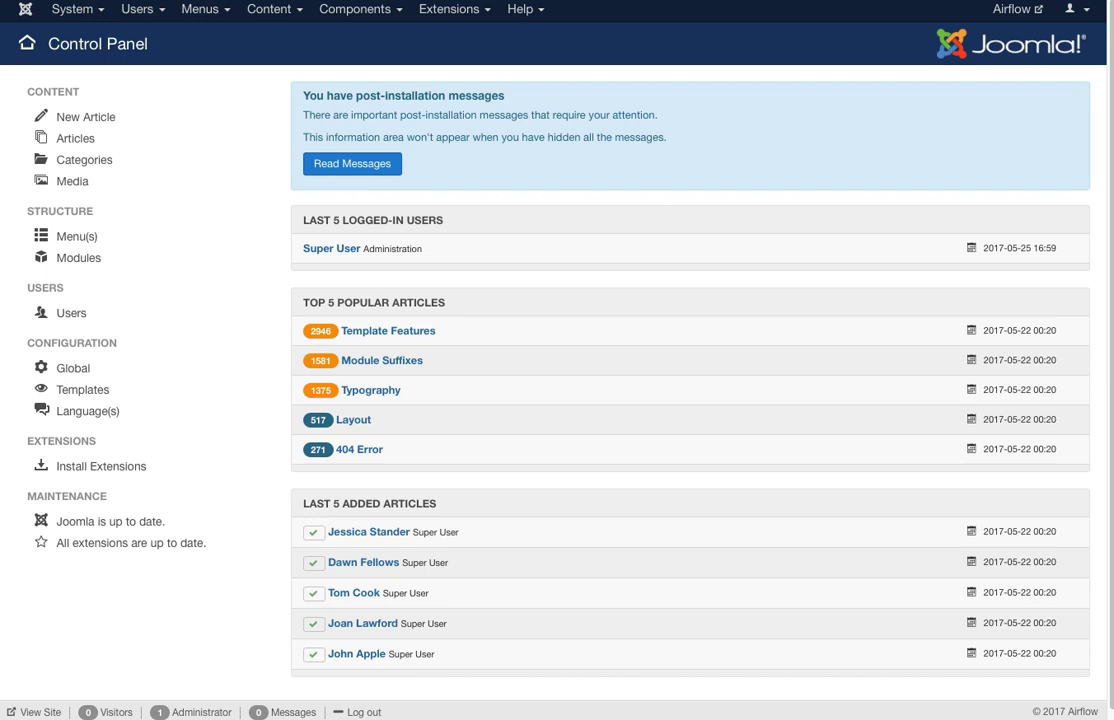
Open the Cascade Grid item of the Main Menu for editing.
click(205, 9)
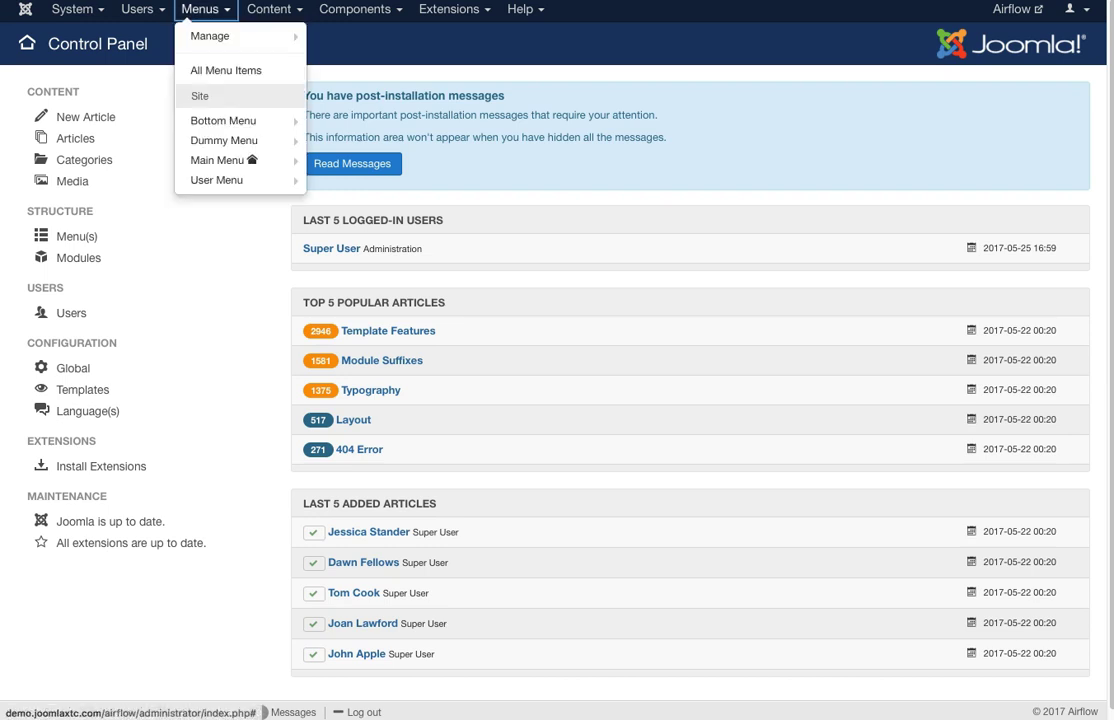
mouse_move(225, 160)
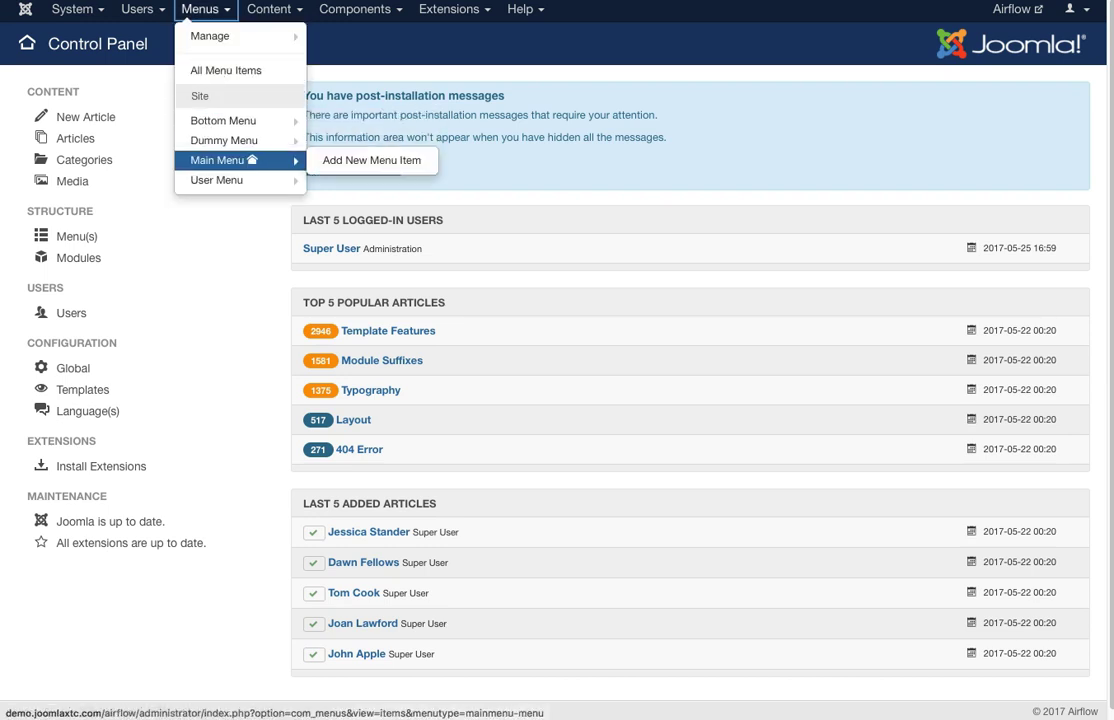
click(225, 160)
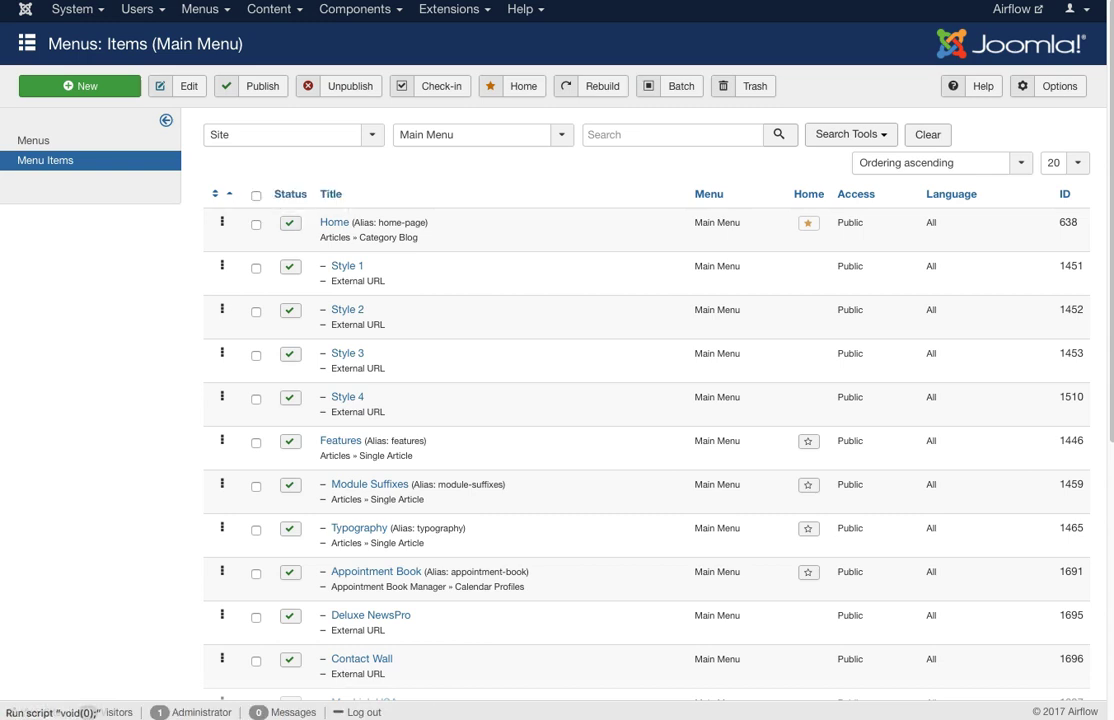
click(347, 266)
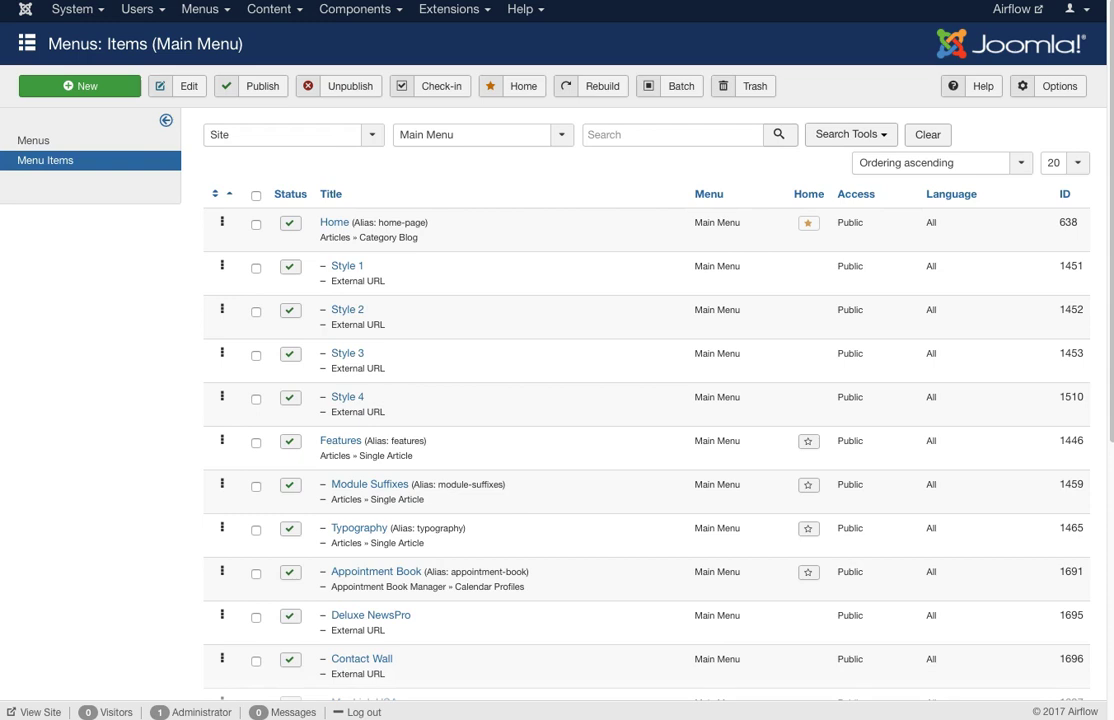
scroll(557, 400, down, 5)
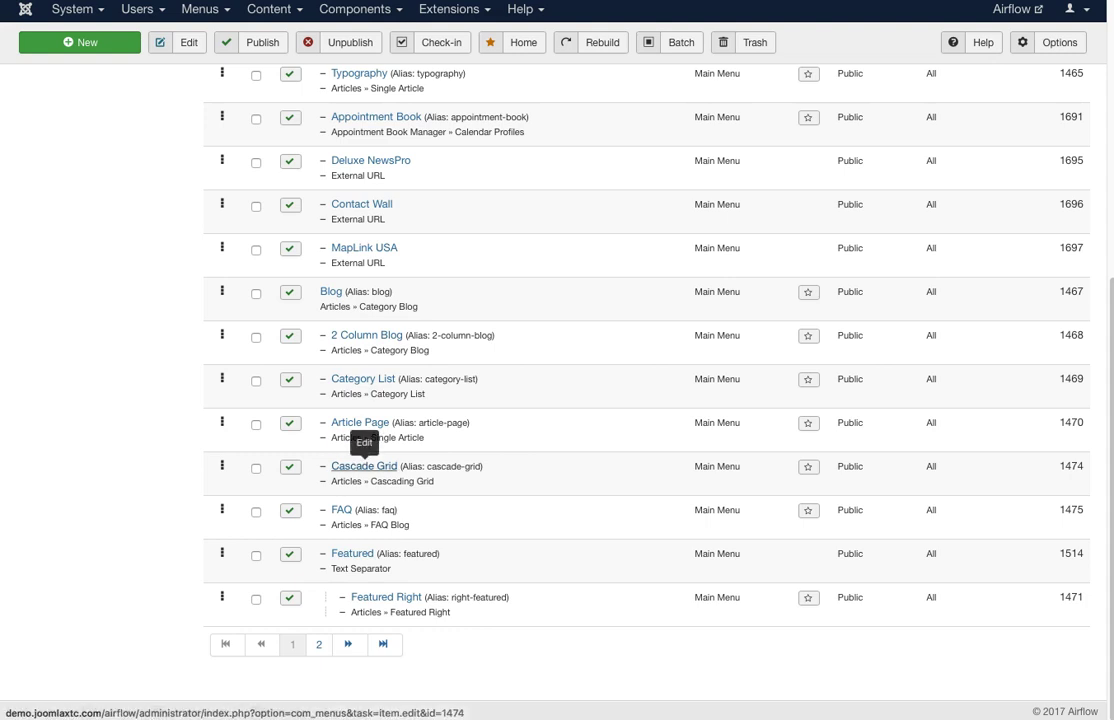
click(364, 467)
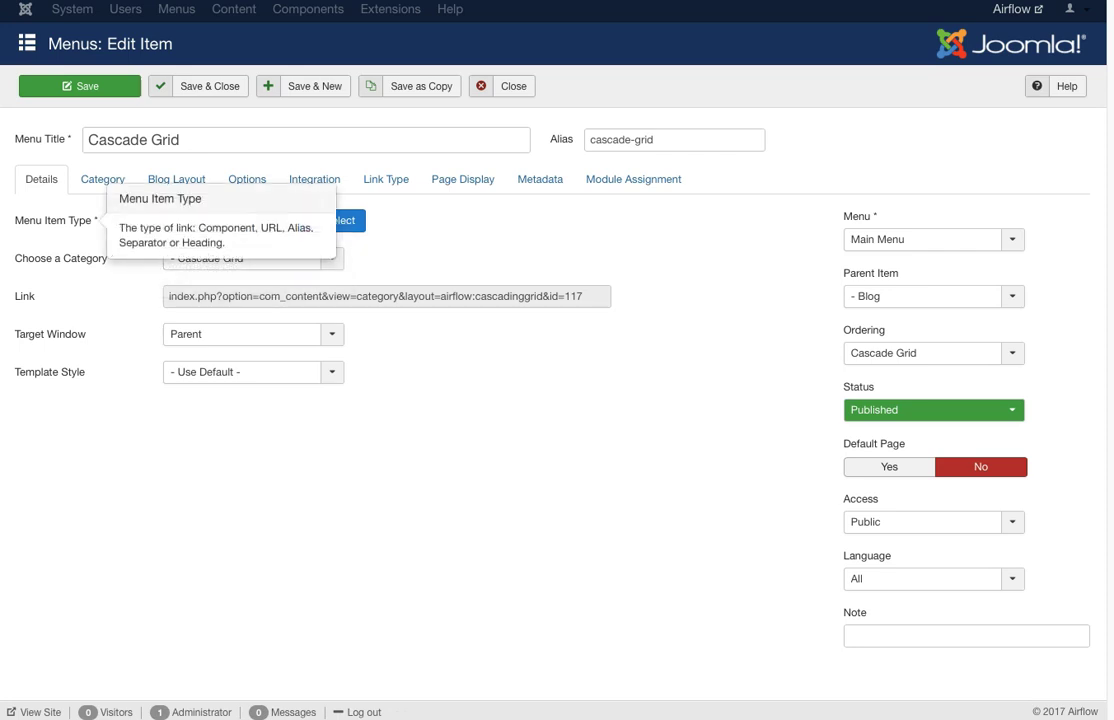
Choose Cascading Grid from the Articles types as the menu item type and review the item's blog layout settings.
click(335, 220)
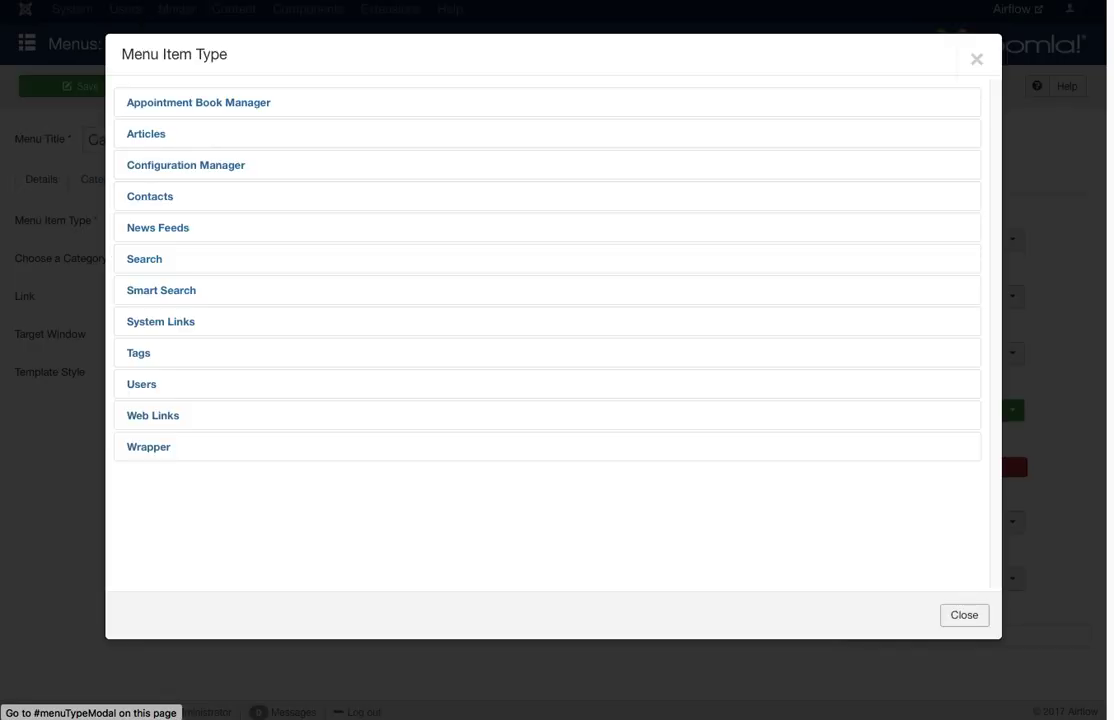
click(146, 134)
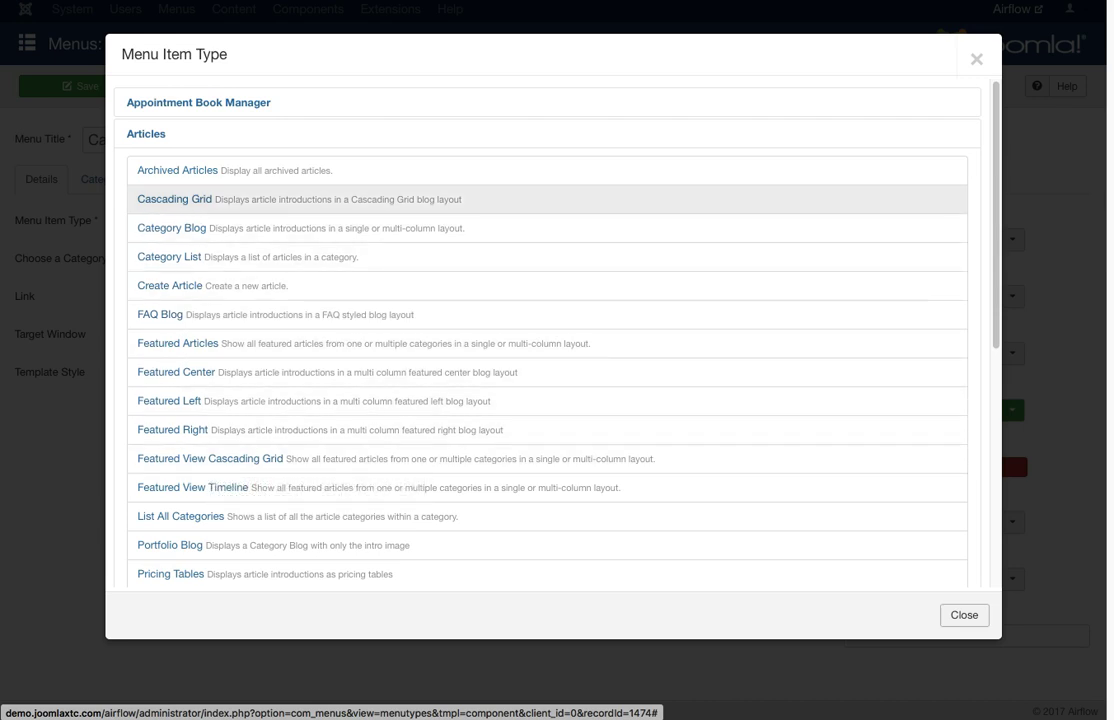
scroll(547, 330, down, 2)
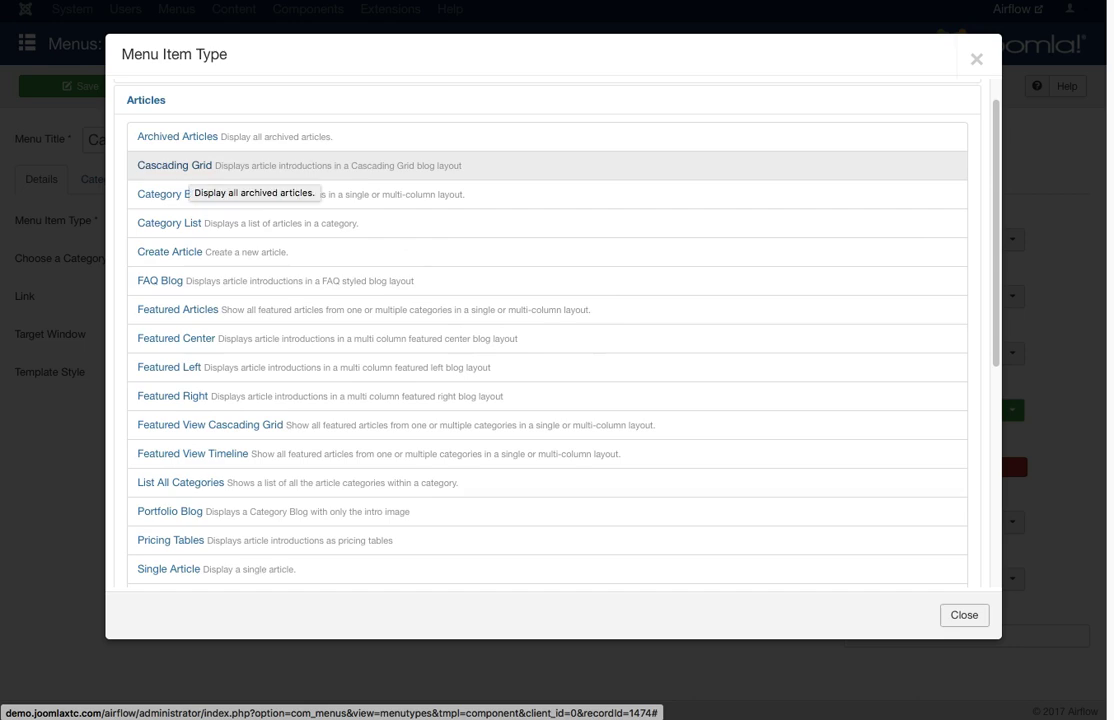
click(174, 165)
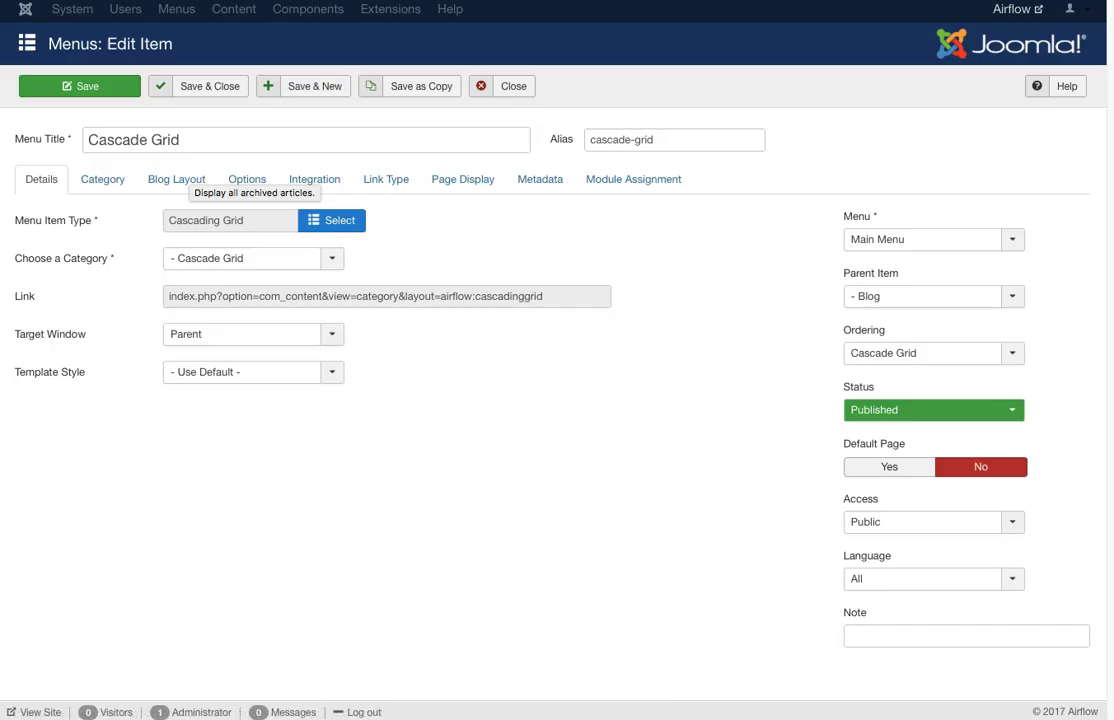
click(176, 179)
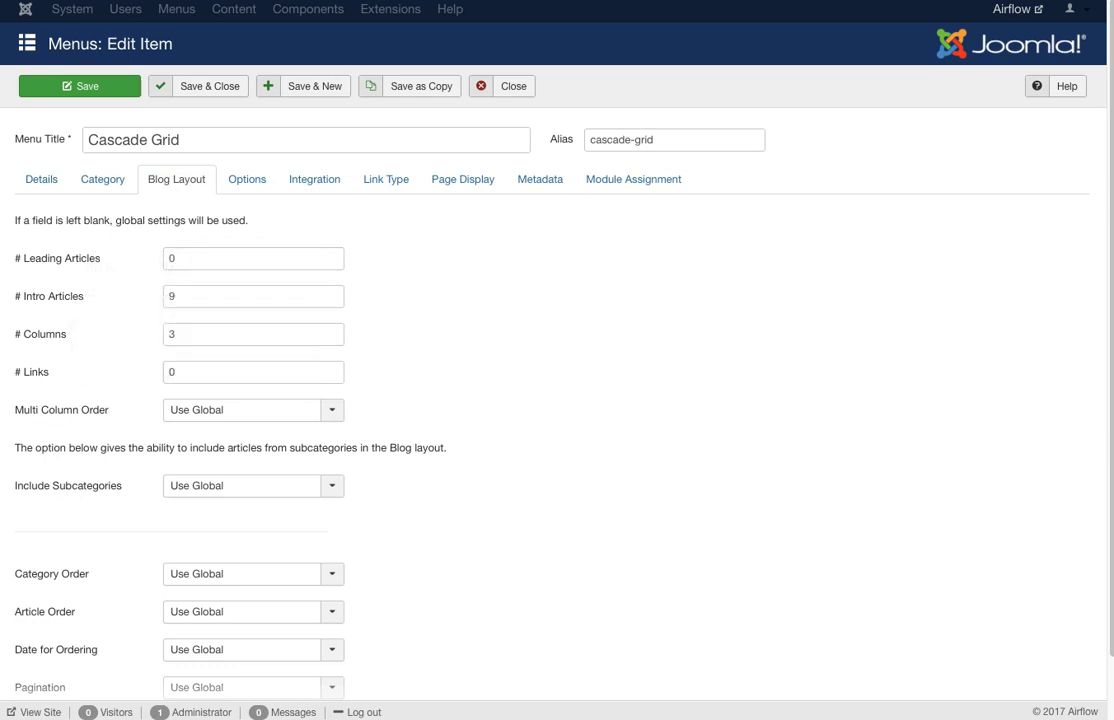
click(41, 179)
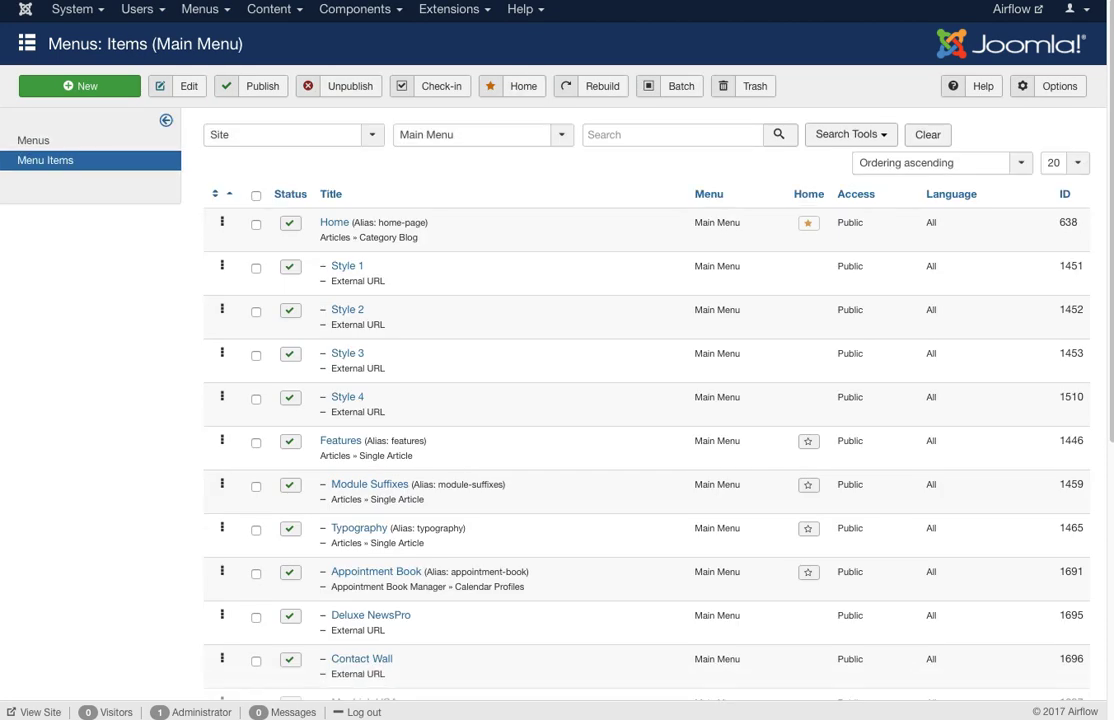
Look through the remaining Main Menu items, including those on page 2, and the article layout types they use.
scroll(557, 400, down, 1)
scroll(557, 400, down, 5)
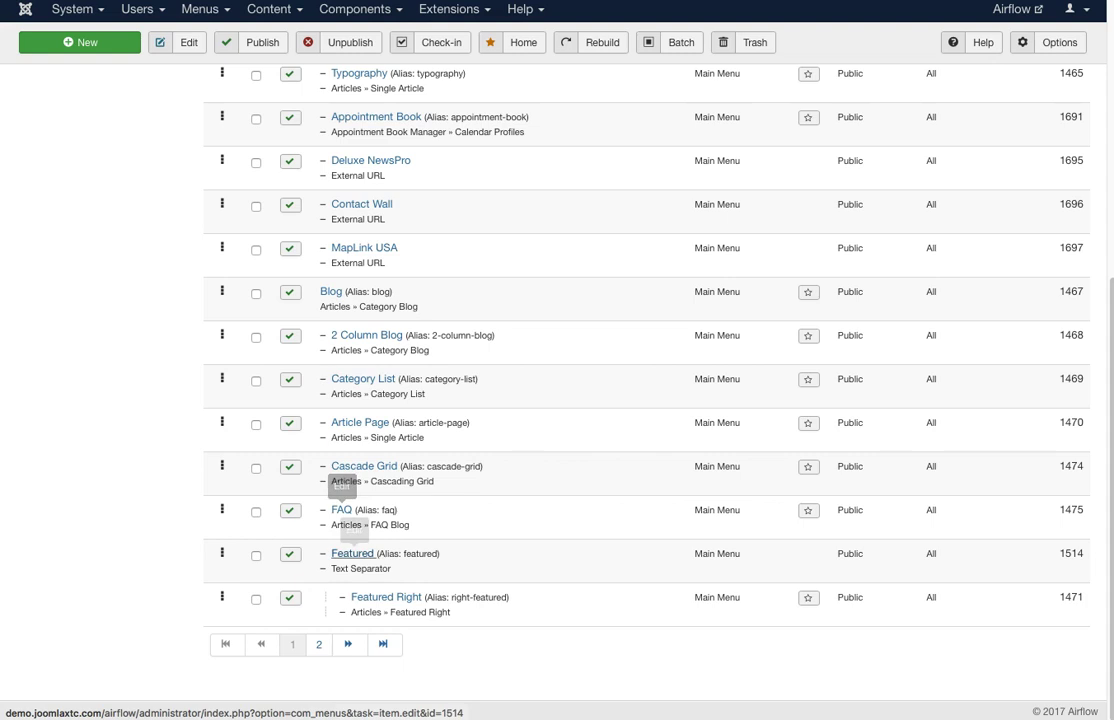
click(318, 644)
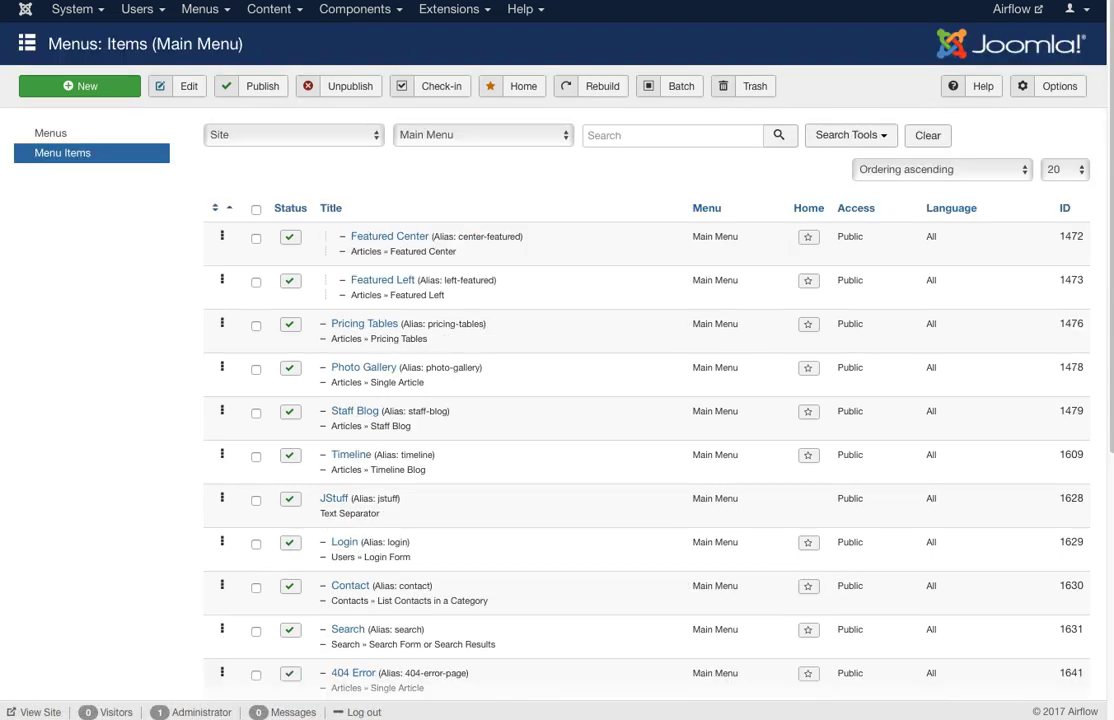
scroll(500, 405, down, 4)
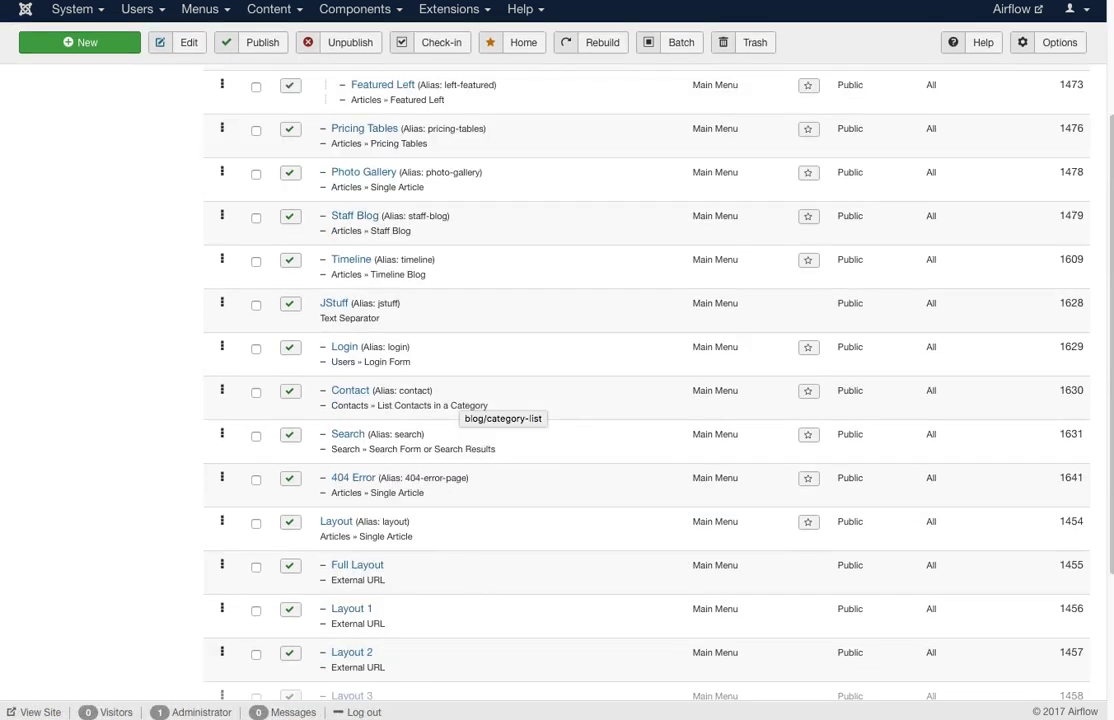
scroll(500, 405, up, 5)
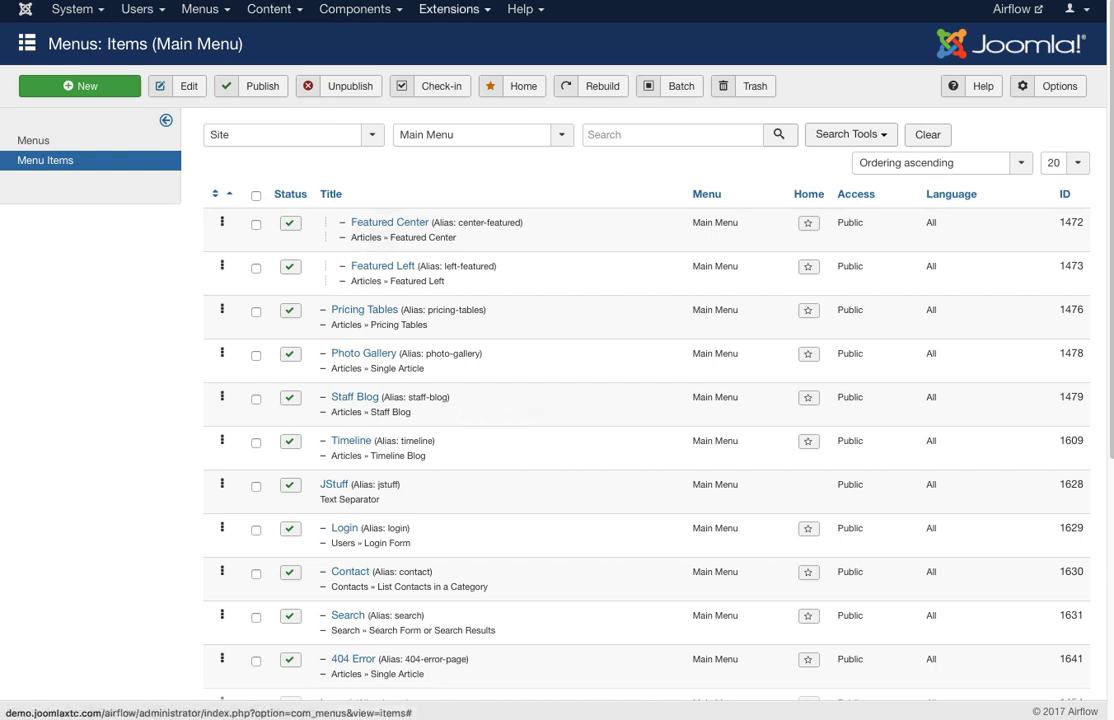
Filter the site modules by the inset position and open the Inset Text module.
click(452, 9)
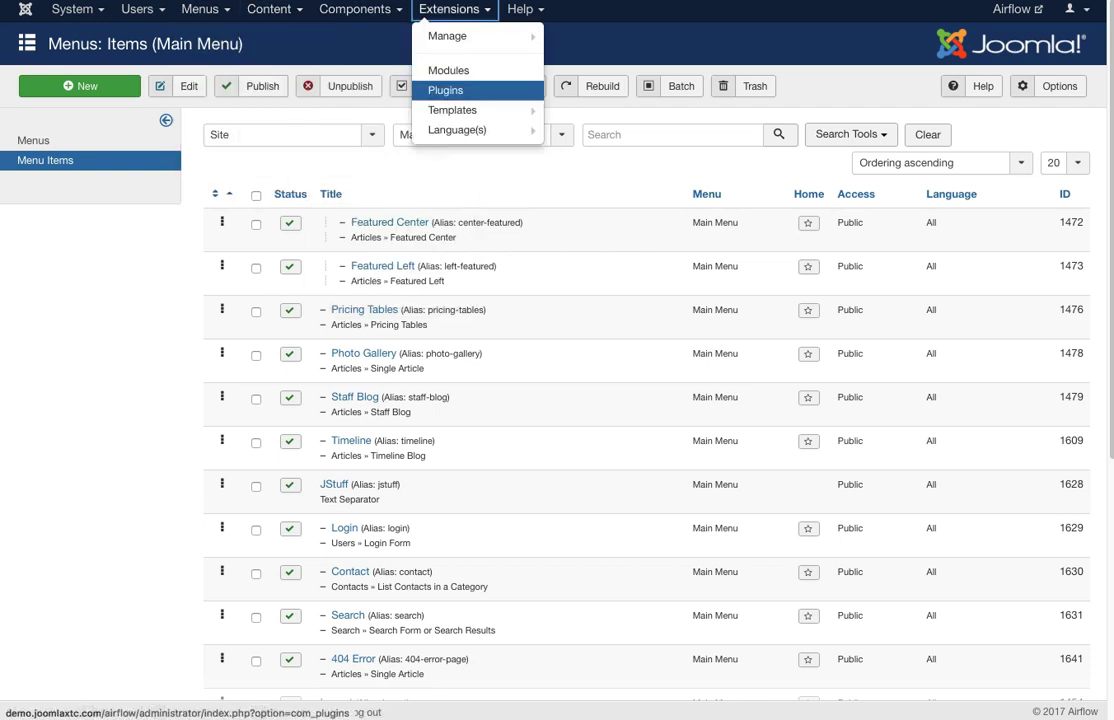
click(448, 70)
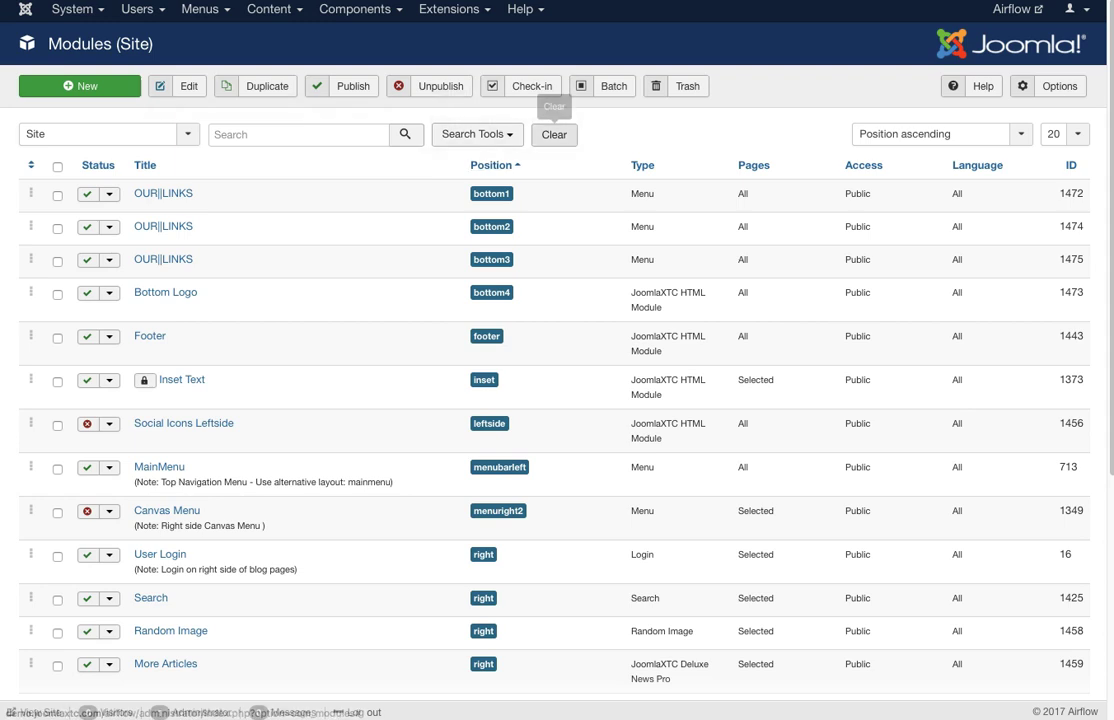
click(477, 134)
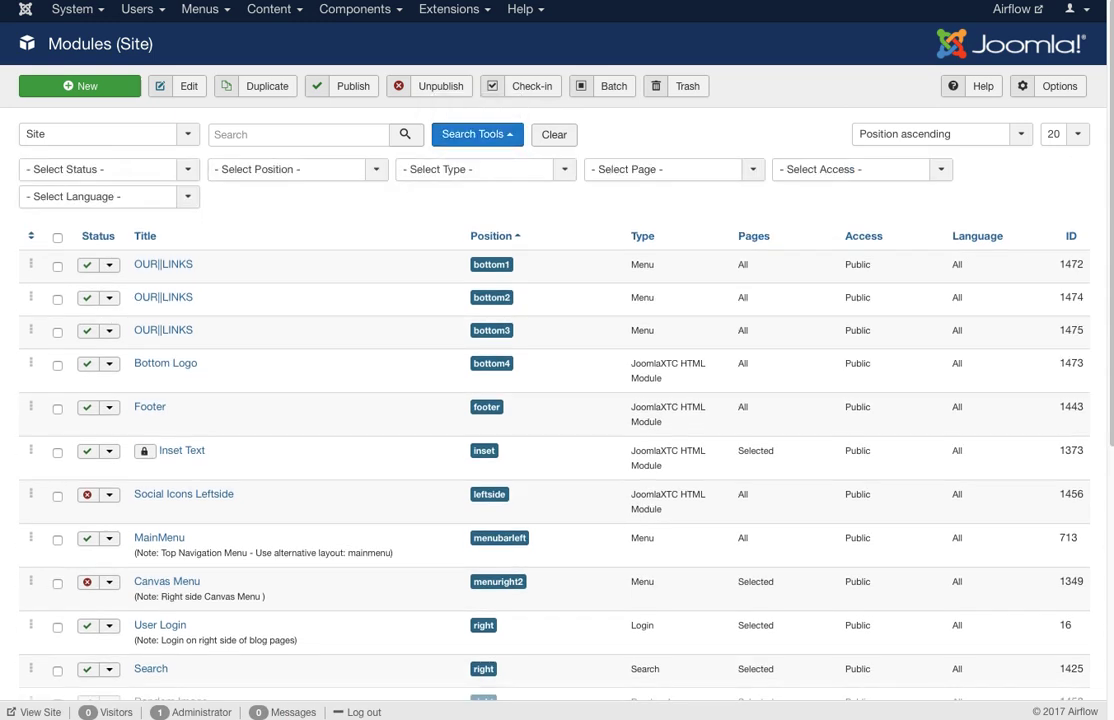
click(290, 169)
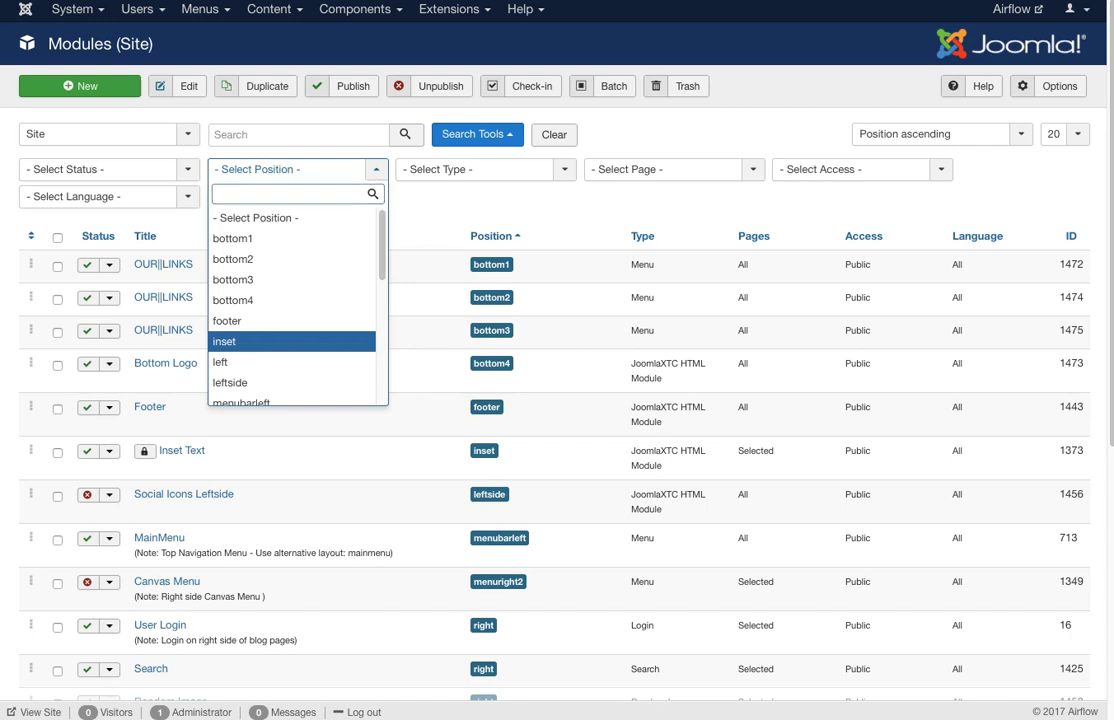
key(Return)
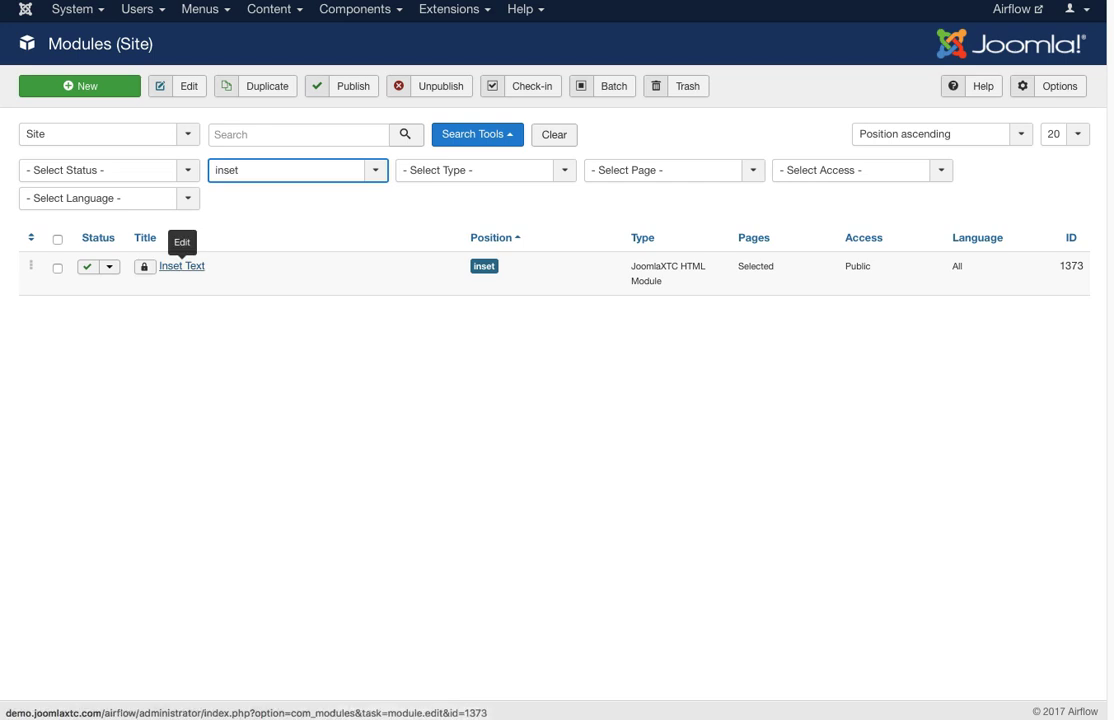
click(182, 266)
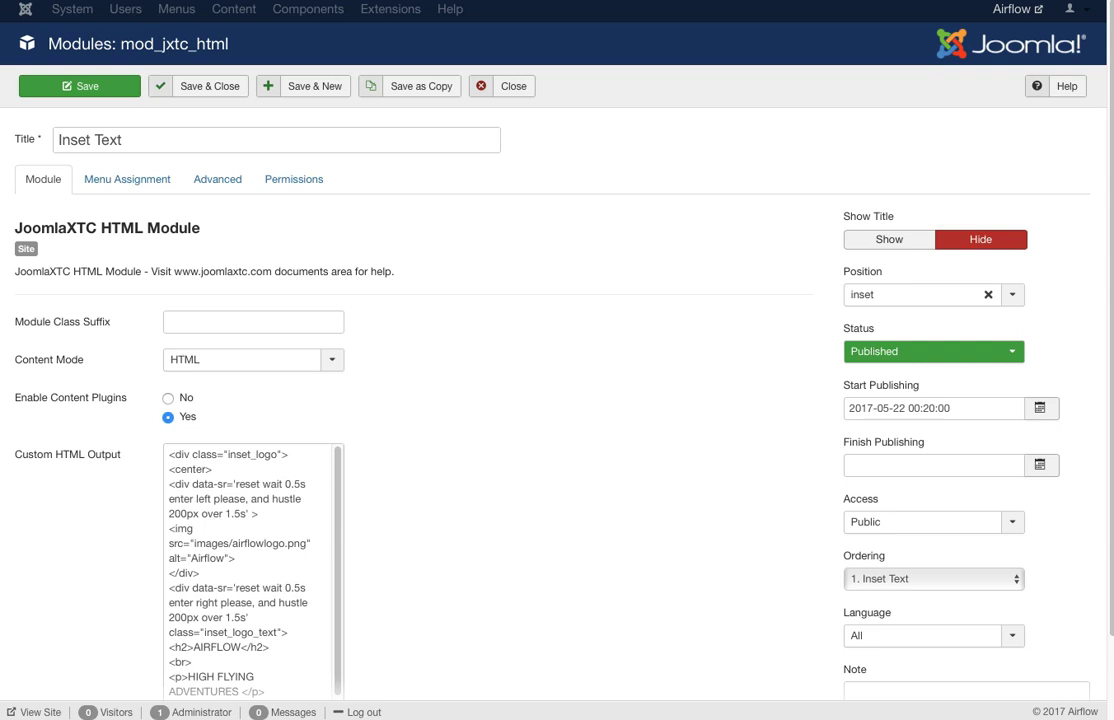
Examine the Inset Text module's custom HTML, including the inset_logo container, the left-entering animation div and the logo image tag.
scroll(557, 400, down, 2)
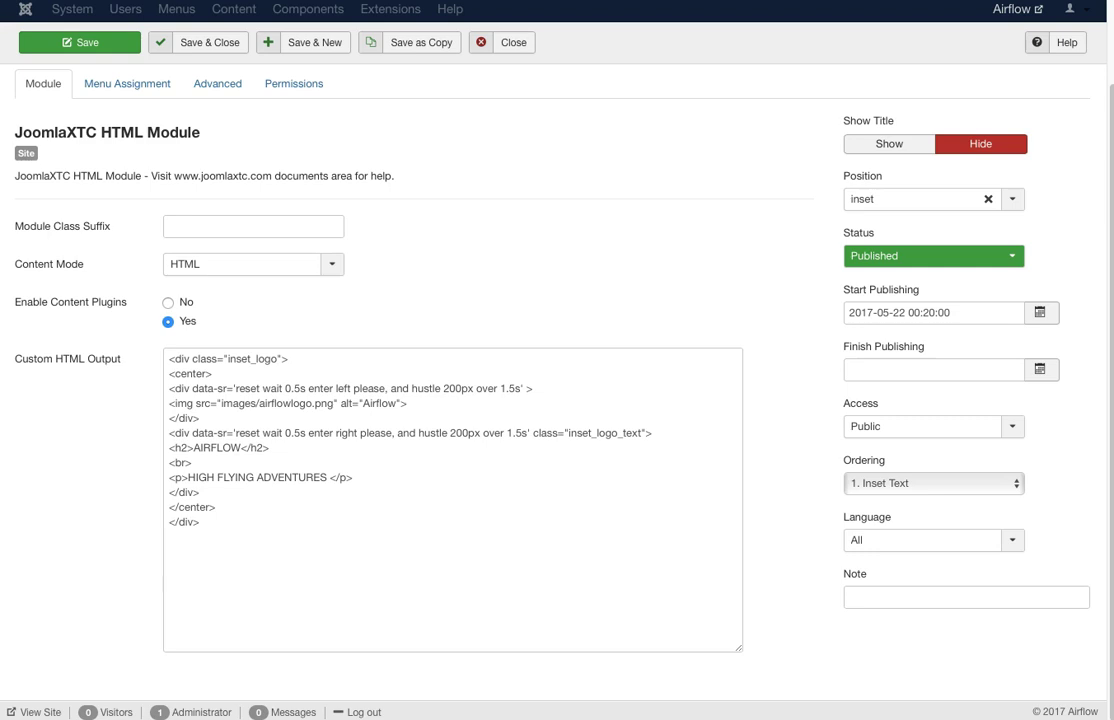
drag(288, 358, 168, 358)
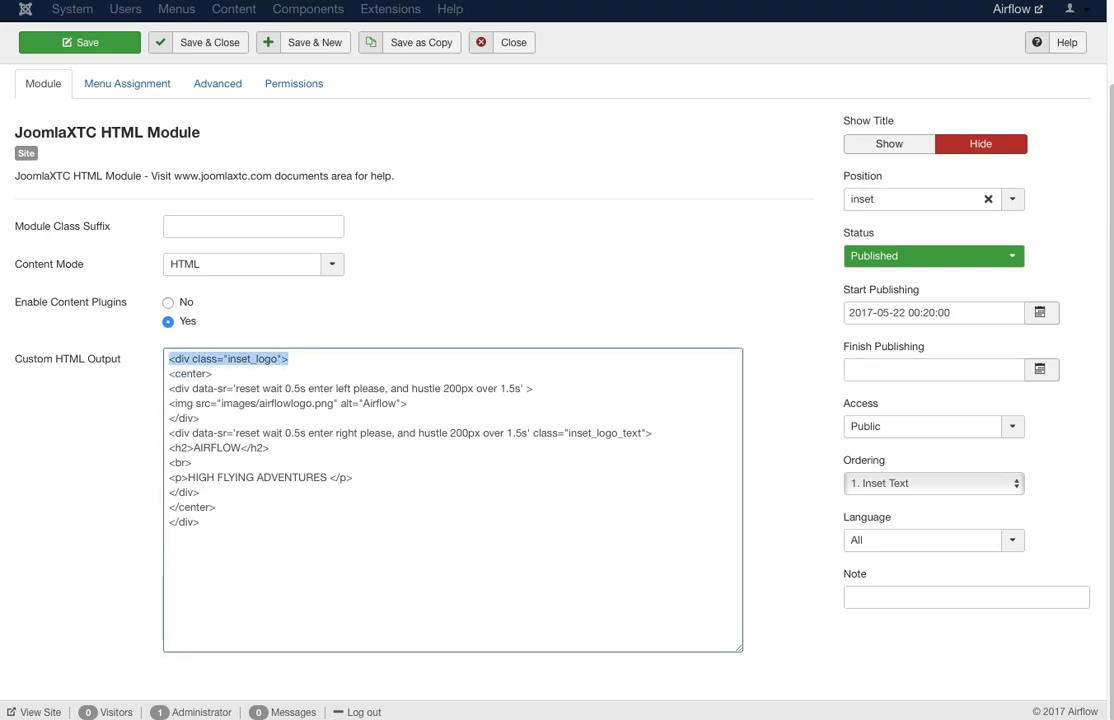
drag(199, 522, 168, 522)
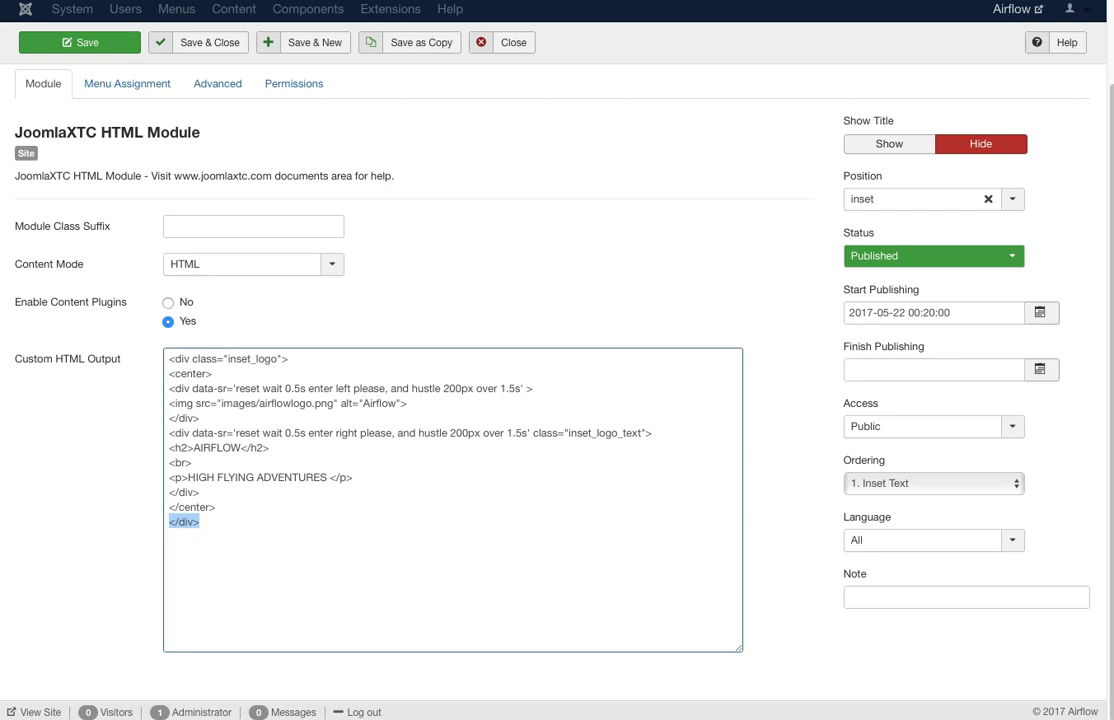
drag(169, 388, 533, 388)
drag(407, 403, 169, 403)
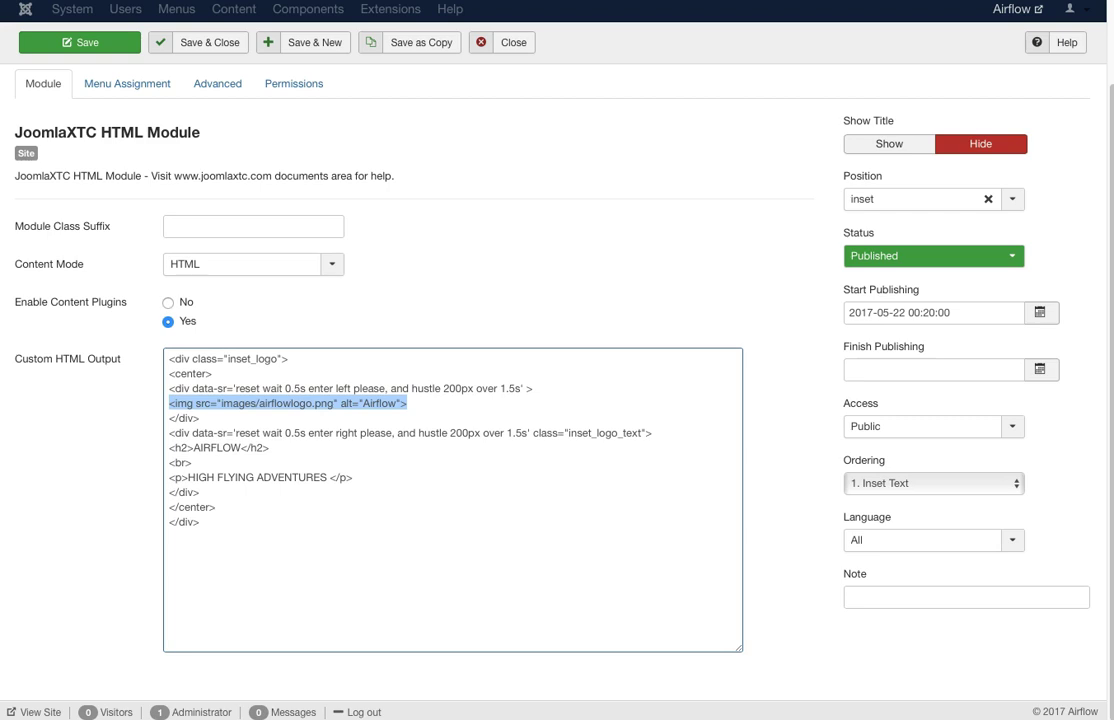
click(169, 403)
mouse_move(169, 403)
mouse_down()
mouse_move(199, 418)
mouse_move(169, 388)
mouse_up()
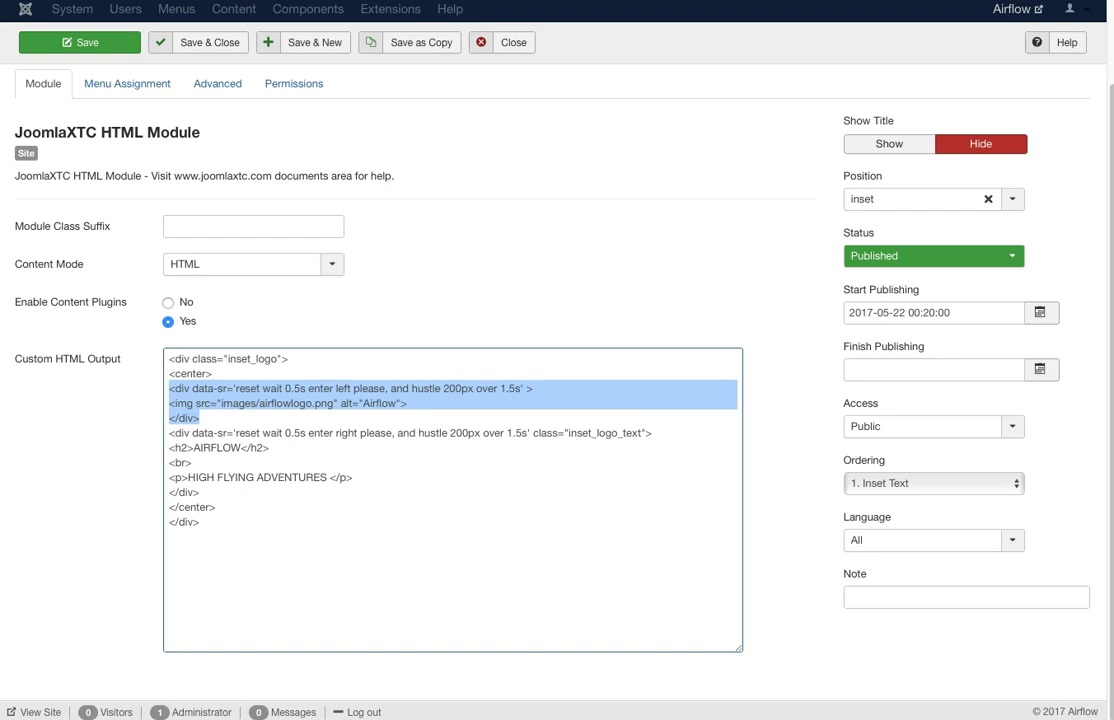
click(170, 360)
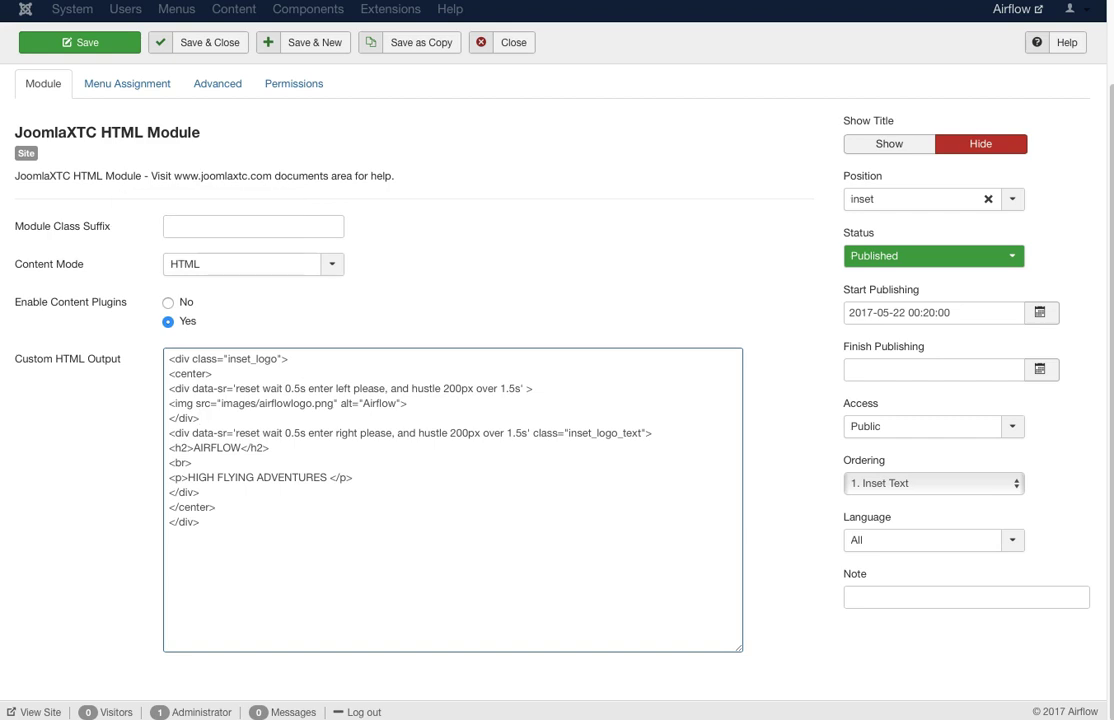
click(200, 418)
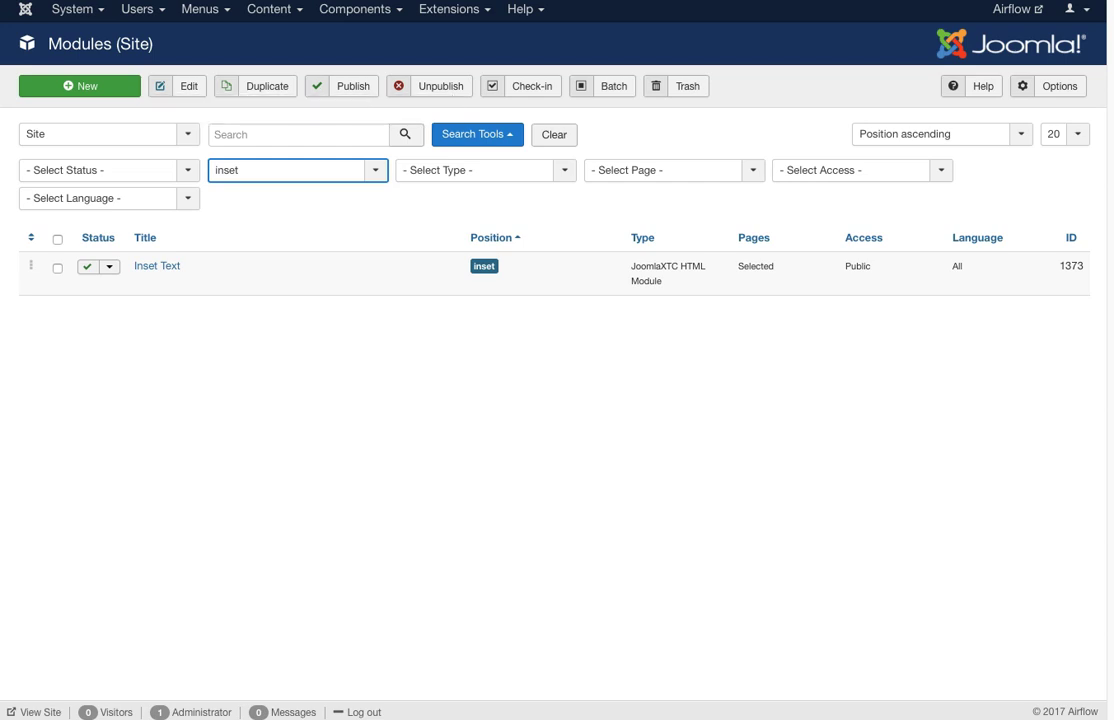
Filter the site modules by the user1 position and open the Choose your adventure module.
click(290, 170)
scroll(292, 300, down, 6)
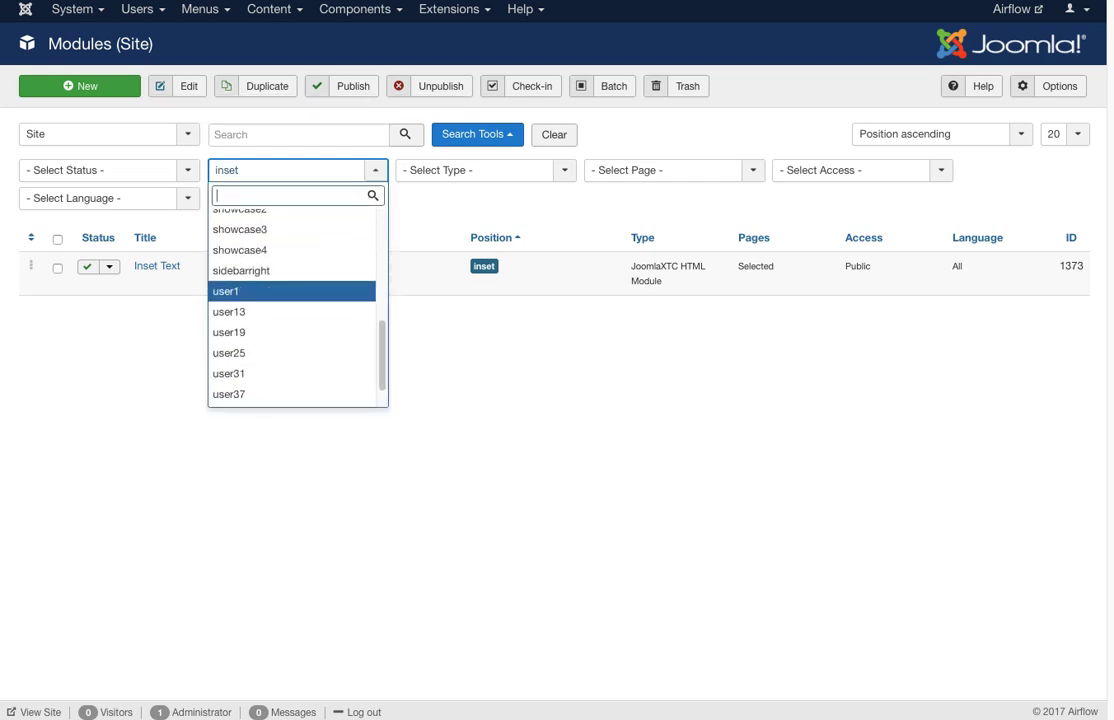
click(240, 291)
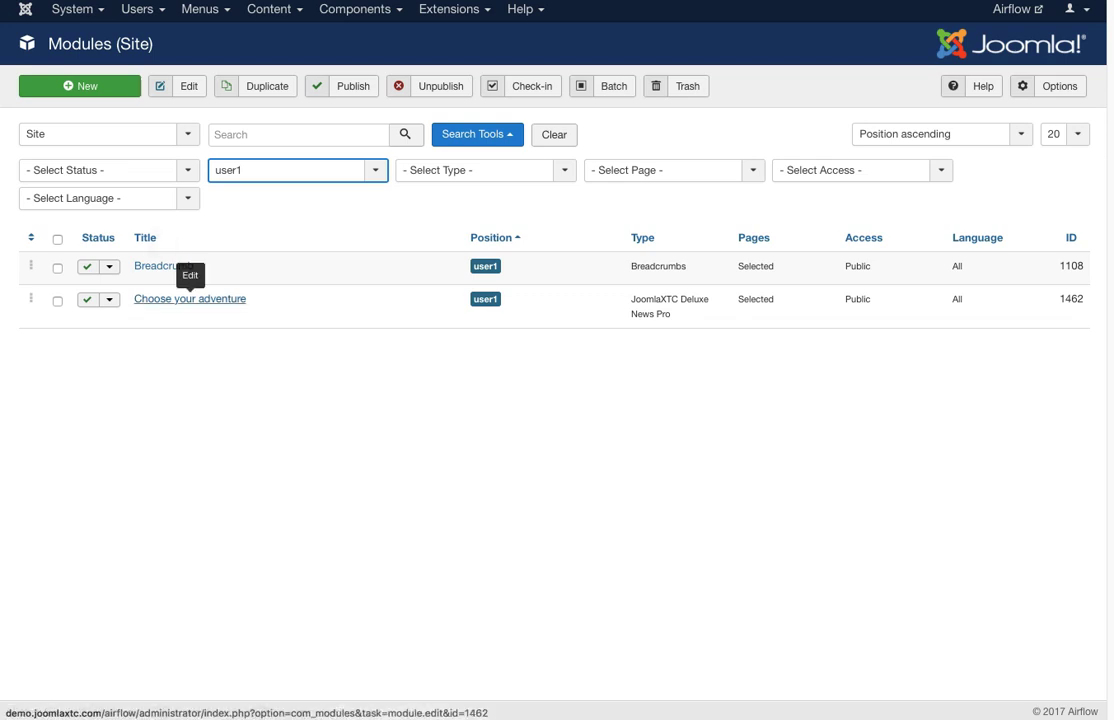
click(190, 298)
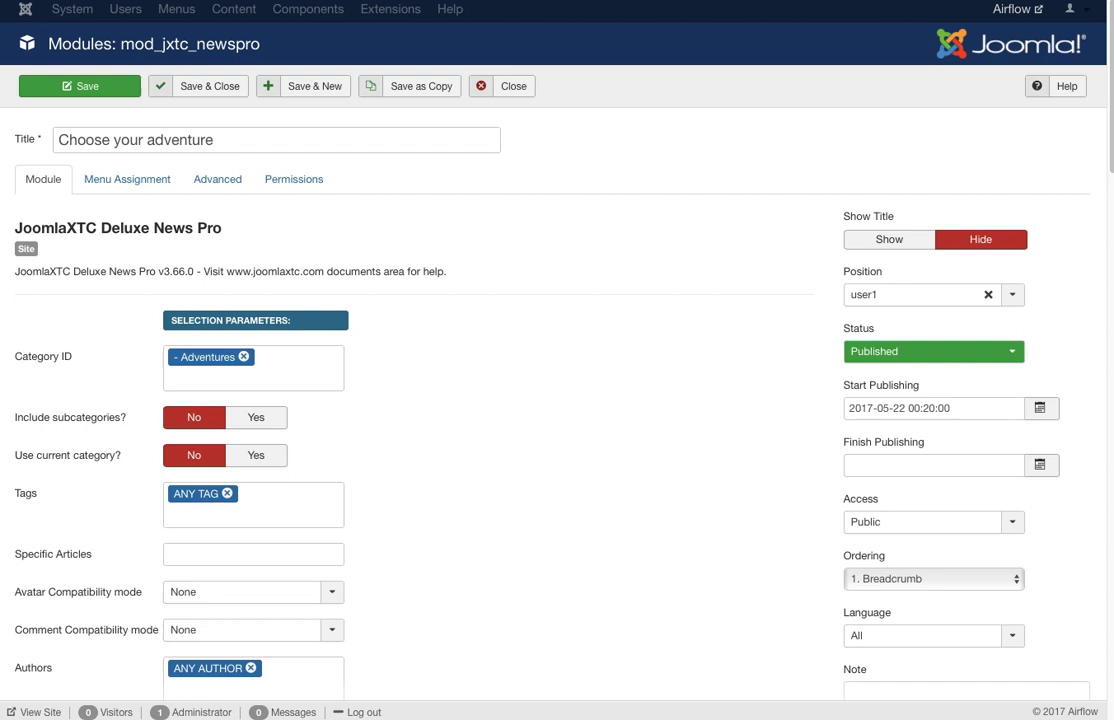
Review the Choose your adventure module's display parameters, template and text length settings.
scroll(557, 400, down, 12)
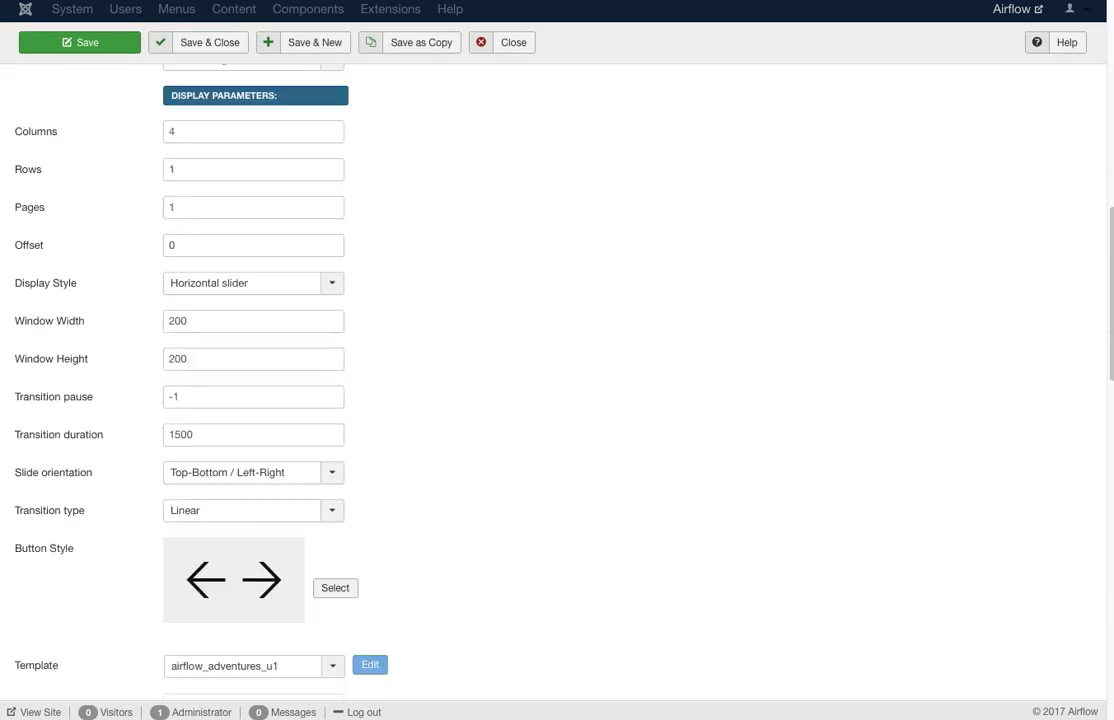
scroll(557, 400, down, 4)
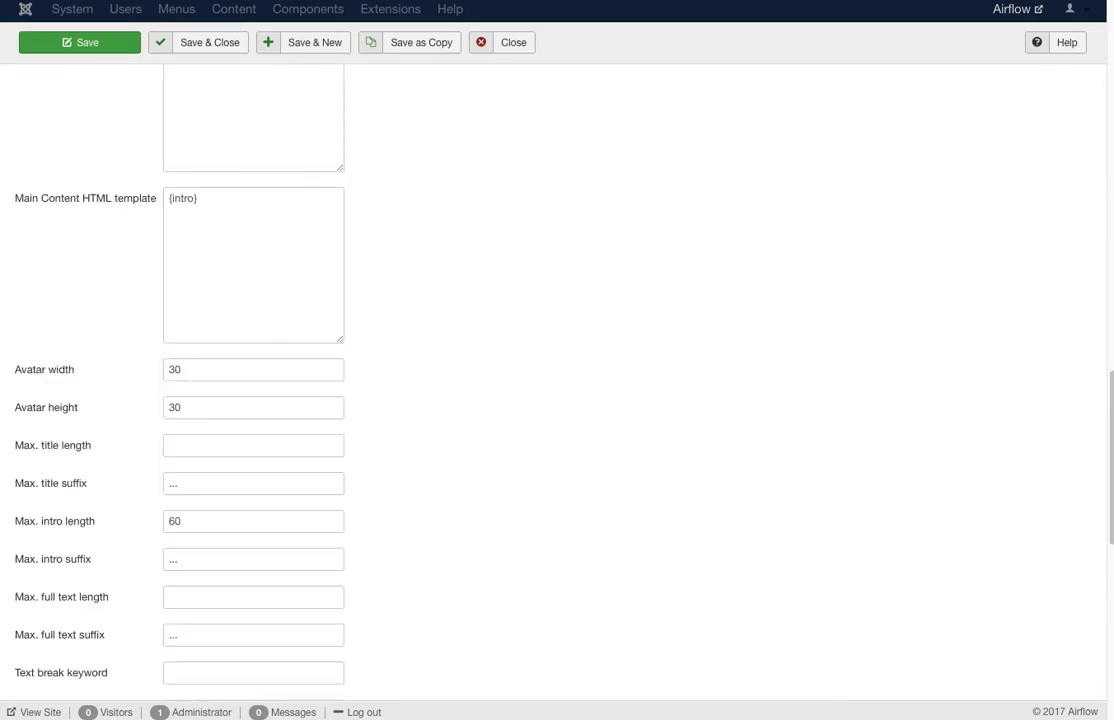
scroll(557, 400, up, 9)
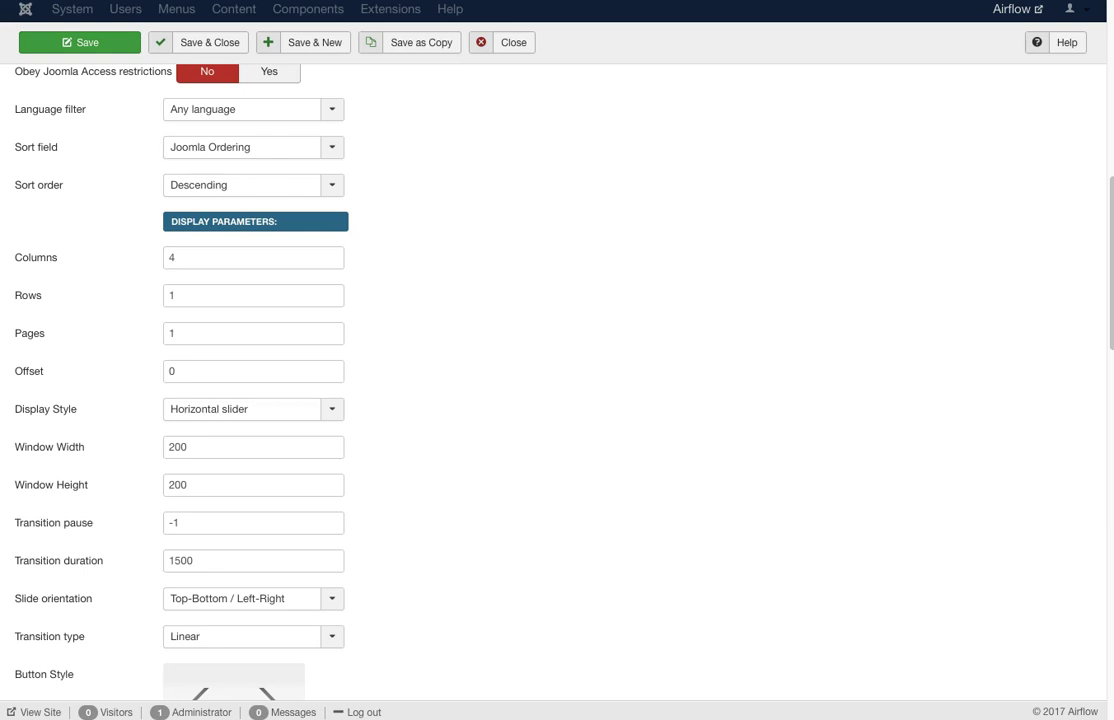
Check the Display Style options and examine the Module HTML template, including its adventure_title block and {mainarea} placeholder.
click(253, 409)
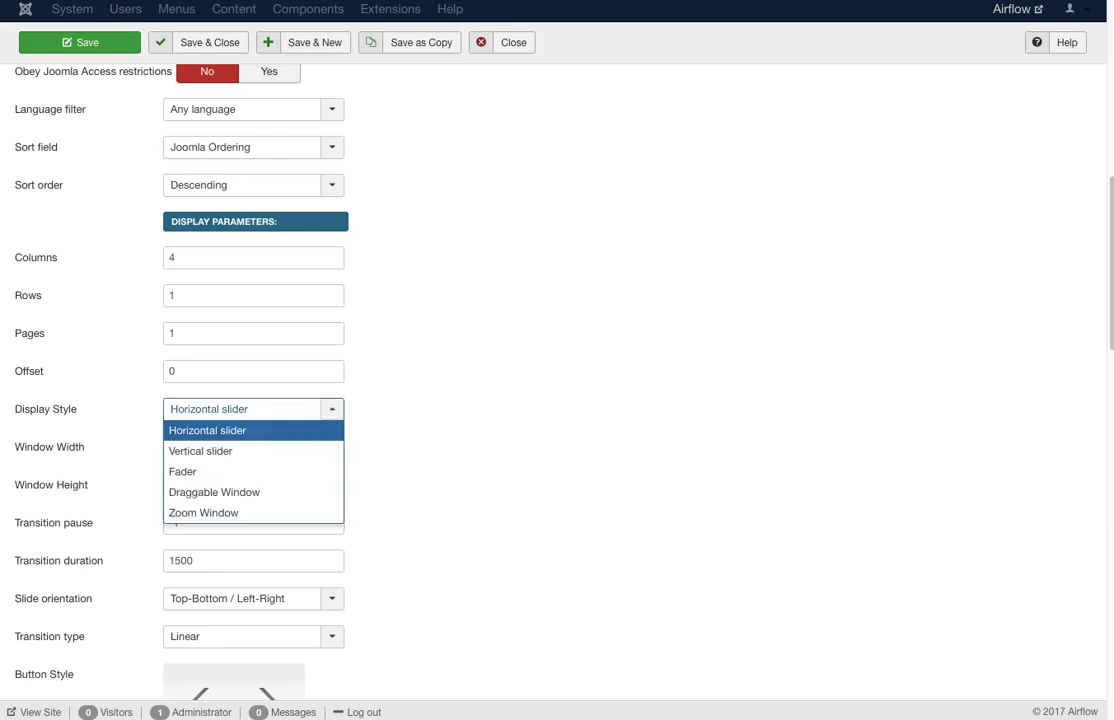
key(Escape)
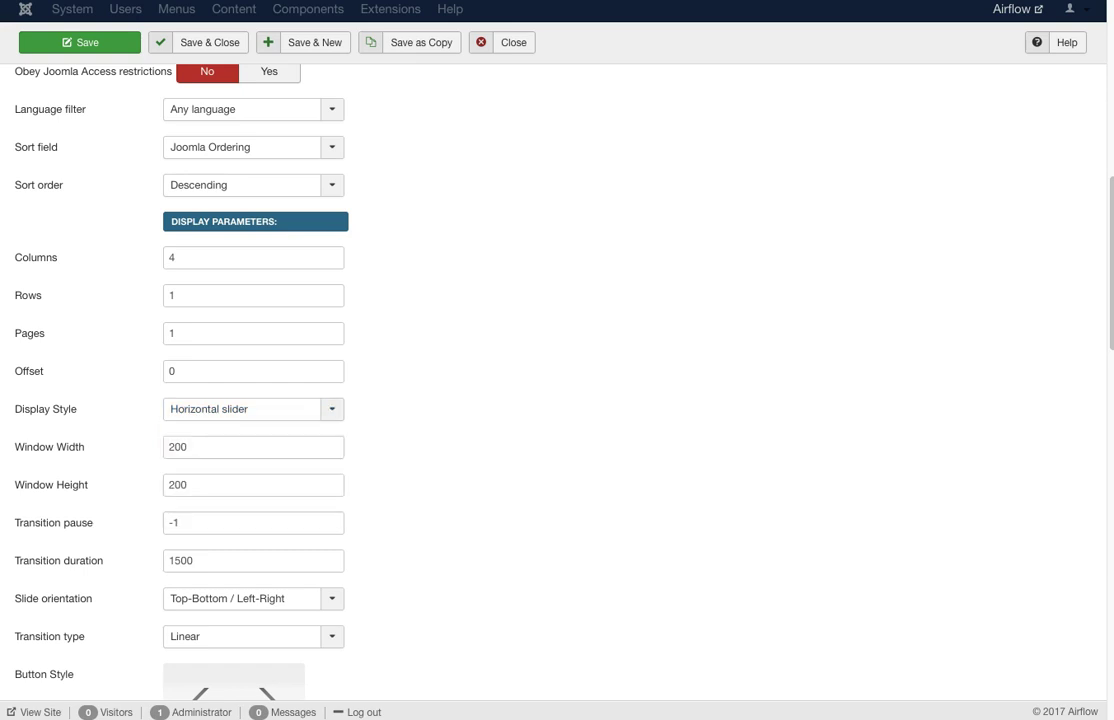
scroll(557, 380, down, 8)
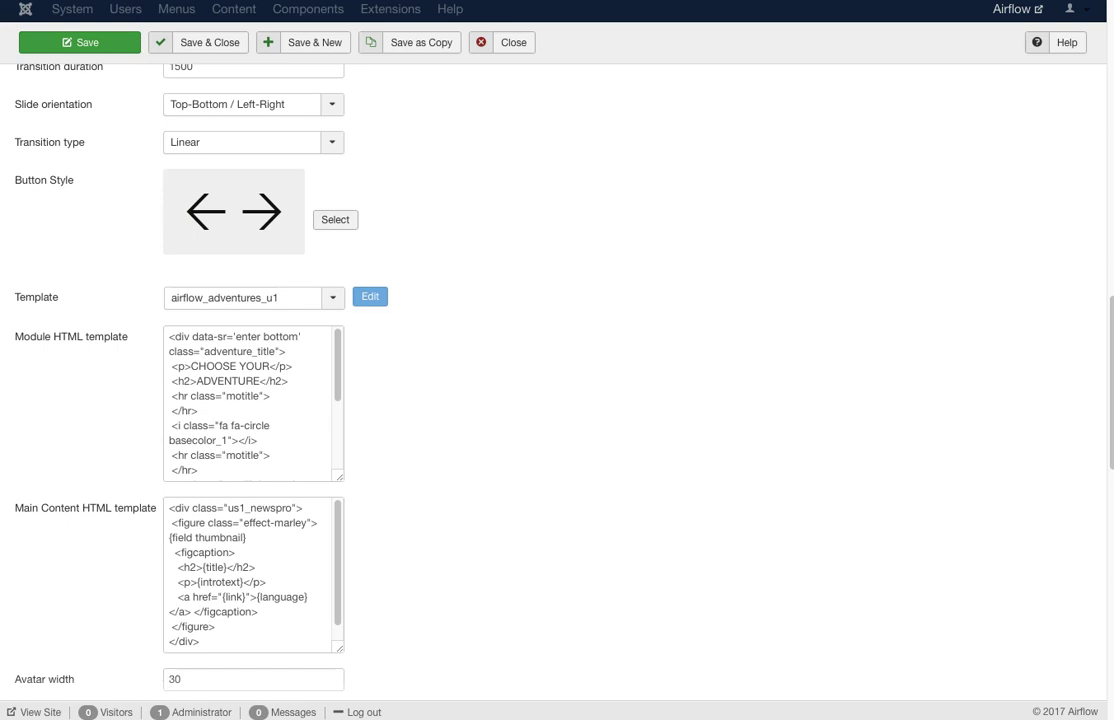
scroll(250, 403, down, 2)
scroll(250, 403, down, 4)
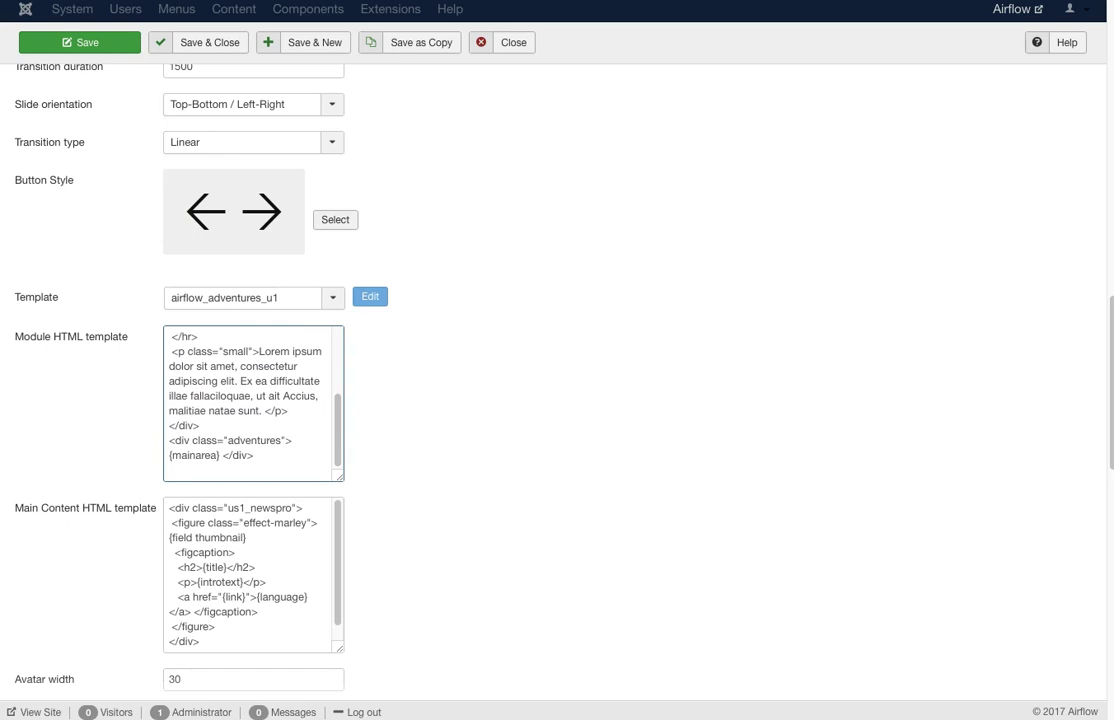
drag(169, 455, 219, 455)
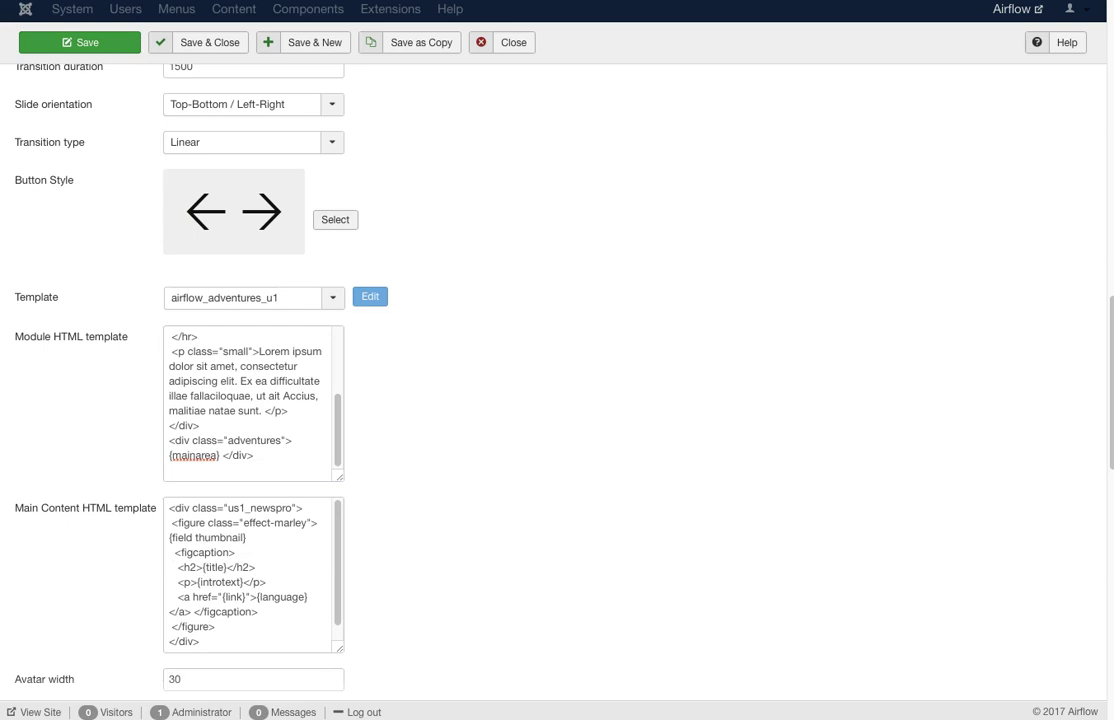
scroll(250, 400, up, 5)
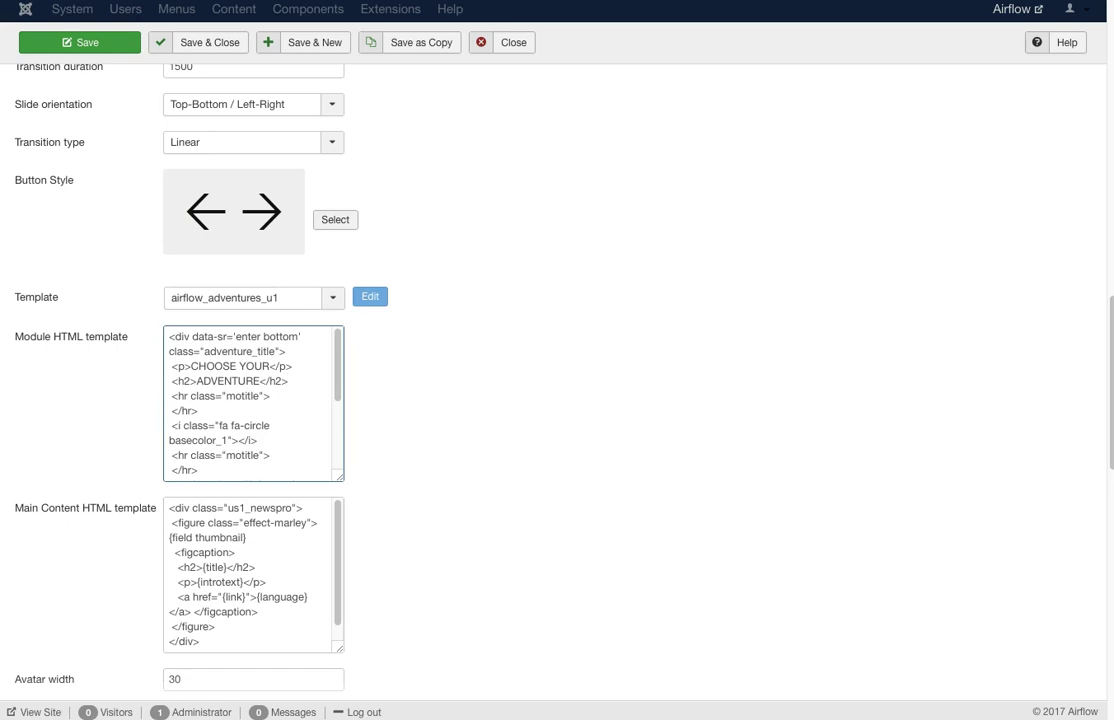
Open the Choose your adventure module's advanced settings and enlarge the Custom CSS field to examine its styles.
scroll(557, 380, up, 15)
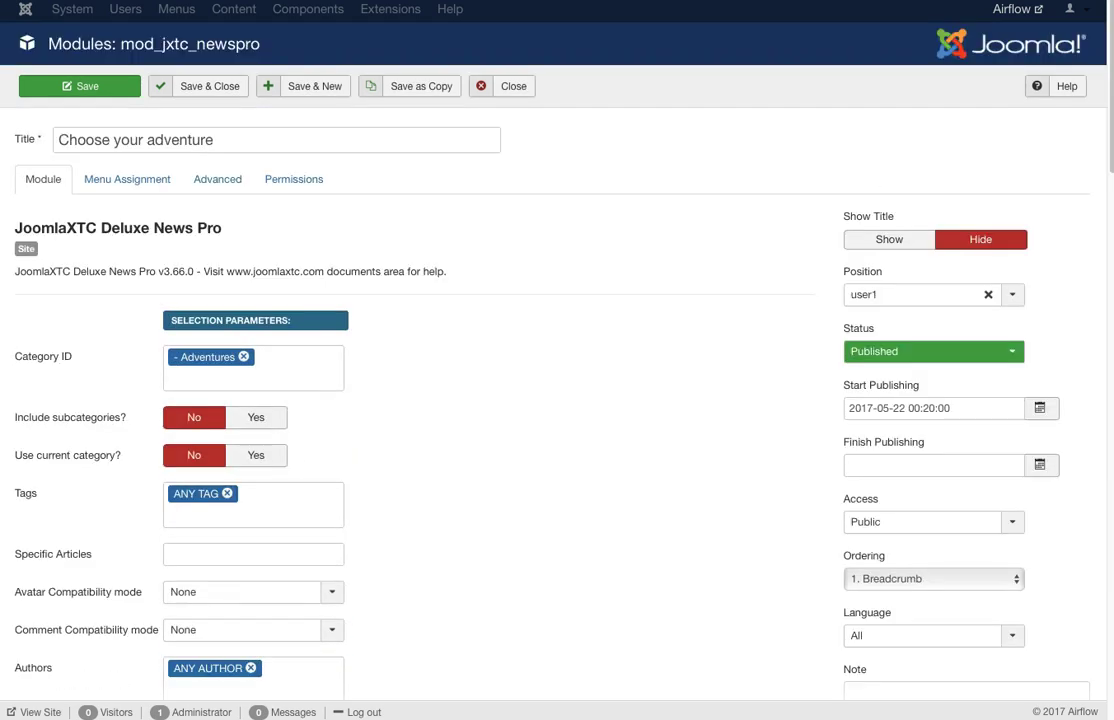
click(217, 179)
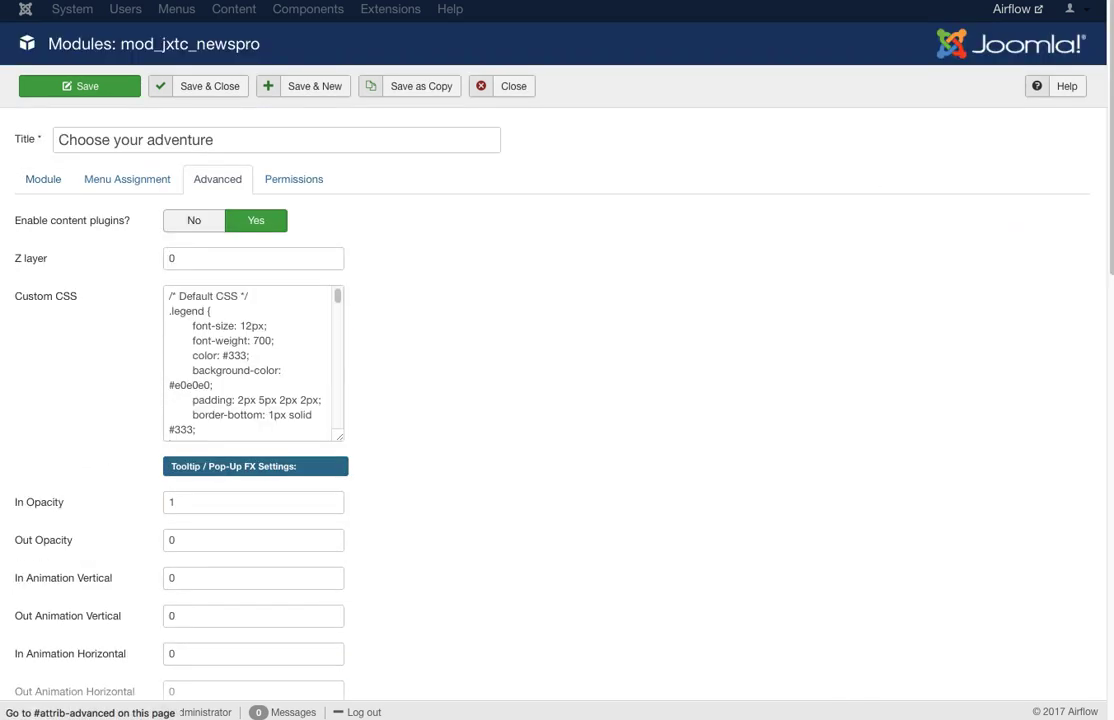
scroll(253, 363, down, 5)
scroll(253, 363, down, 5)
drag(339, 436, 876, 638)
scroll(520, 460, down, 5)
scroll(520, 463, up, 15)
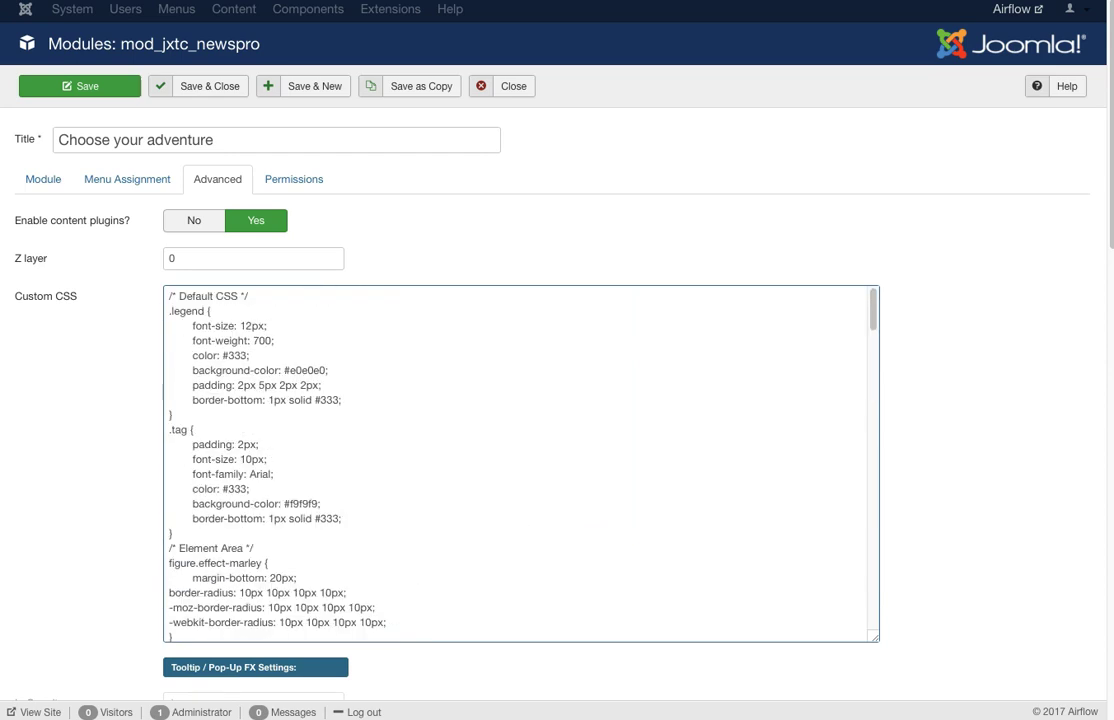
Go back over the Choose your adventure module's general settings and return to the site modules list.
click(43, 179)
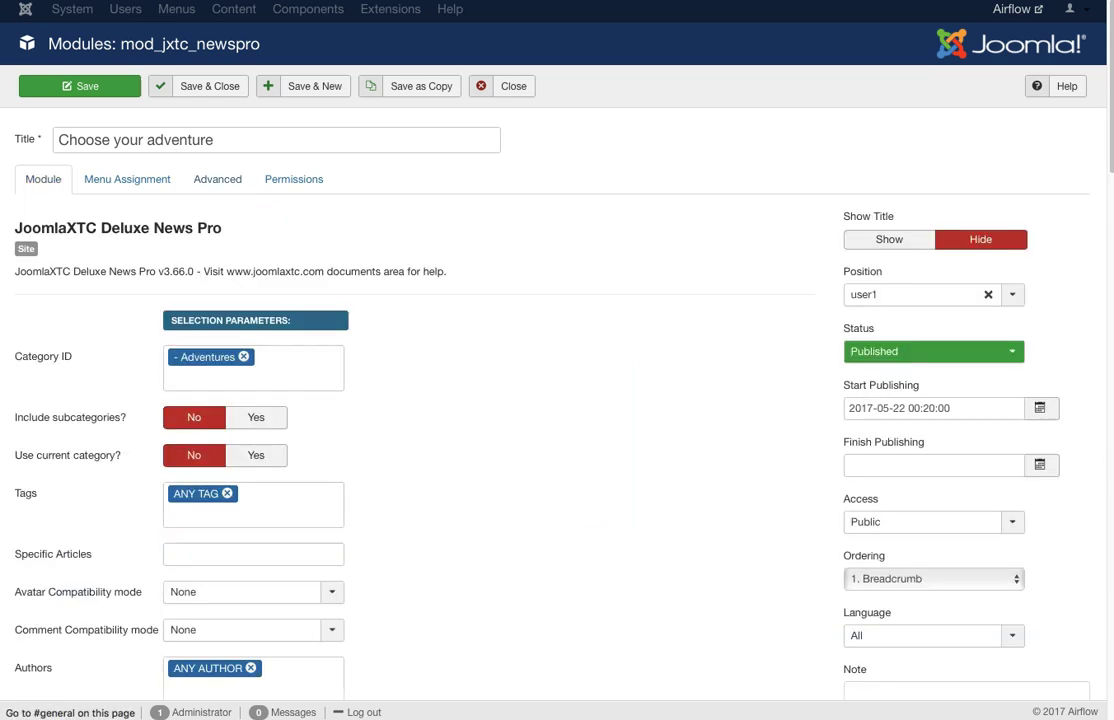
scroll(43, 179, down, 5)
scroll(557, 380, down, 8)
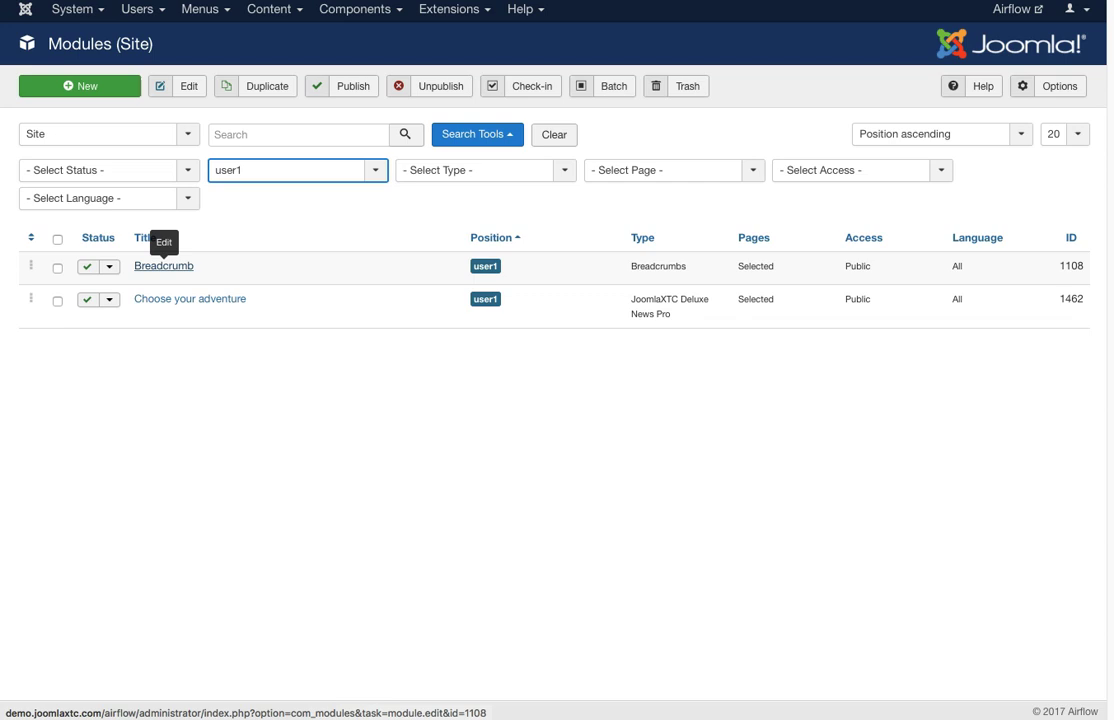
Open the Breadcrumb module in the user1 position to view its settings and close it.
click(163, 266)
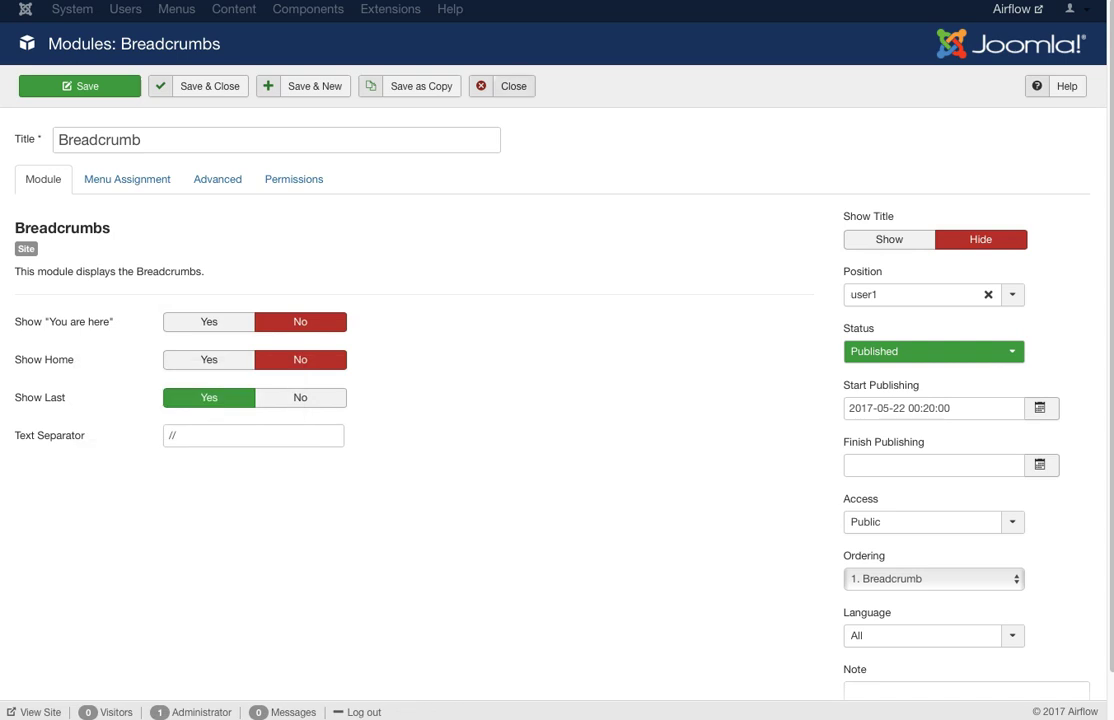
click(513, 86)
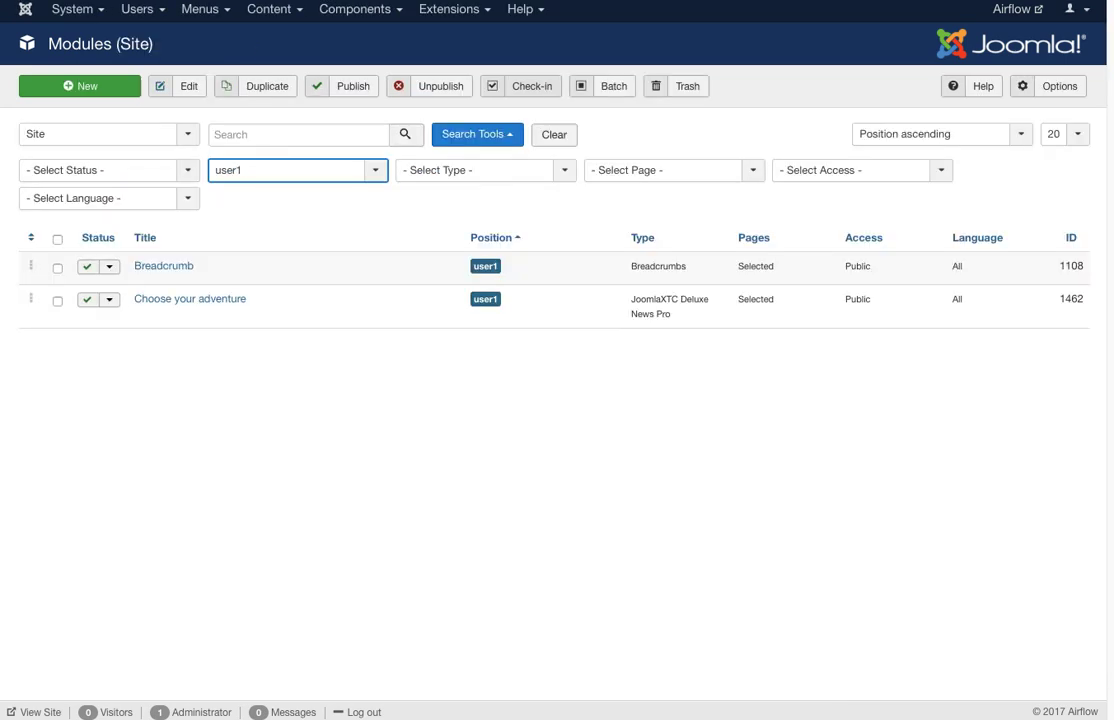
Filter the site modules by the user13 position and open the High Flying Action module.
click(290, 170)
scroll(250, 273, down, 1)
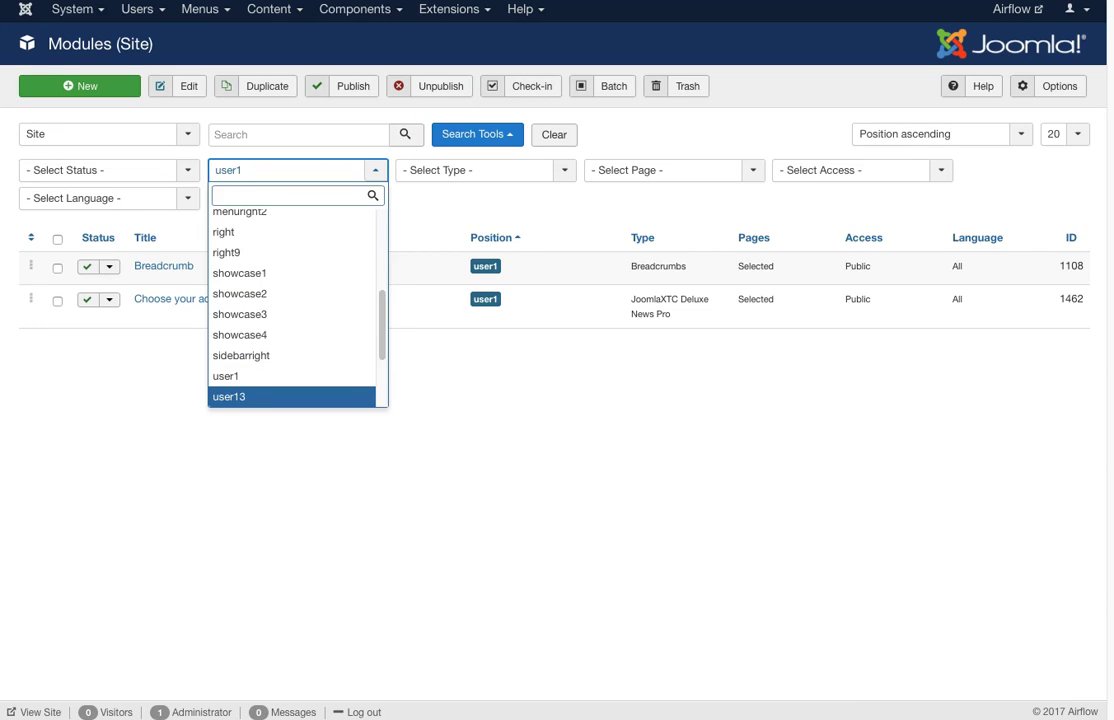
click(229, 396)
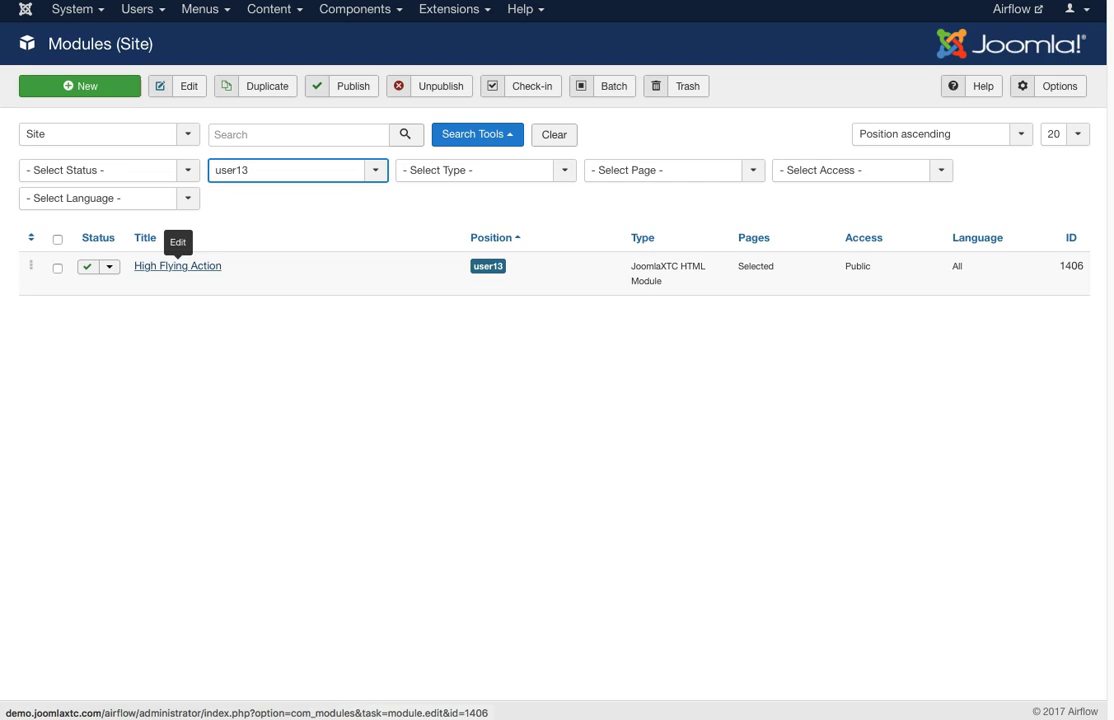
click(177, 266)
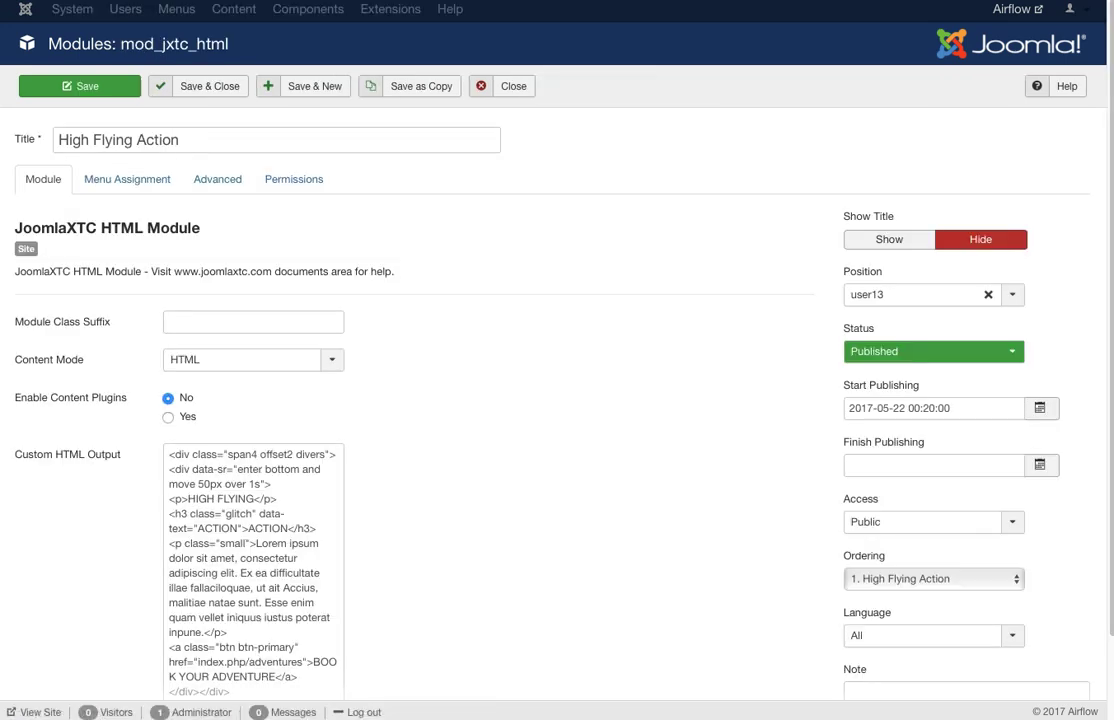
Widen the High Flying Action module's Custom HTML Output field and examine the span4 offset2 divers div, animation div and glitch heading.
scroll(177, 266, down, 2)
scroll(485, 380, down, 1)
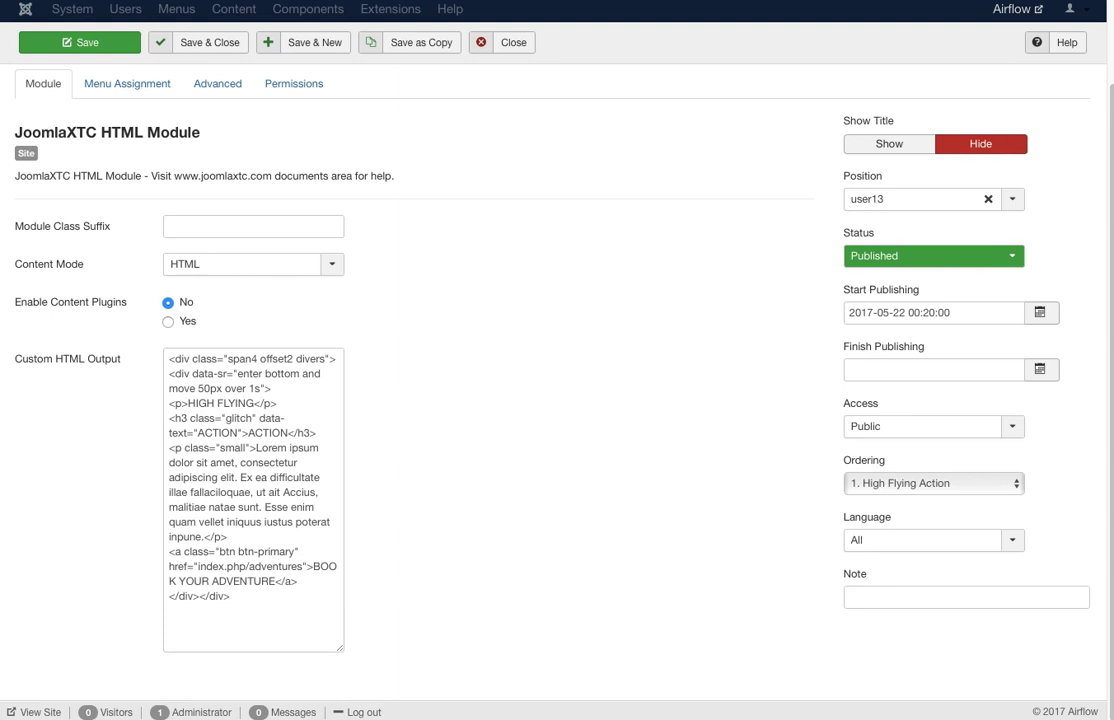
drag(340, 648, 658, 648)
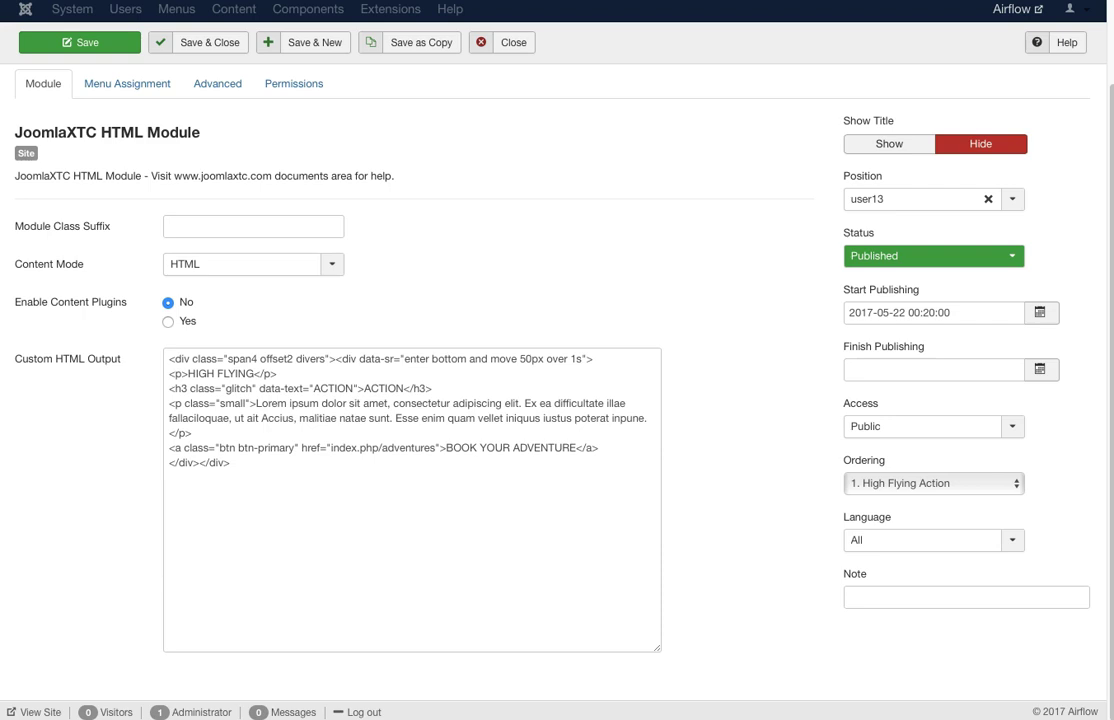
drag(169, 358, 329, 358)
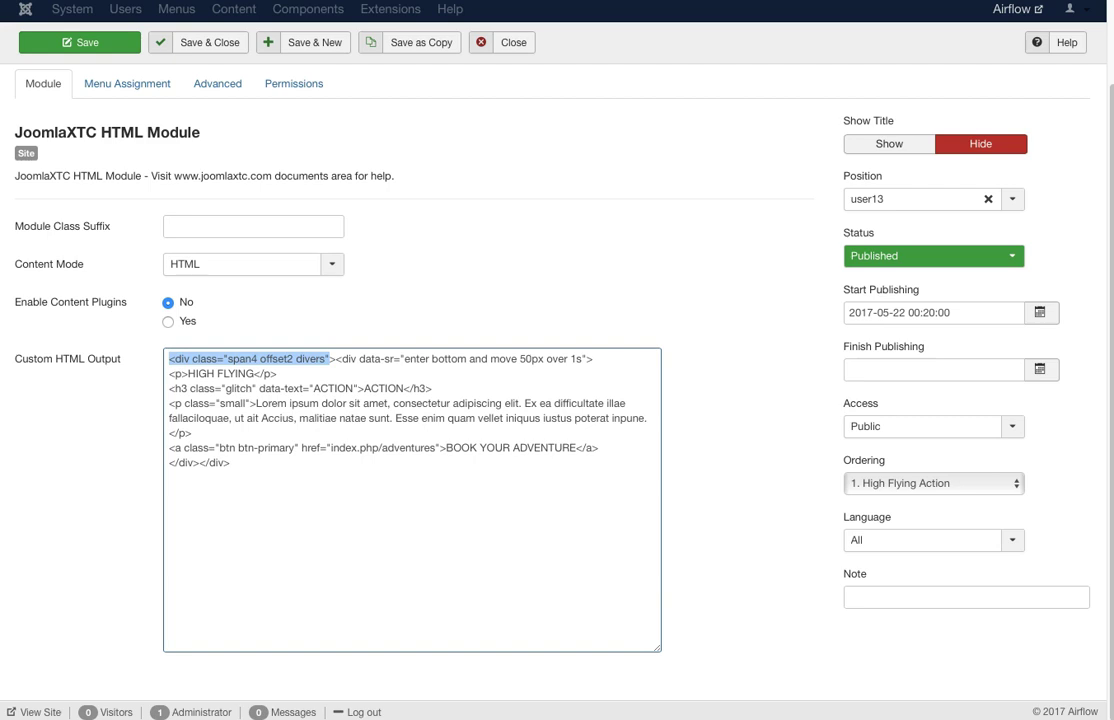
drag(336, 358, 277, 373)
click(244, 373)
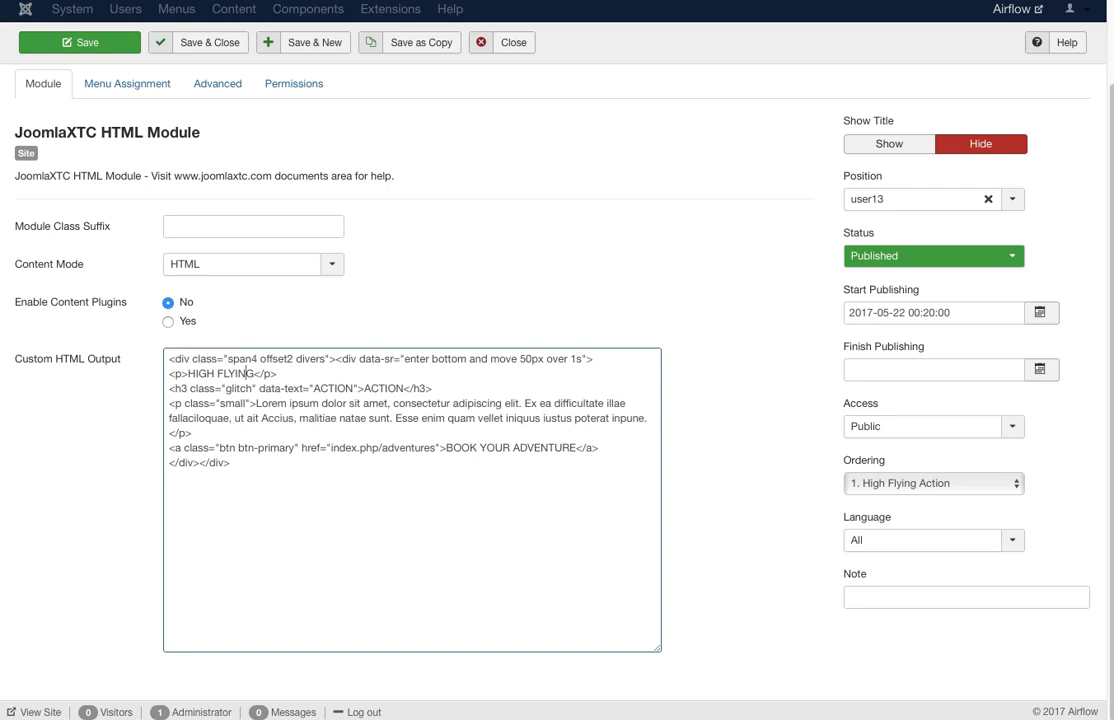
drag(169, 388, 432, 388)
key(Right)
scroll(557, 360, up, 2)
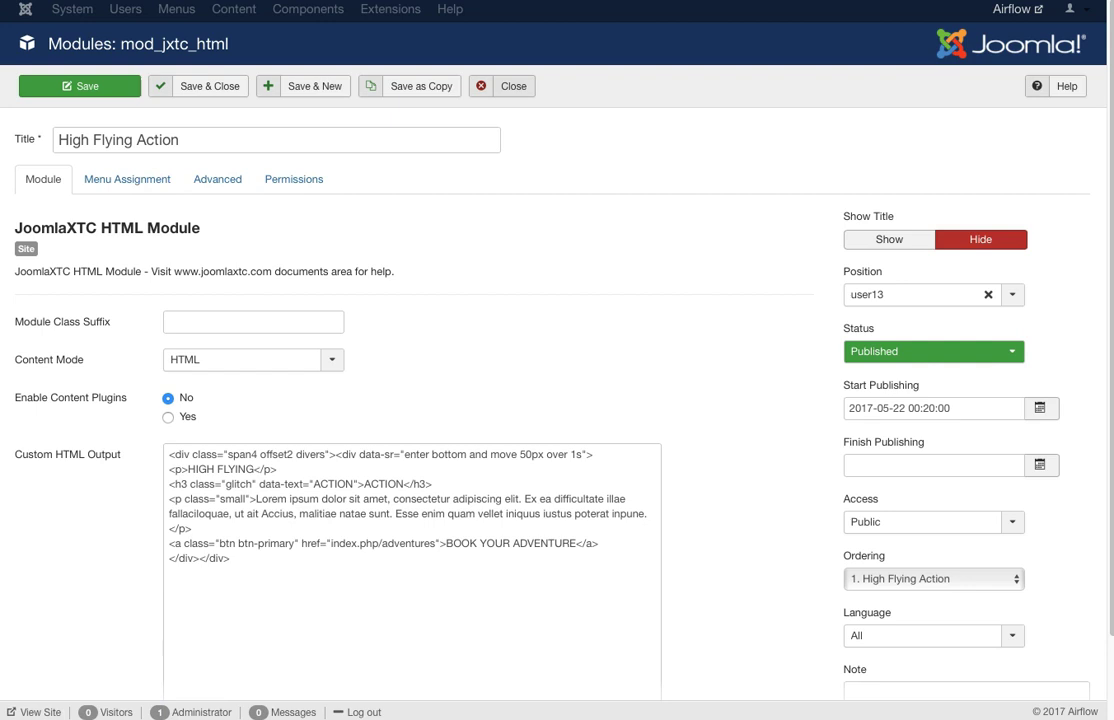
Filter the site modules by the user19 position and open the Testimonials module.
key(Down)
scroll(290, 300, down, 2)
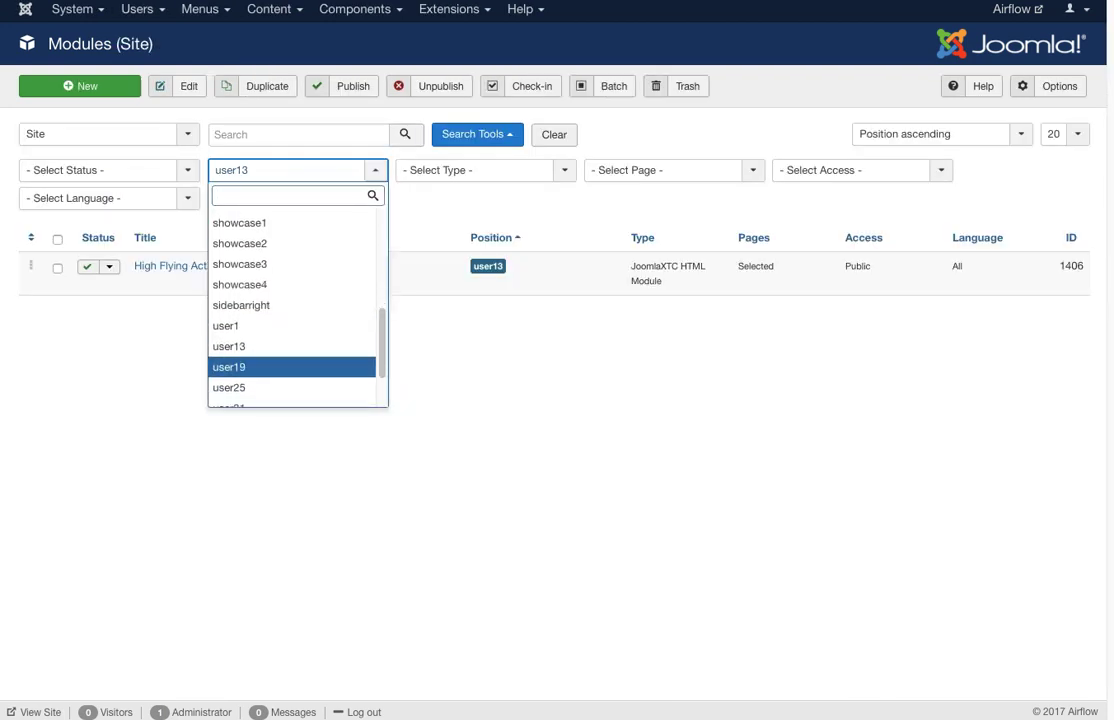
key(Return)
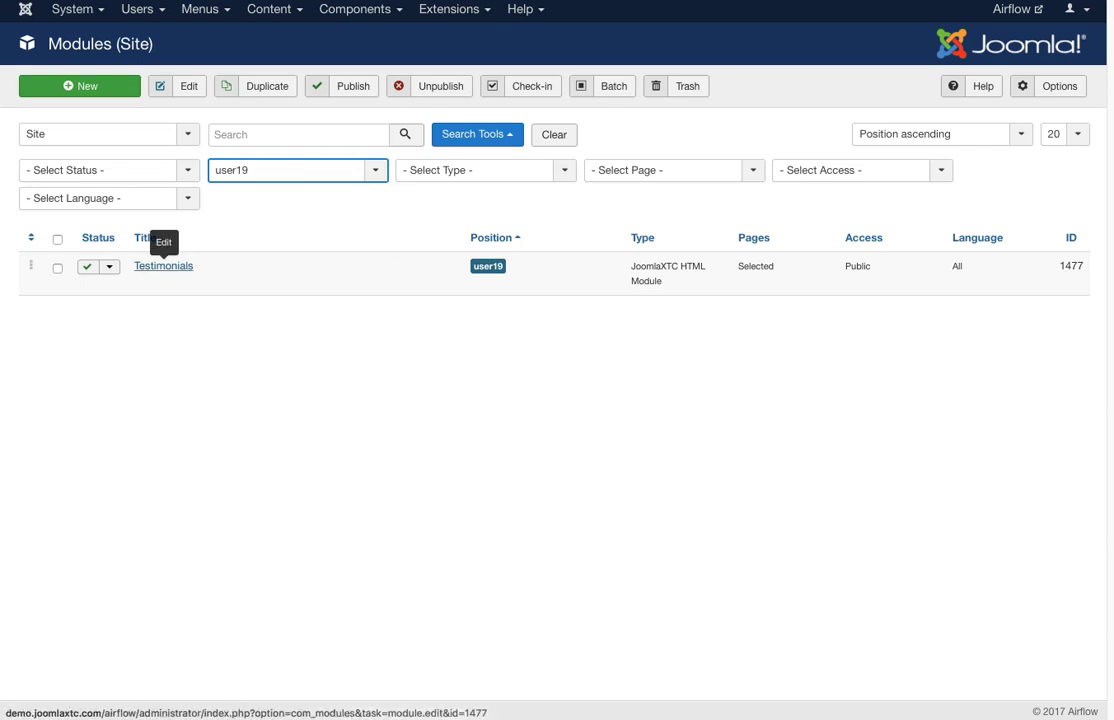
click(163, 266)
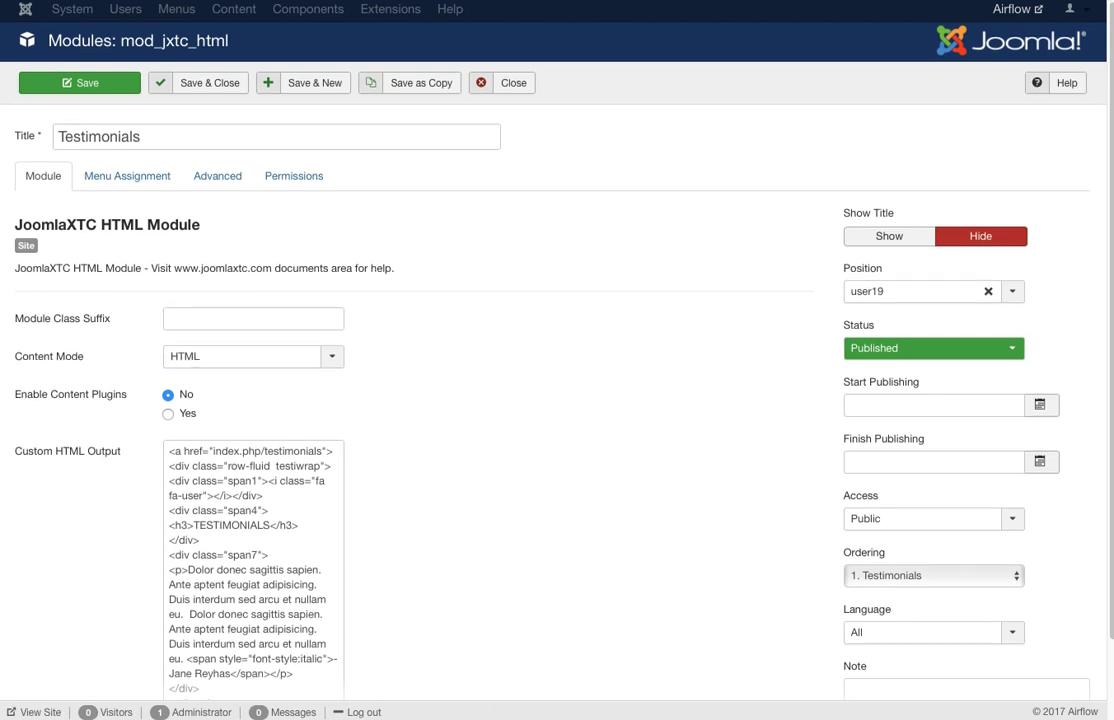
Widen the Testimonials module's custom HTML field and examine the fa-user icon, the span4 and span7 columns and the closing link tag.
scroll(500, 400, down, 2)
drag(340, 648, 732, 648)
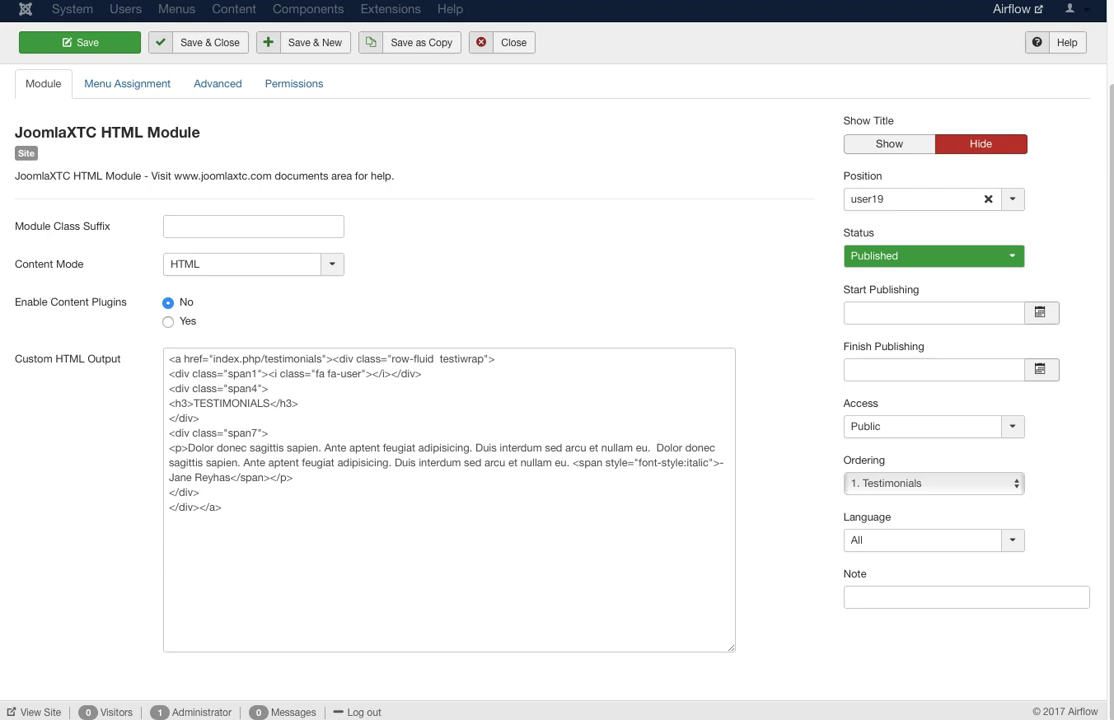
drag(268, 373, 384, 373)
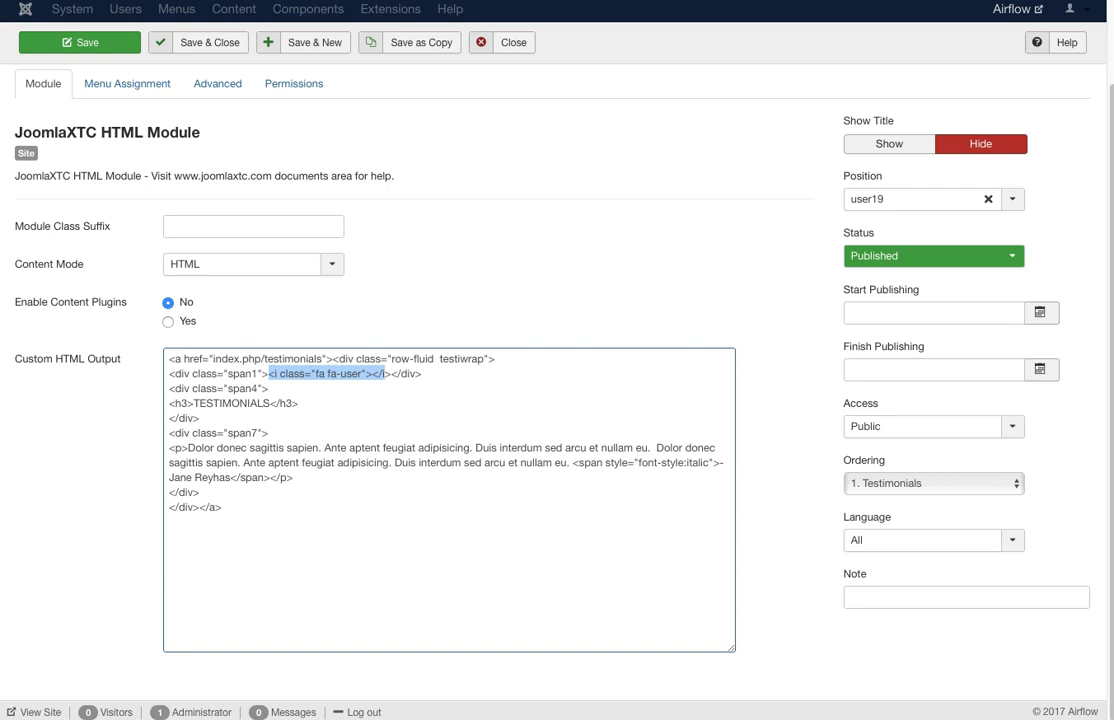
drag(169, 388, 169, 418)
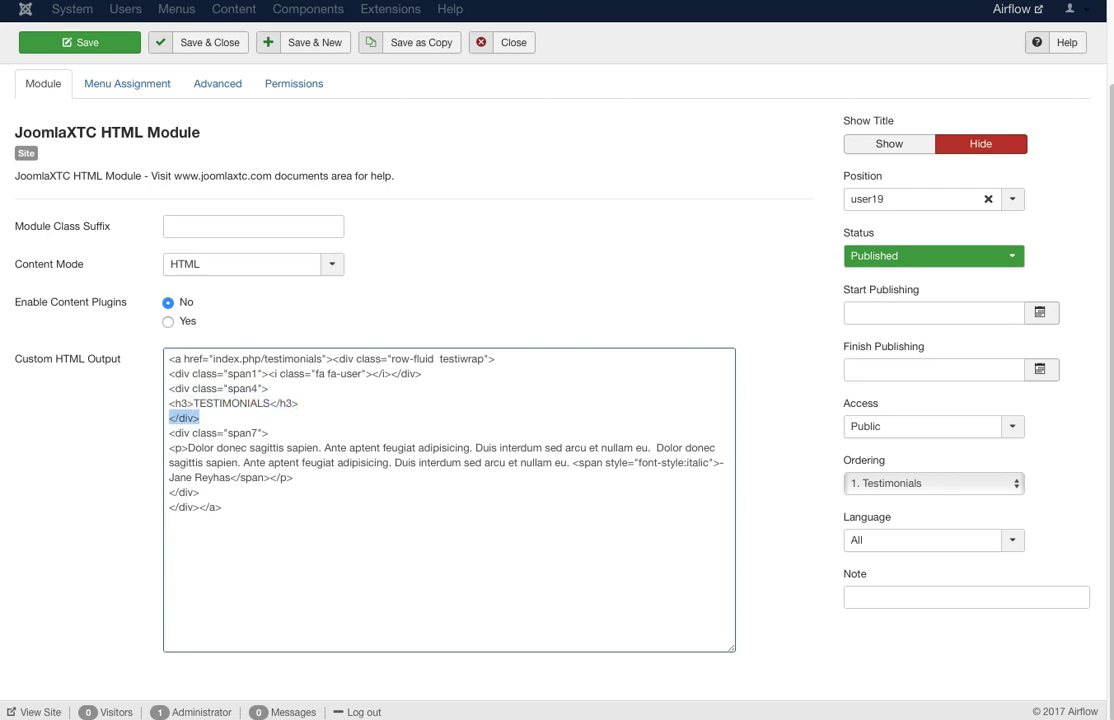
drag(269, 433, 169, 433)
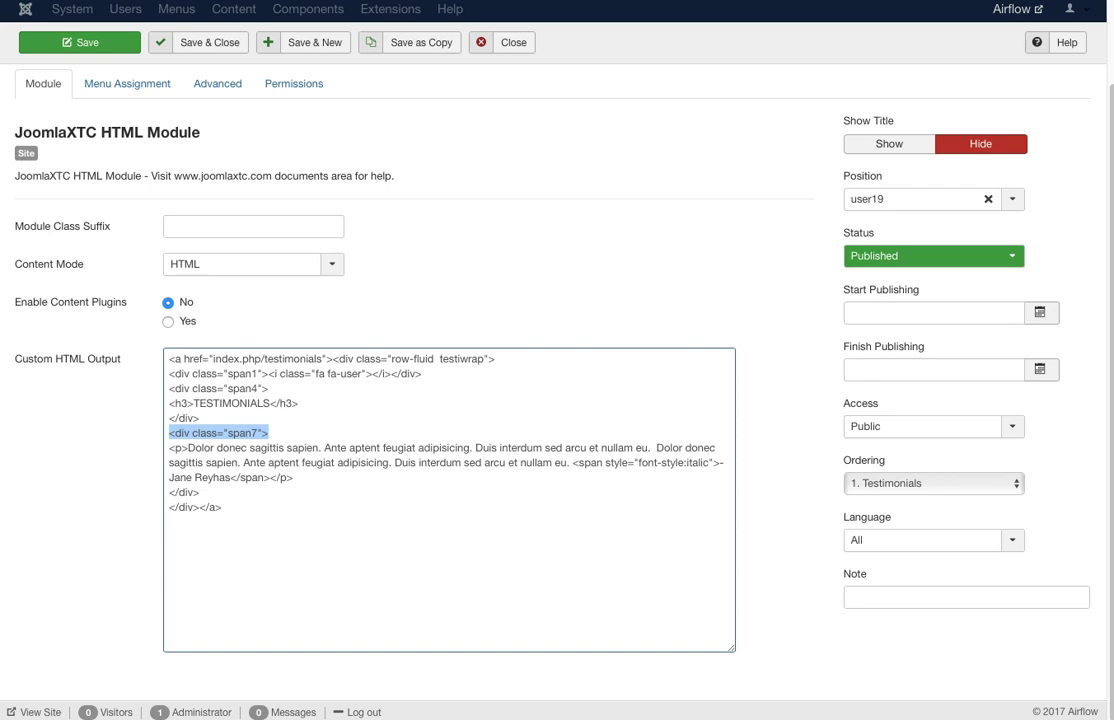
drag(223, 507, 200, 507)
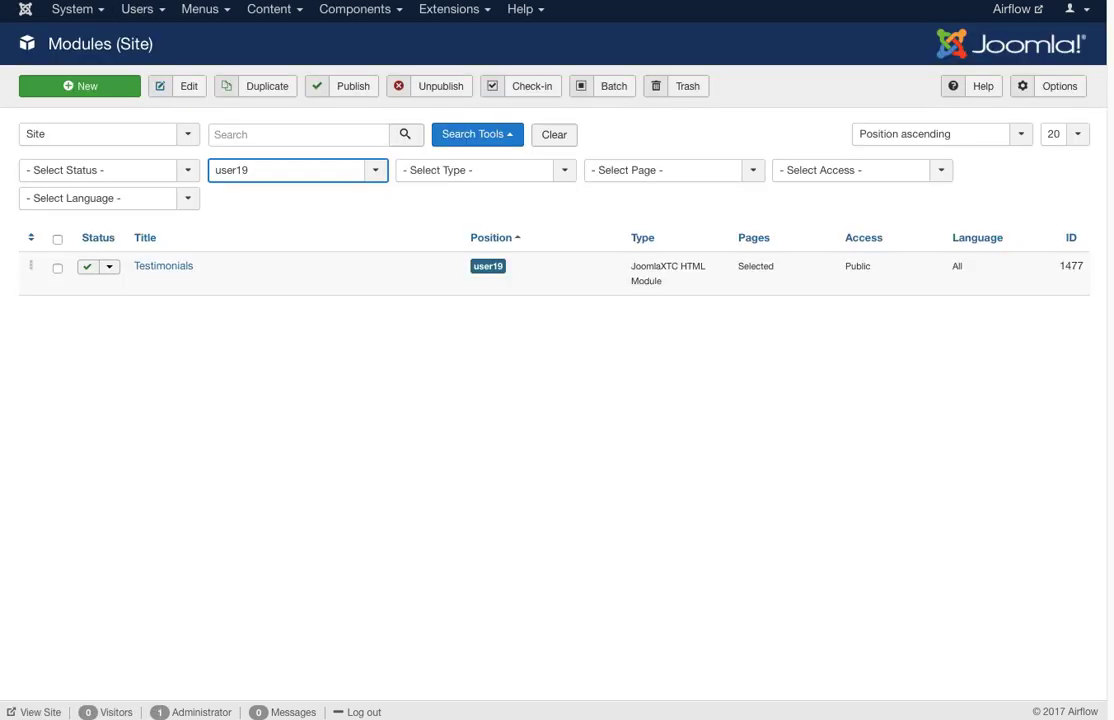
Filter the site modules by the user25 position and open the JoomlaXTC Contact Wall module.
click(297, 170)
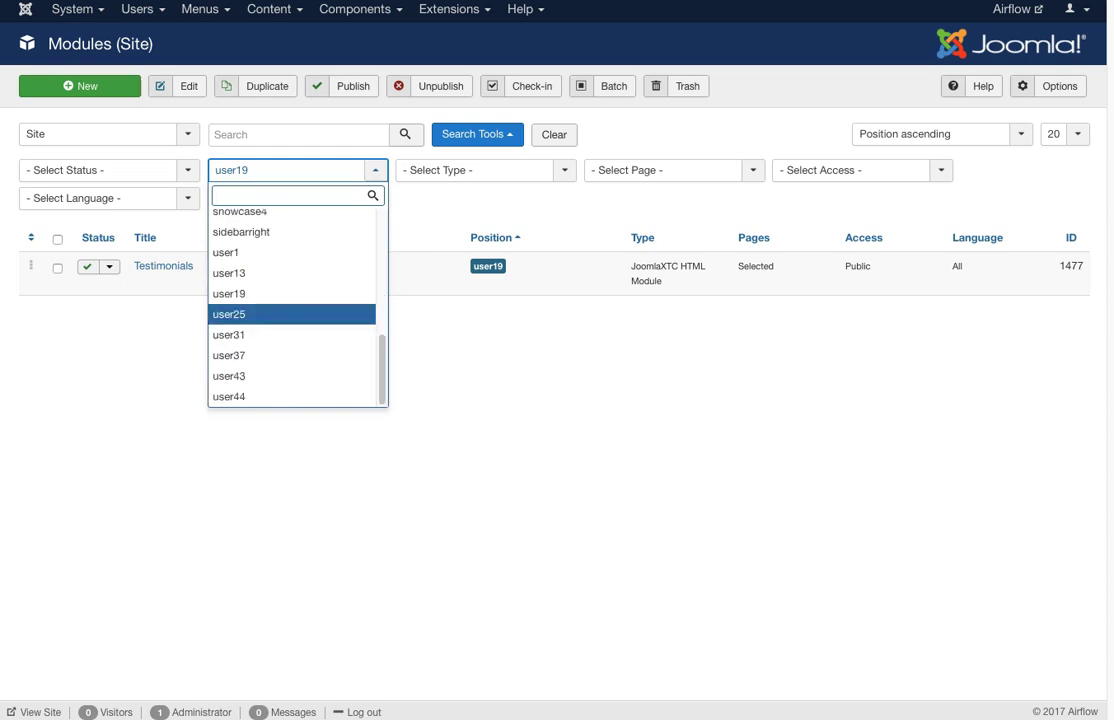
click(229, 314)
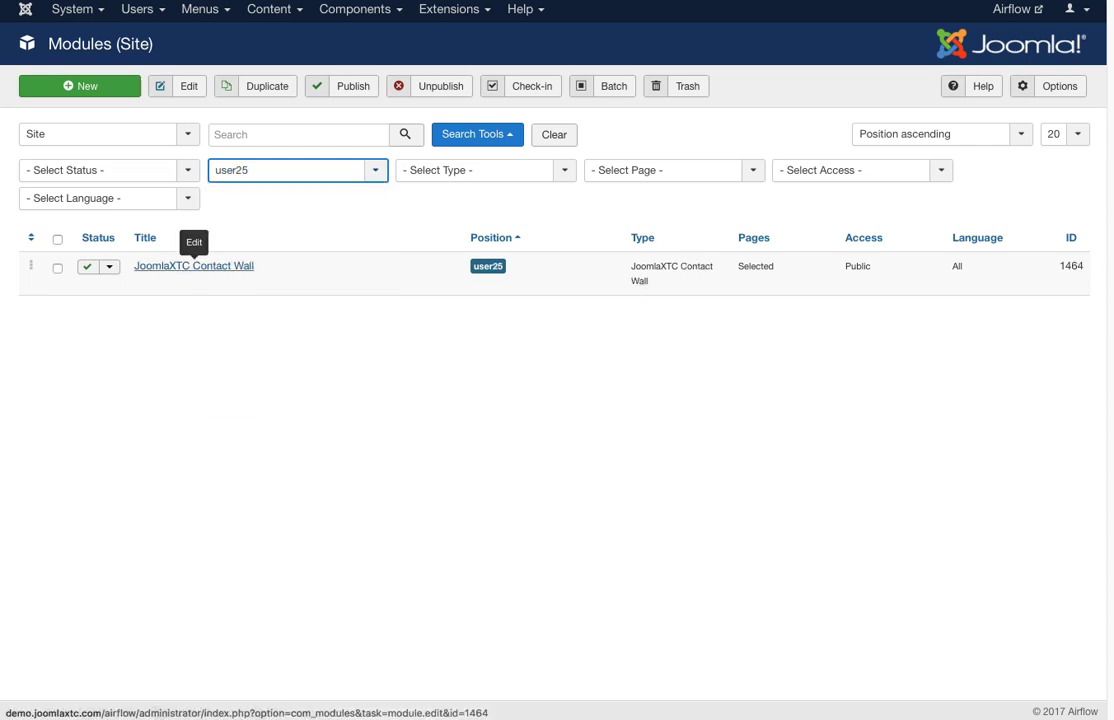
click(194, 266)
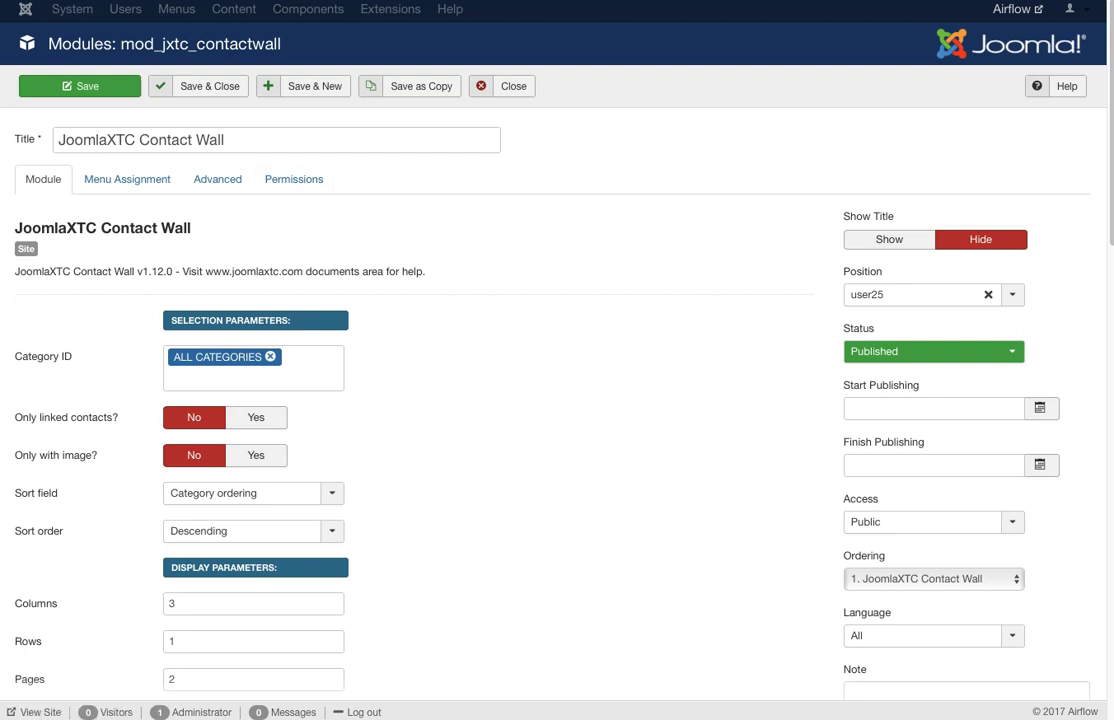
Examine the Contact Wall module's display parameters, from columns, rows and pages to the transition, button style and template settings.
scroll(557, 400, down, 5)
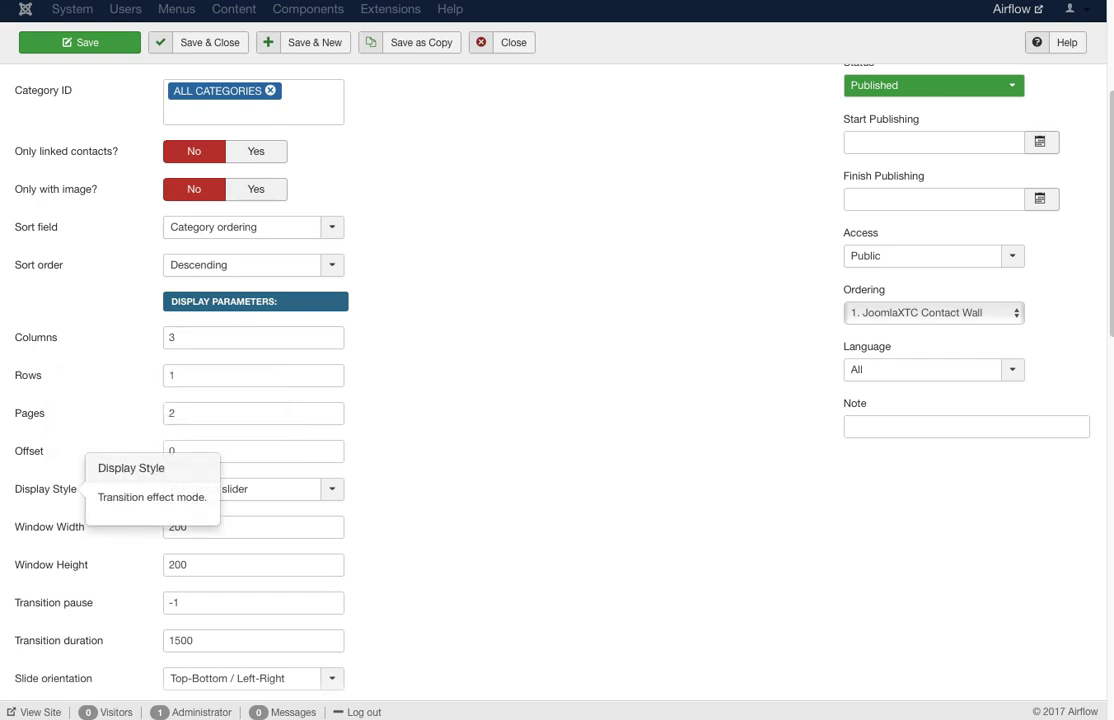
scroll(557, 380, down, 2)
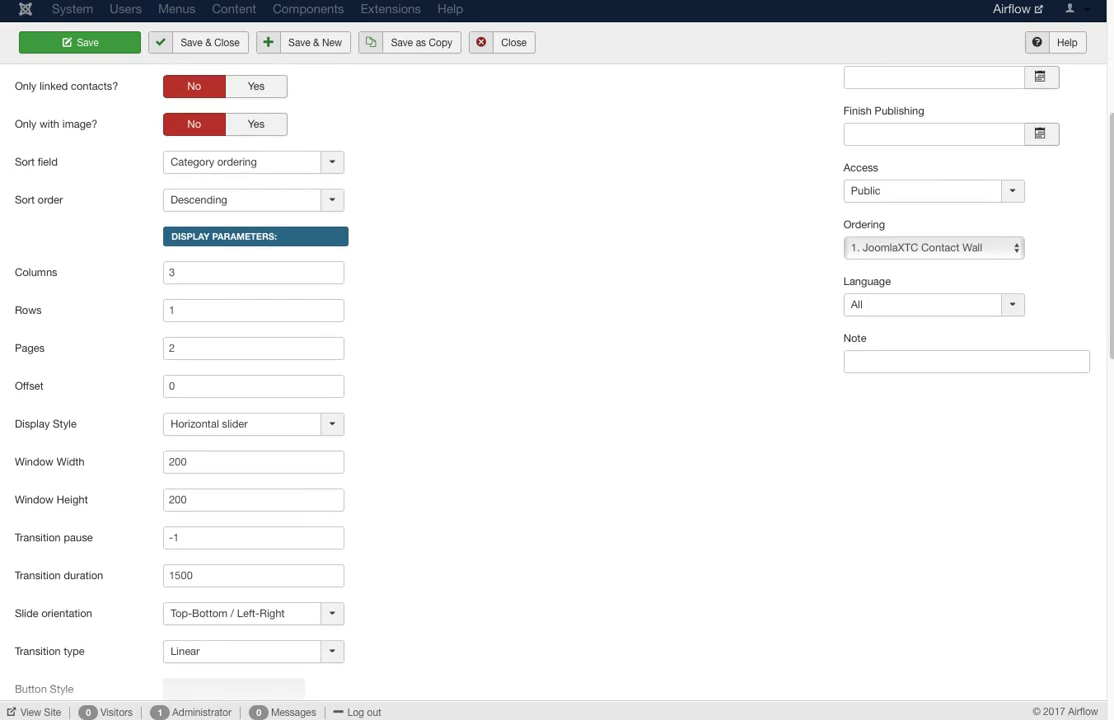
scroll(557, 380, down, 4)
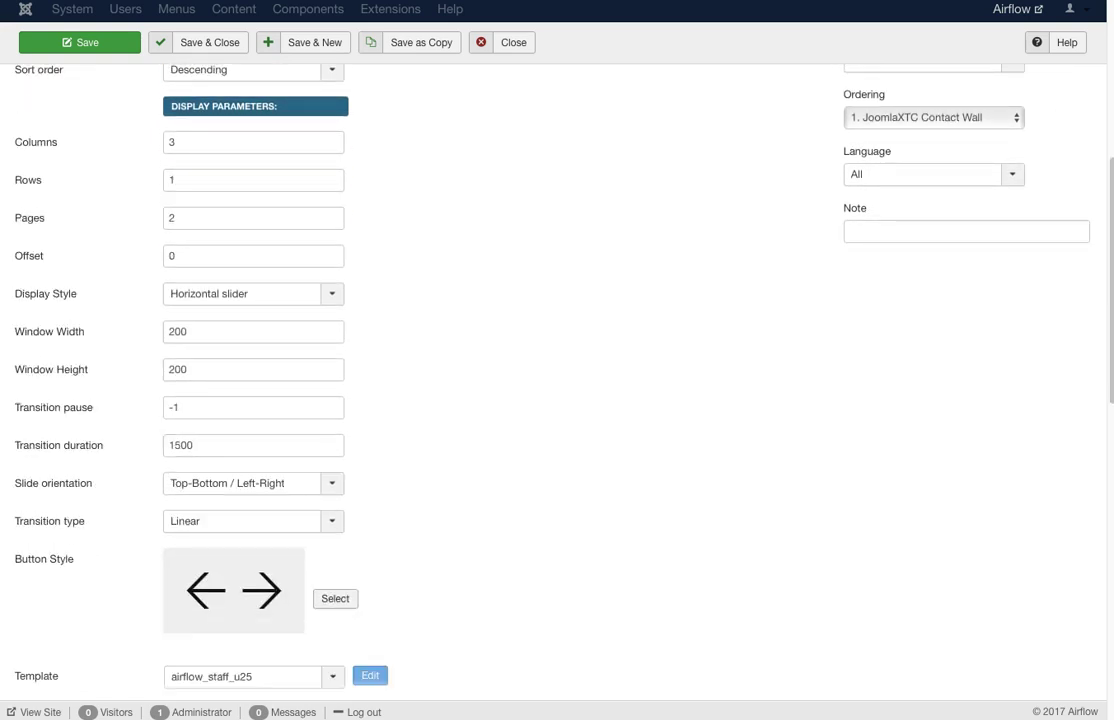
scroll(557, 380, down, 9)
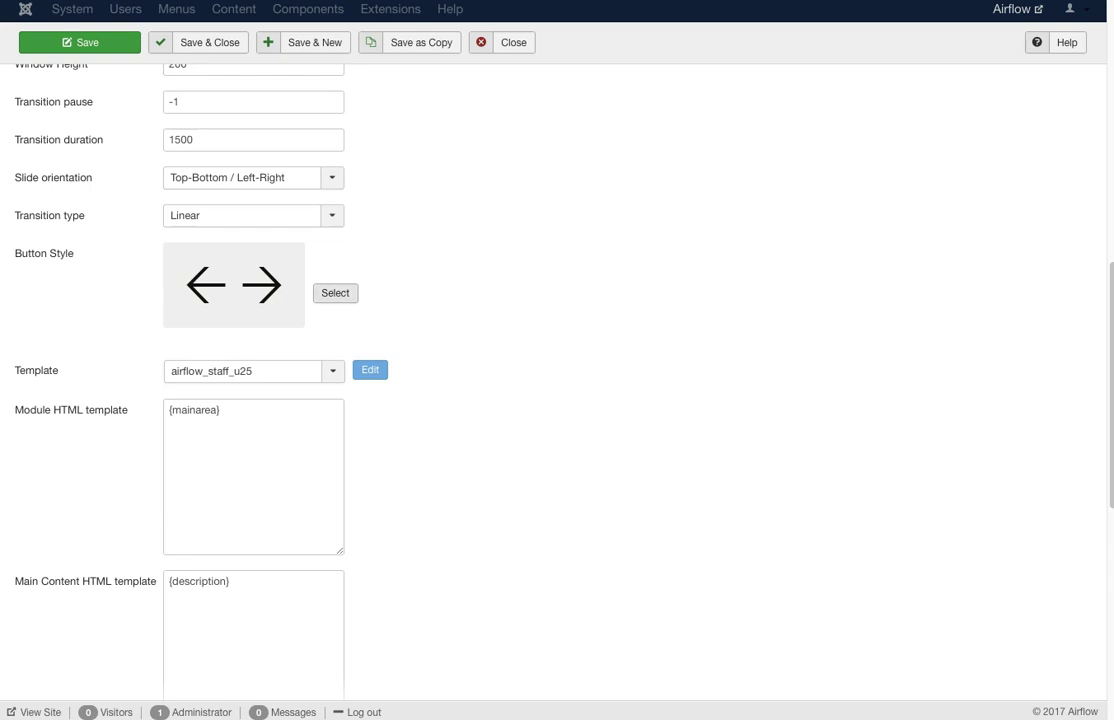
Browse the available button styles for the Contact Wall slider and close the chooser without picking one.
click(335, 292)
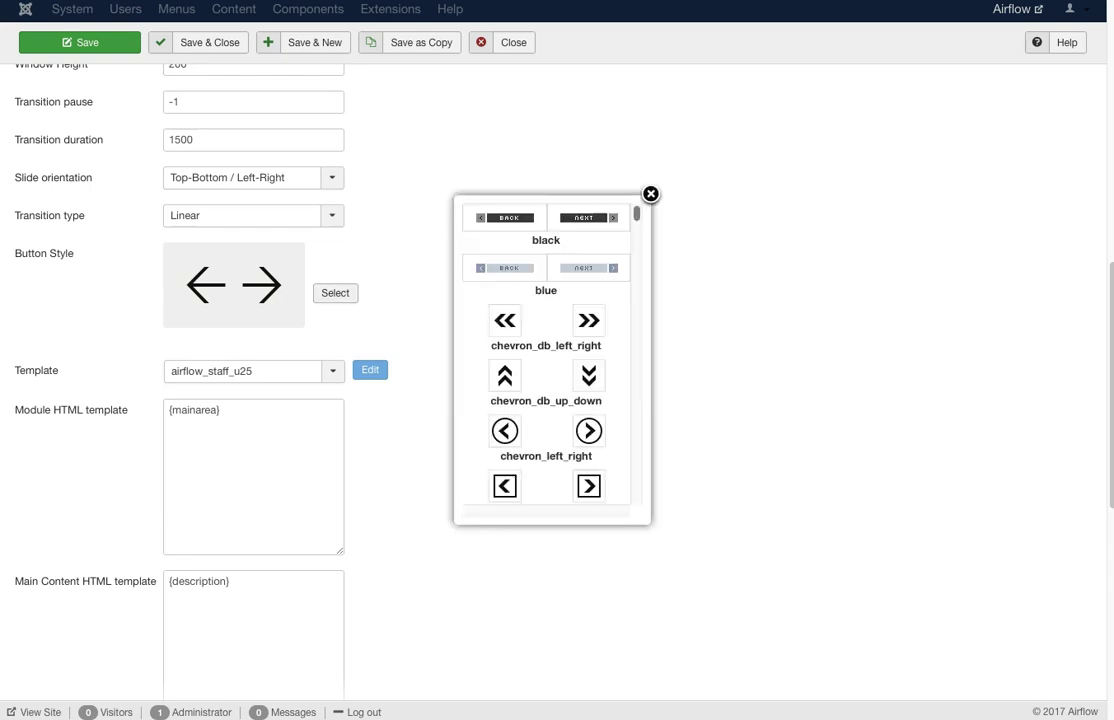
scroll(546, 360, down, 15)
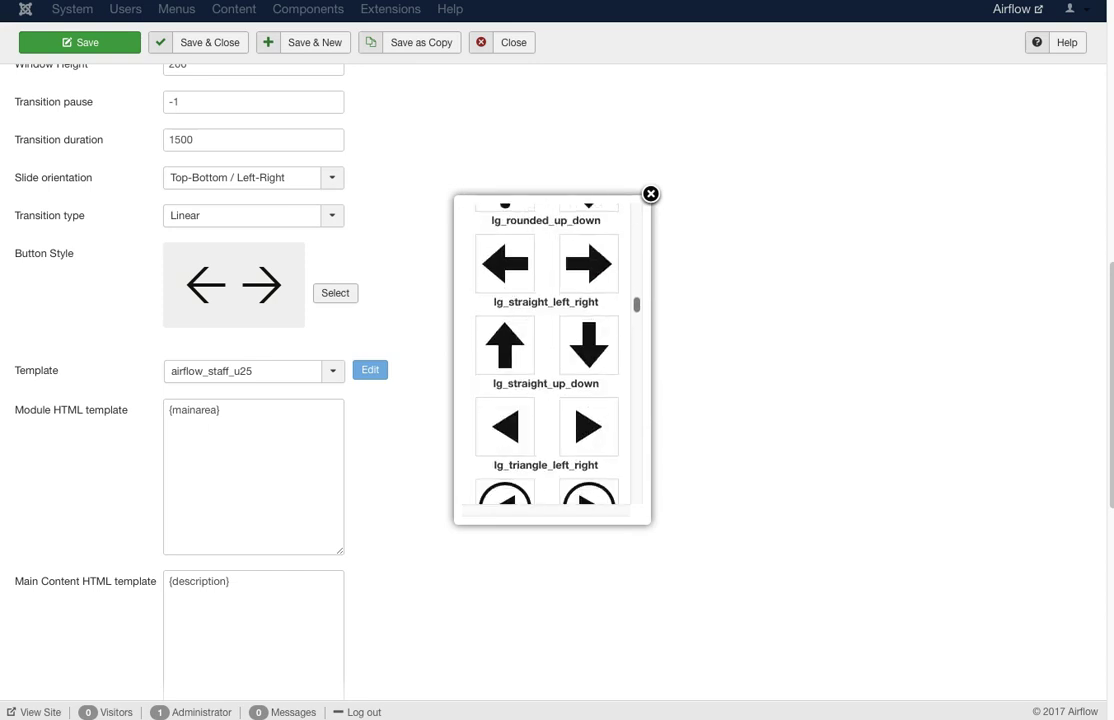
scroll(546, 360, down, 15)
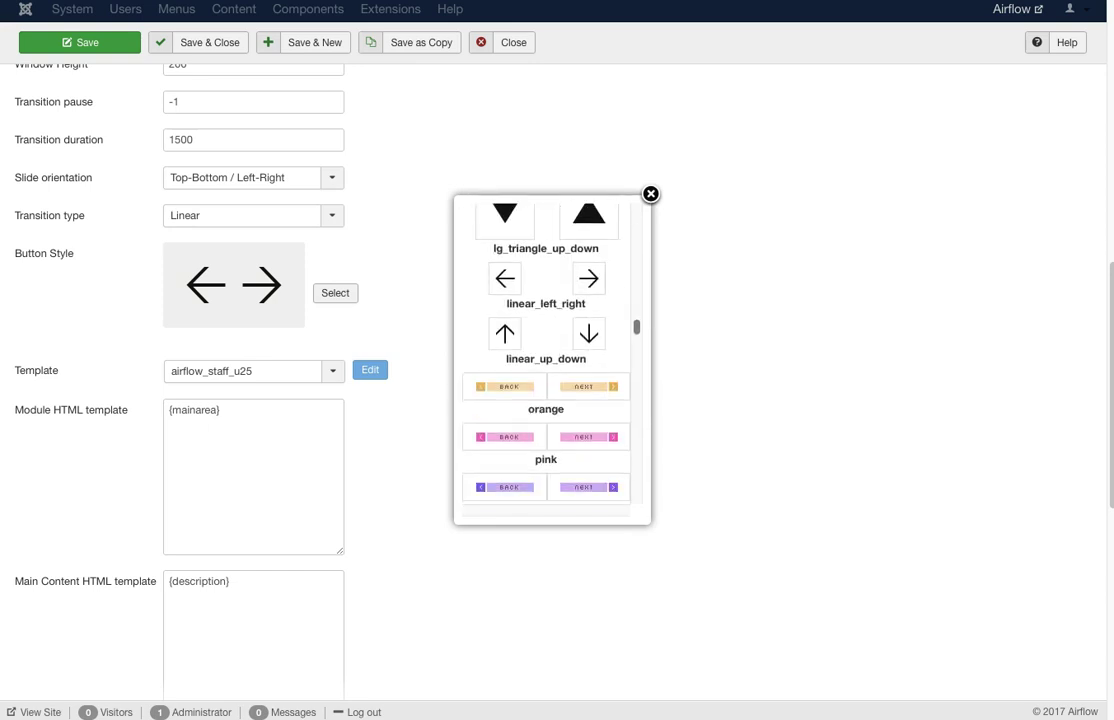
scroll(546, 360, down, 15)
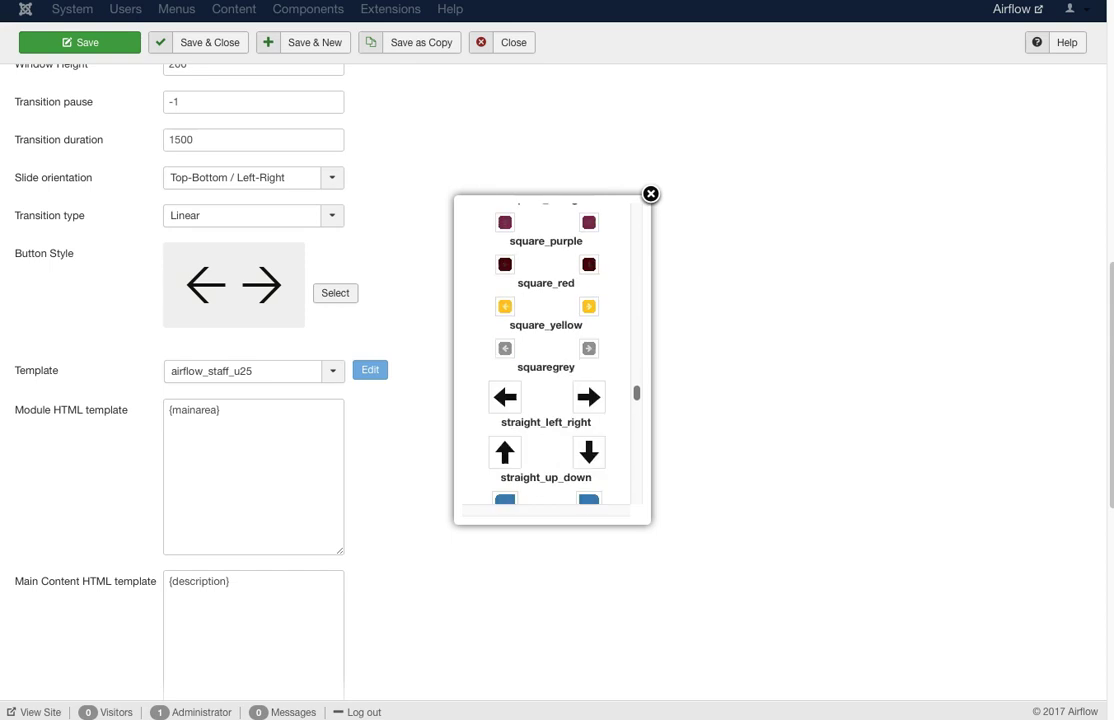
scroll(546, 360, down, 15)
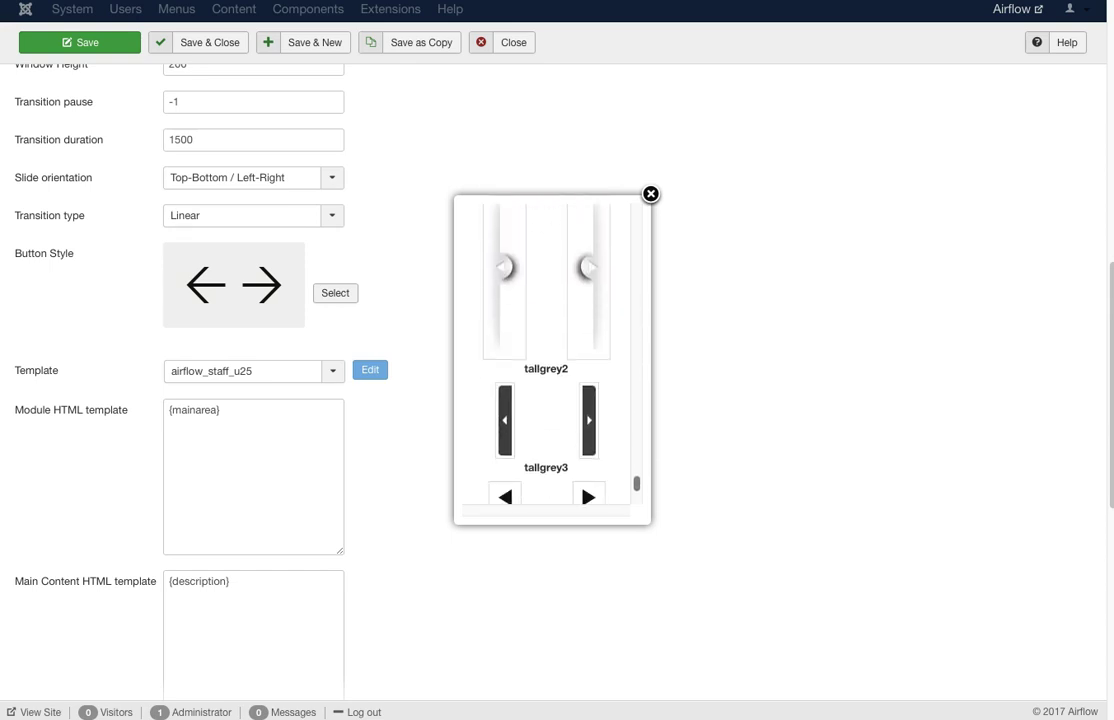
scroll(546, 360, up, 20)
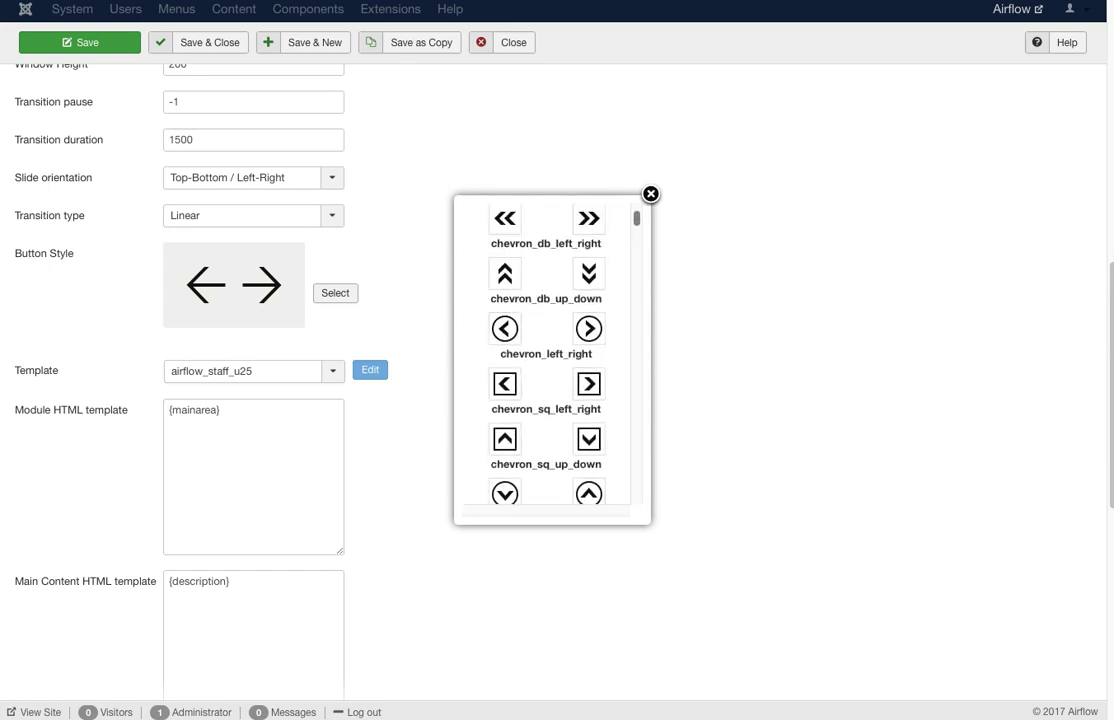
key(Escape)
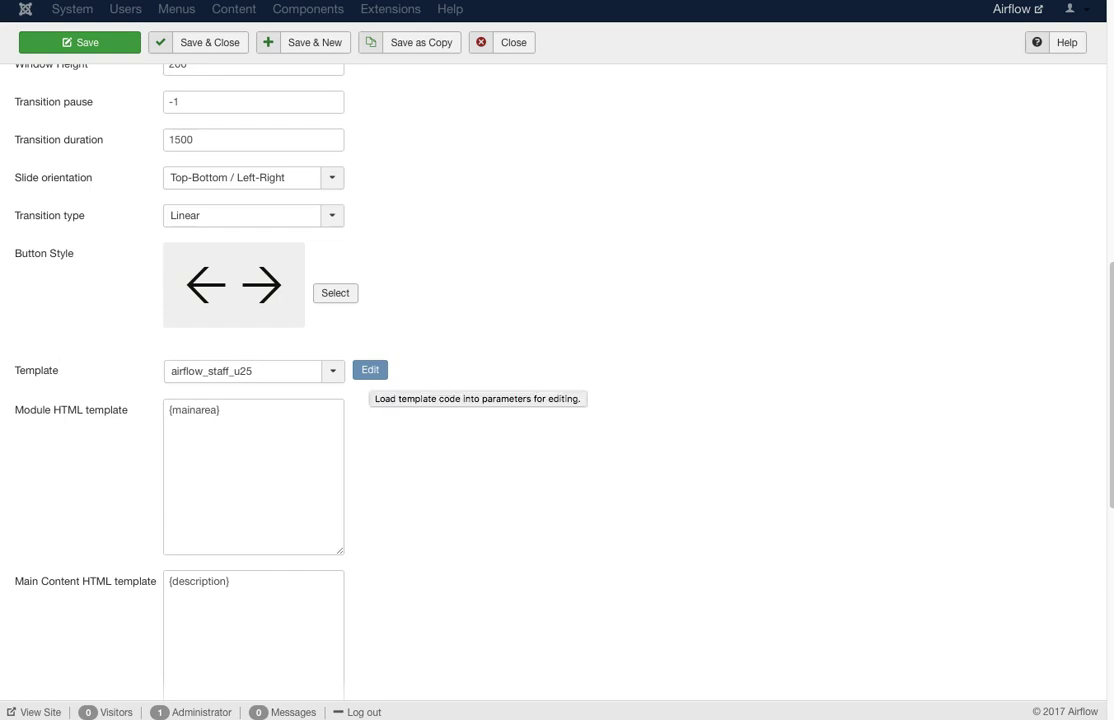
Load the airflow_staff_u25 template code for editing, enlarge the Module HTML template field and highlight its title, span10 cmain and {mainarea} lines.
click(370, 370)
drag(340, 551, 822, 628)
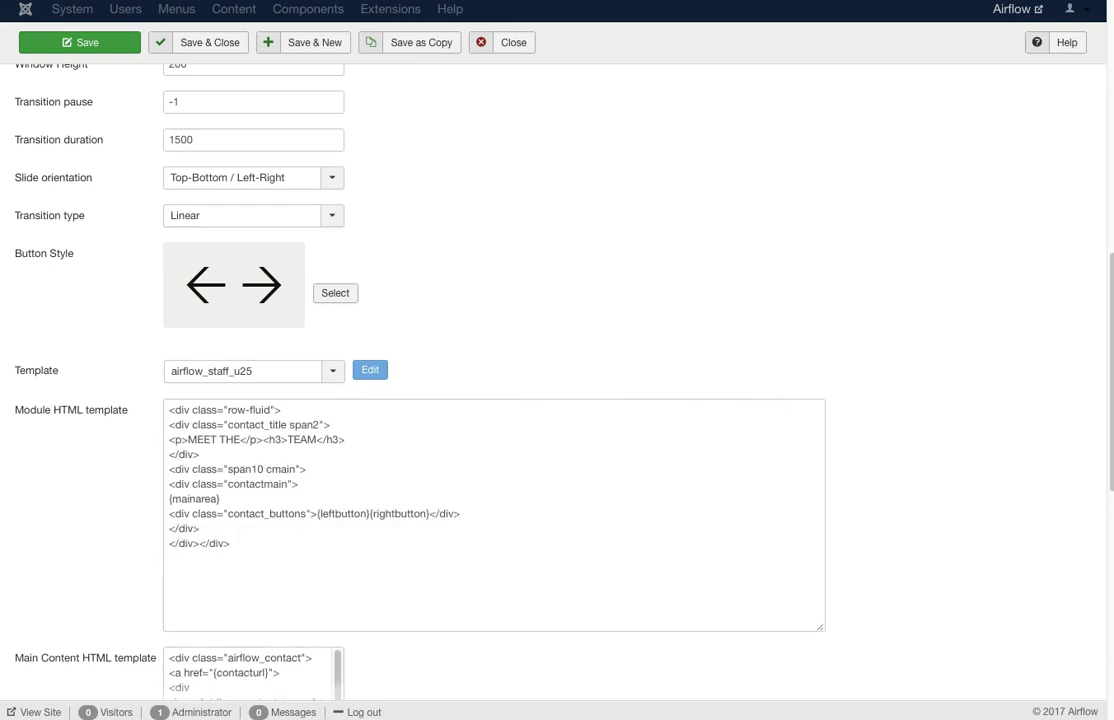
drag(345, 439, 169, 439)
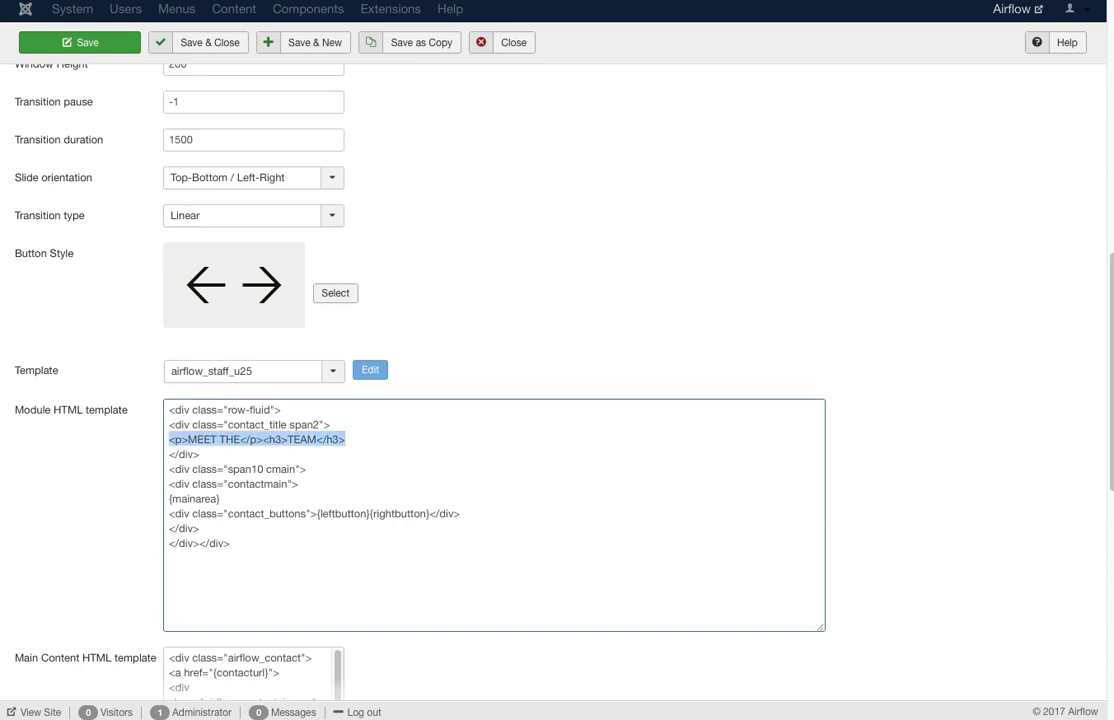
drag(306, 469, 169, 469)
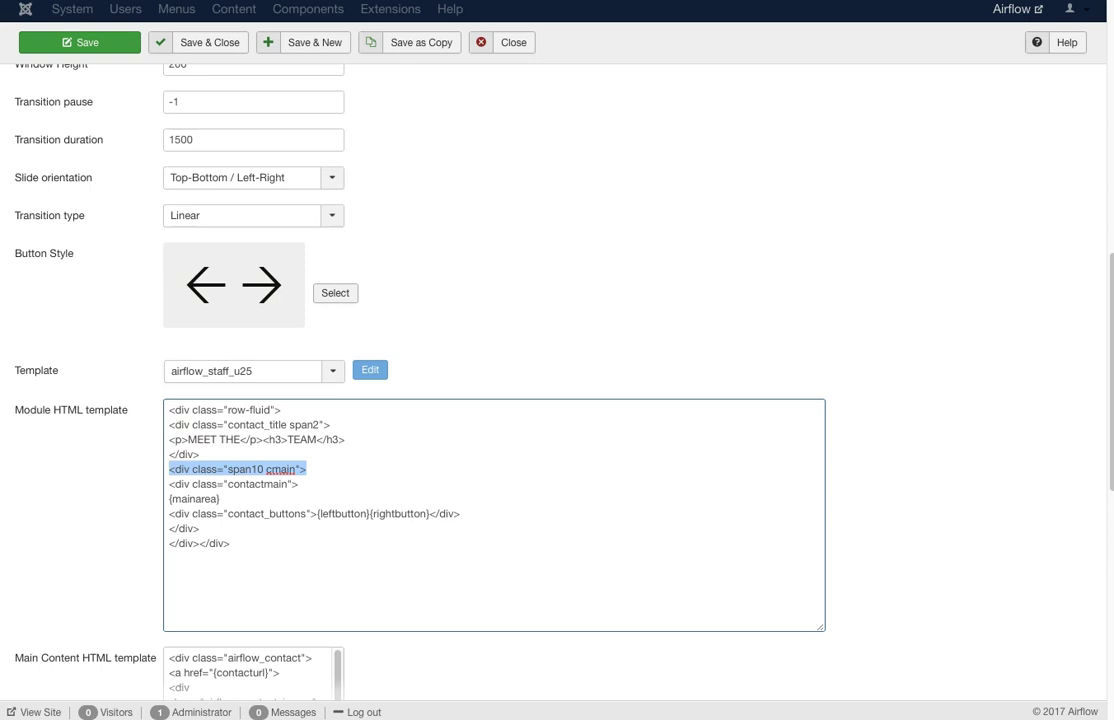
drag(298, 484, 169, 498)
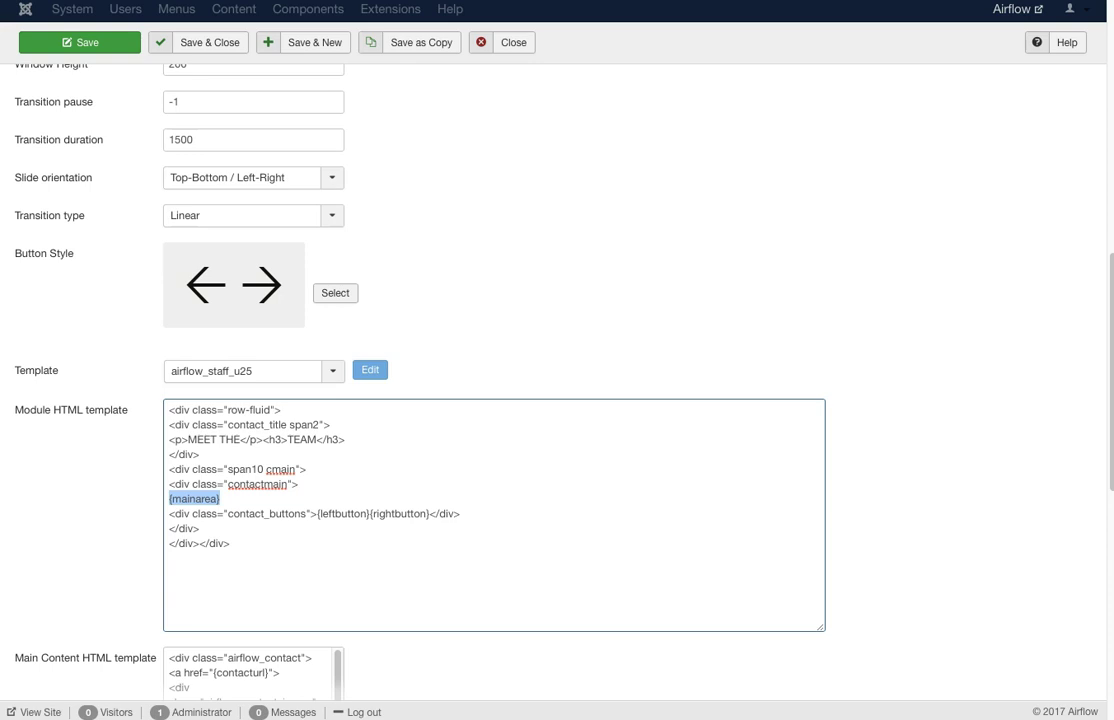
Enlarge the Main Content HTML template field and highlight its airflow_contact div and {contacturl} link lines in turn.
scroll(557, 400, down, 3)
drag(339, 500, 771, 643)
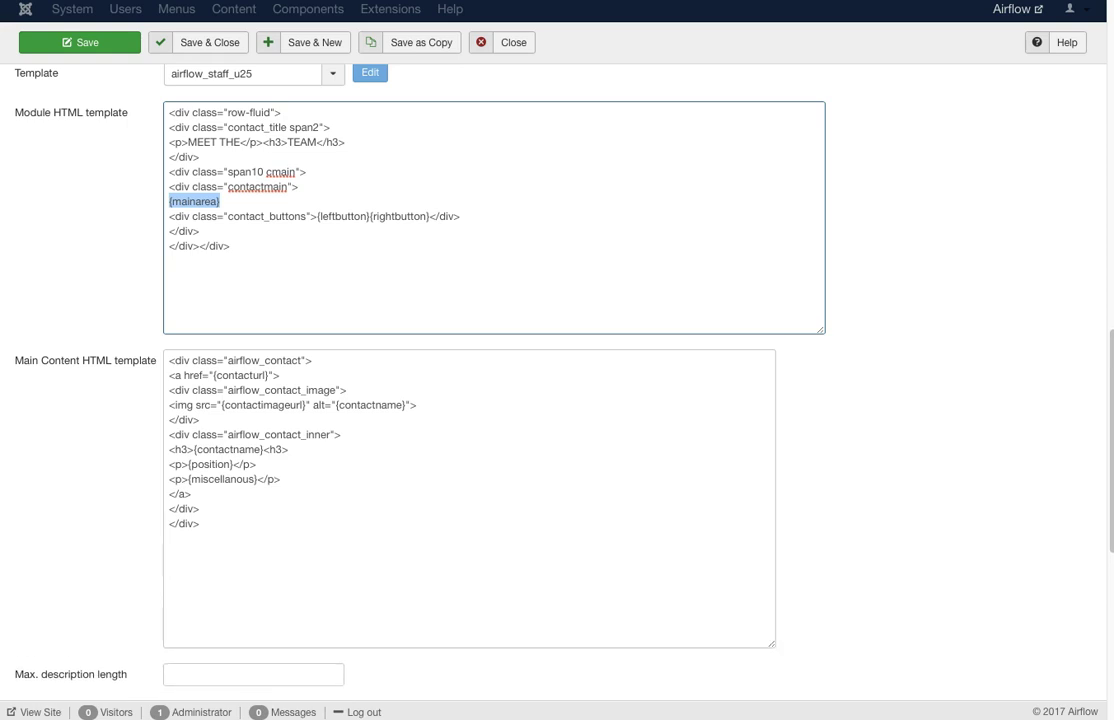
double_click(265, 360)
mouse_move(85, 360)
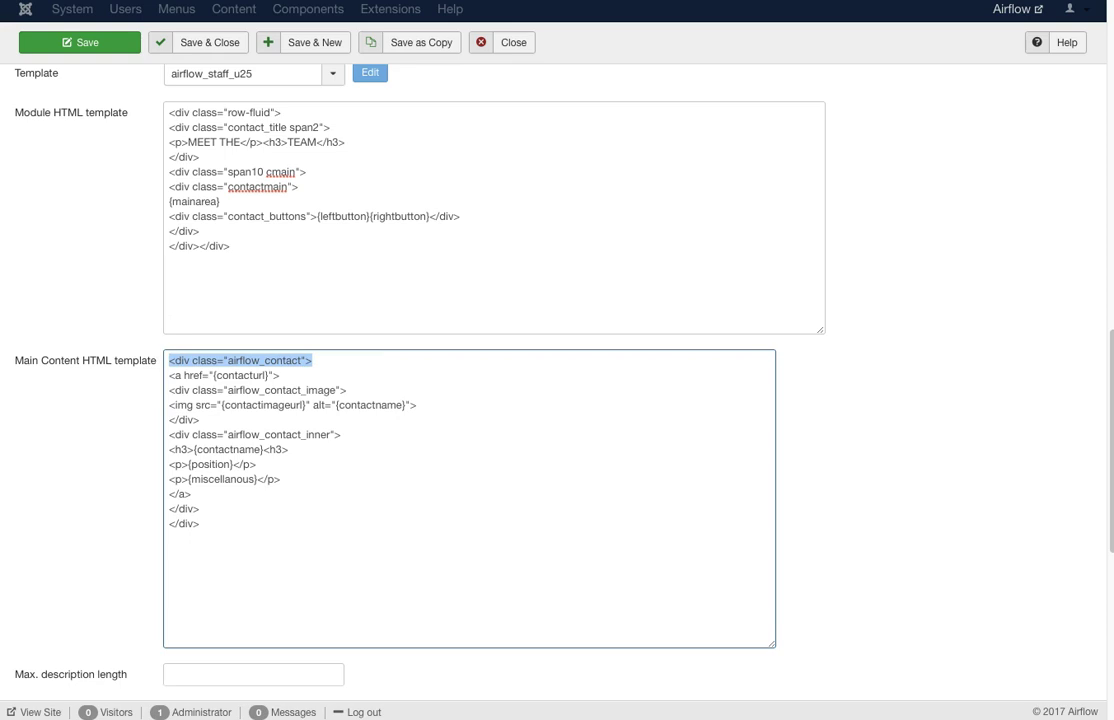
key(Down)
key(shift+alt+Left)
key(shift+alt+Left)
key(shift+alt+Left)
key(shift+alt+Left)
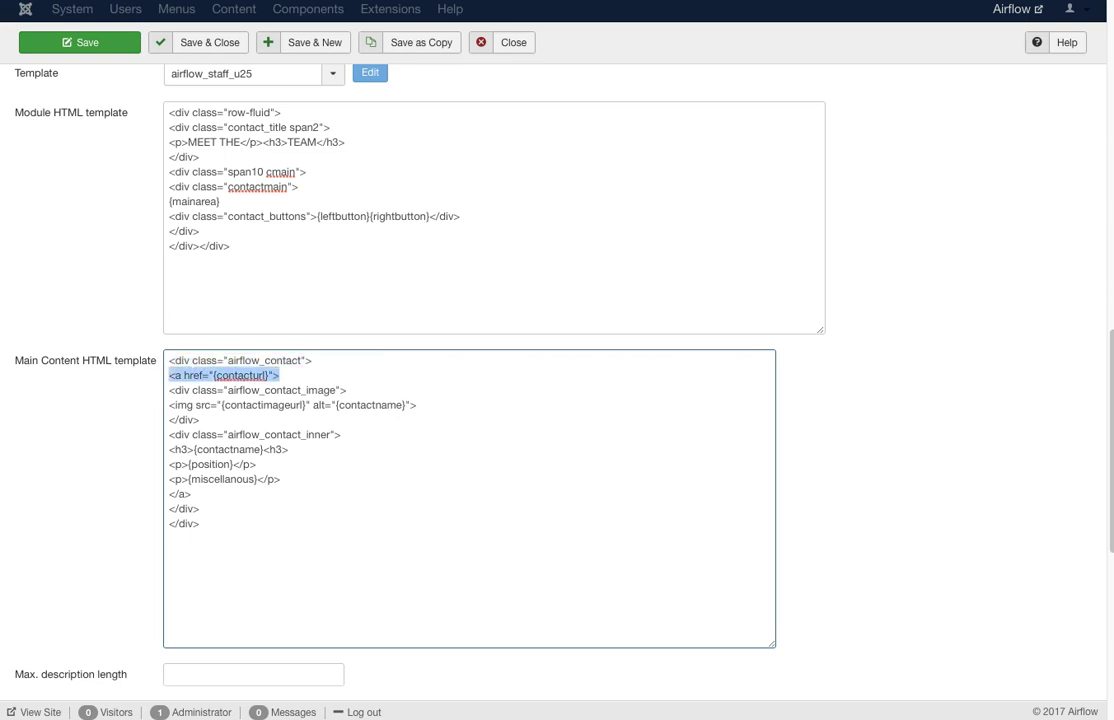
Highlight the airflow_contact_image div and the {contactimageurl} image line in the Main Content HTML template.
key(Down)
key(shift+alt+Left)
key(shift+alt+Left)
key(shift+alt+Left)
key(shift+alt+Left)
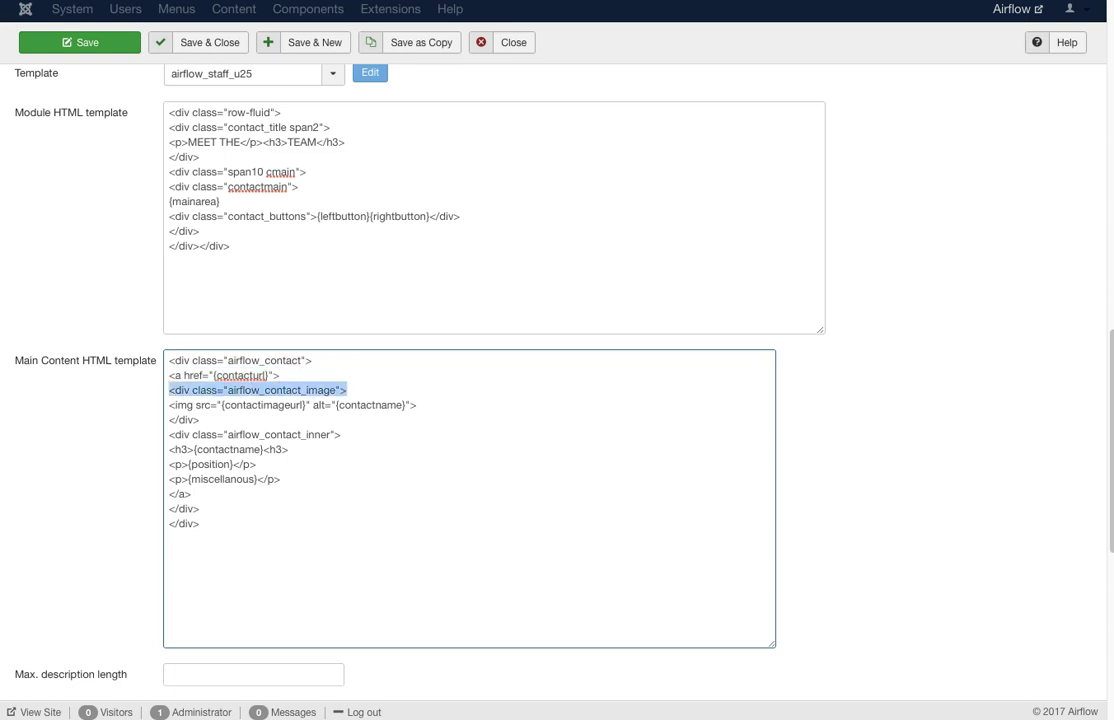
key(Down)
key(shift+alt+Left)
key(shift+alt+Left)
key(shift+alt+Left)
key(shift+alt+Left)
key(shift+alt+Left)
key(shift+alt+Left)
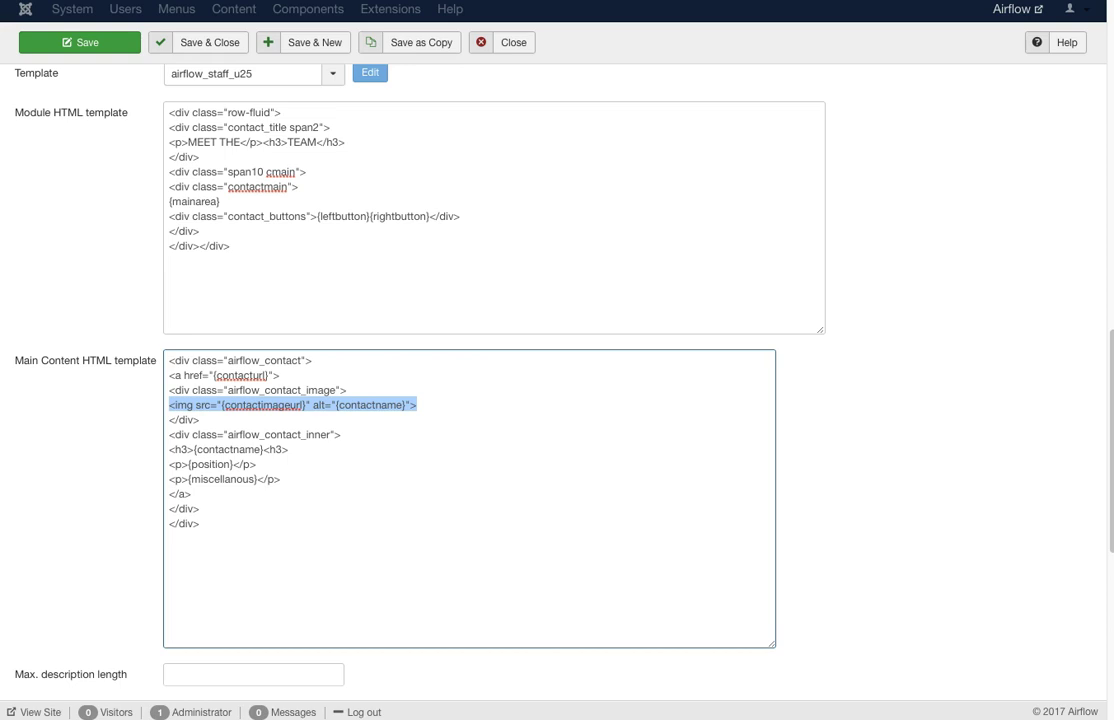
Highlight the {contactname} placeholder through its trailing h3 tag in the Main Content HTML template.
key(Down)
key(Down)
key(Down)
key(shift+alt+Left)
key(shift+alt+Left)
key(shift+alt+Left)
key(shift+alt+Left)
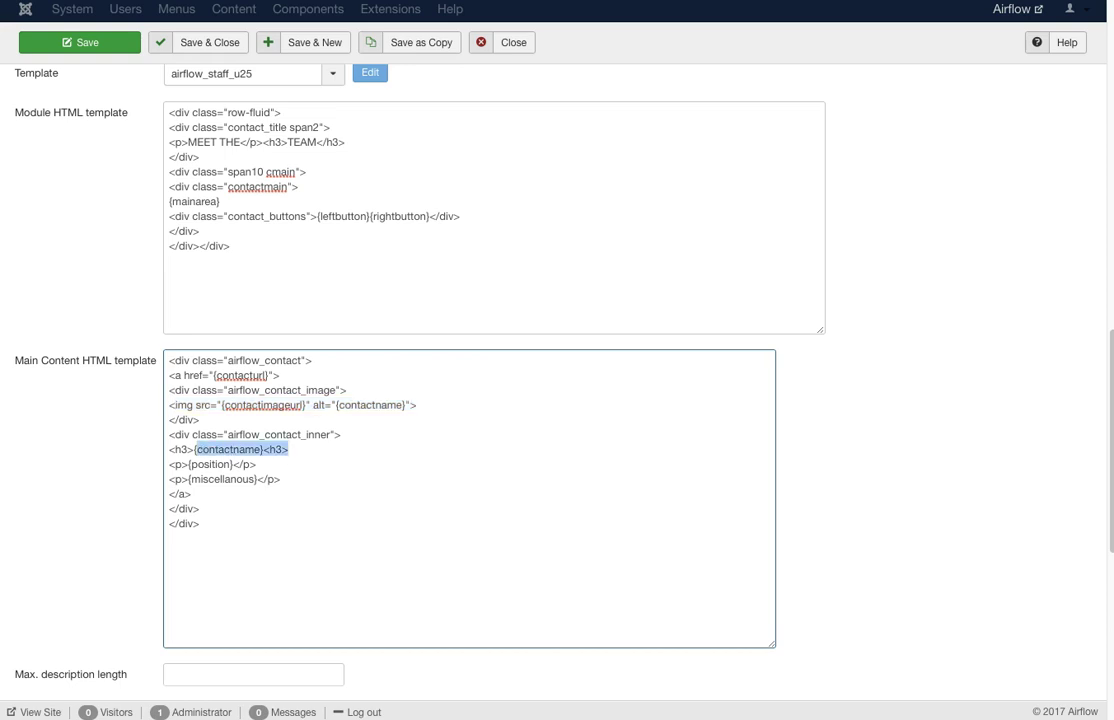
Highlight the {position} and {miscellanous} paragraph lines in turn in the Main Content HTML template, then clear the selection.
key(Down)
key(shift+alt+Left)
key(shift+alt+Left)
key(shift+alt+Left)
key(shift+alt+Left)
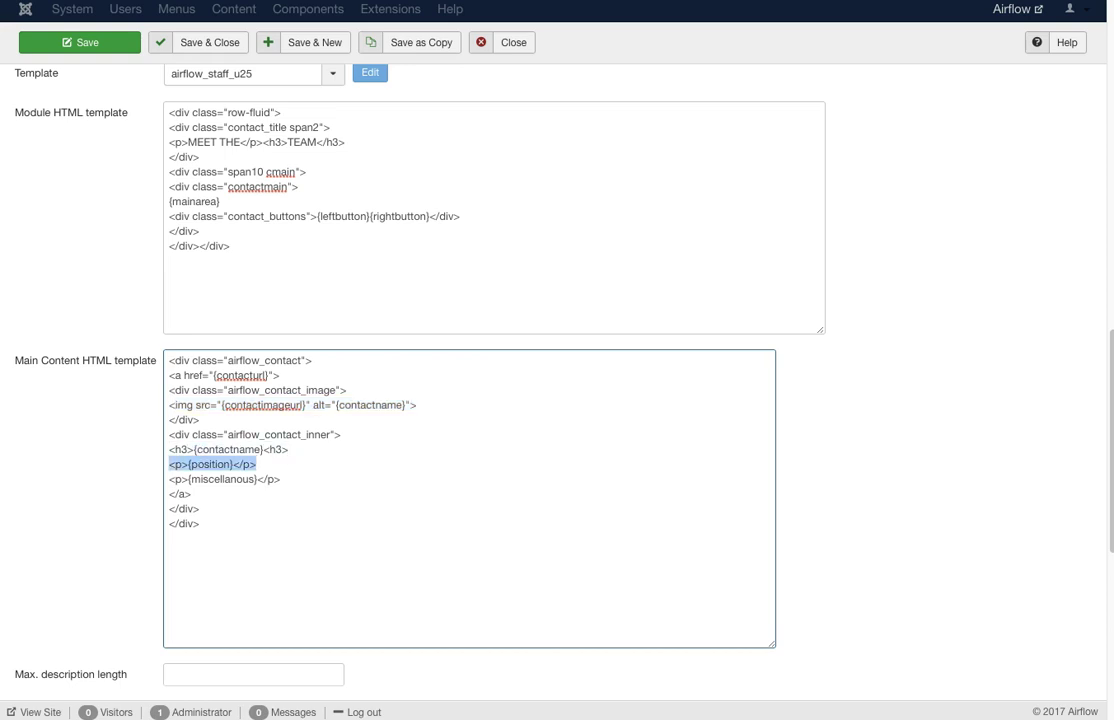
key(Down)
key(shift+alt+Left)
key(shift+alt+Left)
key(shift+alt+Left)
key(shift+alt+Left)
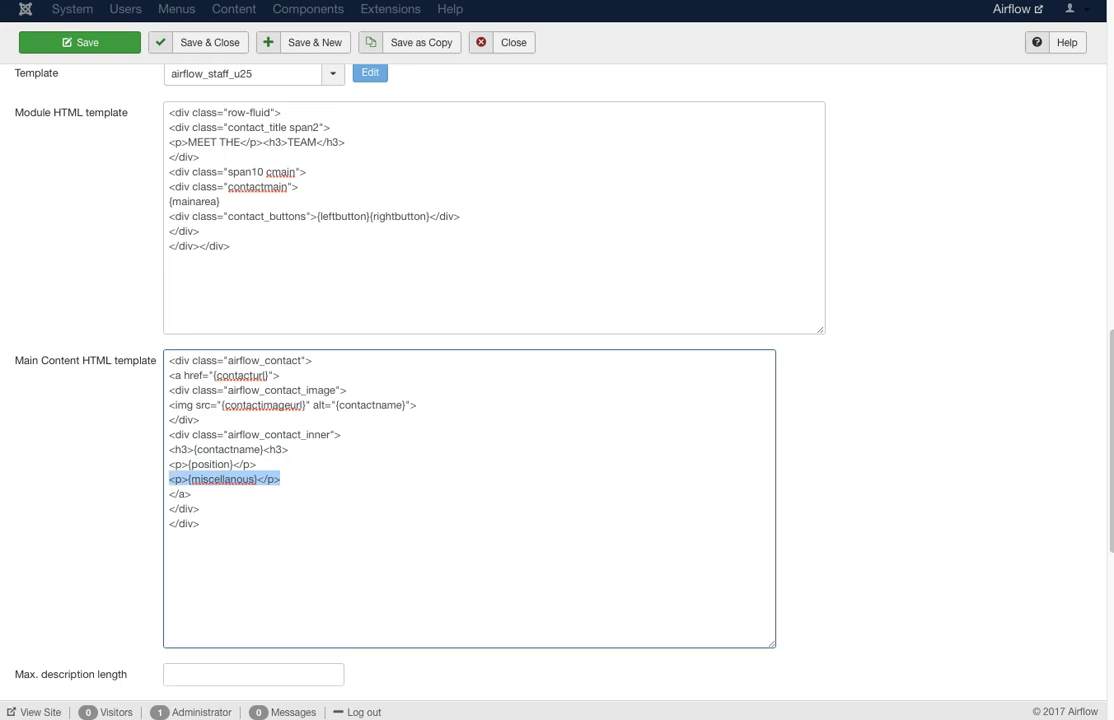
key(Right)
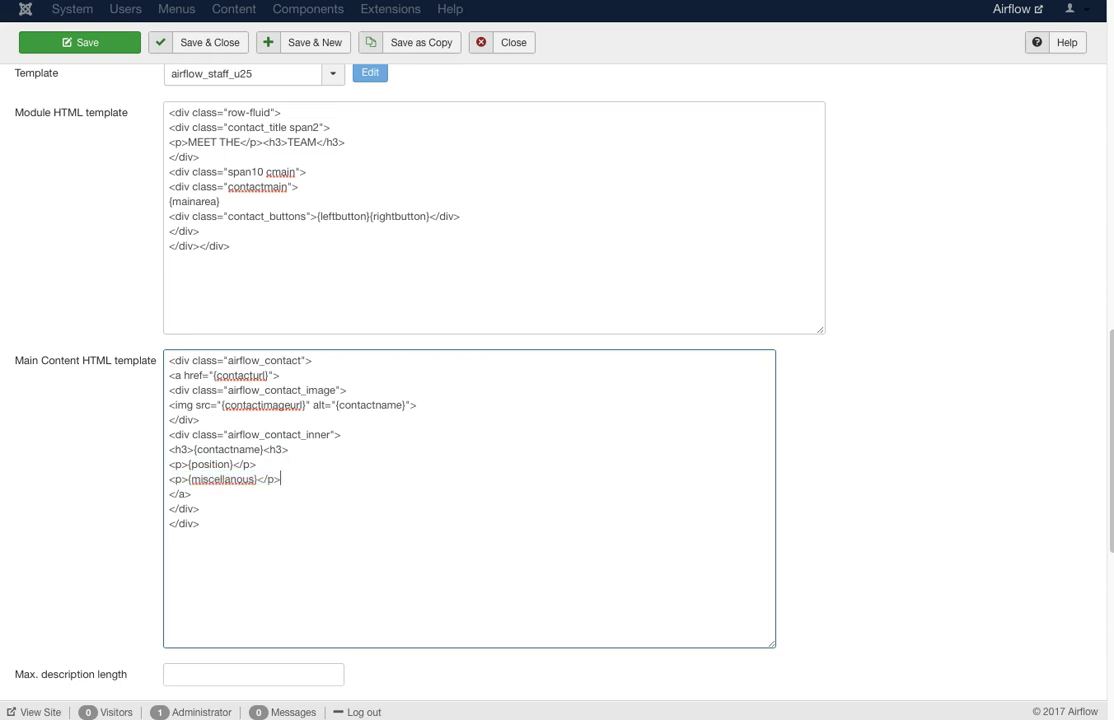
Open the Contact Wall module's advanced settings, enlarge the Custom CSS field and examine its contact, title, button and media query rules.
scroll(217, 179, up, 15)
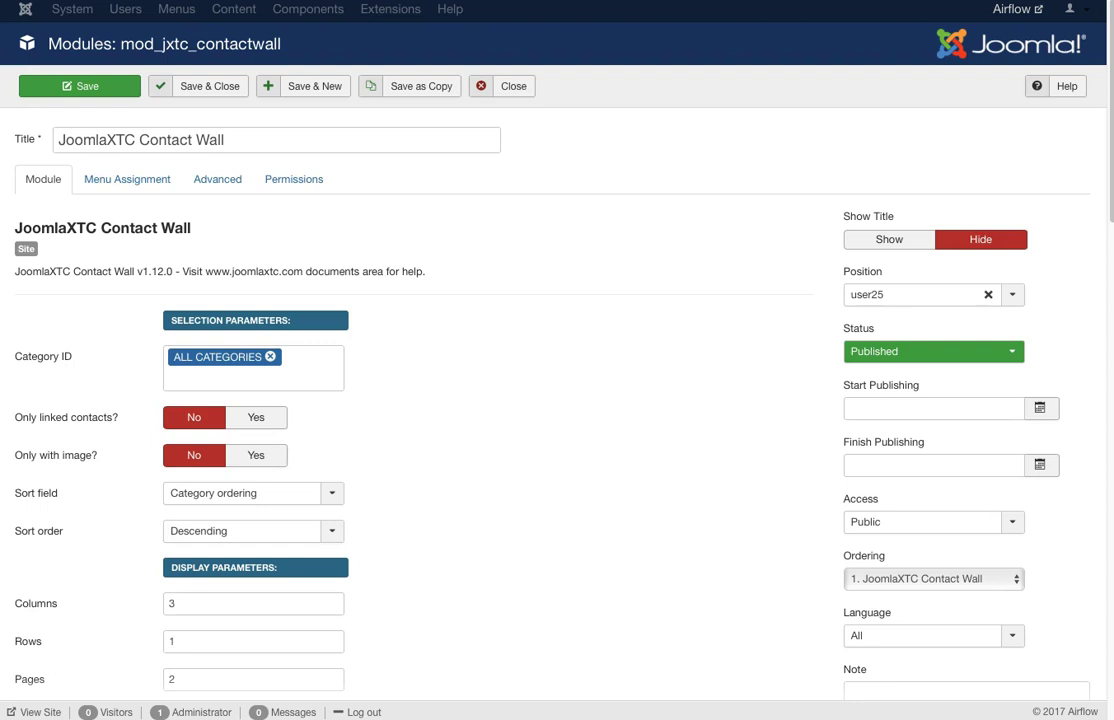
click(217, 179)
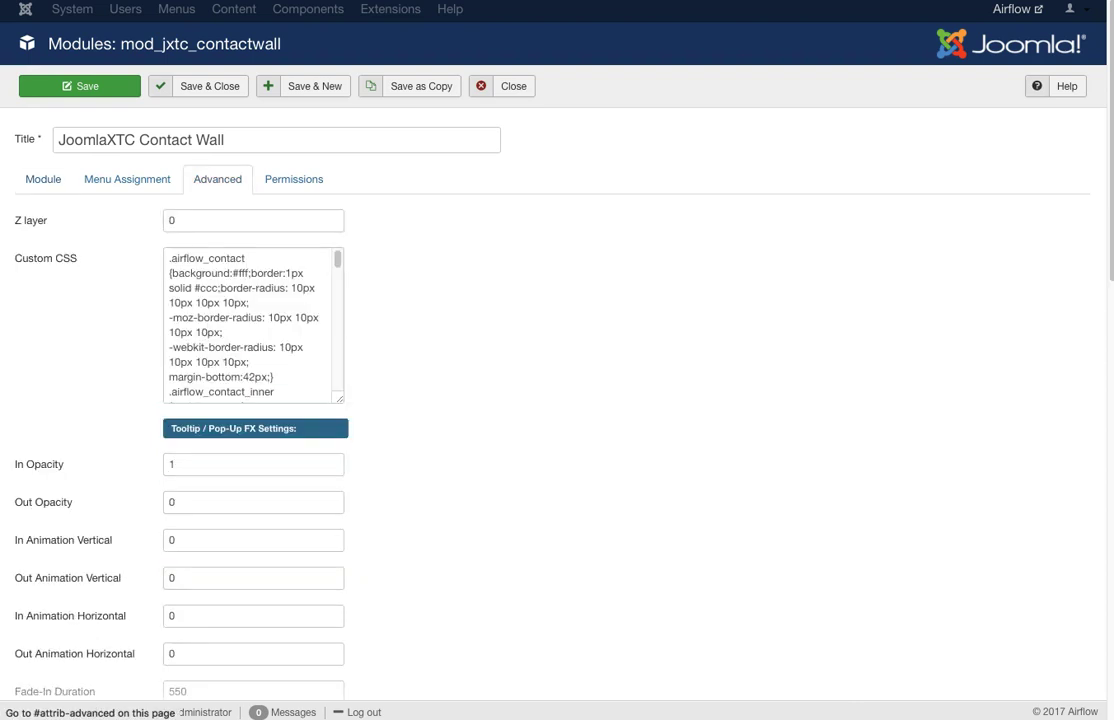
drag(339, 398, 1071, 637)
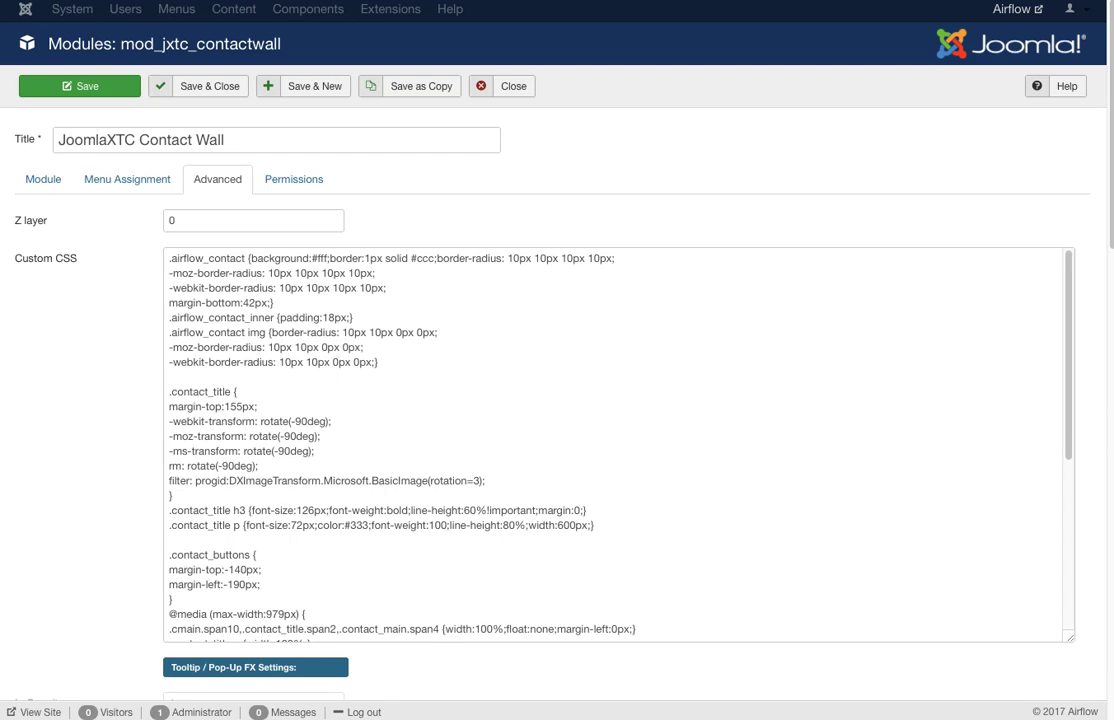
scroll(618, 445, down, 5)
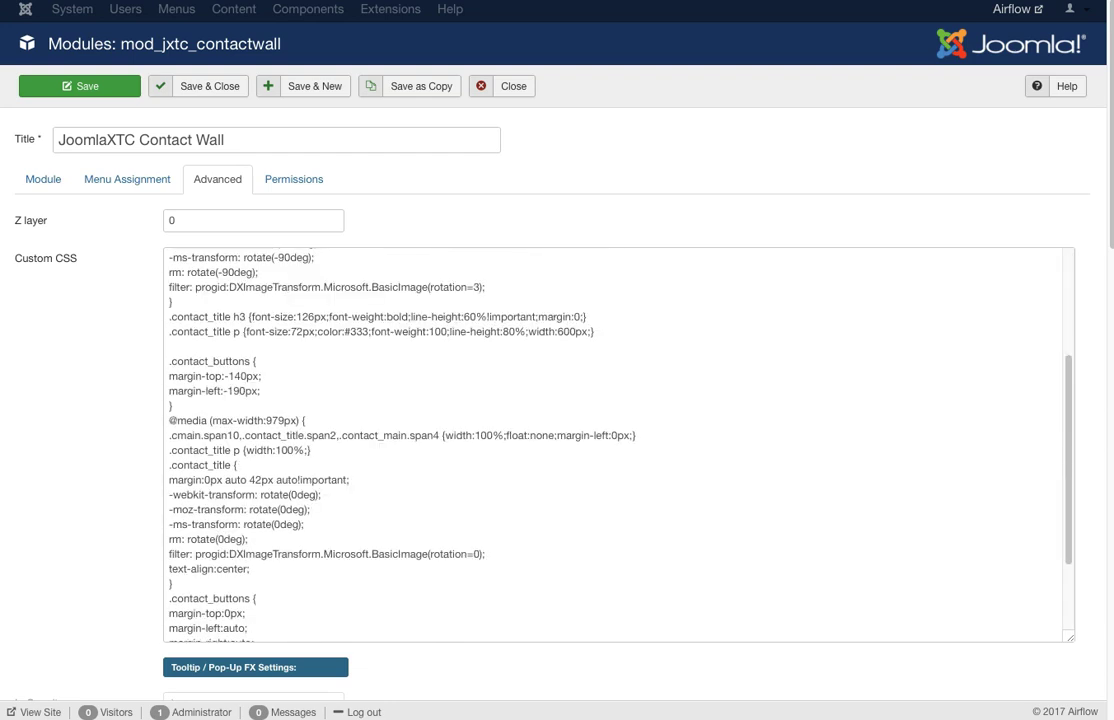
scroll(618, 445, up, 4)
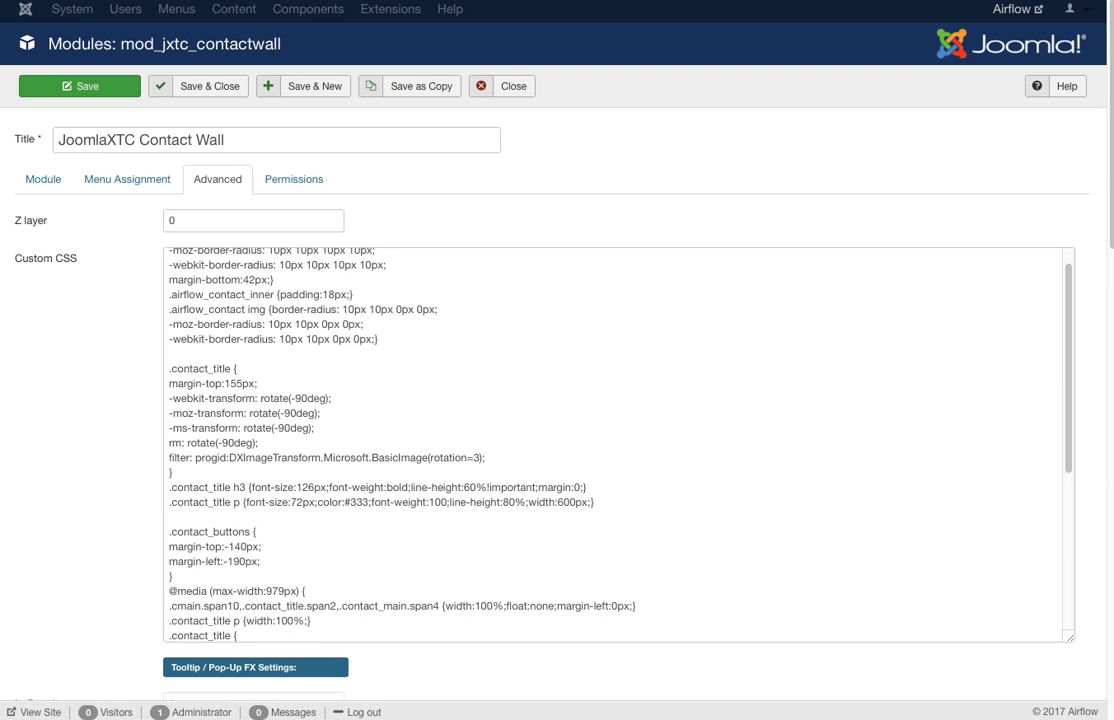
scroll(618, 445, down, 10)
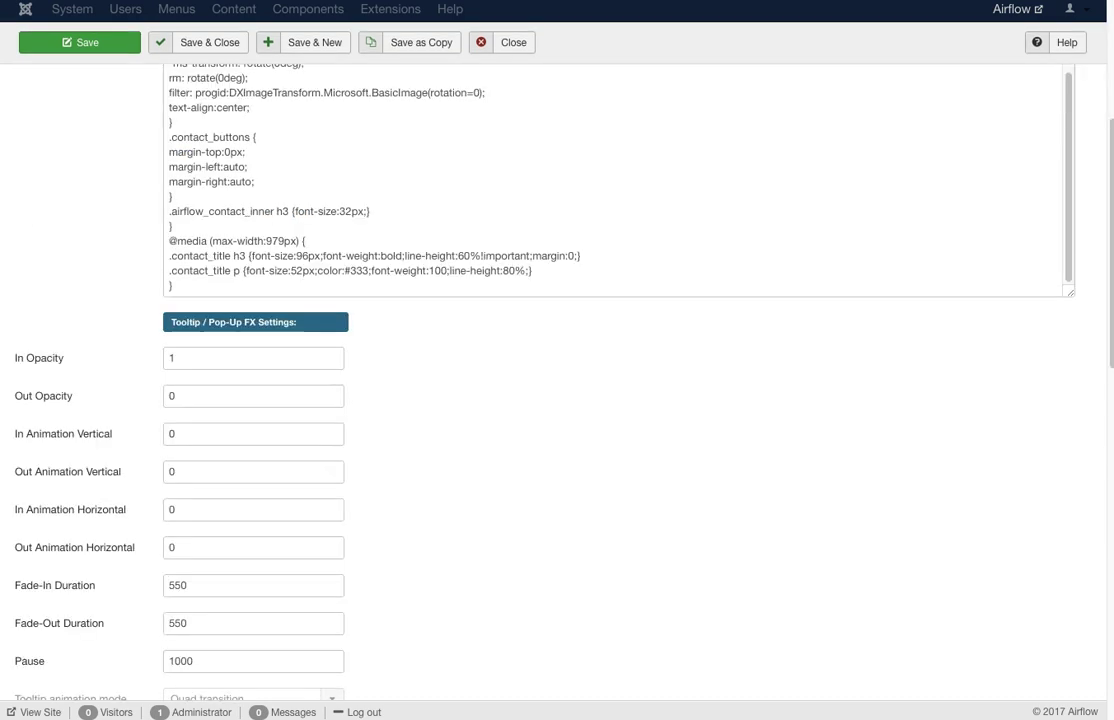
scroll(618, 180, up, 10)
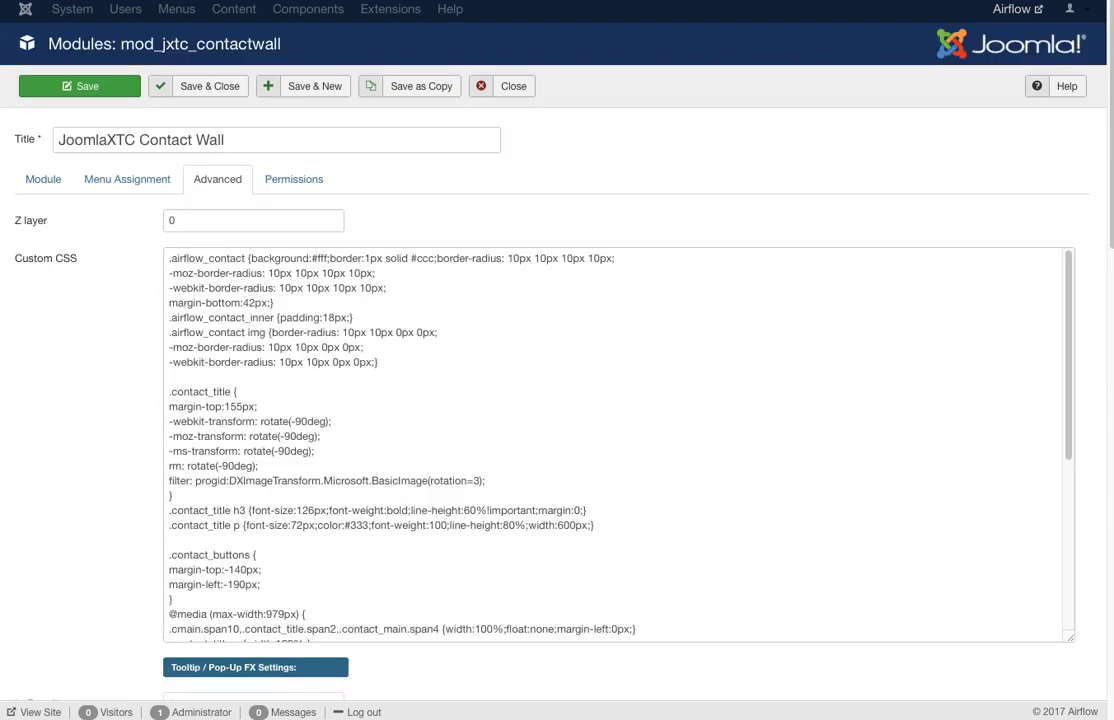
Examine the advanced slide, hover color and module settings, including the bootstrap layout, and return to the main module settings.
scroll(557, 400, down, 15)
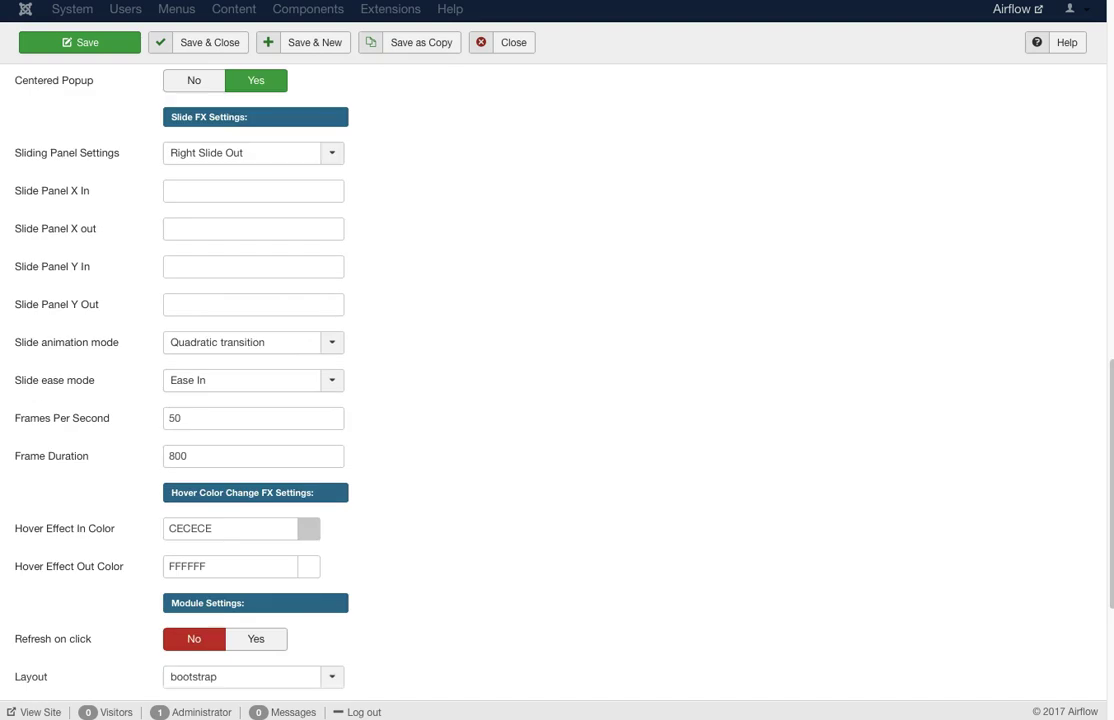
scroll(120, 360, down, 5)
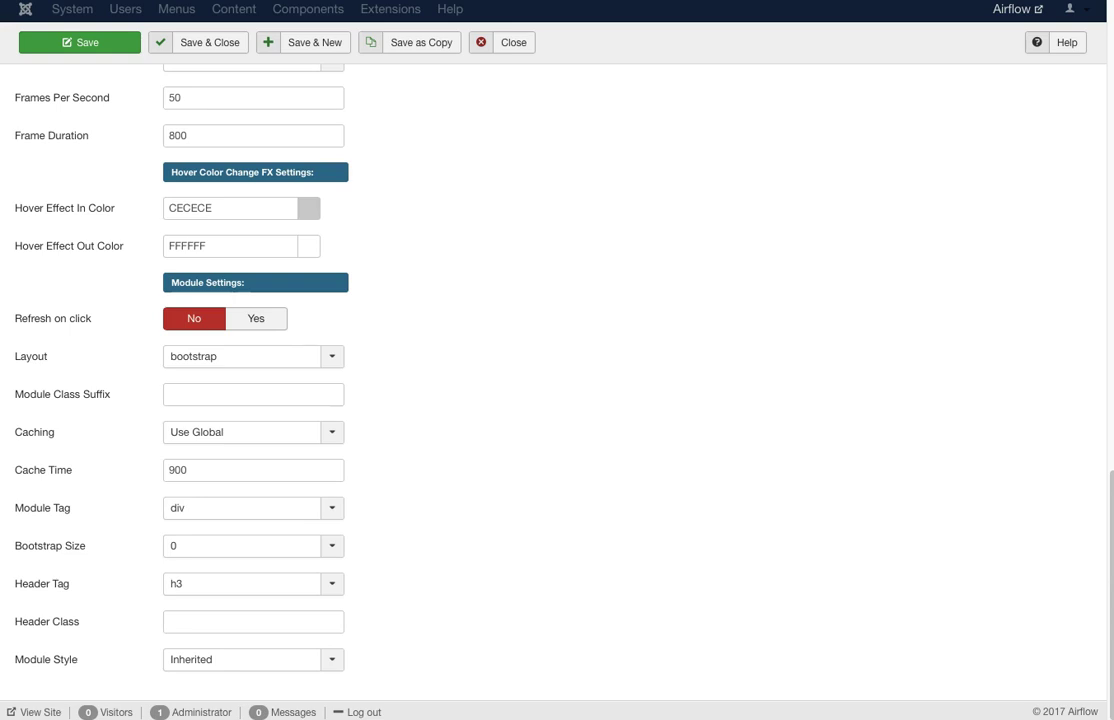
scroll(557, 380, up, 15)
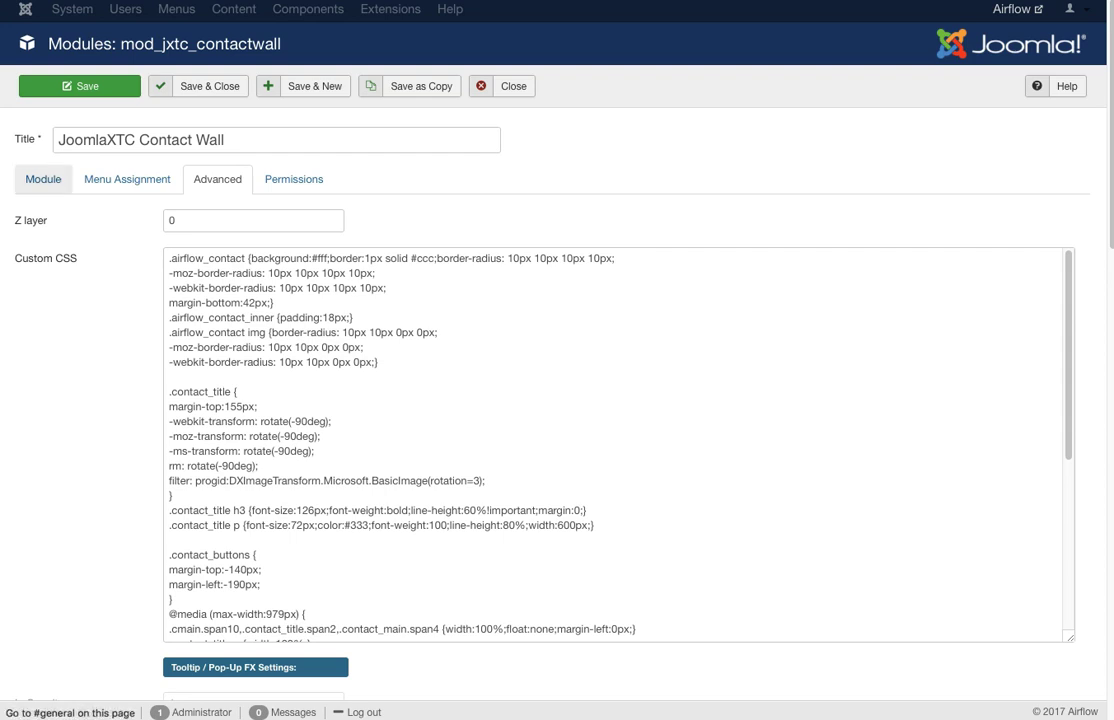
click(43, 179)
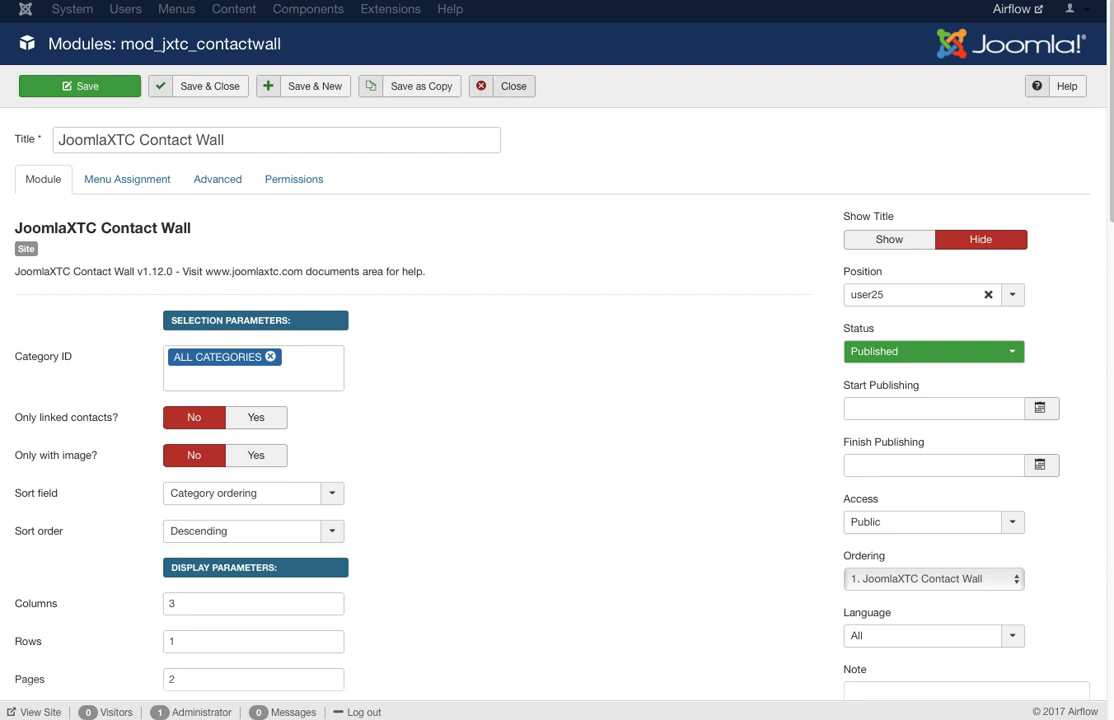
Close the Contact Wall module and filter the module list to position user31.
click(504, 86)
click(290, 170)
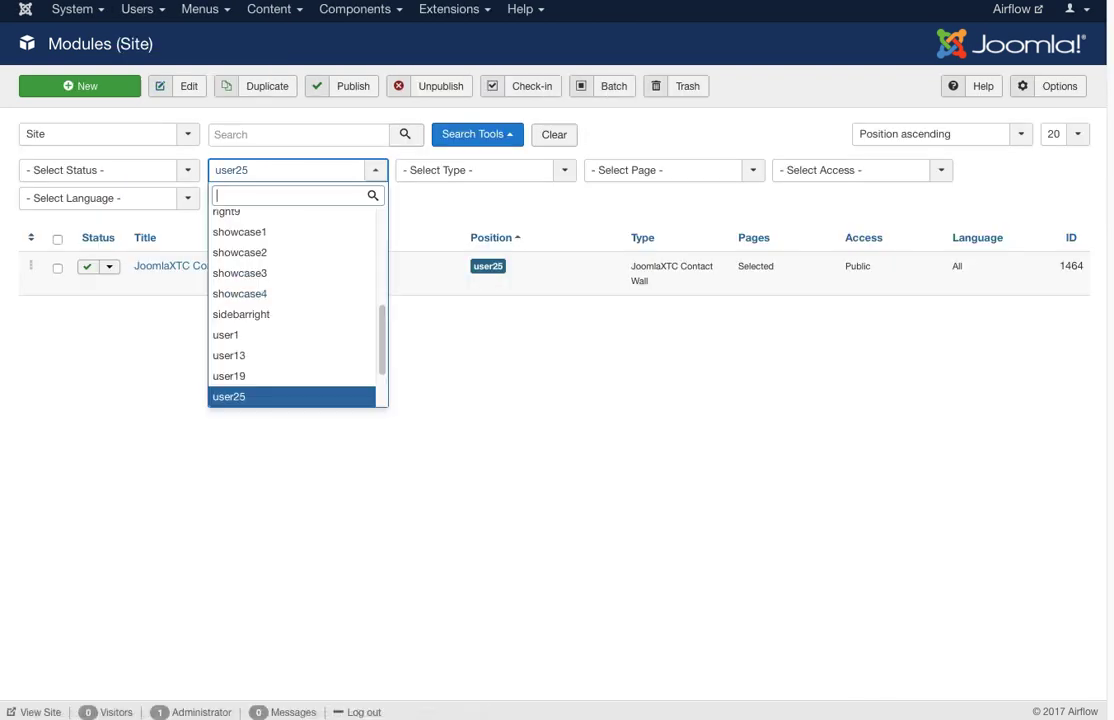
scroll(290, 302, up, 1)
key(Down)
key(Down)
key(Down)
key(Down)
key(Down)
key(Down)
key(Down)
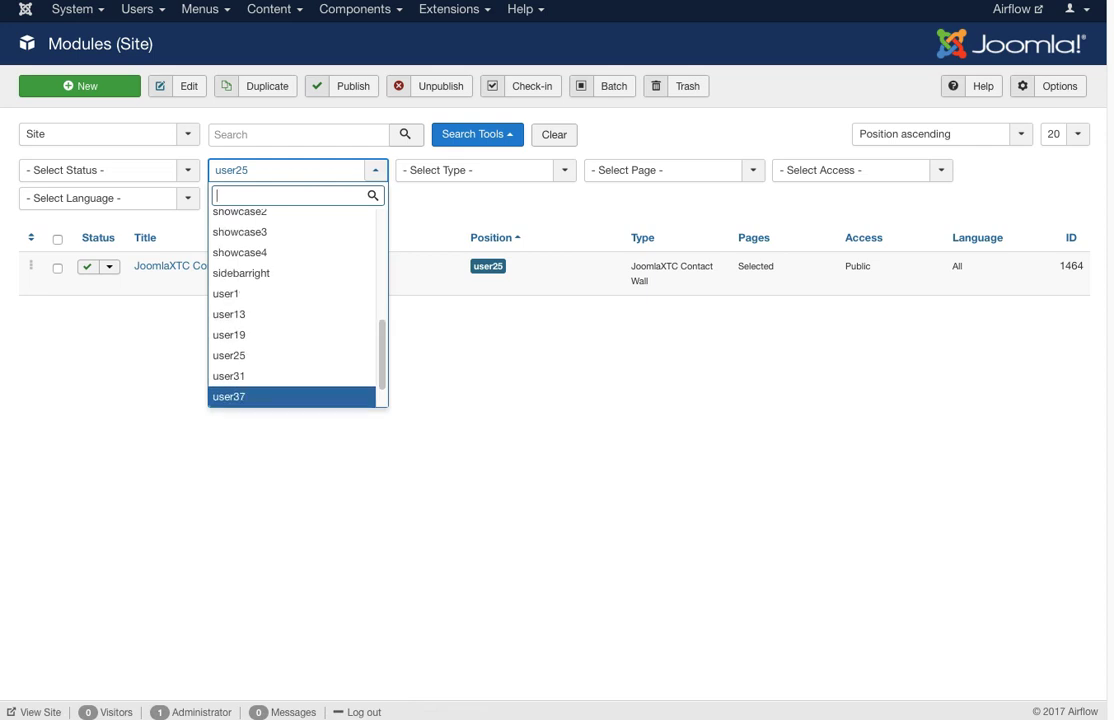
key(Up)
key(Return)
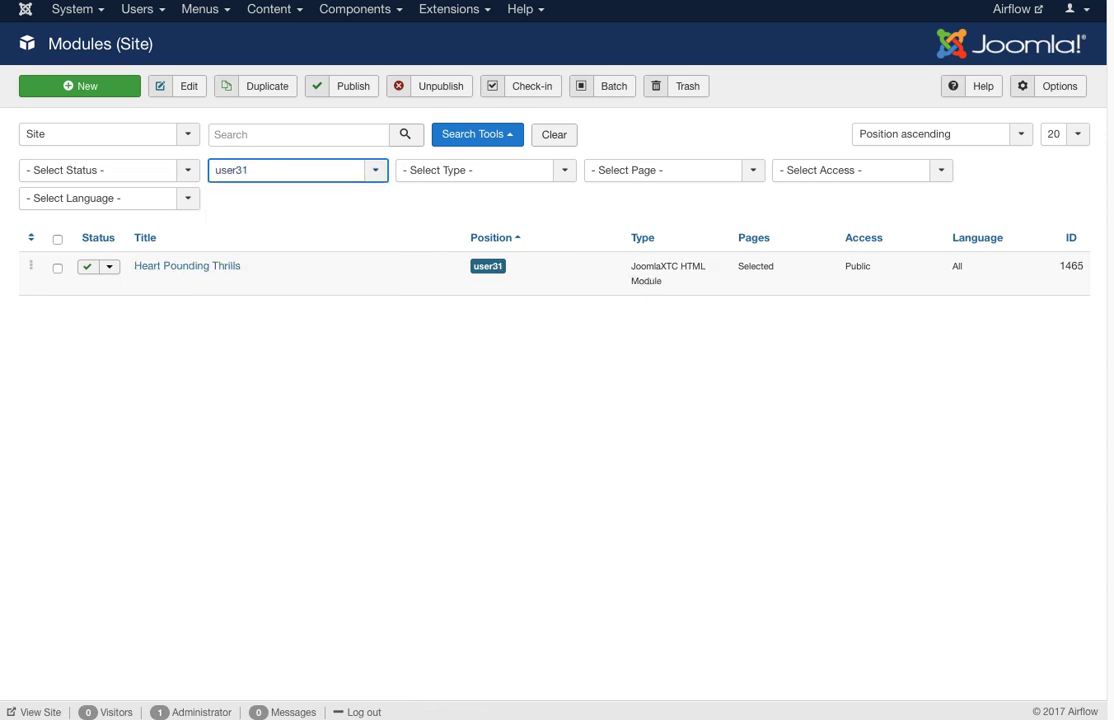
Open the Heart Pounding Thrills module, enlarge its Custom HTML Output field and highlight the hang class, data-sr div and heading lines in turn.
click(187, 266)
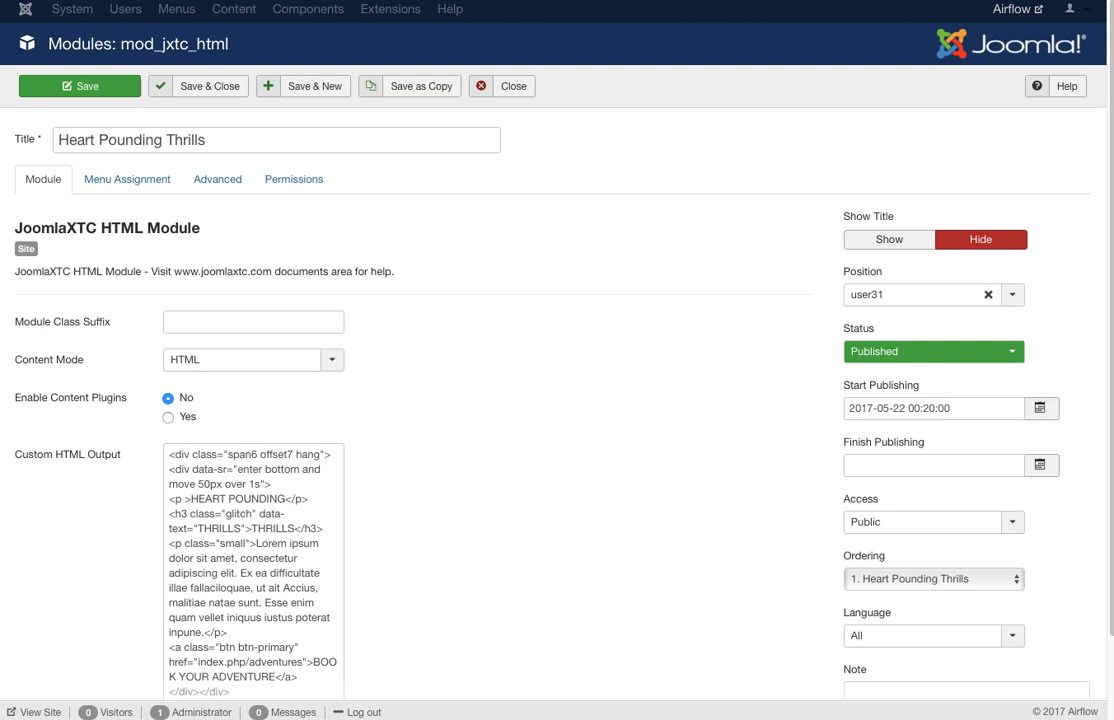
scroll(557, 400, down, 2)
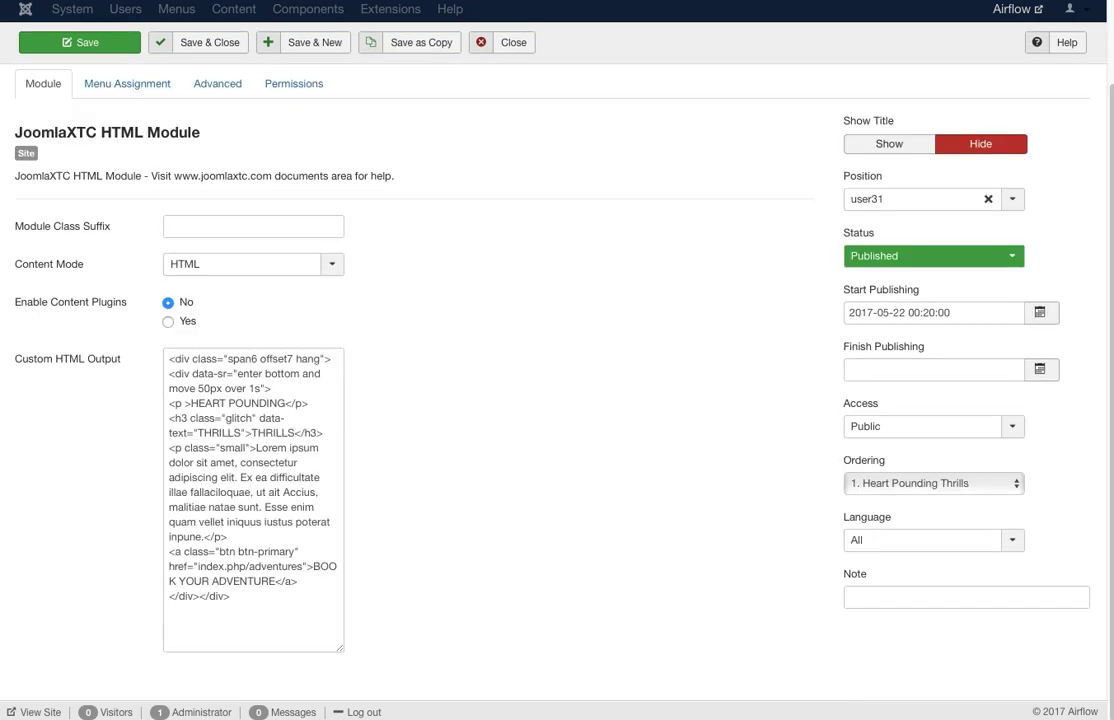
drag(341, 648, 712, 648)
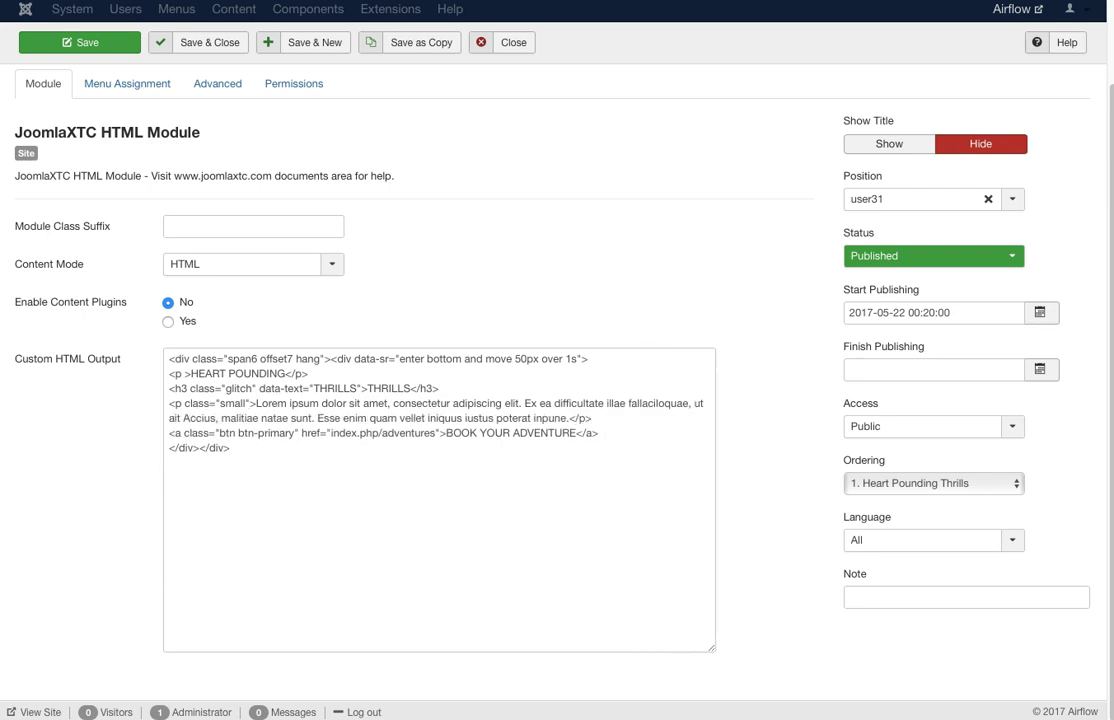
double_click(308, 358)
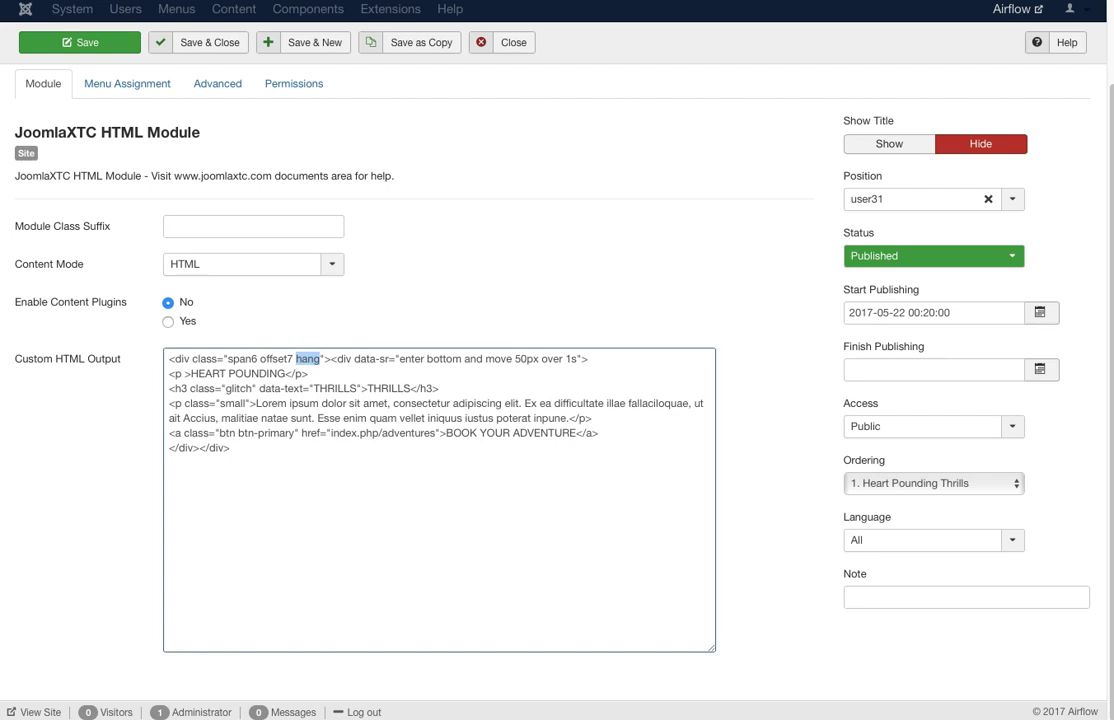
drag(331, 358, 588, 358)
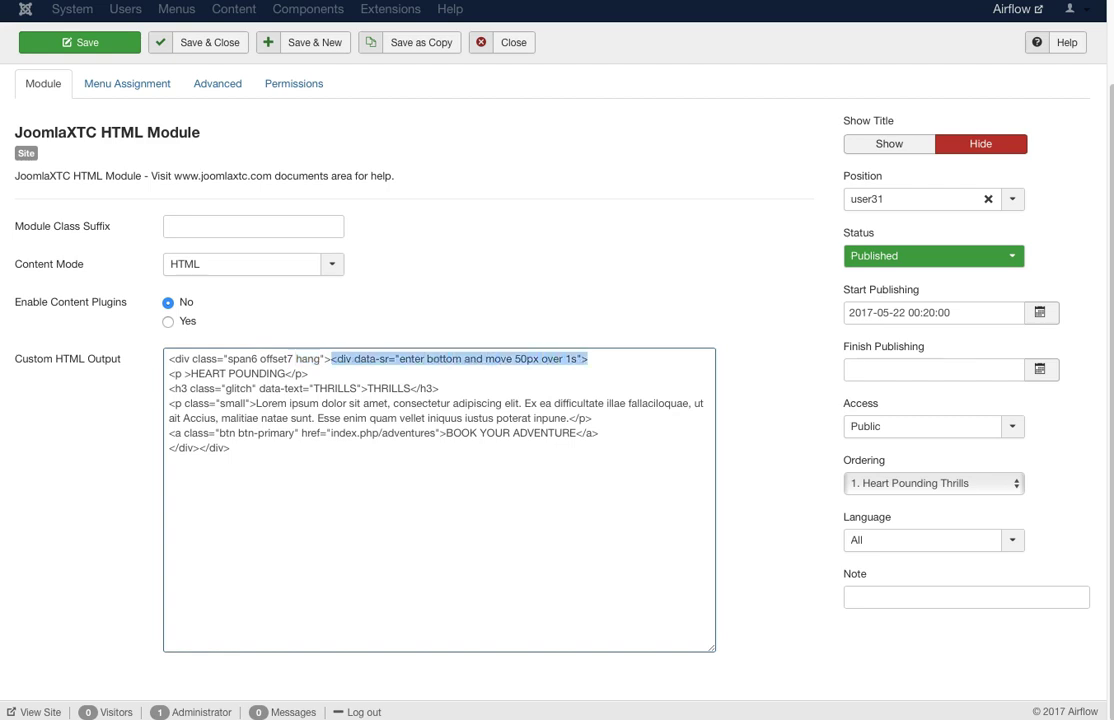
drag(320, 373, 187, 388)
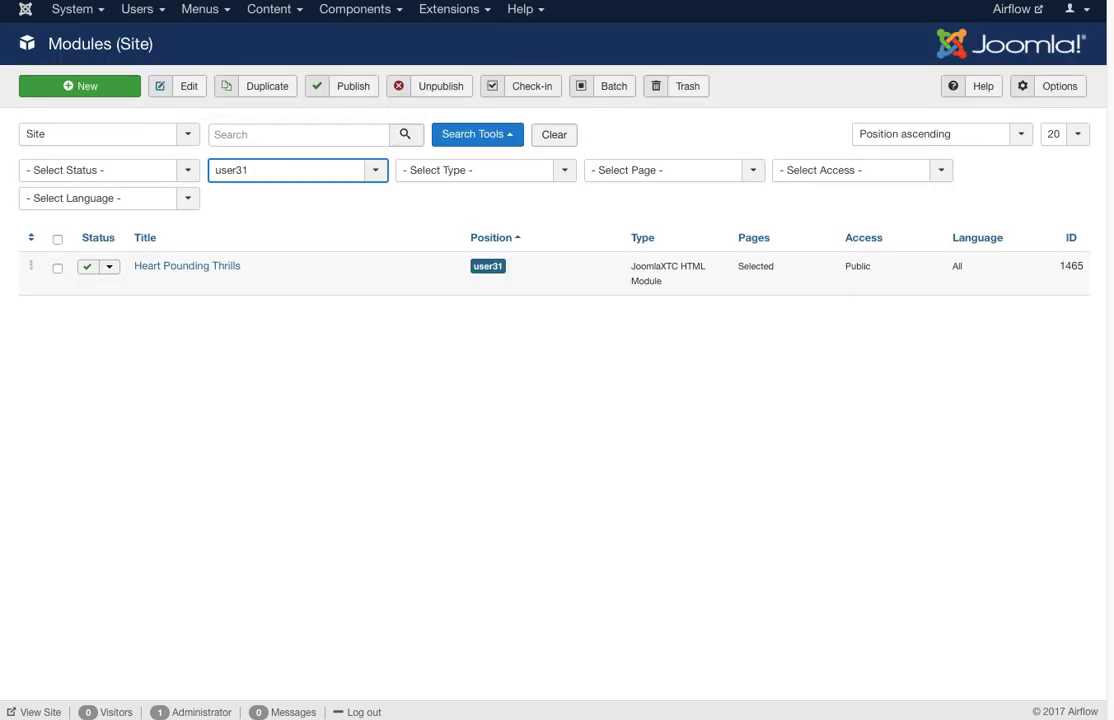
Filter the module list to position user37 and open the SPECIALS module with its Custom HTML Output field enlarged.
click(290, 170)
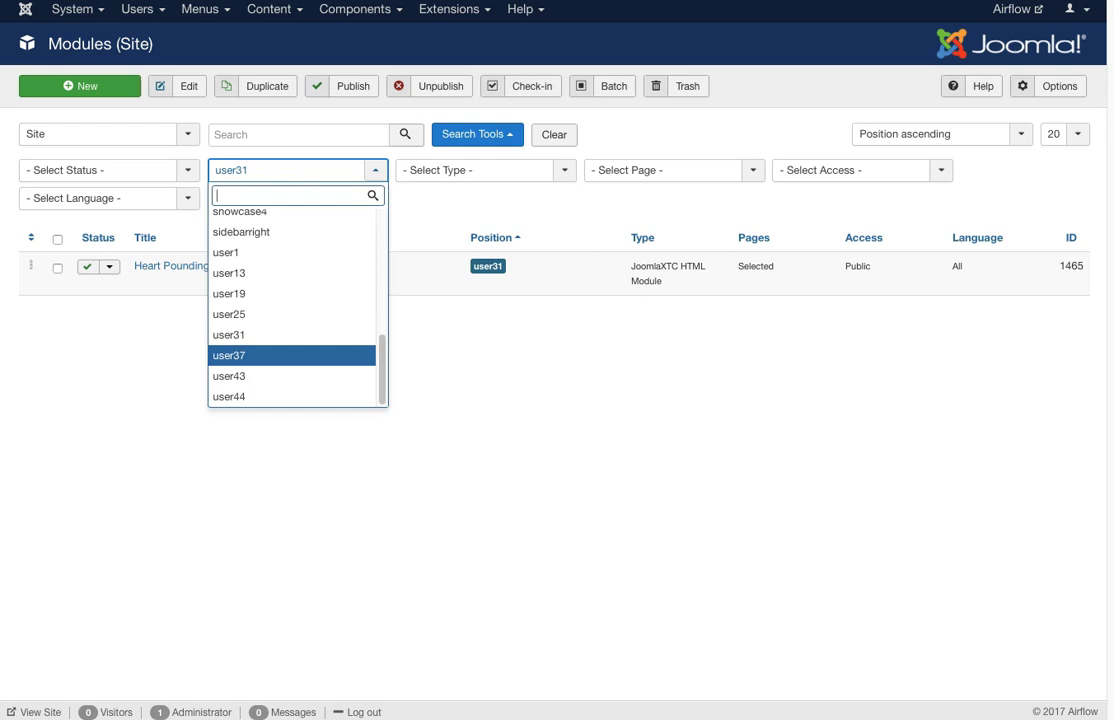
key(Return)
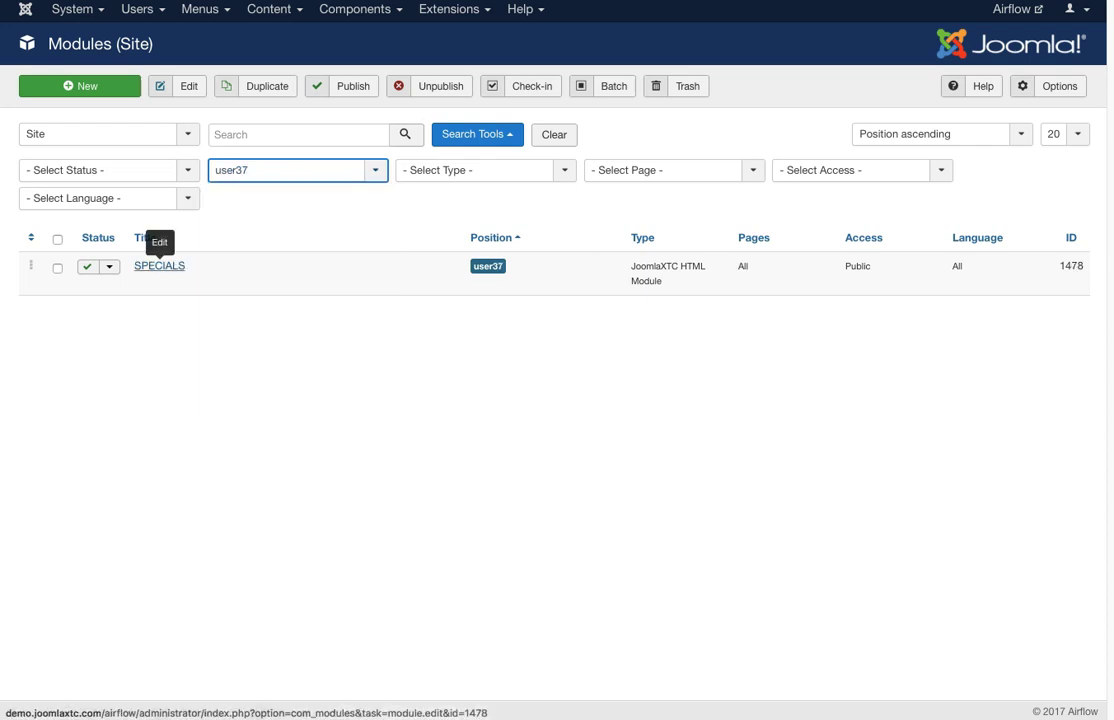
click(159, 266)
scroll(557, 400, down, 2)
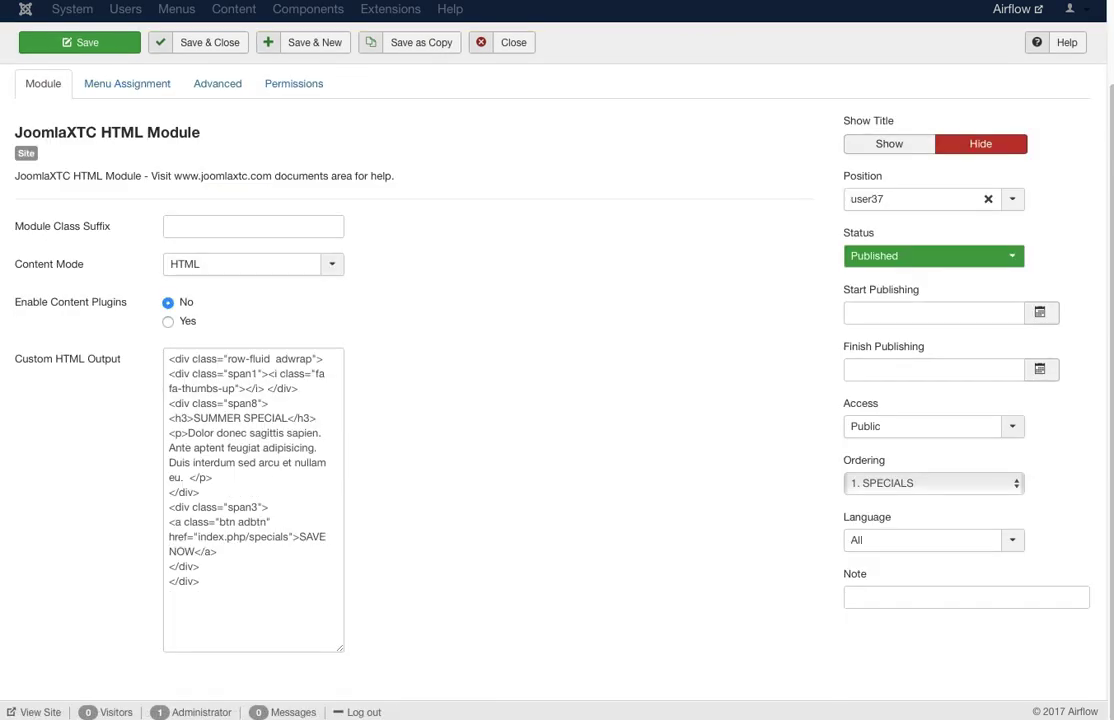
drag(340, 648, 735, 648)
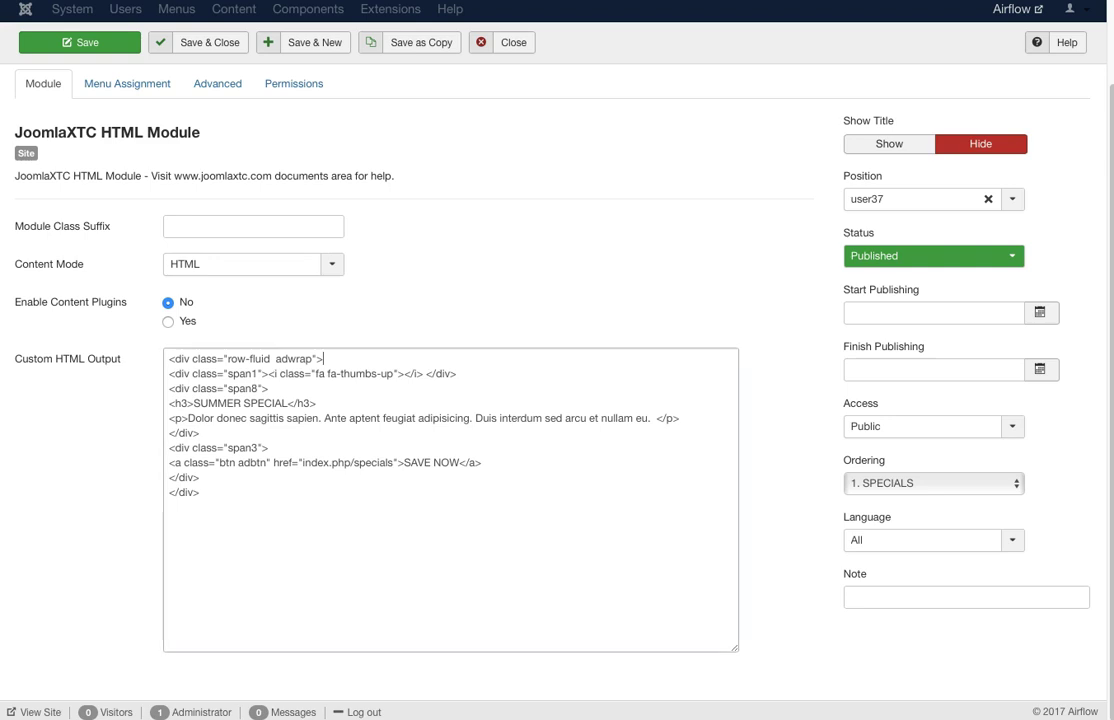
Highlight the row-fluid adwrap div, the thumbs-up icon tag and the span8 div in turn in the SPECIALS custom HTML.
drag(169, 358, 323, 358)
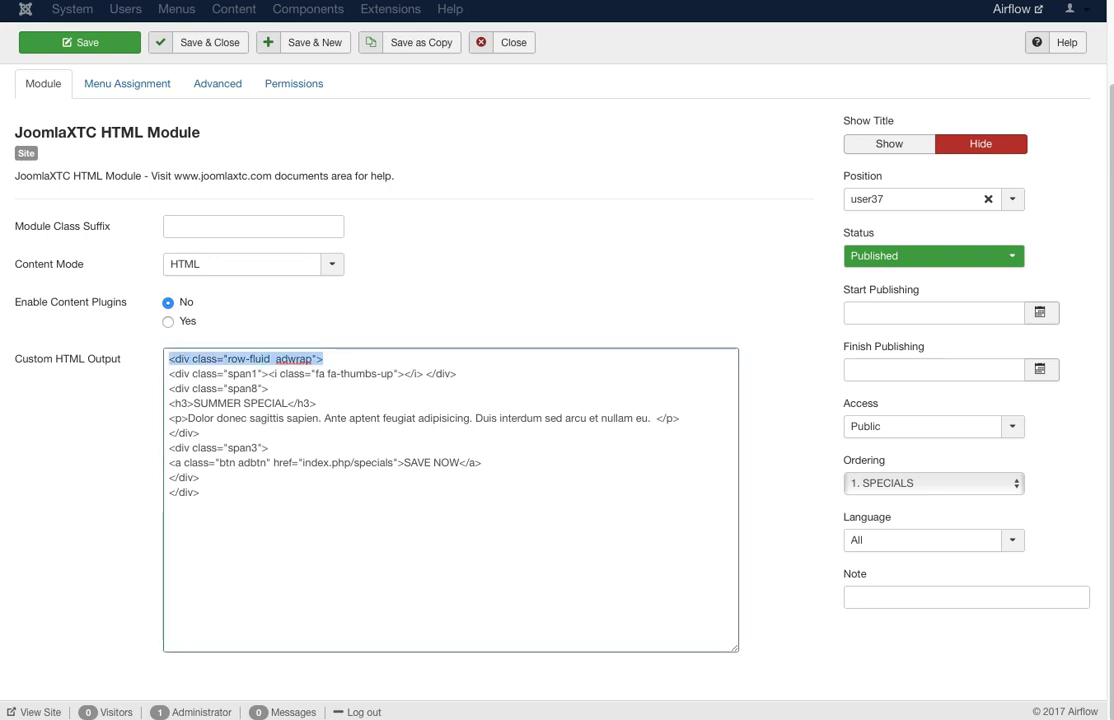
drag(268, 373, 425, 373)
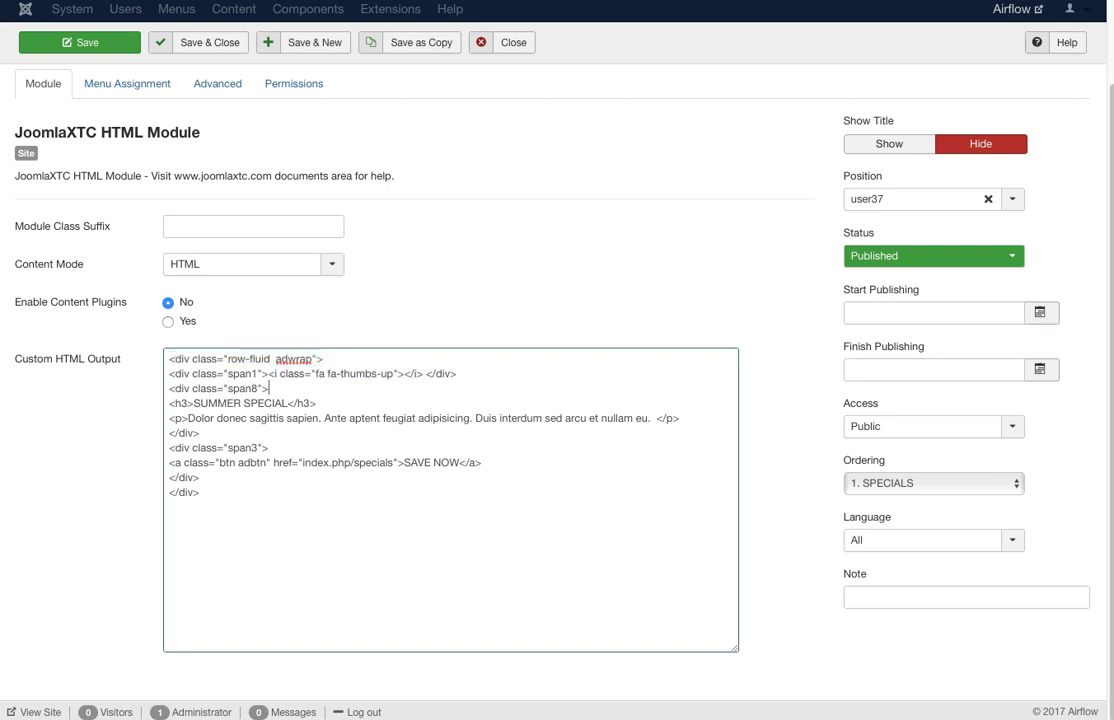
drag(169, 388, 268, 388)
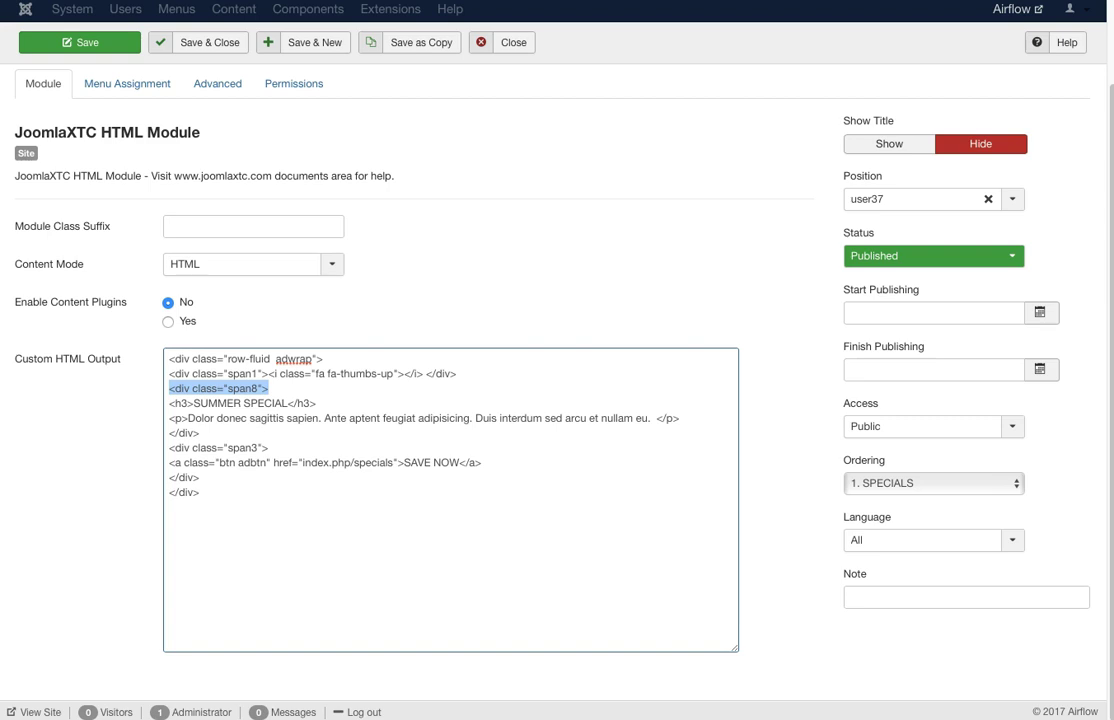
scroll(557, 400, up, 2)
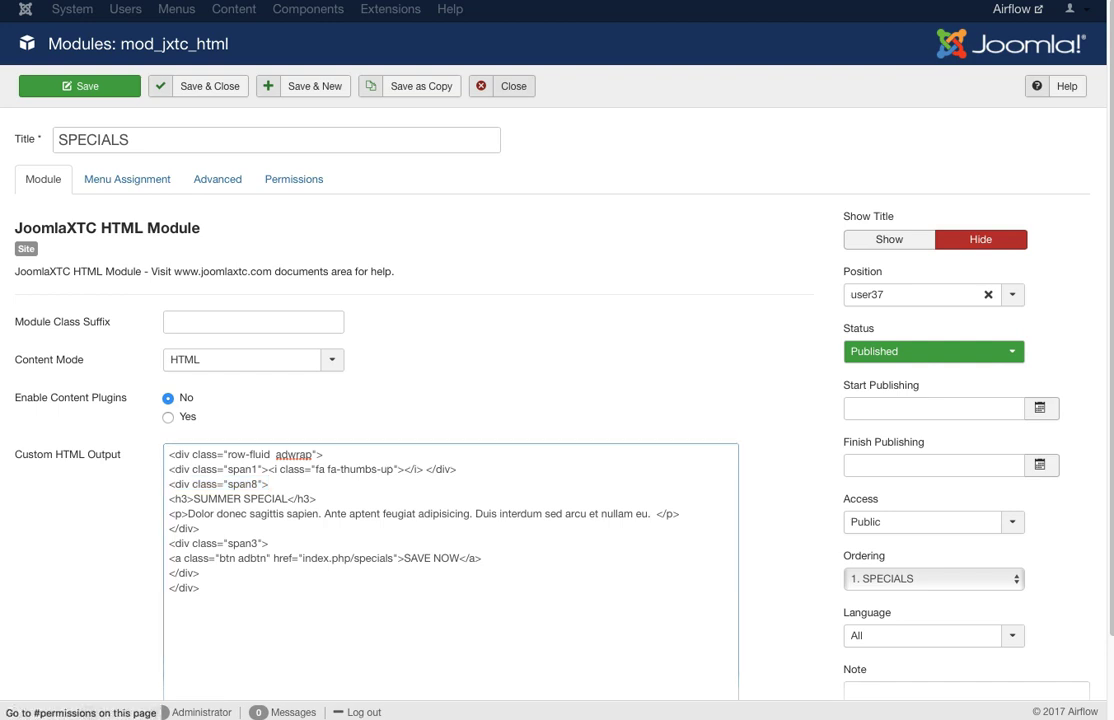
Close the SPECIALS module and filter the module list to position user43.
click(199, 86)
click(290, 170)
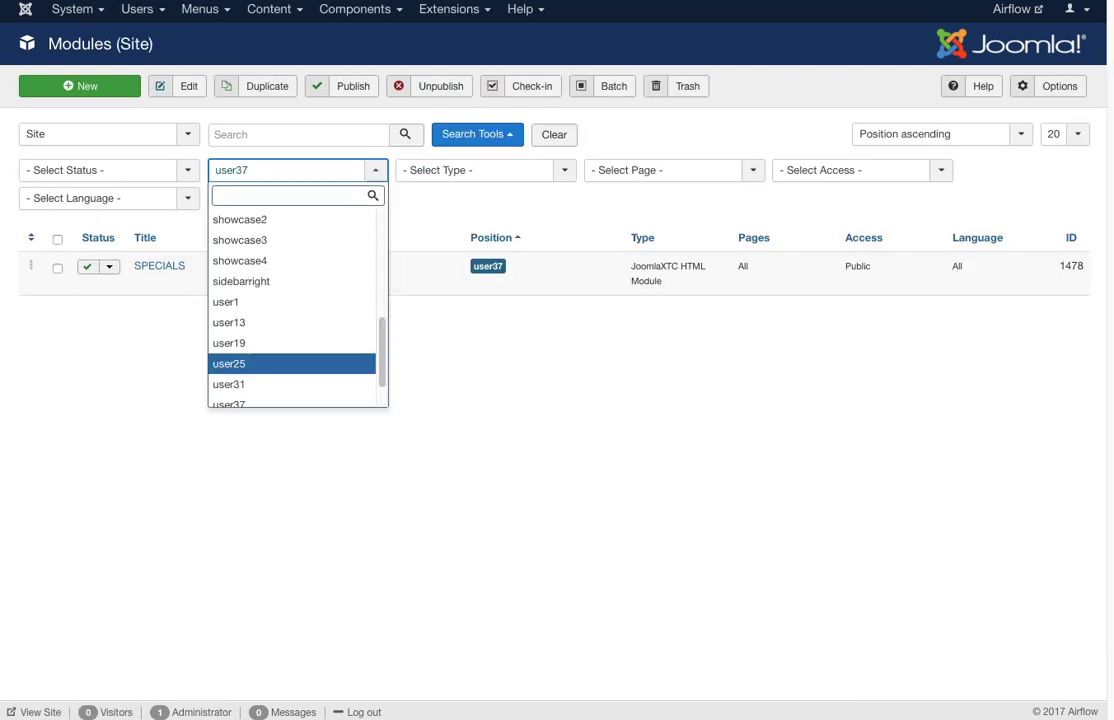
key(Down)
key(Down)
key(Down)
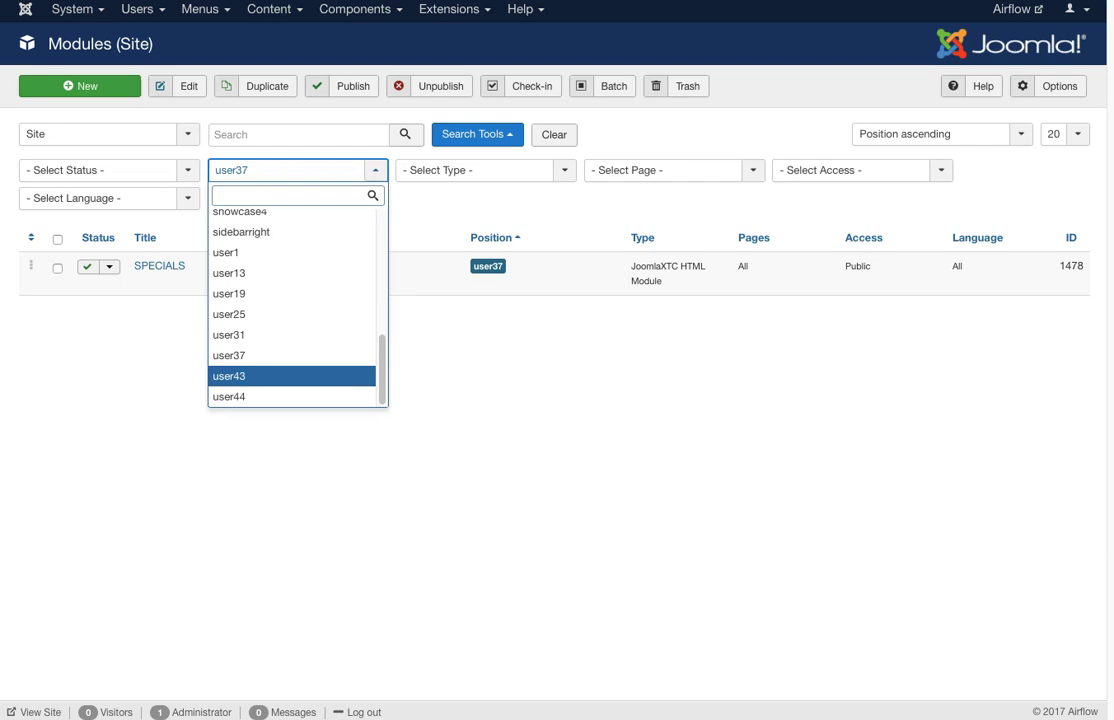
key(Return)
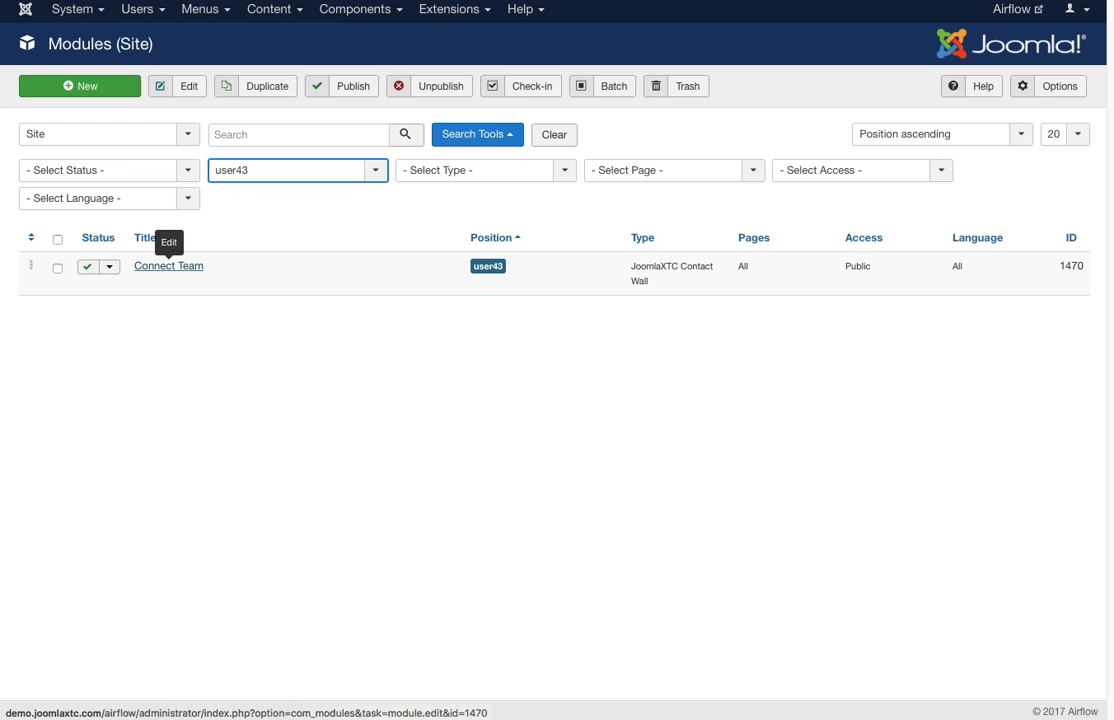
Open the Connect Team module and show its airflow_connect_u43 template code in an enlarged Main Content HTML template field.
click(168, 266)
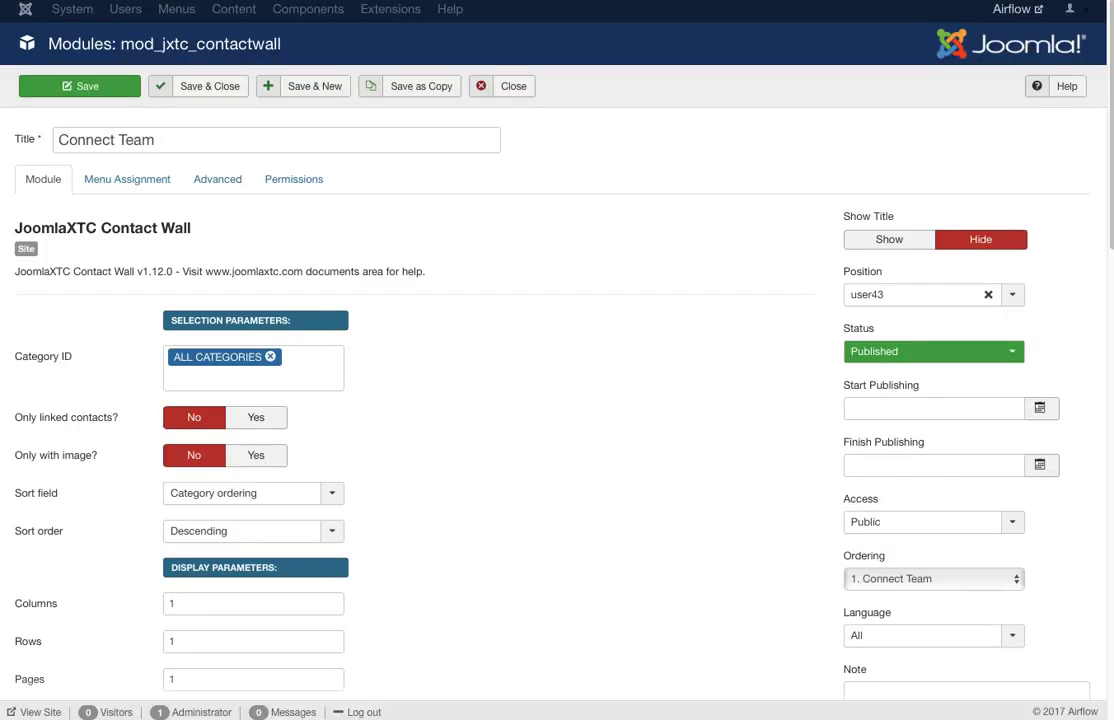
scroll(420, 400, down, 10)
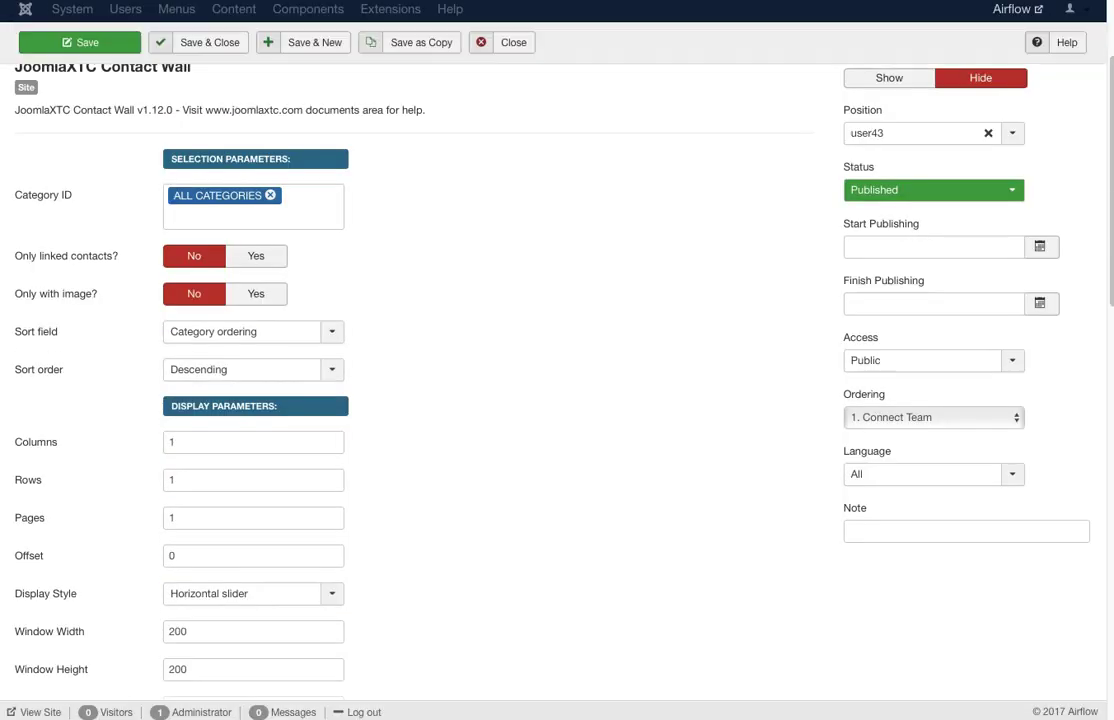
scroll(557, 380, down, 3)
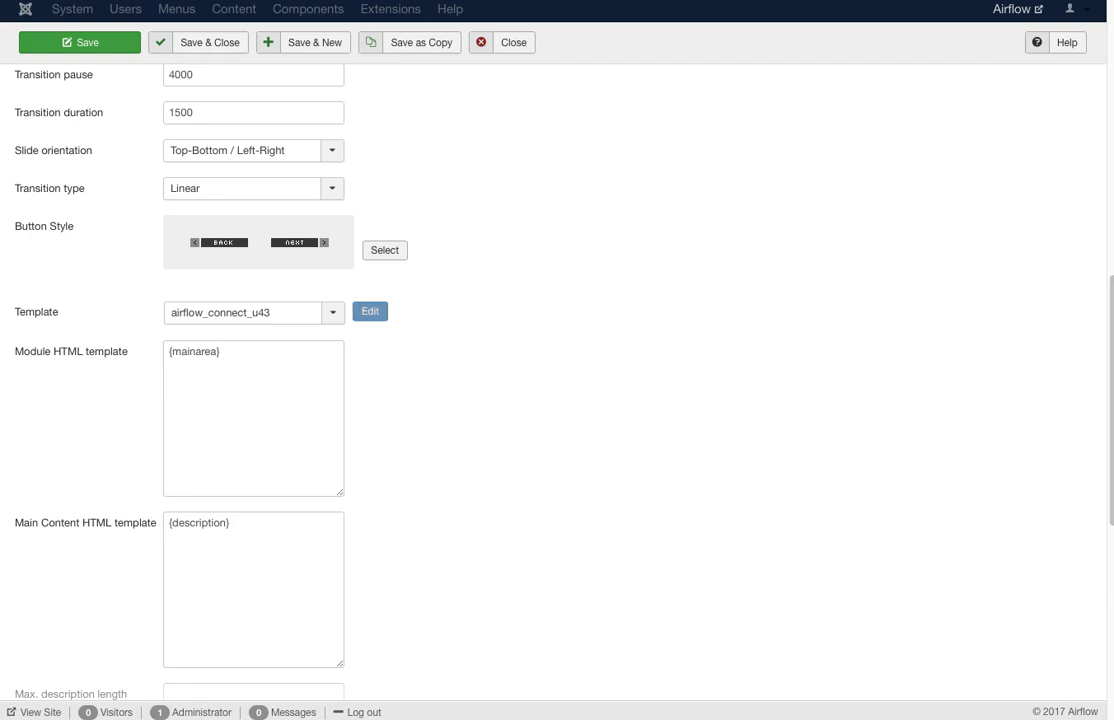
key(ctrl+a)
key(ctrl+v)
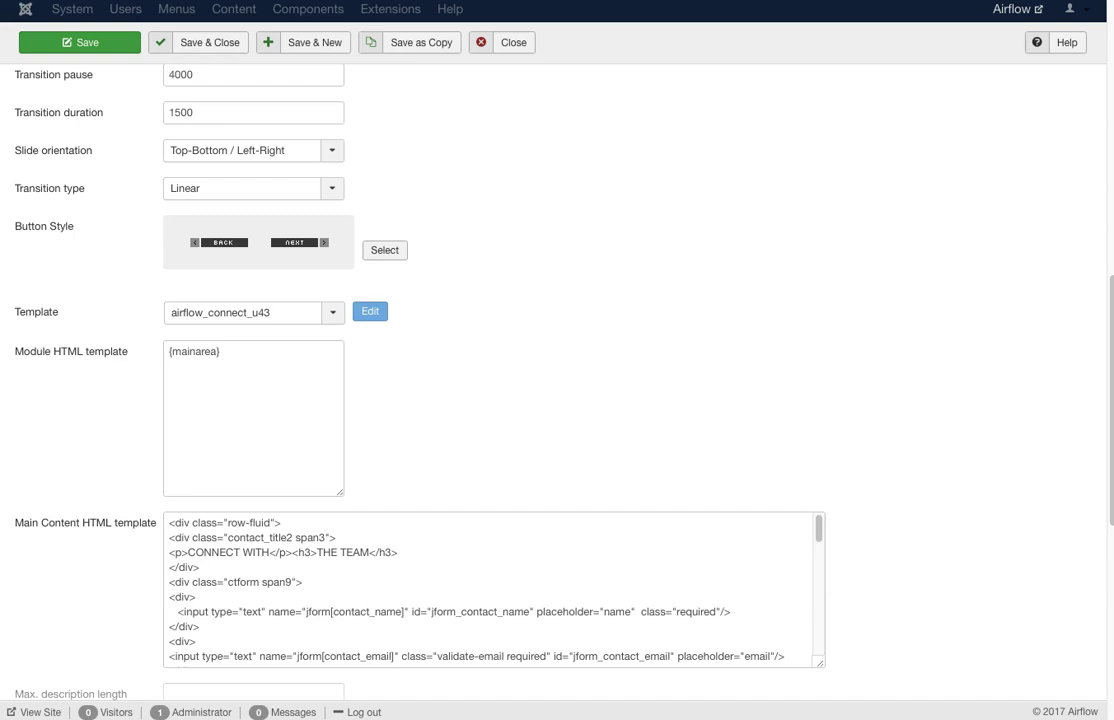
Examine the contact form's input, message and Send Email button code in the Main Content HTML template, and highlight the {token} placeholder.
scroll(490, 589, down, 1)
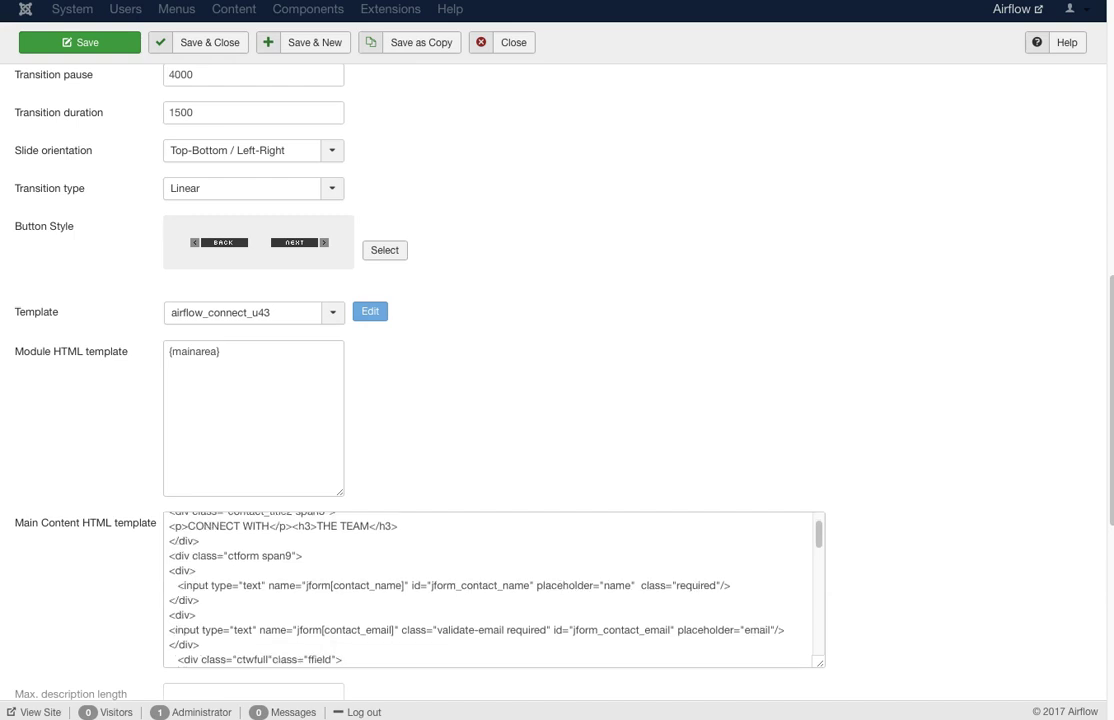
scroll(490, 589, down, 10)
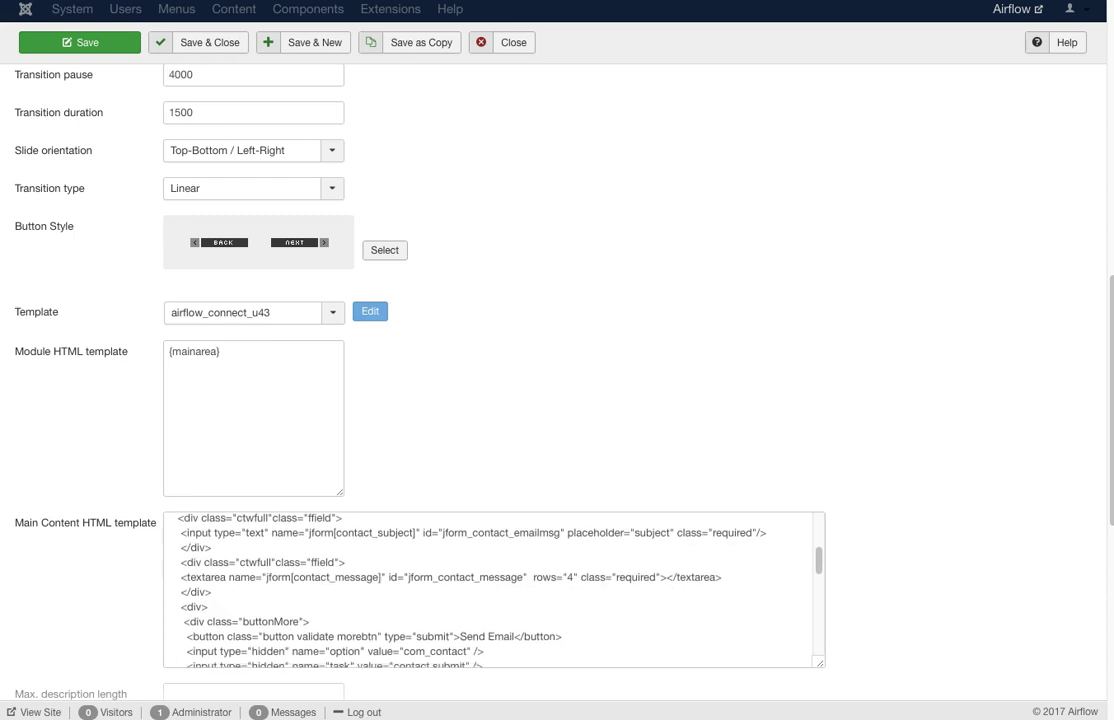
scroll(490, 589, up, 3)
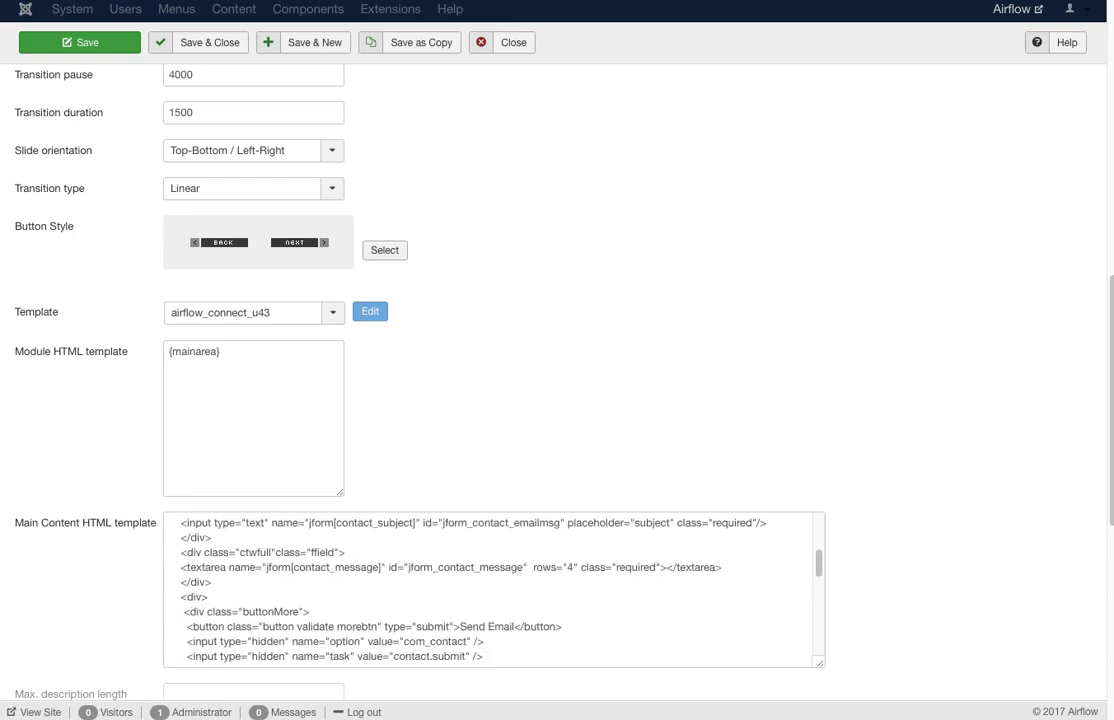
scroll(490, 589, down, 2)
scroll(490, 589, down, 1)
drag(223, 625, 178, 625)
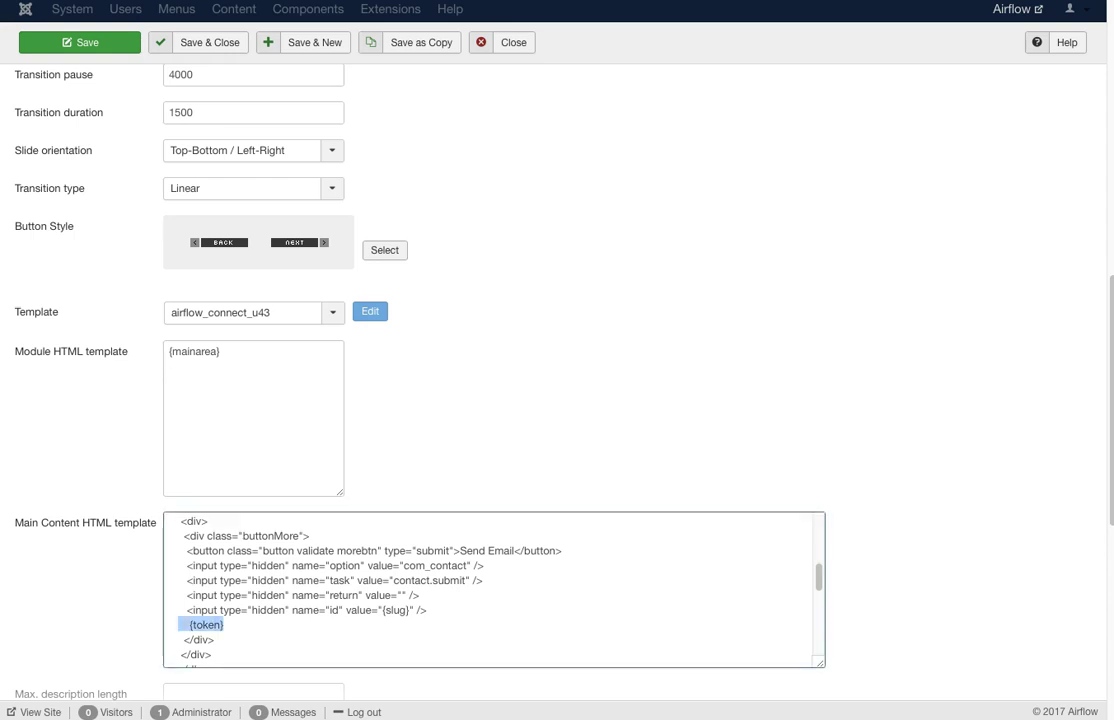
Examine the socialbottom links in the Main Content HTML template, picking out the Facebook link's href.
scroll(490, 589, down, 5)
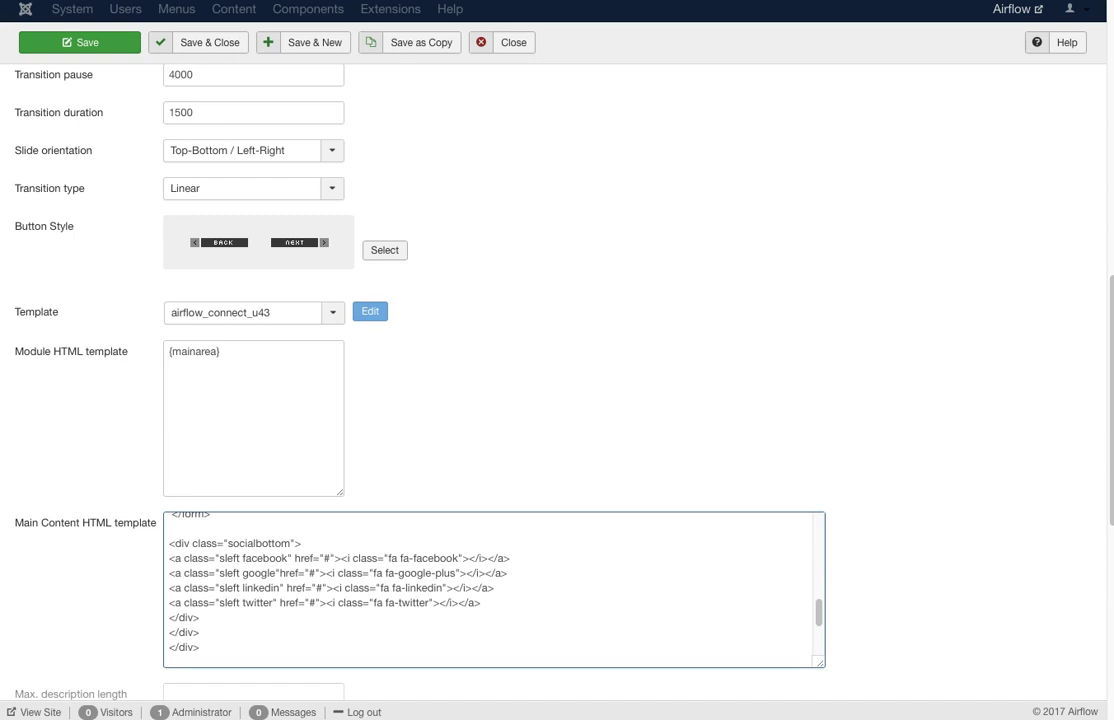
double_click(326, 558)
scroll(557, 380, up, 15)
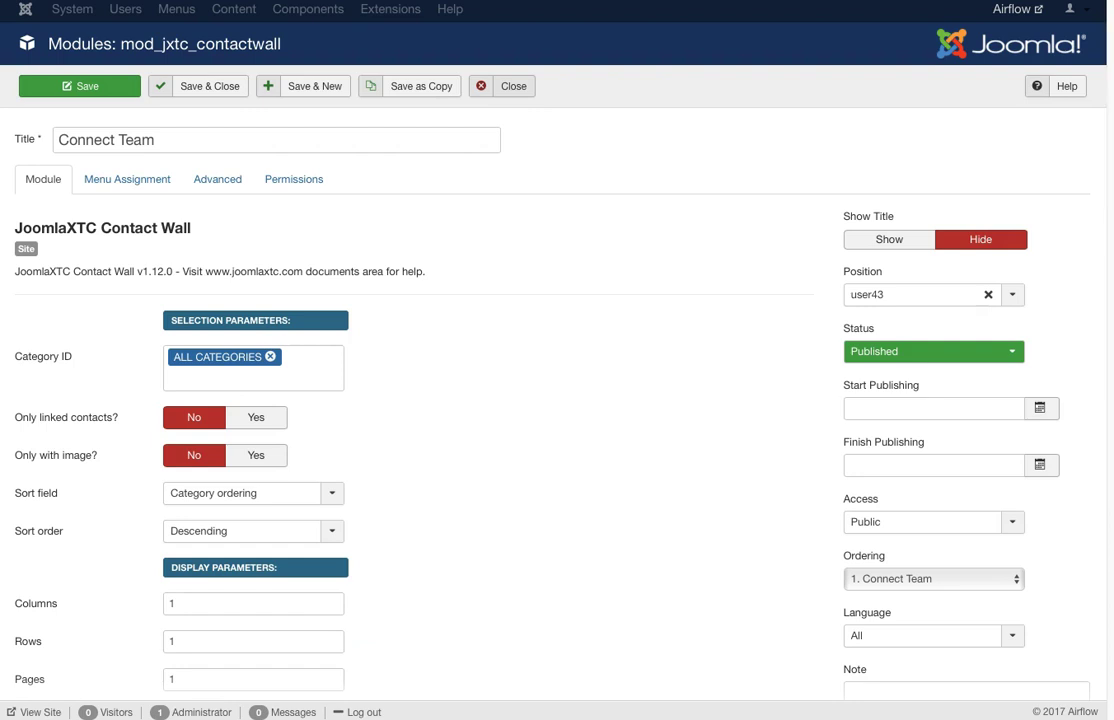
Leave the Connect Team module and filter the module list to position user44.
click(297, 170)
scroll(295, 300, down, 1)
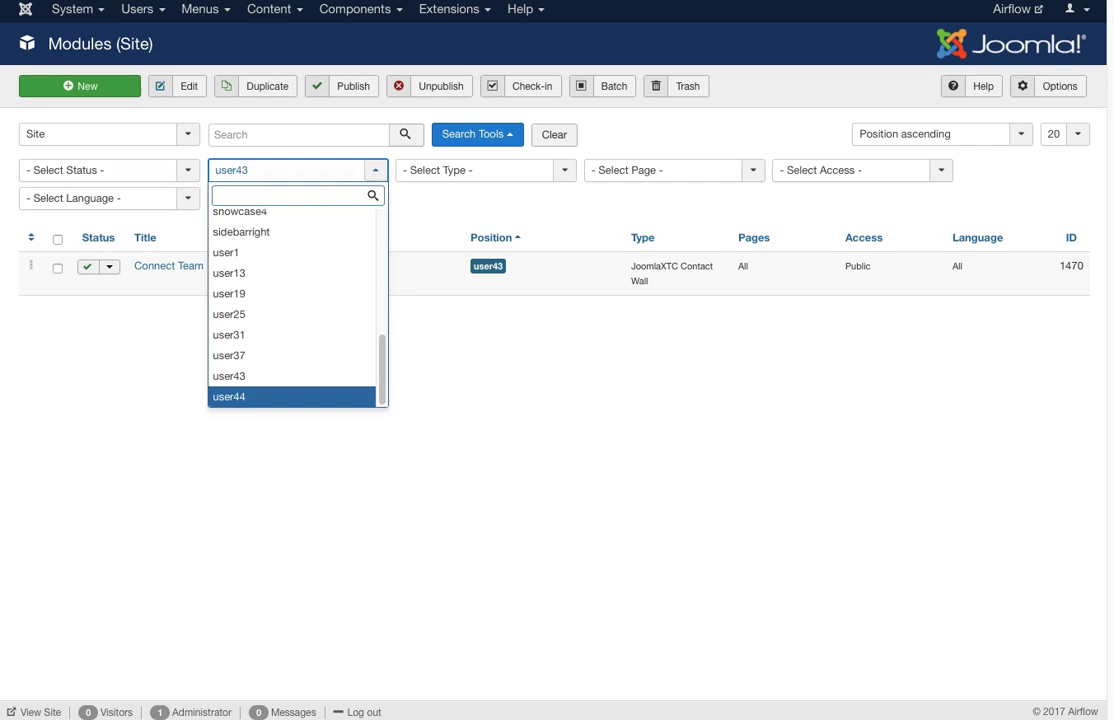
click(240, 396)
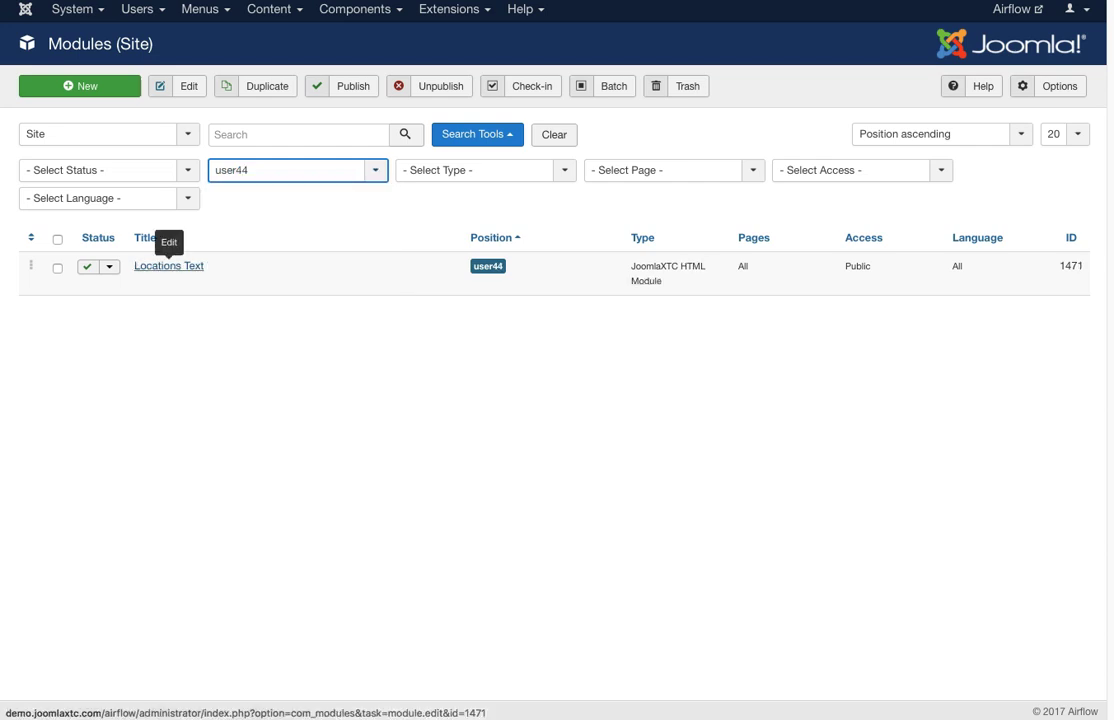
Open the Locations Text module, highlight its entire custom HTML and clear the selection.
click(169, 266)
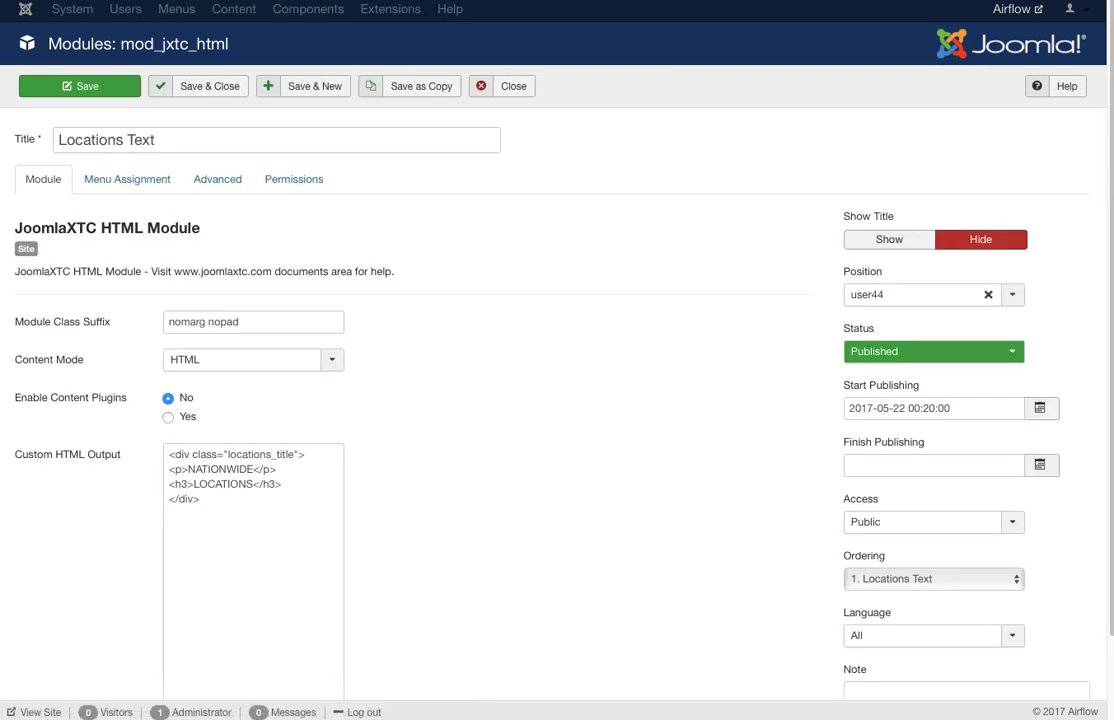
drag(200, 498, 168, 454)
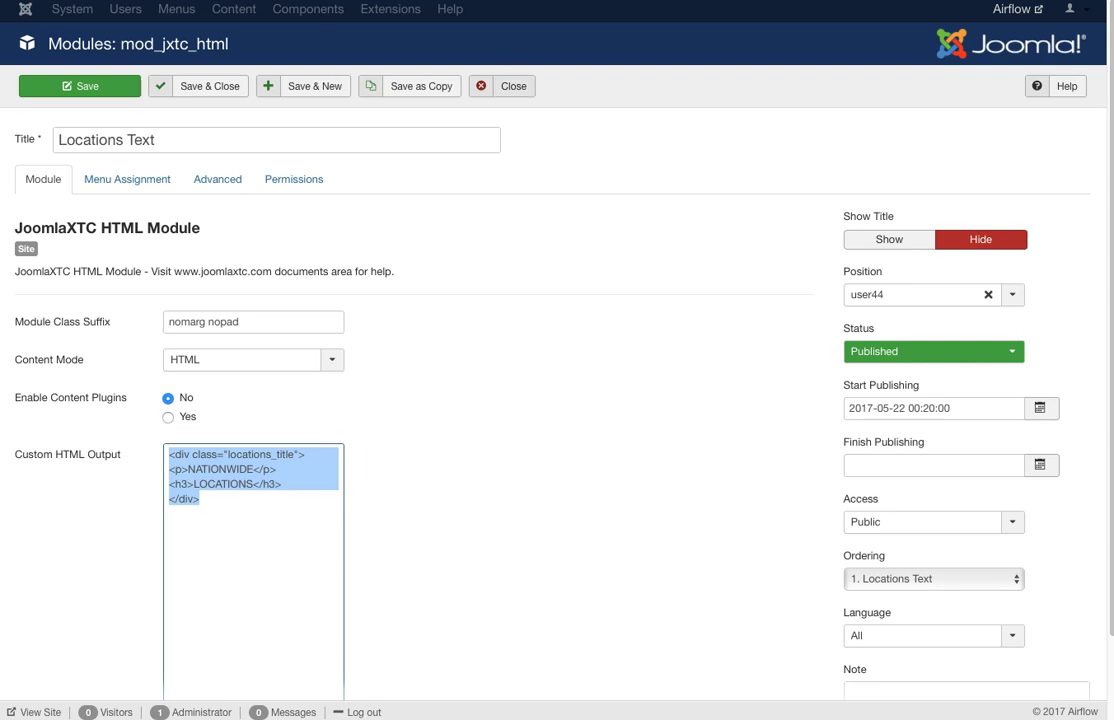
key(Right)
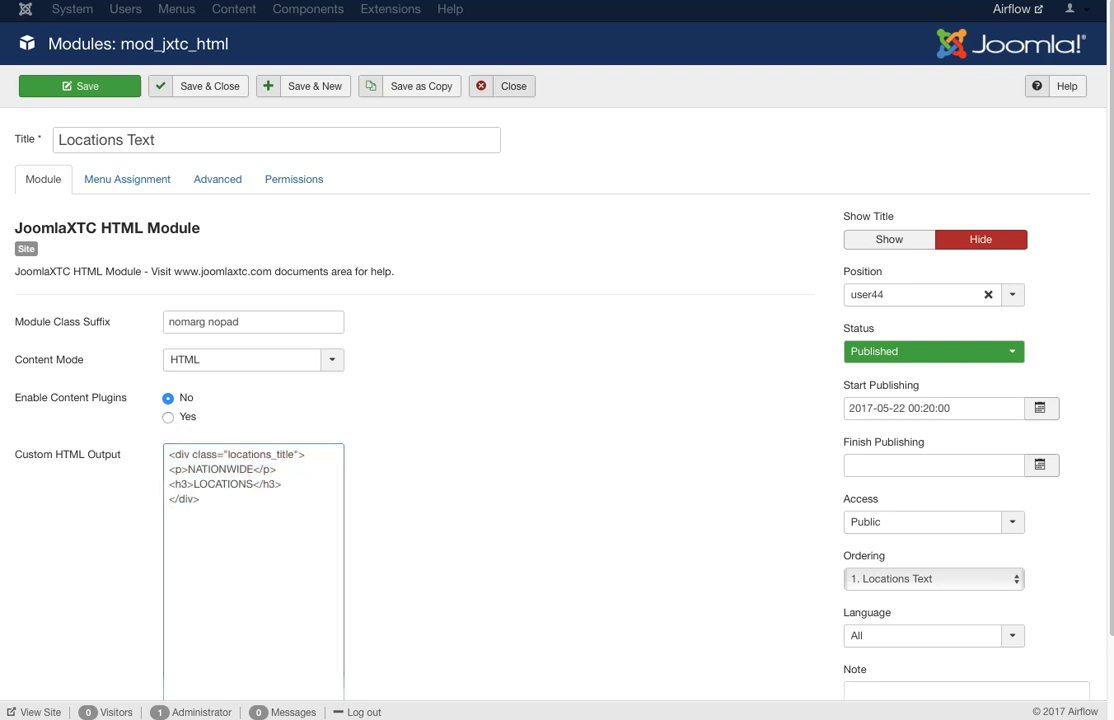
Leave the Locations Text module, filter the module list to position right9 and open the Maplink United States of America module.
click(290, 170)
scroll(290, 258, up, 5)
scroll(292, 340, down, 3)
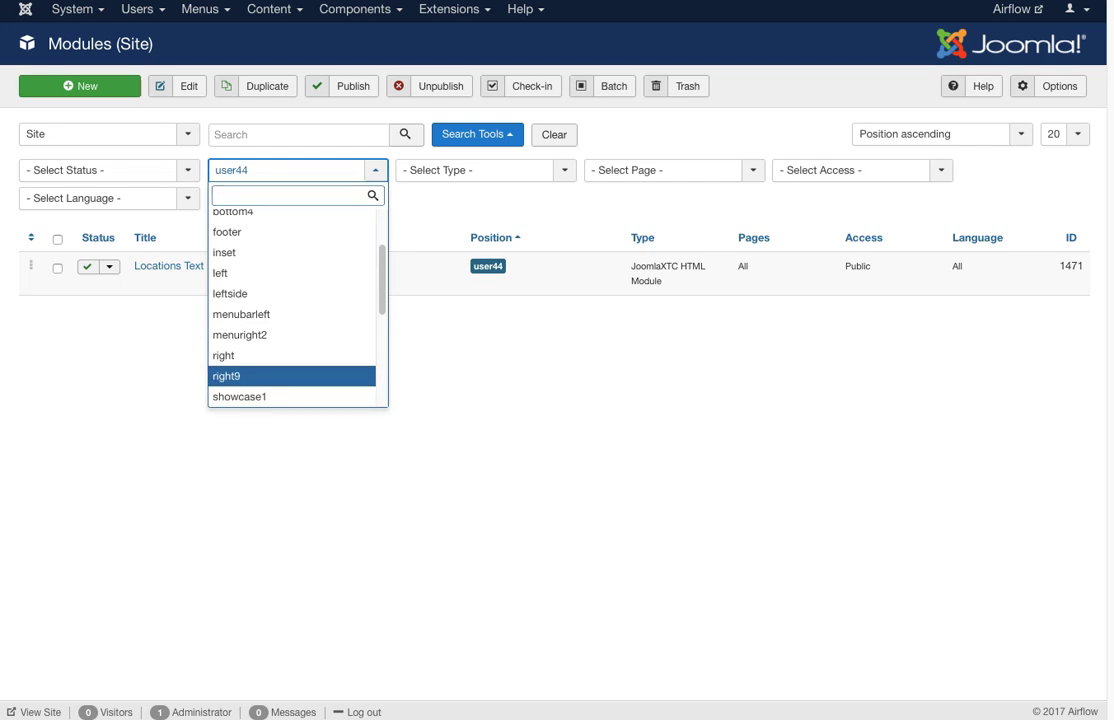
click(240, 376)
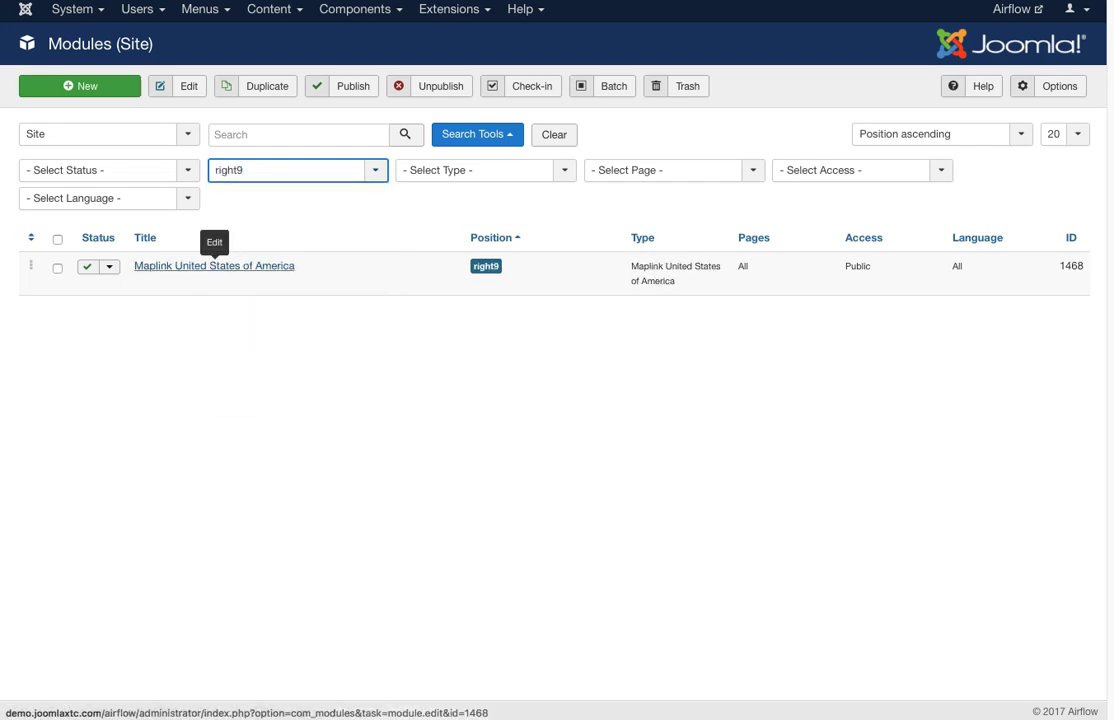
click(214, 266)
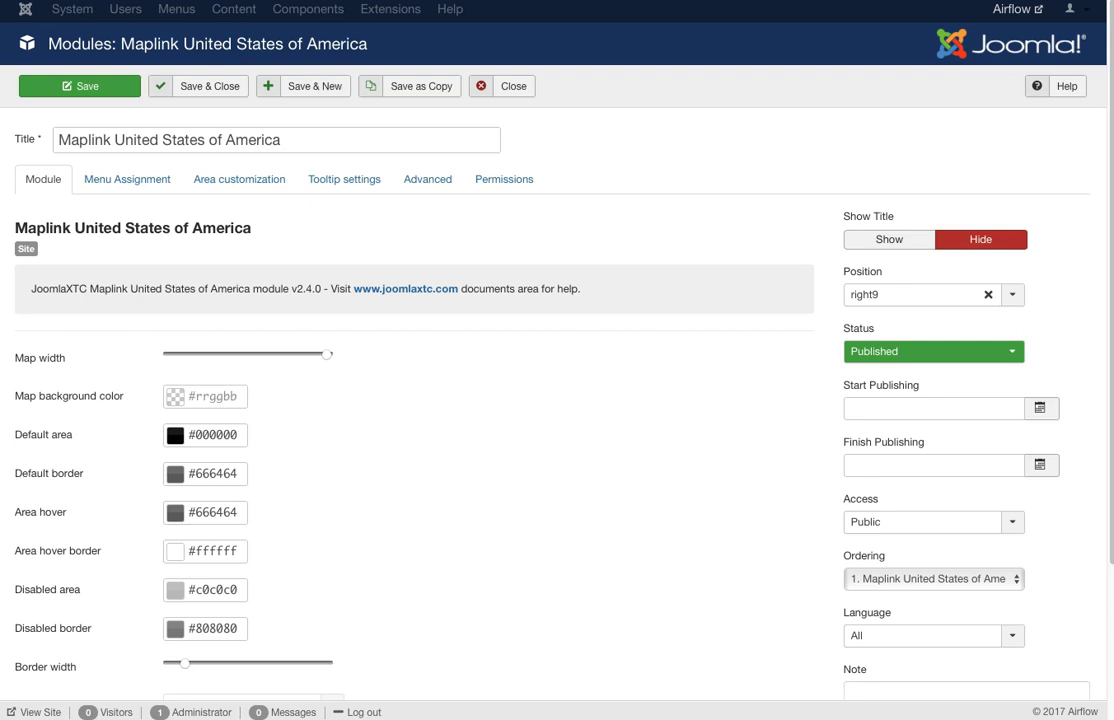
Examine the per-state area customization settings of the Maplink module, from North Carolina through Arkansas and New Jersey, and check its advanced settings.
click(239, 179)
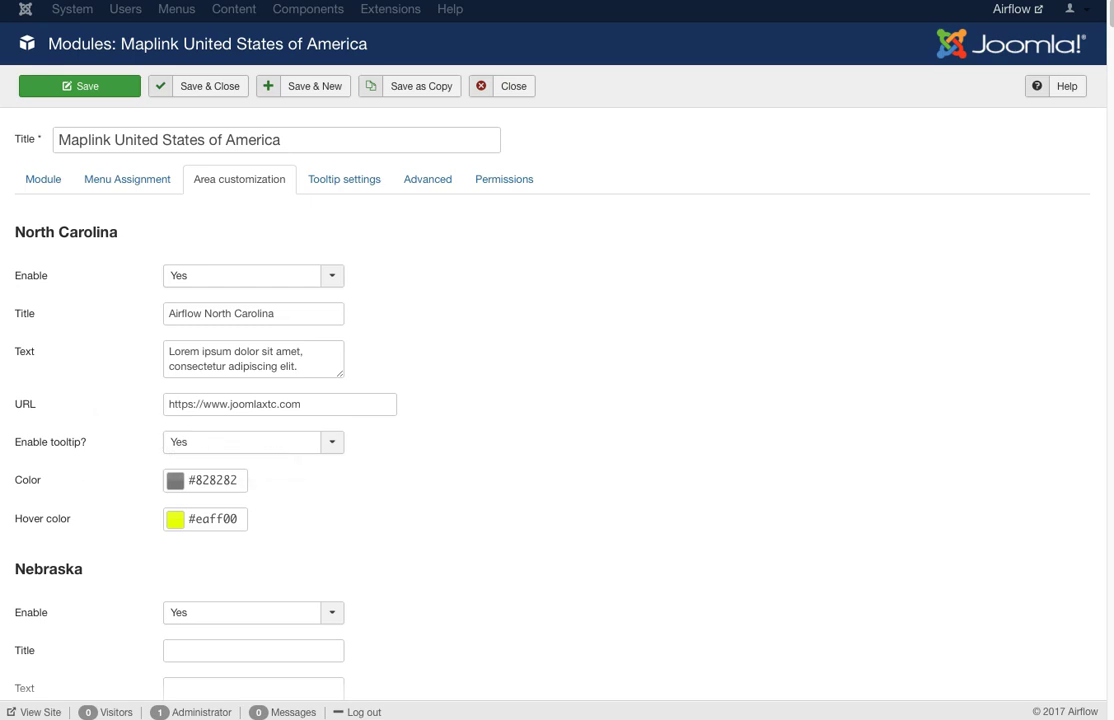
scroll(557, 380, down, 12)
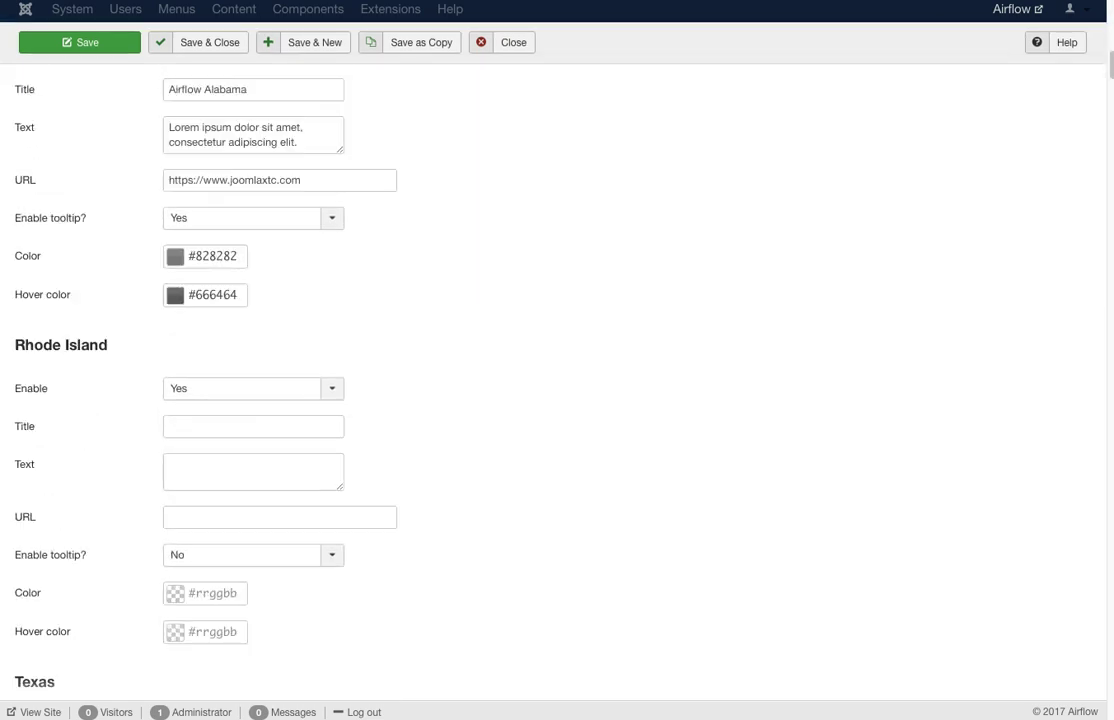
scroll(557, 380, down, 20)
scroll(557, 380, down, 14)
scroll(557, 380, down, 16)
scroll(557, 380, up, 8)
scroll(557, 380, down, 20)
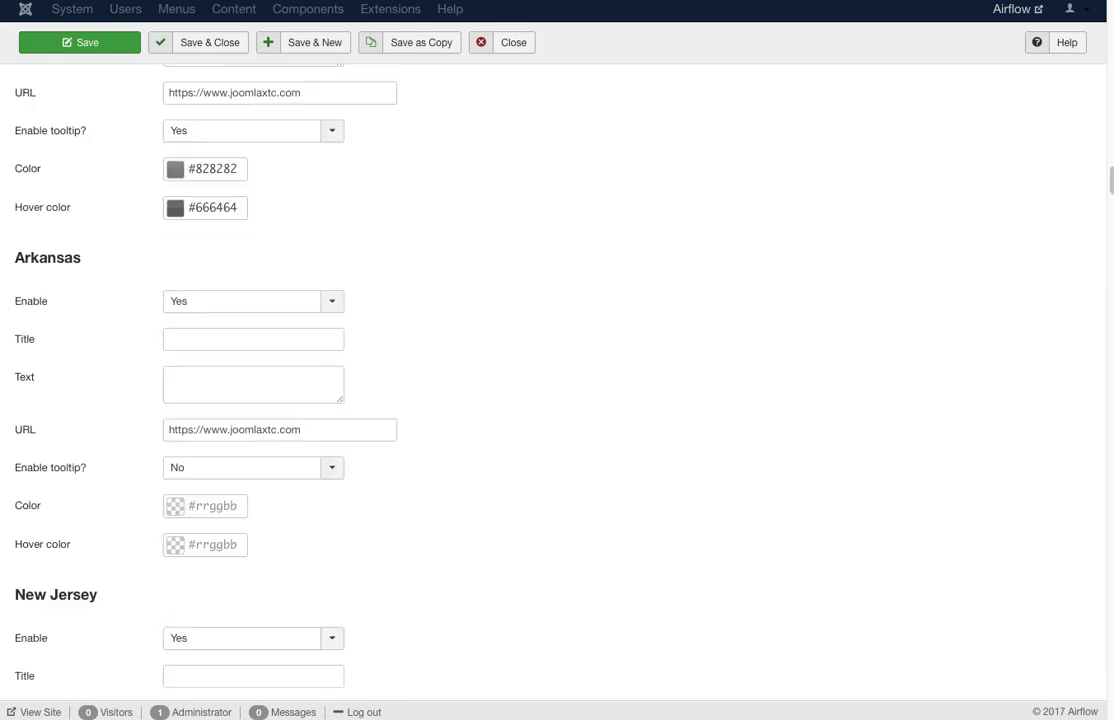
scroll(557, 380, up, 20)
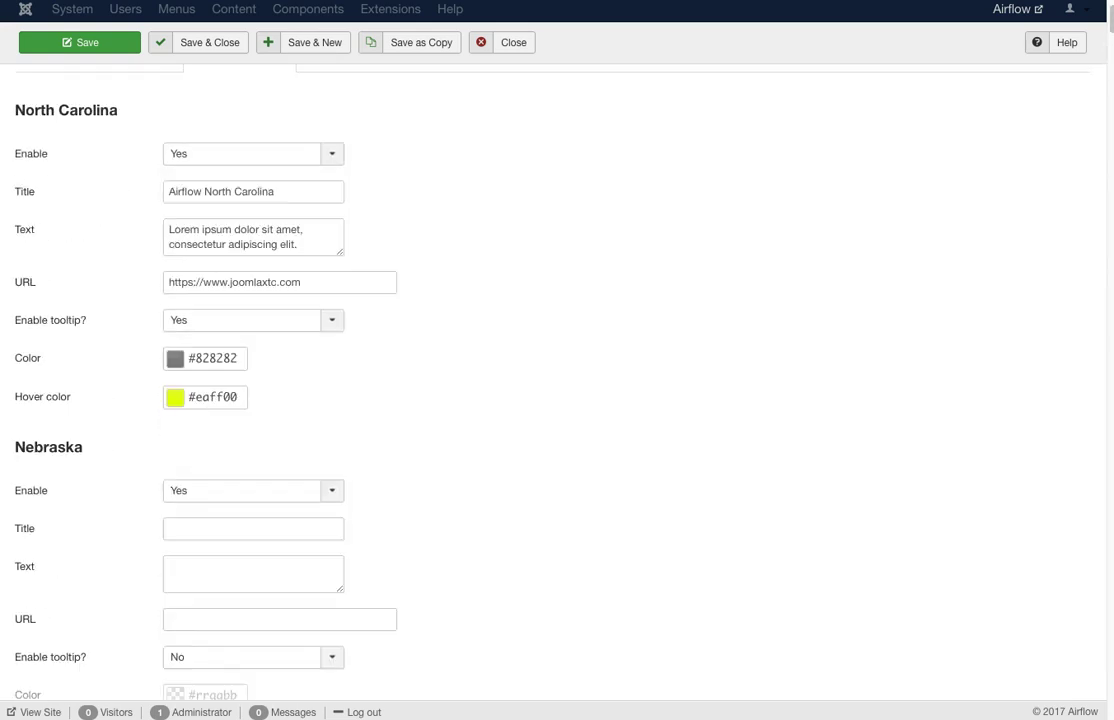
click(427, 179)
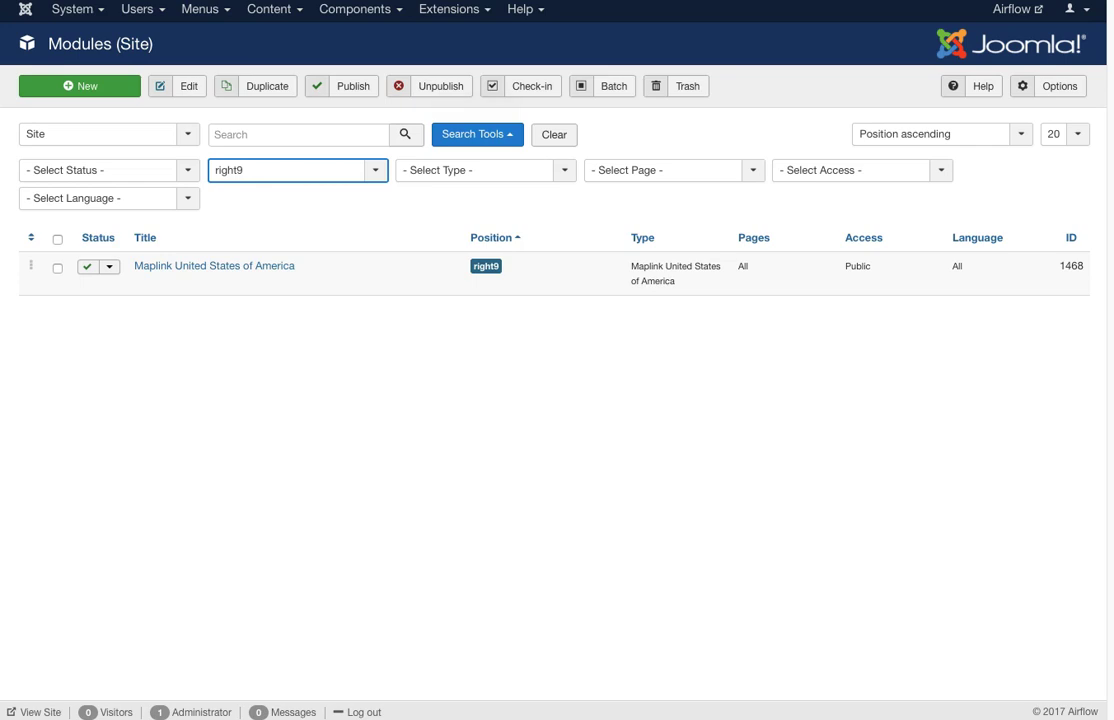
Leave the Maplink module and filter the module list to position bottom1.
click(297, 170)
scroll(290, 385, up, 3)
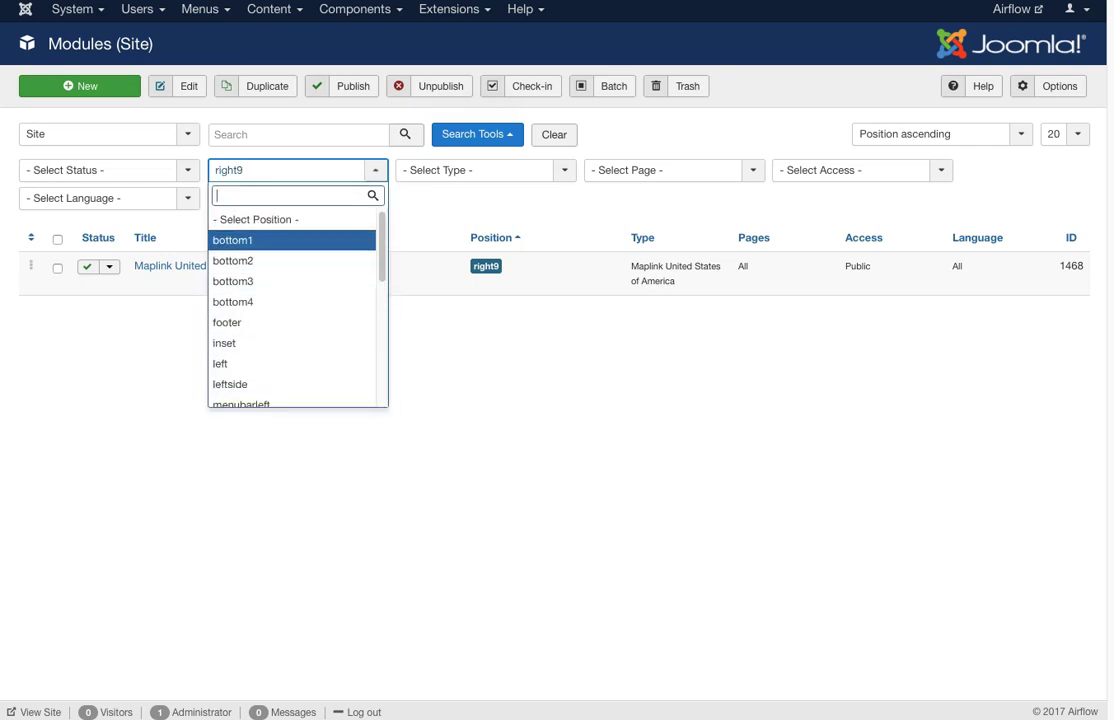
click(232, 240)
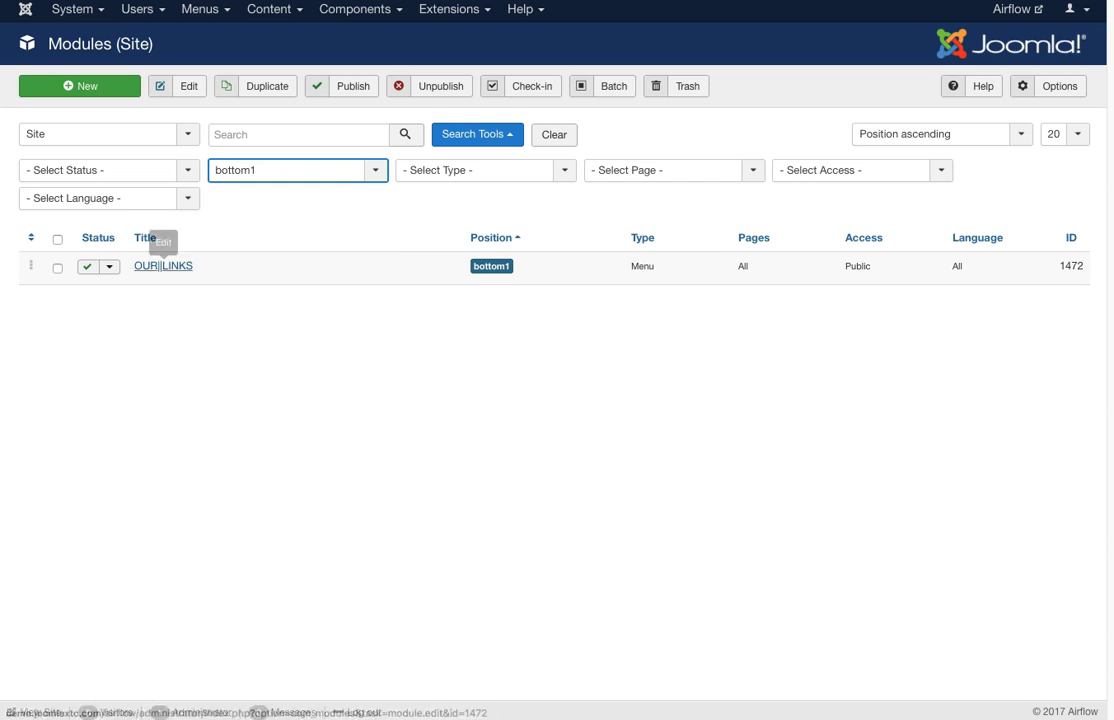
Open the OUR||LINKS menu module and review its general settings and its advanced layout settings.
click(163, 266)
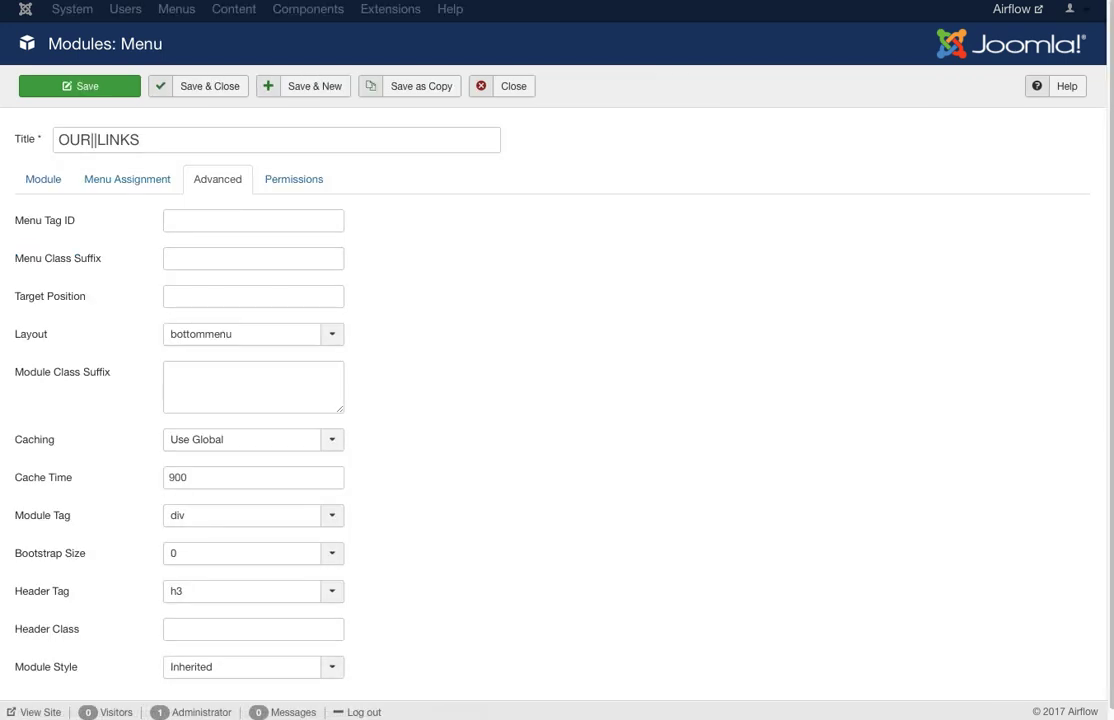
click(43, 179)
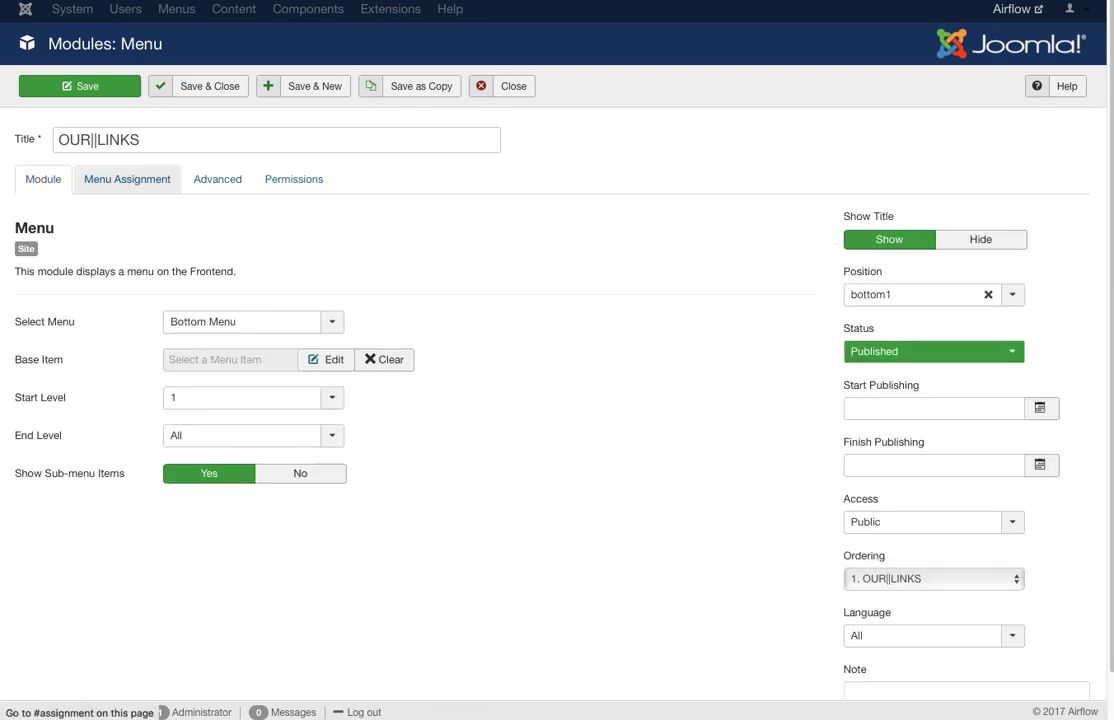
click(217, 179)
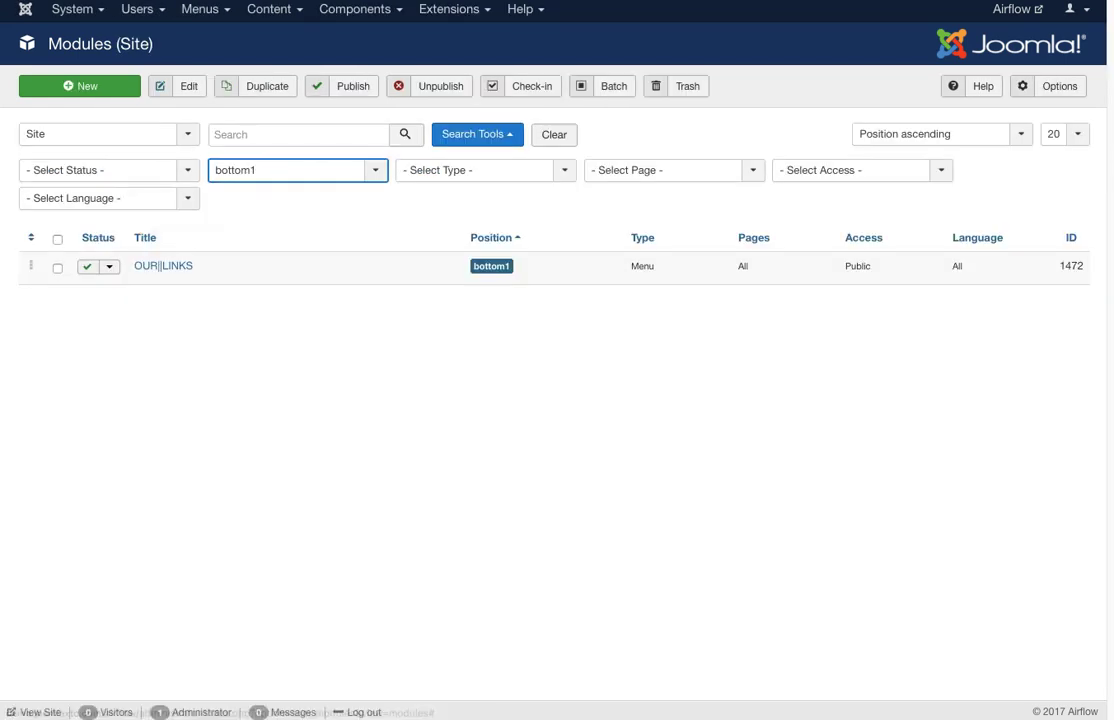
Leave the OUR||LINKS module, filter the module list to position bottom4 and open the Bottom Logo module's general settings.
click(297, 170)
click(274, 300)
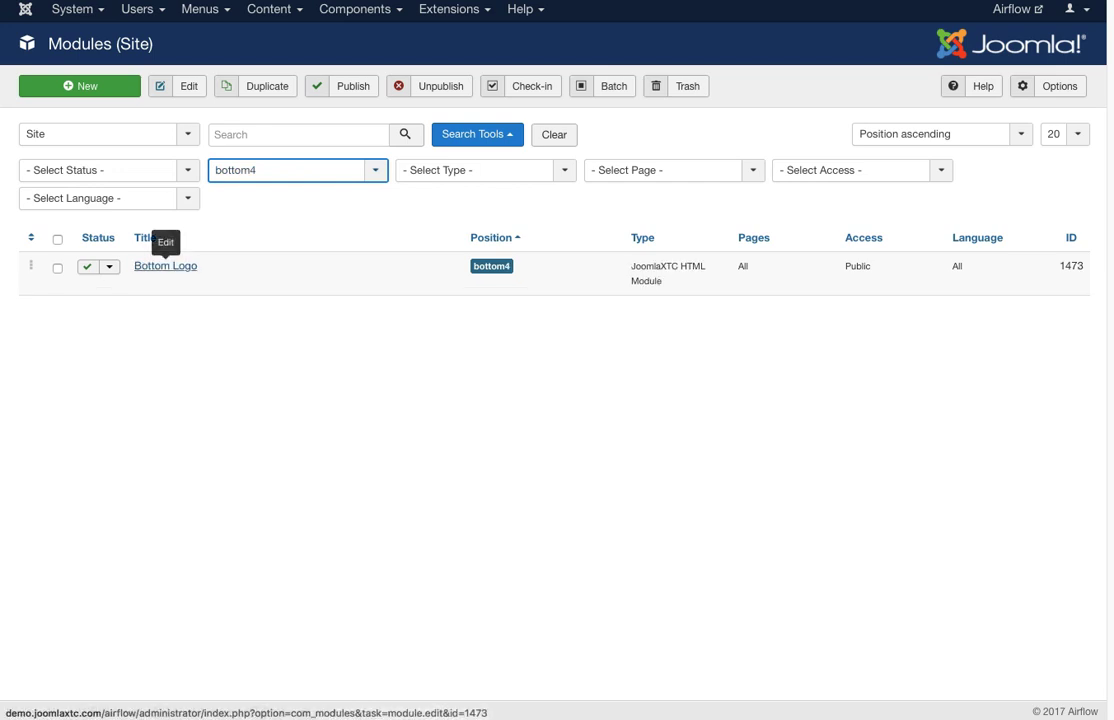
click(165, 266)
click(43, 179)
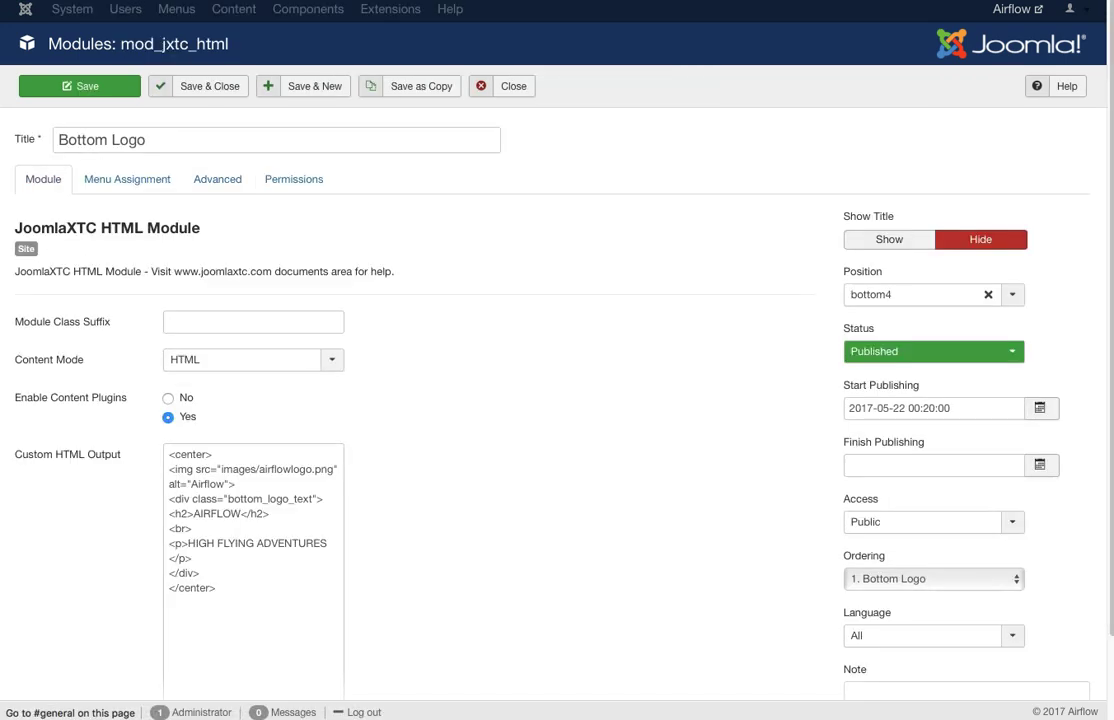
Highlight the airflowlogo.png image tag and the start of the heading below it in Bottom Logo's custom HTML, and clear the selection.
scroll(557, 400, down, 1)
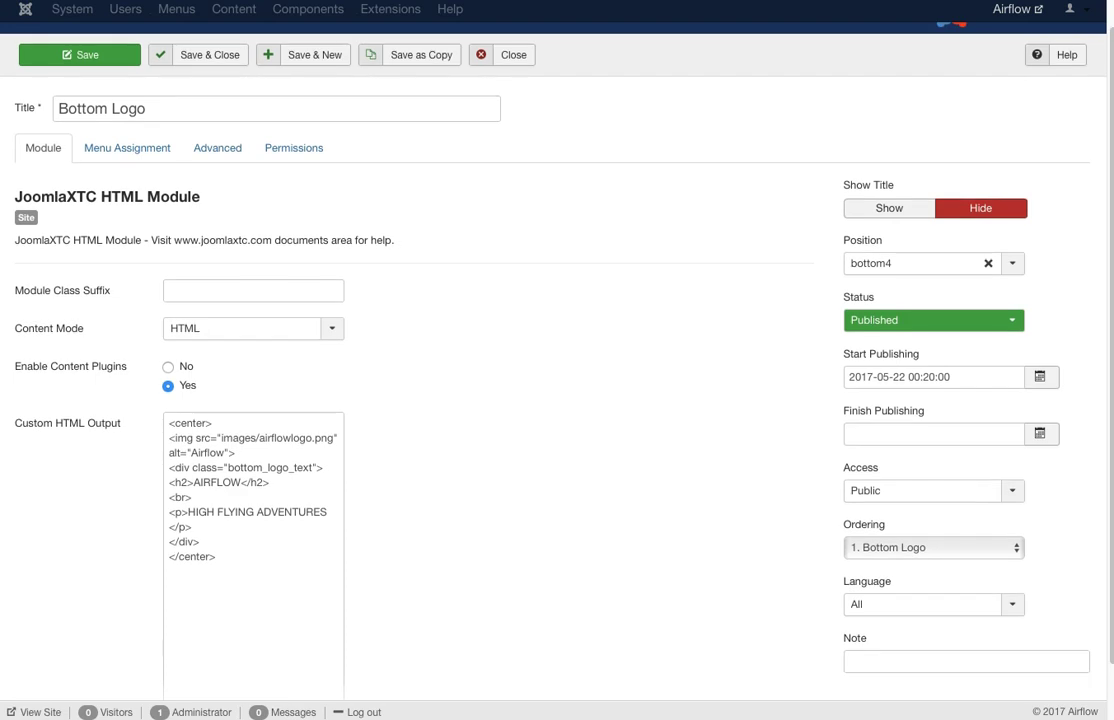
drag(169, 438, 235, 453)
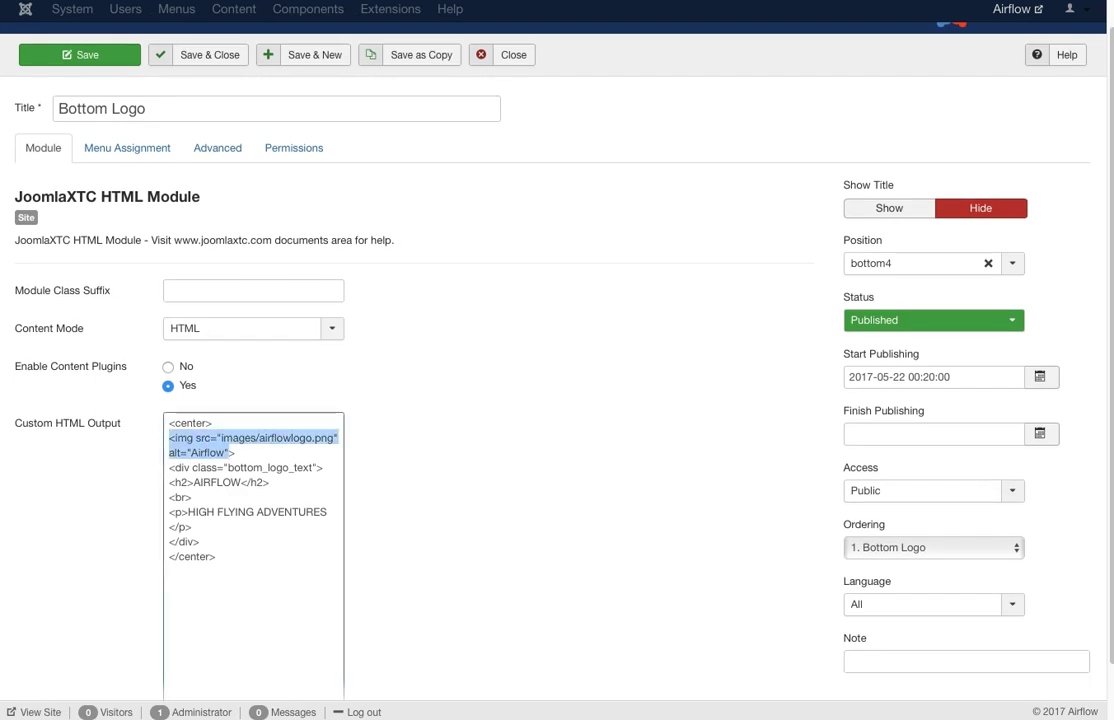
drag(324, 467, 187, 482)
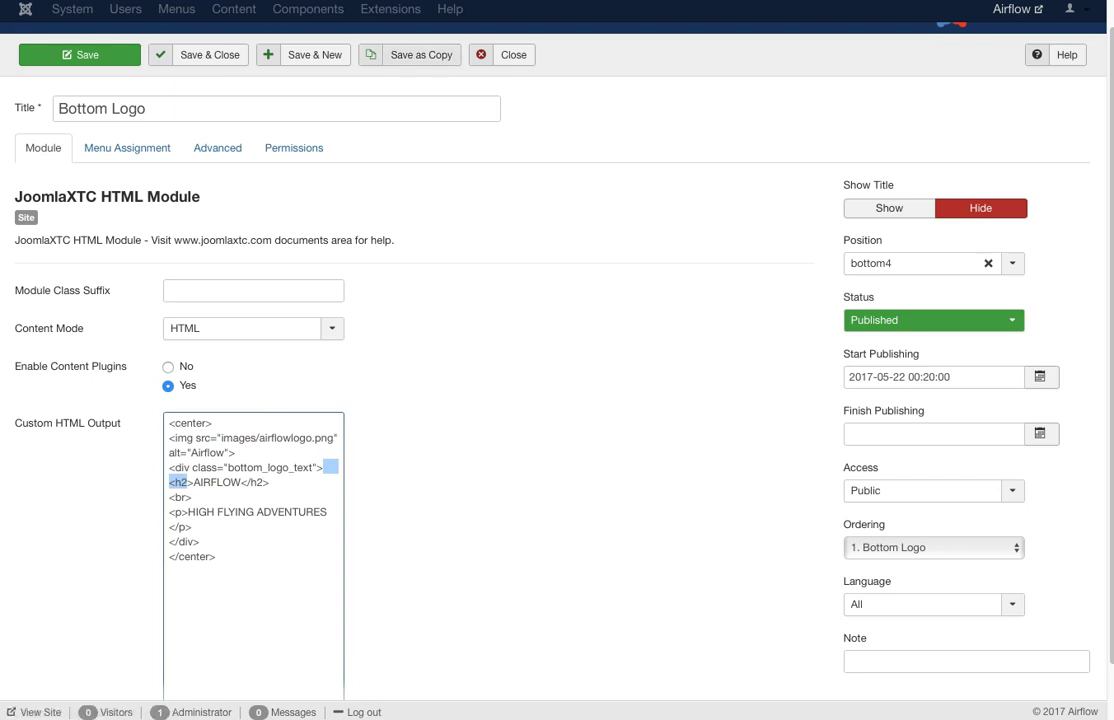
click(100, 550)
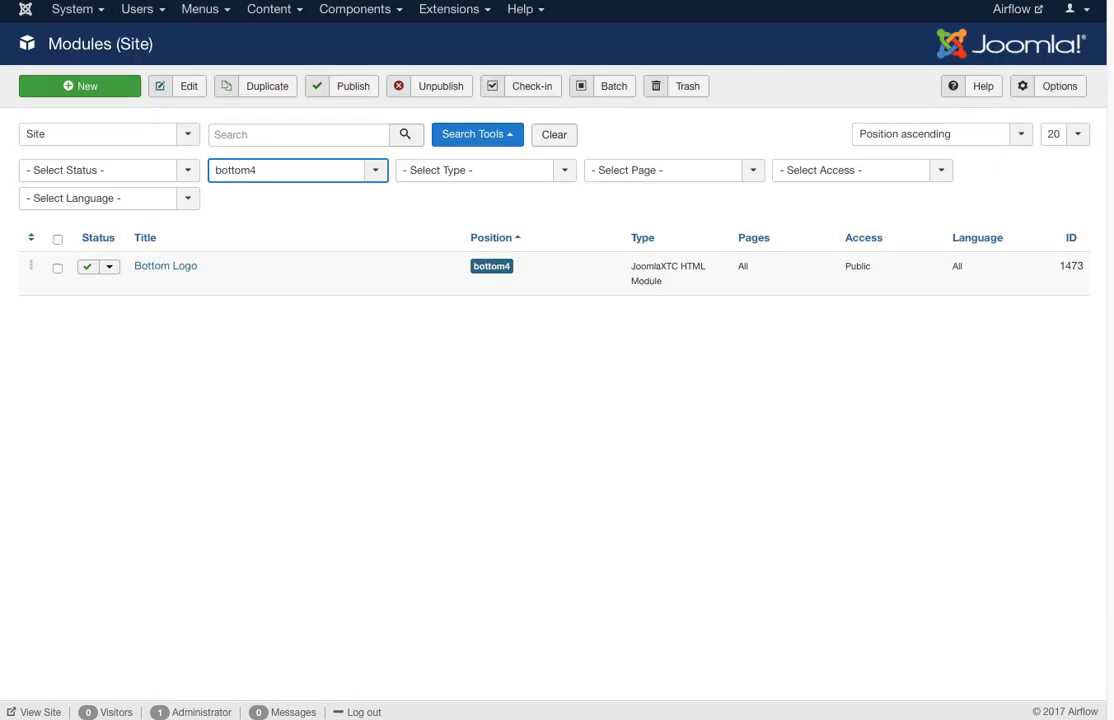
Leave the Bottom Logo module and filter the module list to position user1.
click(297, 170)
scroll(290, 316, down, 3)
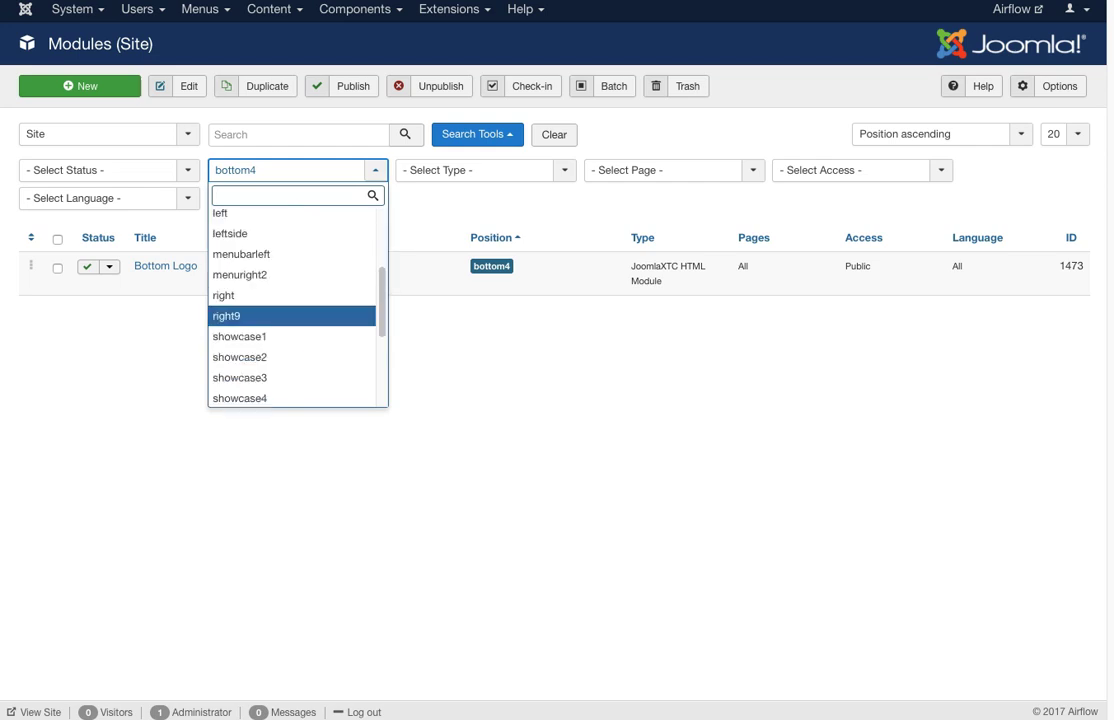
scroll(290, 316, down, 3)
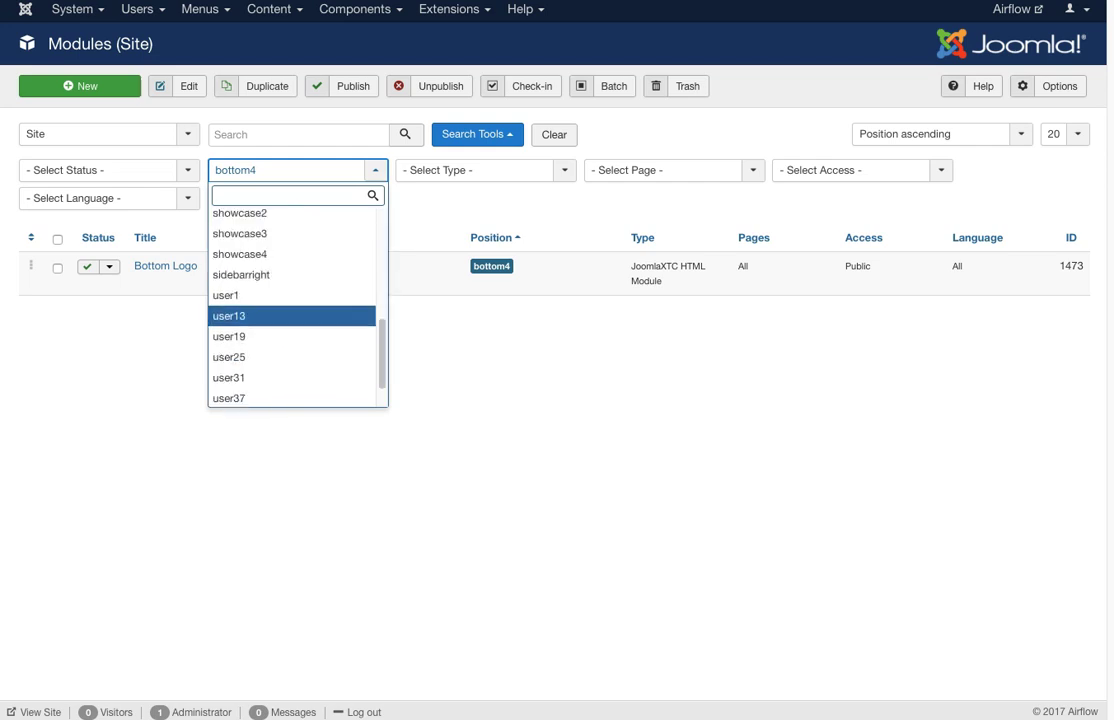
click(240, 295)
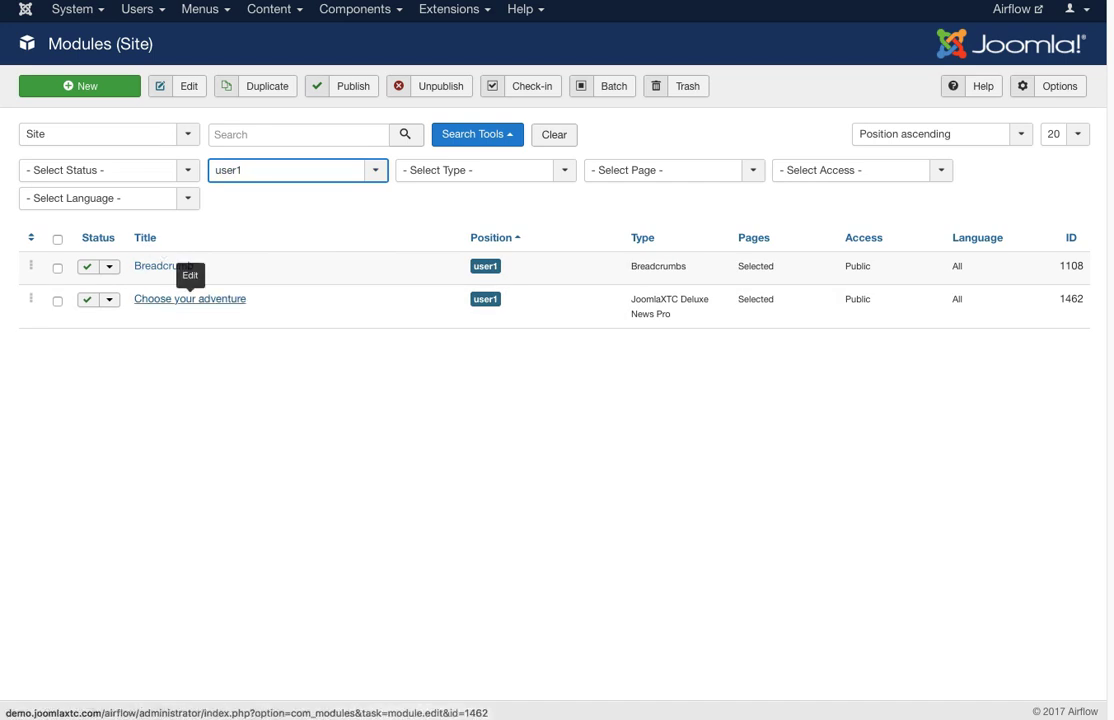
Open the Choose your adventure module and enlarge its Main Content HTML template box.
click(190, 298)
scroll(190, 300, down, 7)
scroll(557, 380, down, 6)
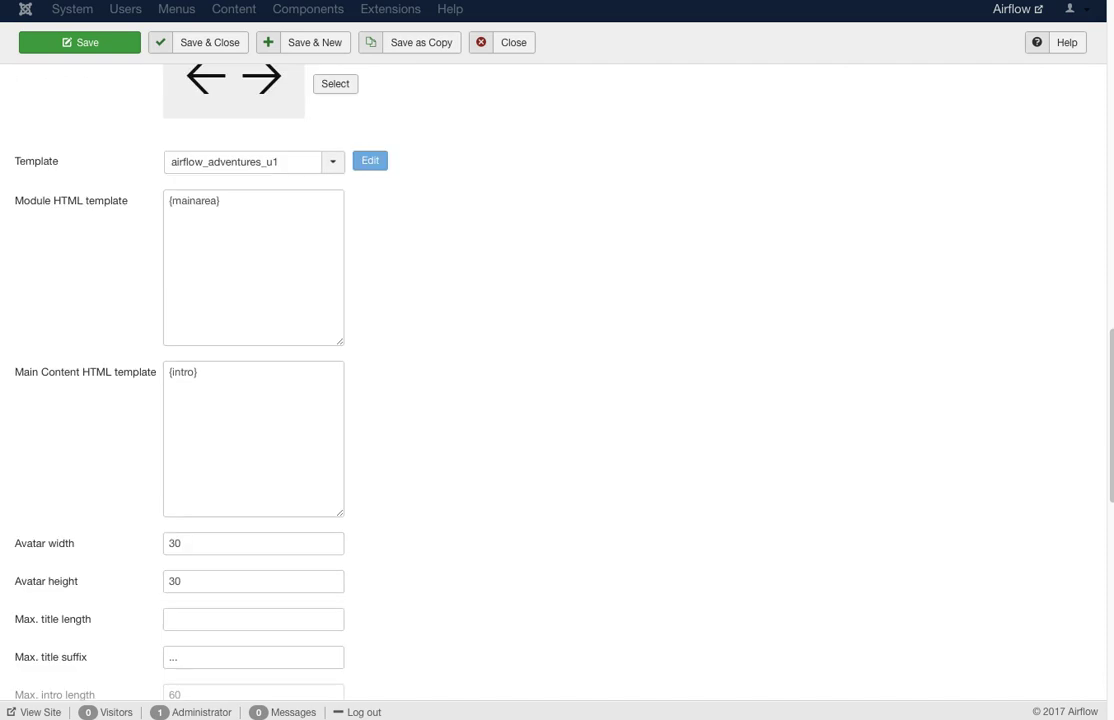
drag(340, 512, 799, 609)
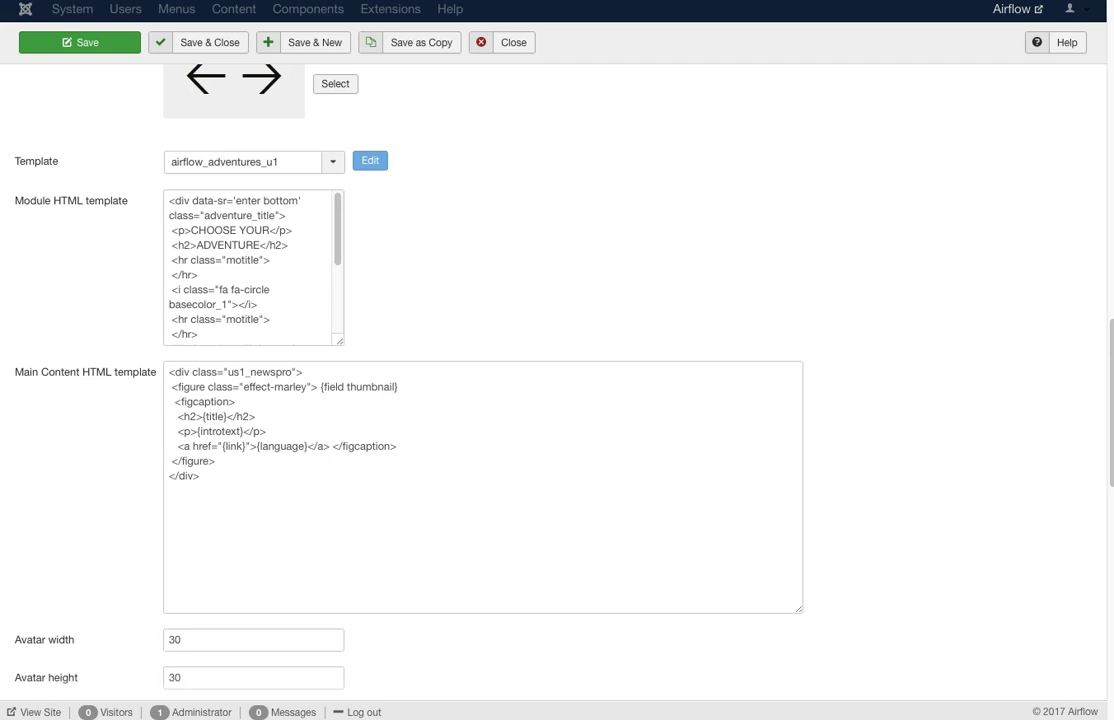
Highlight the us1_newspro div, the effect-marley figure tag and the {field thumbnail} placeholder in the Main Content HTML template.
drag(169, 371, 303, 372)
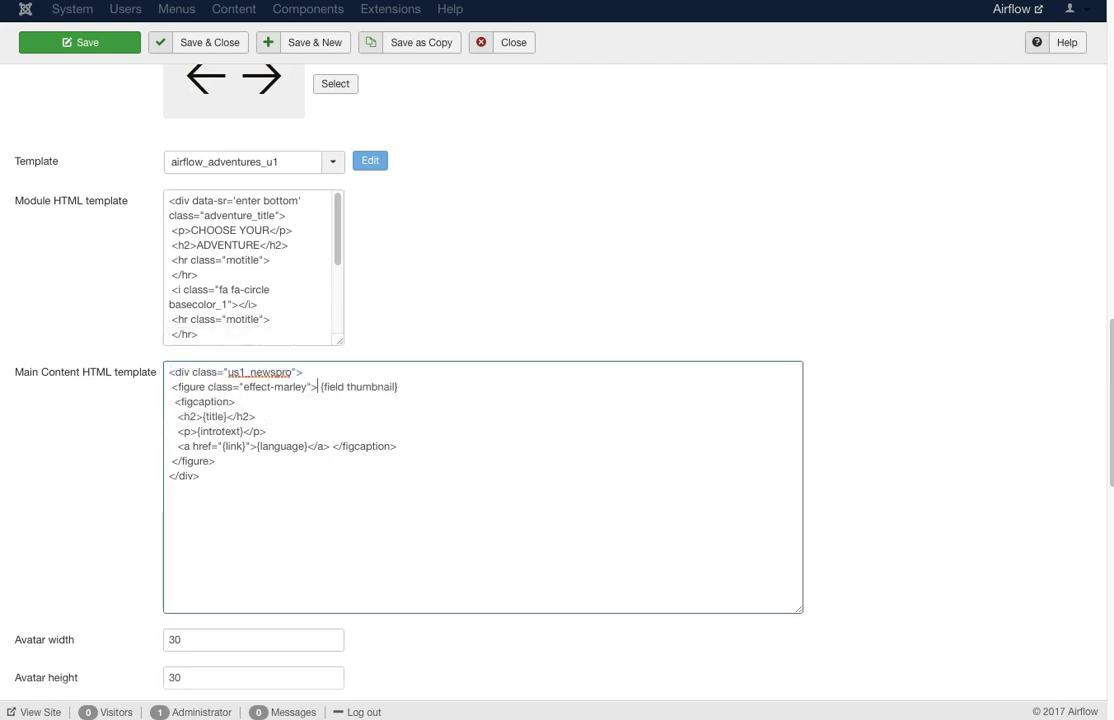
drag(318, 387, 170, 387)
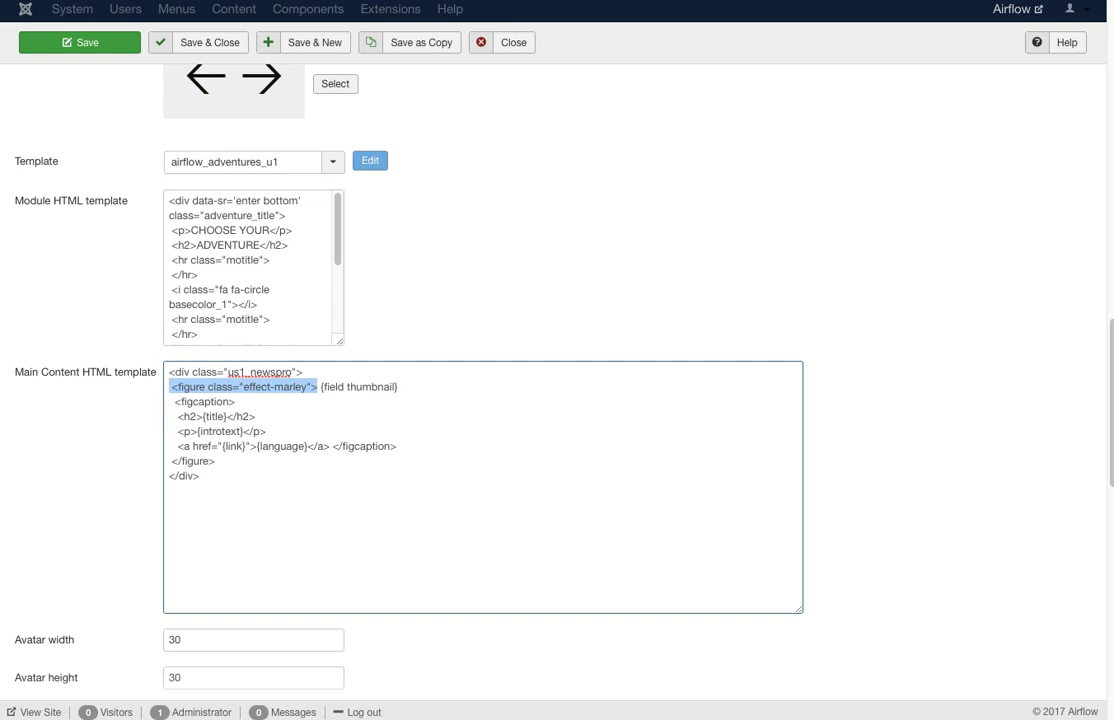
drag(320, 387, 398, 387)
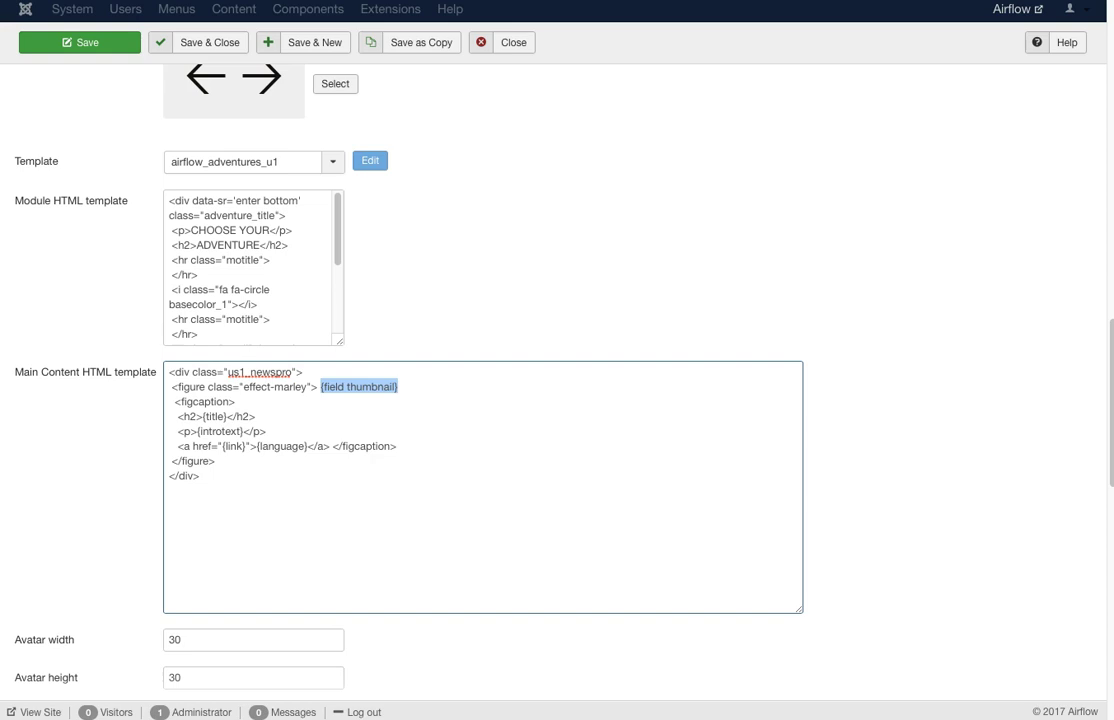
click(347, 387)
drag(347, 387, 398, 387)
Highlight the {link} and {language} placeholders in the Main Content HTML template's caption and clear the selection.
drag(203, 416, 245, 446)
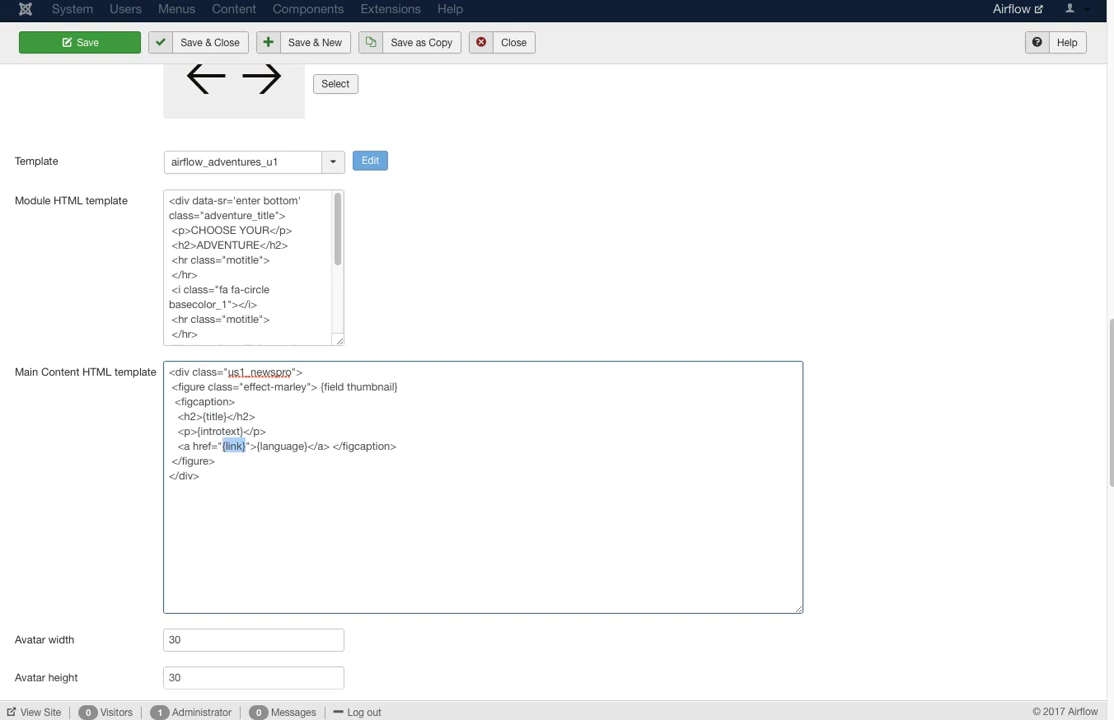
drag(257, 446, 307, 446)
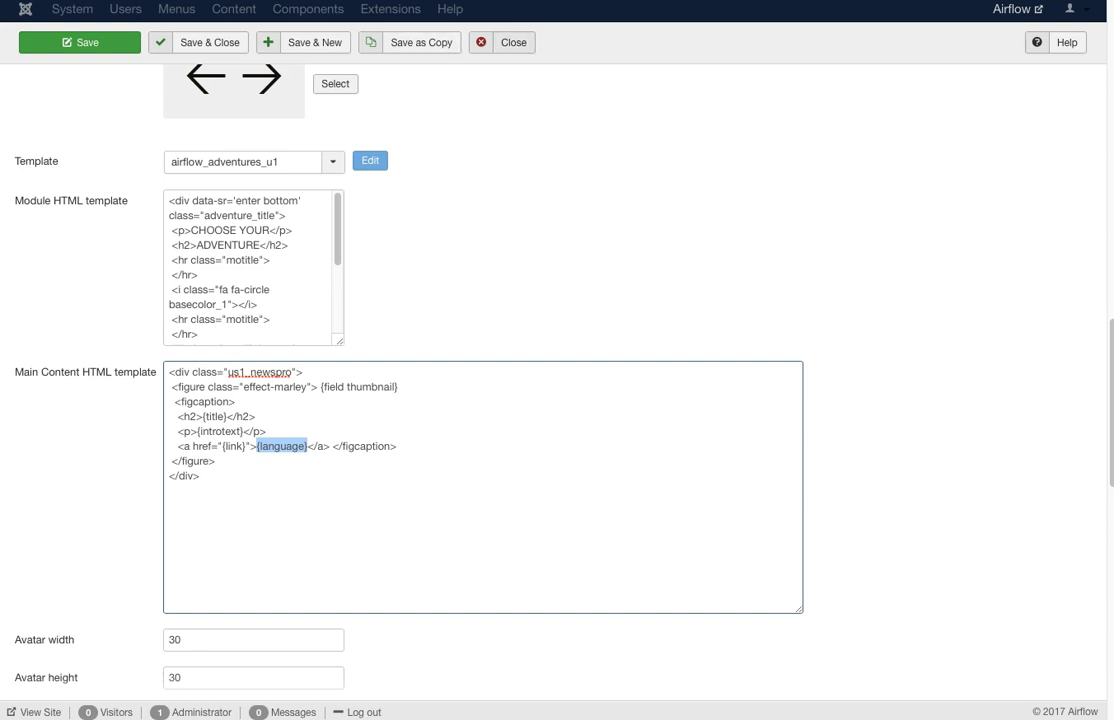
click(282, 446)
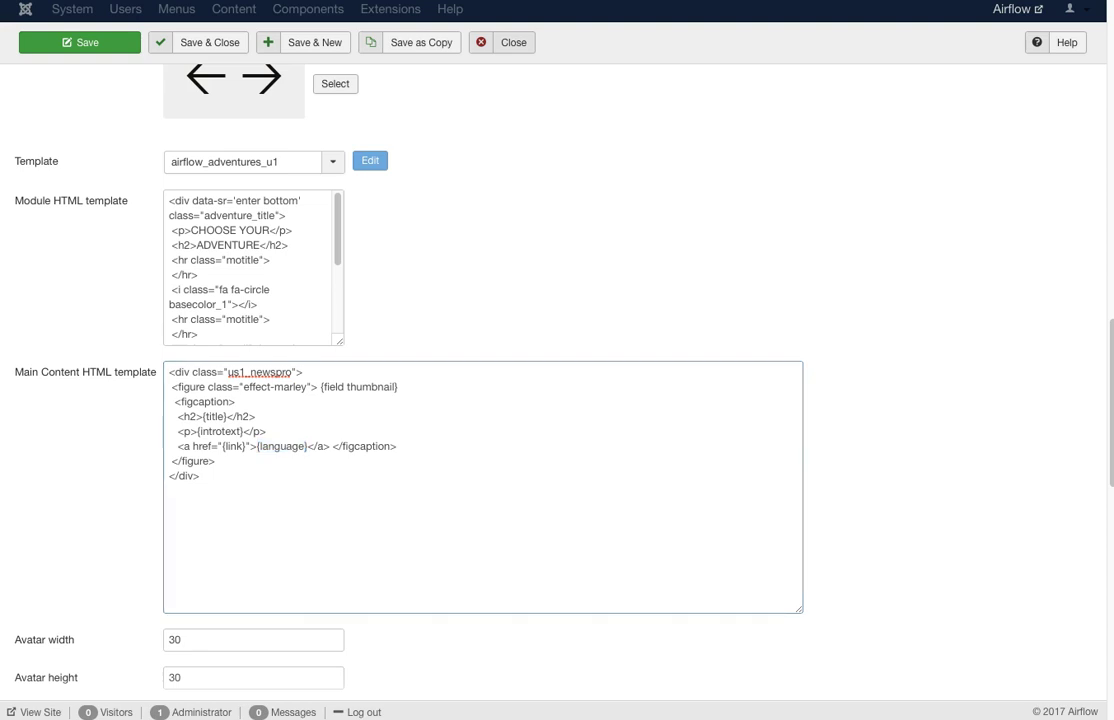
Filter the site's articles to the Adventures category and open the Balloon Rides article for editing.
click(269, 9)
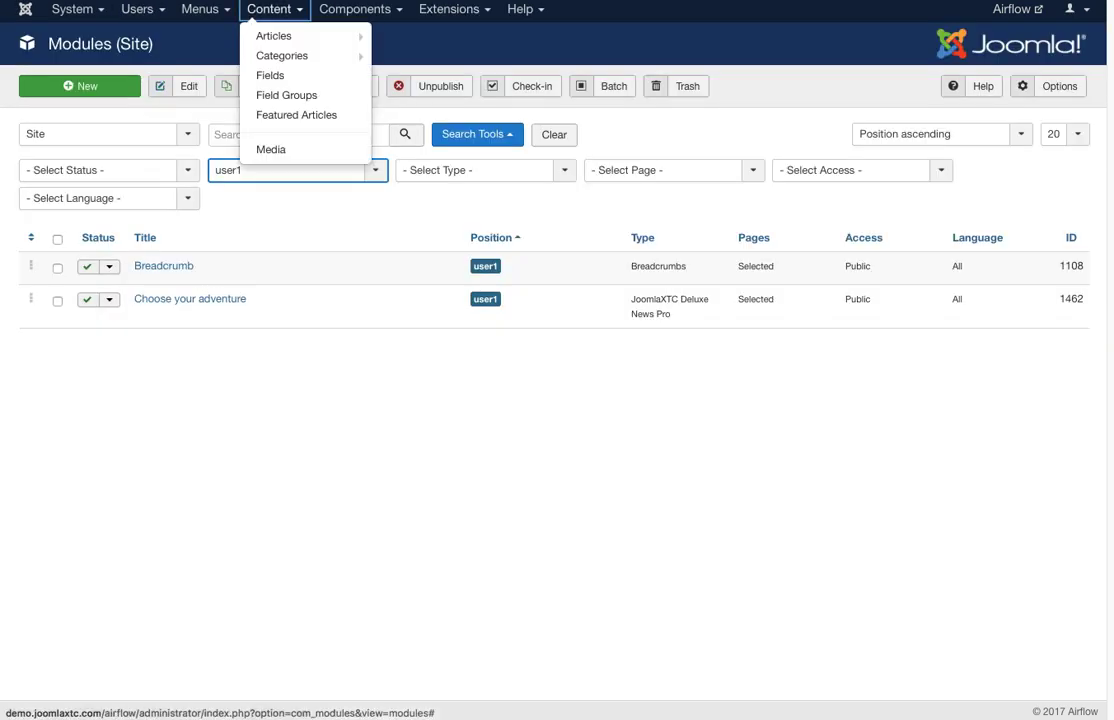
click(273, 36)
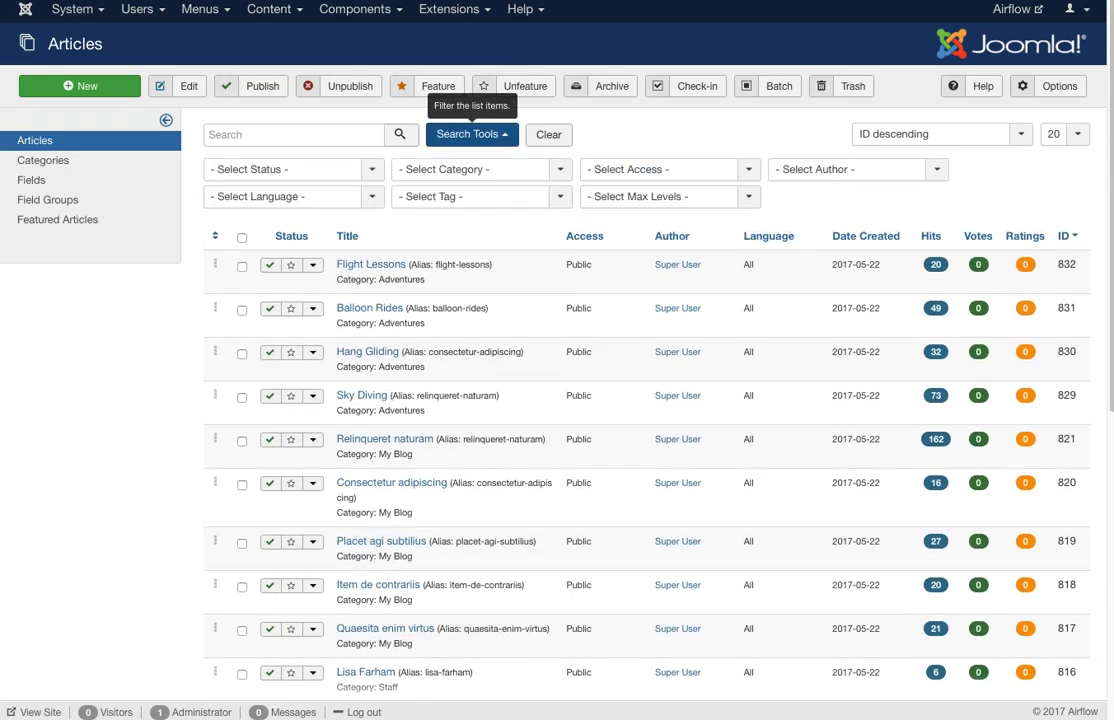
click(475, 169)
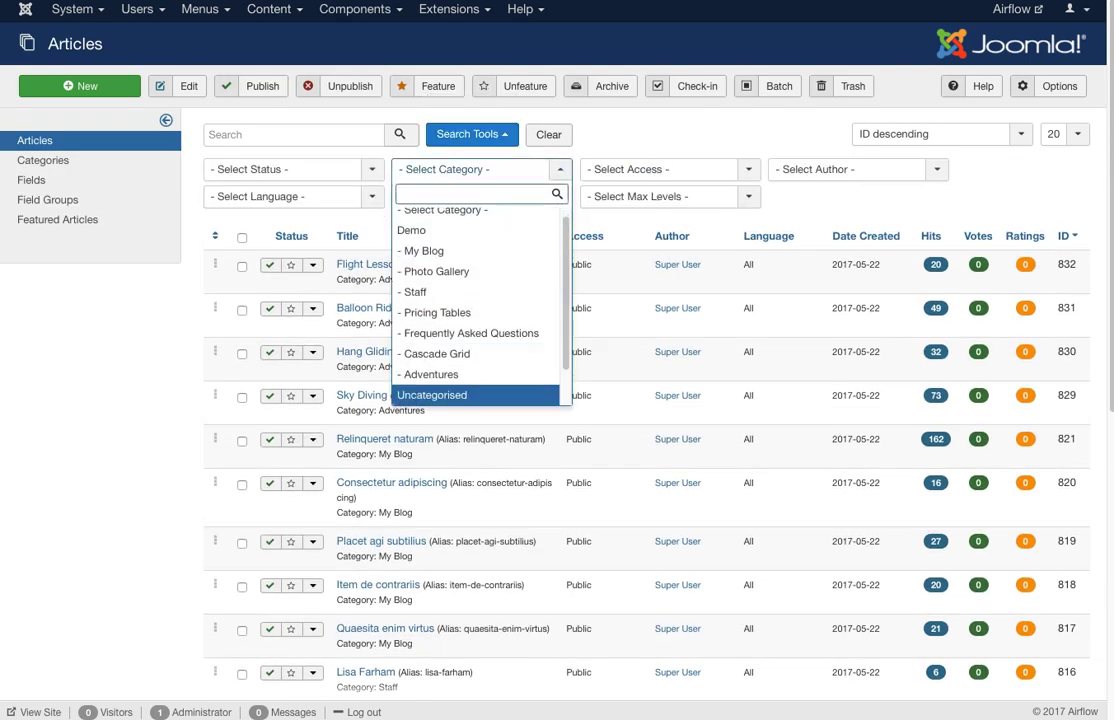
key(Up)
key(Return)
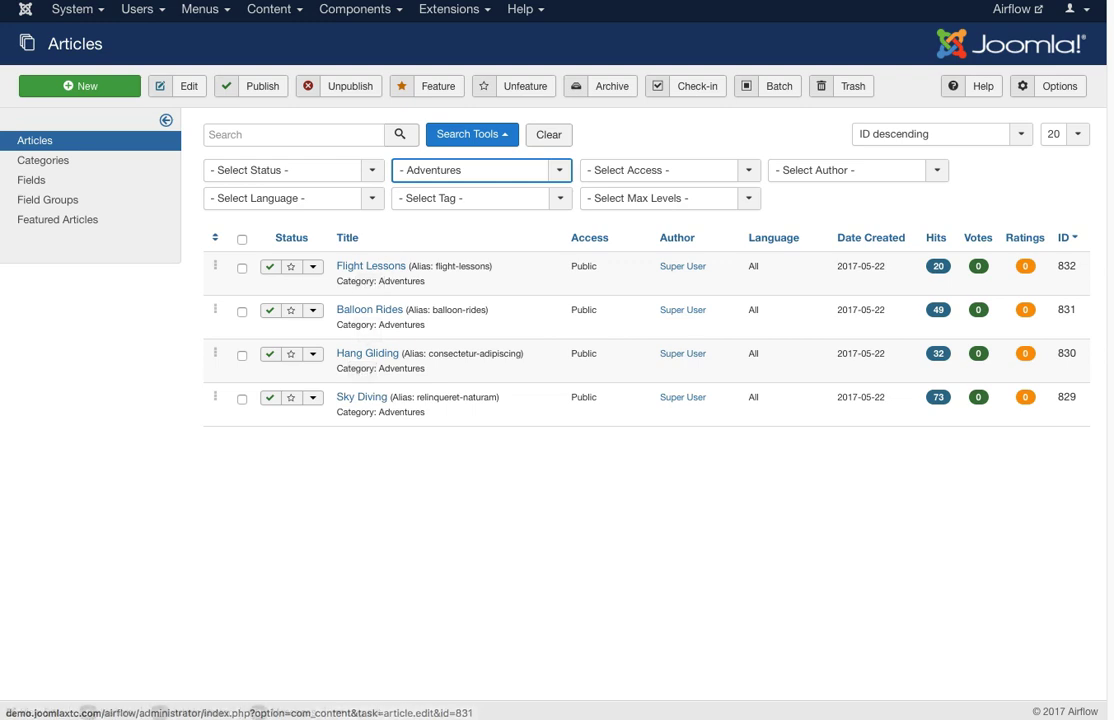
click(369, 309)
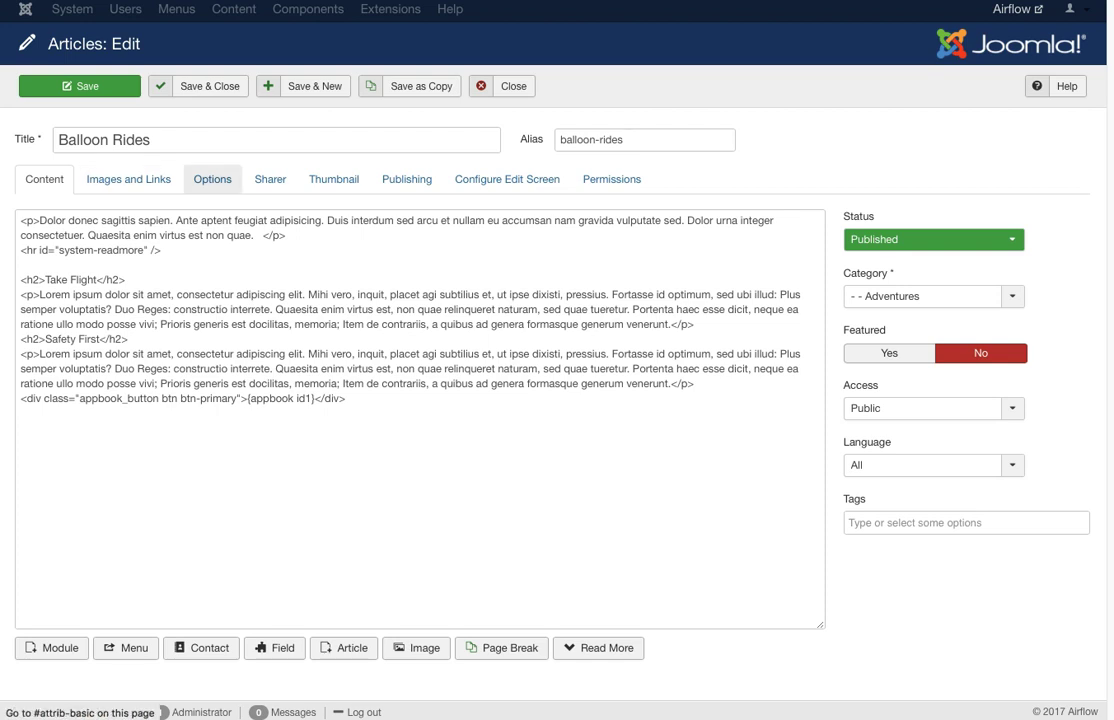
Review the Balloon Rides article's Options, Sharer and Thumbnail settings, then highlight the {appbook id1} tag in its content.
click(212, 179)
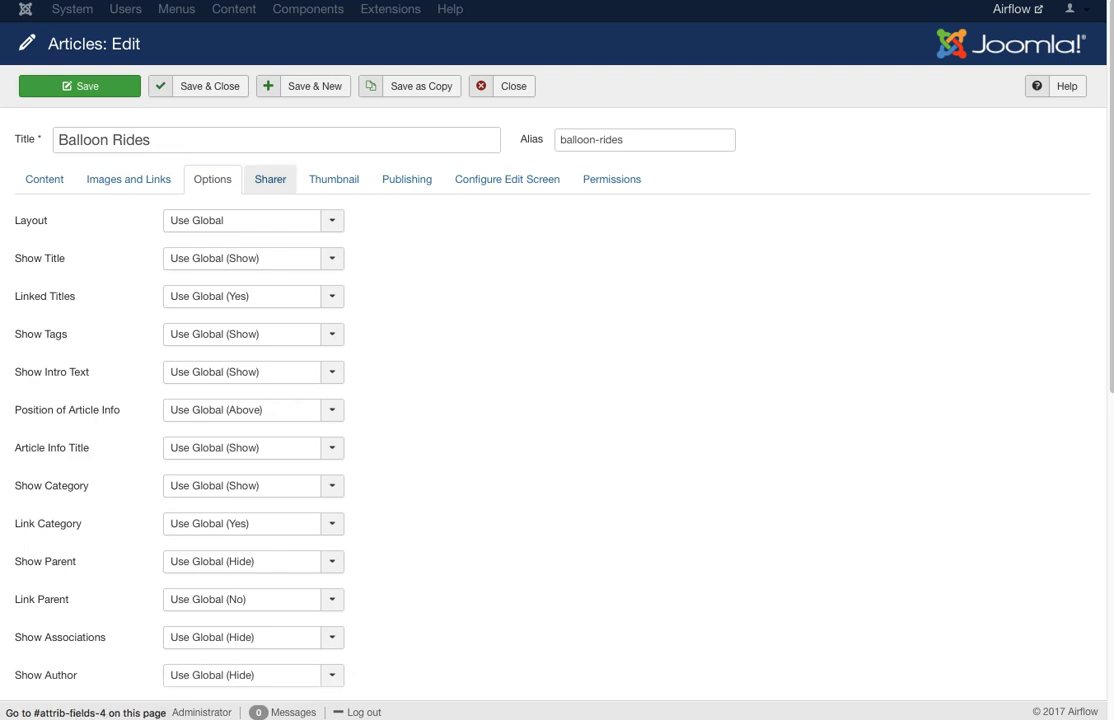
click(270, 179)
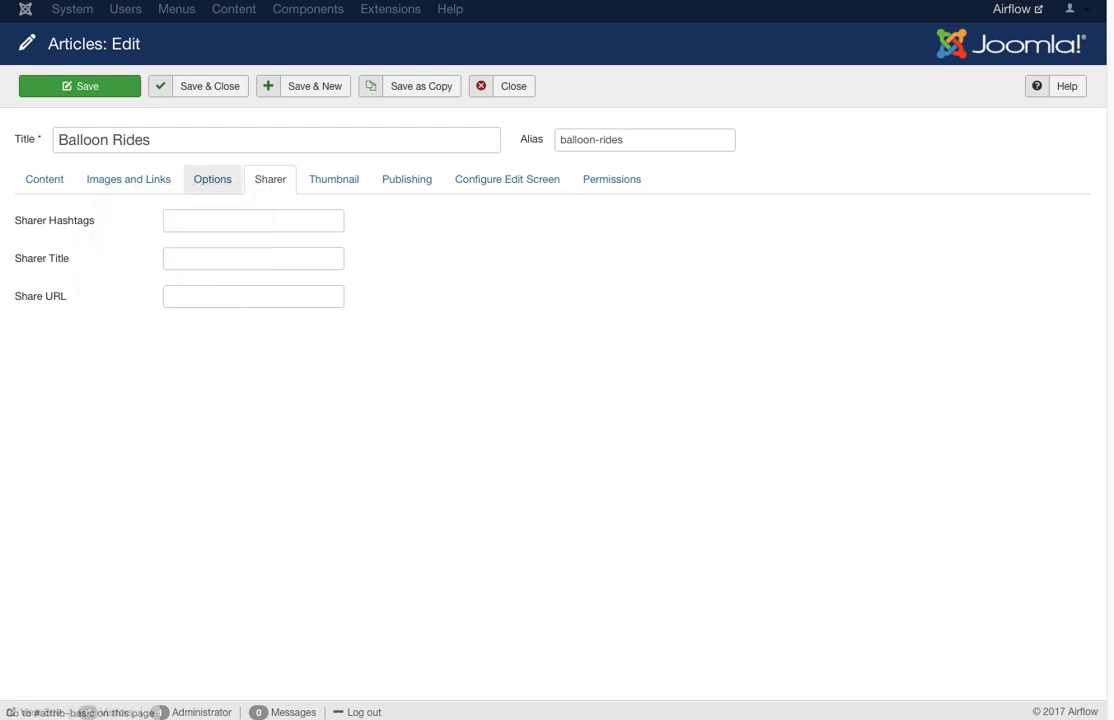
click(334, 179)
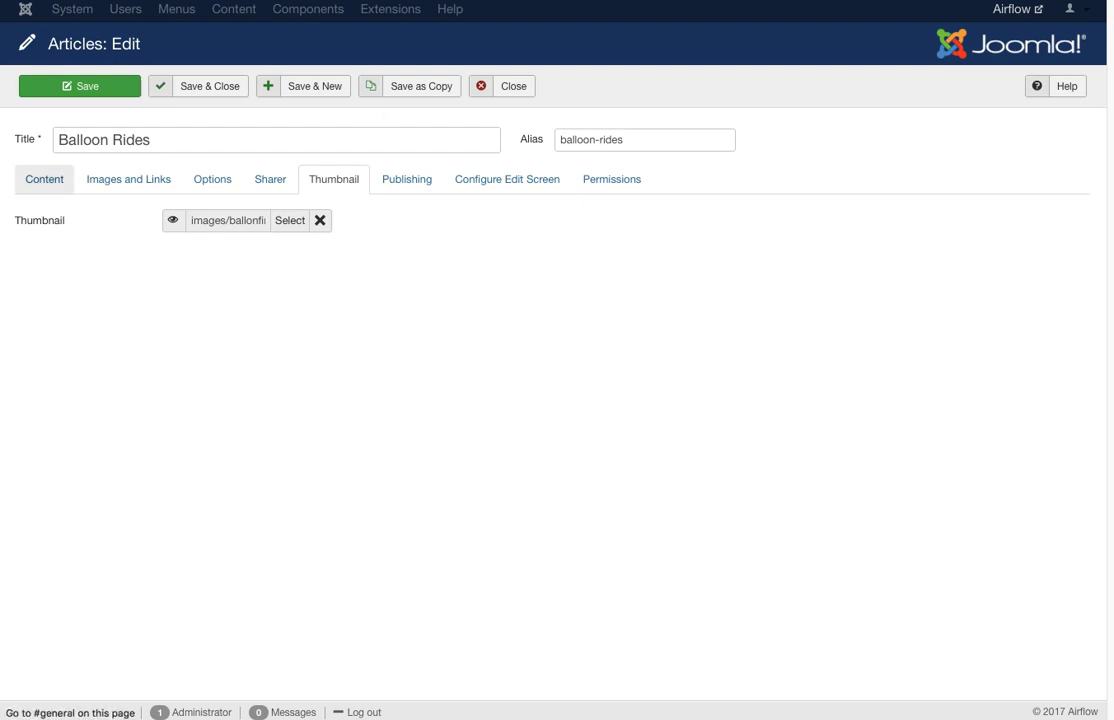
click(44, 179)
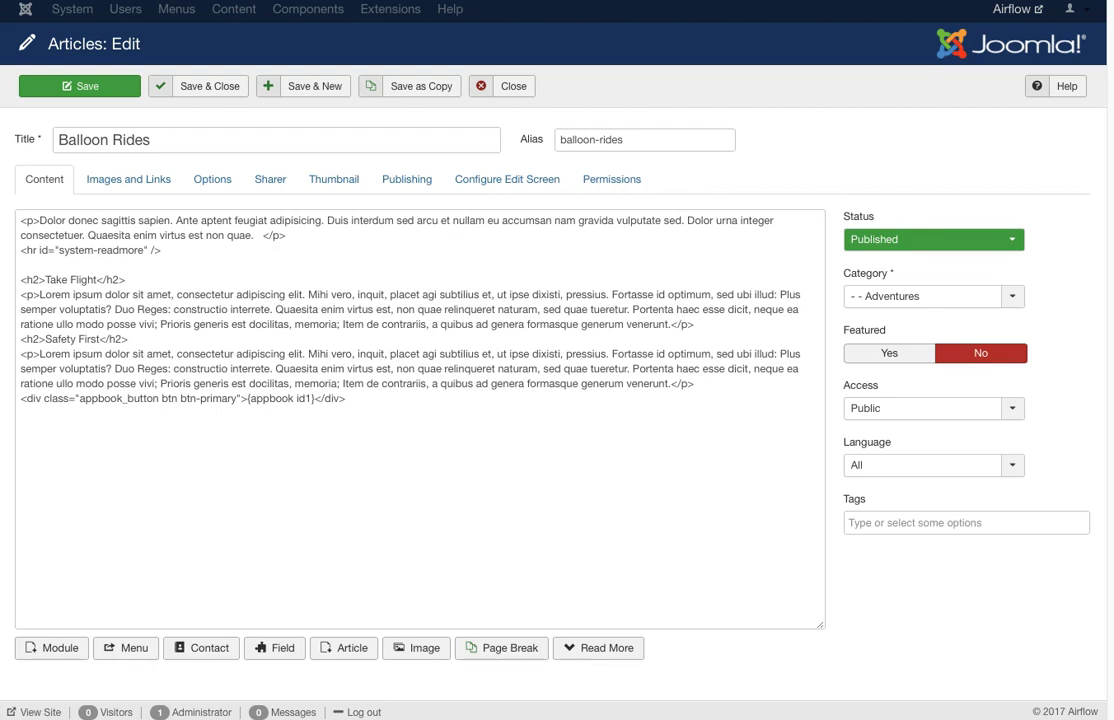
drag(247, 398, 314, 398)
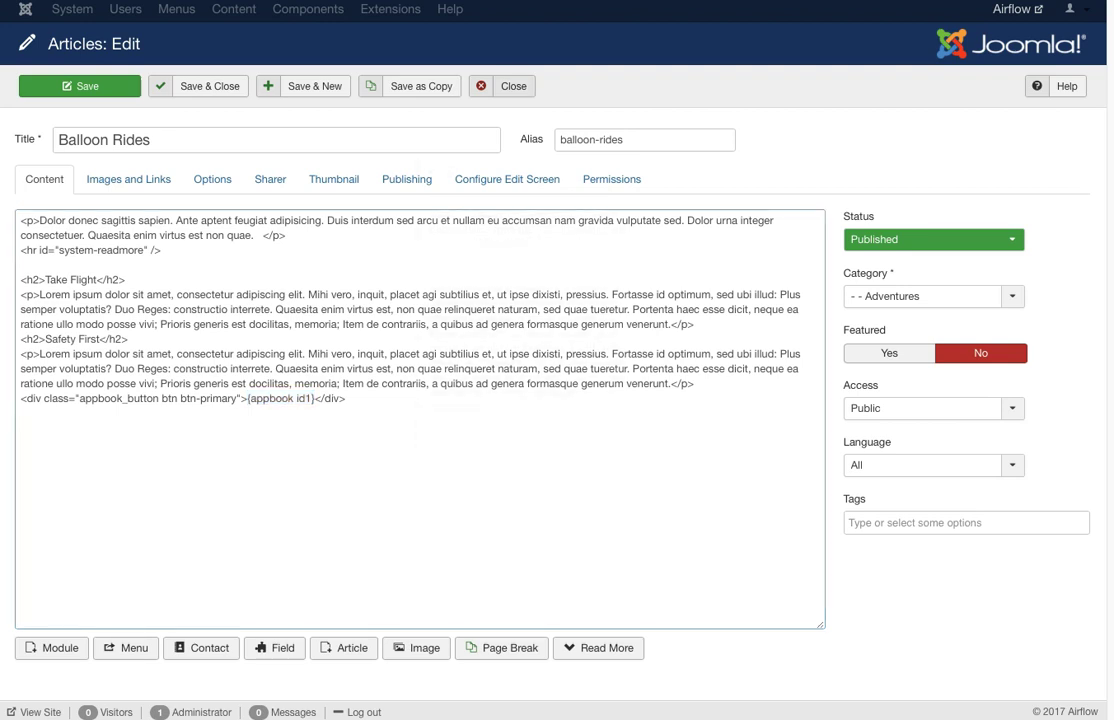
Leave the article and open the Balloon Rides calendar in the Appointment Book component.
click(355, 9)
mouse_move(380, 56)
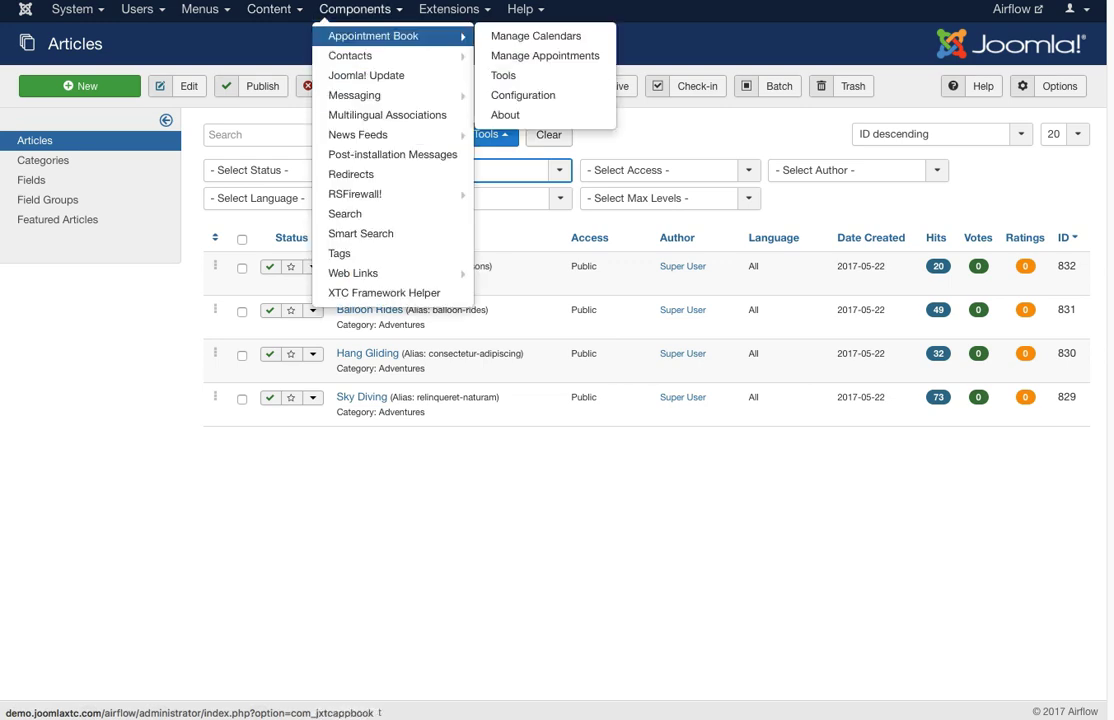
click(373, 36)
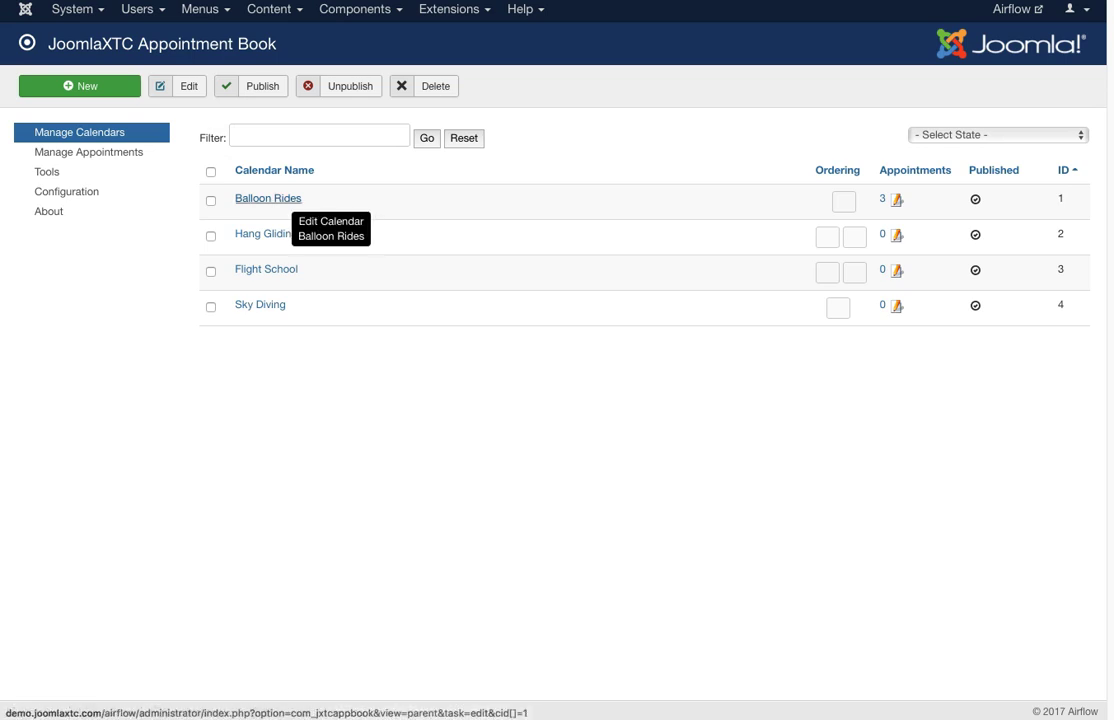
click(268, 198)
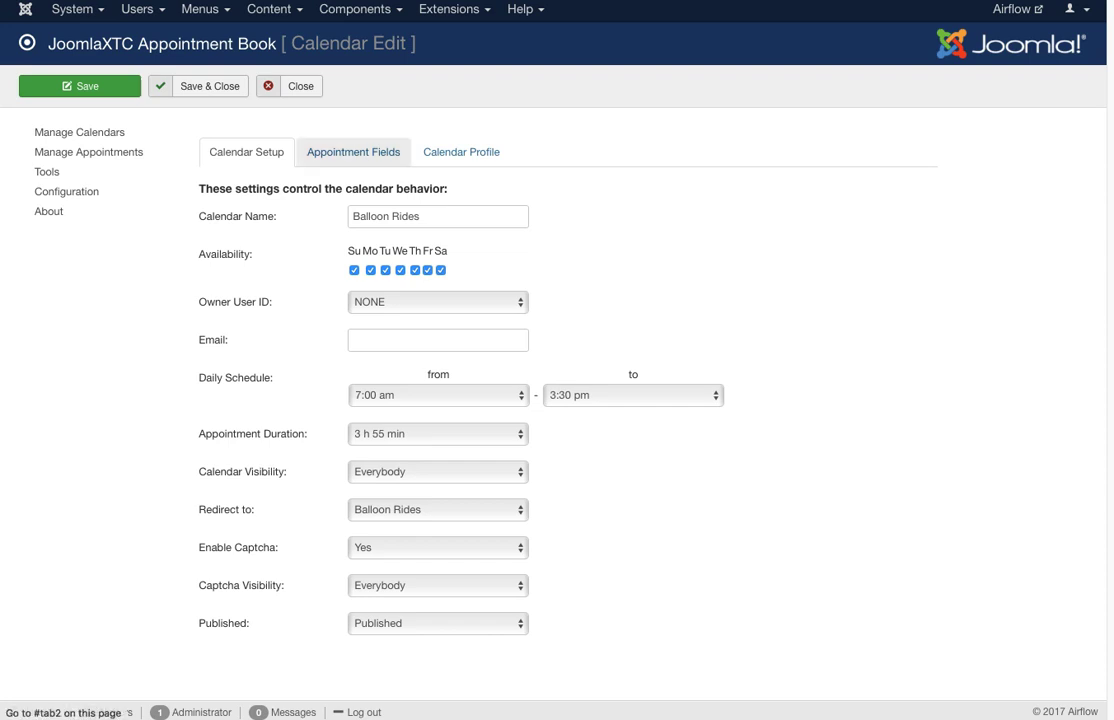
Review the calendar's Appointment Fields and highlight all the HTML in its Calendar Profile, then leave the calendar.
click(353, 152)
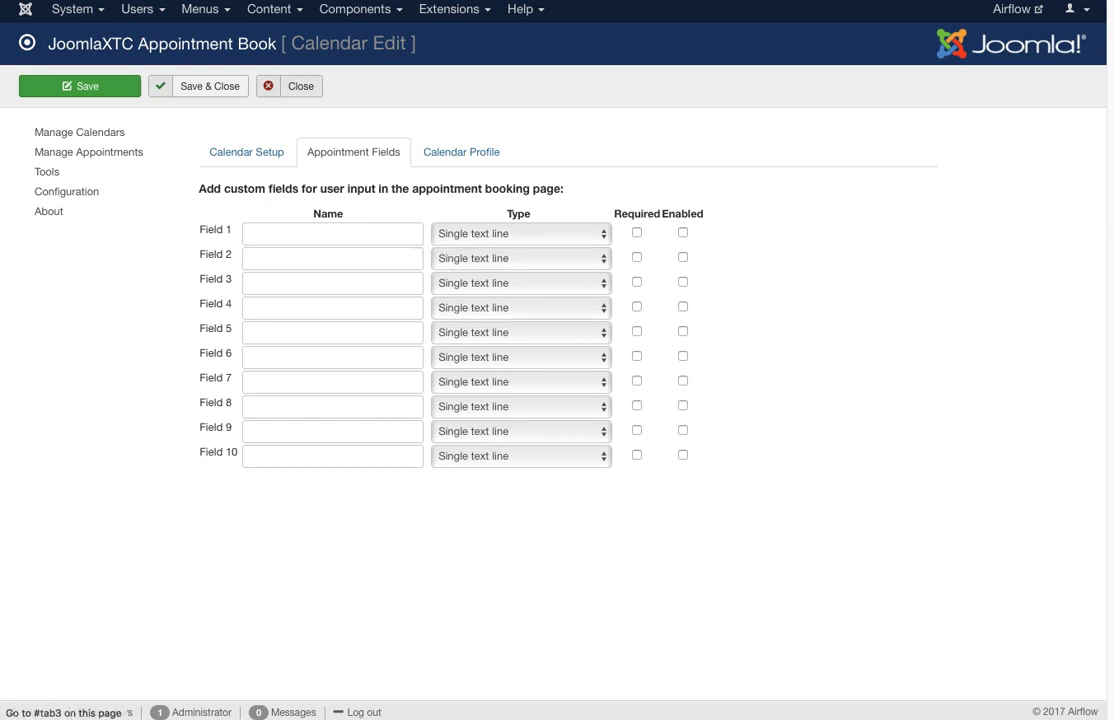
click(461, 152)
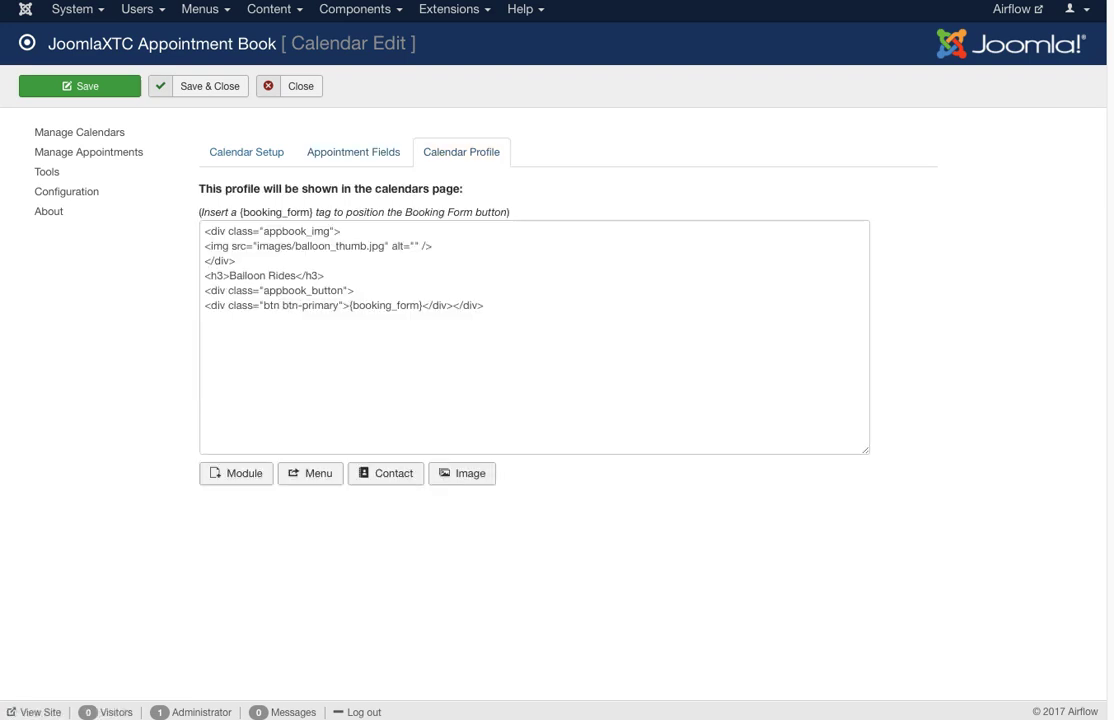
drag(484, 305, 204, 231)
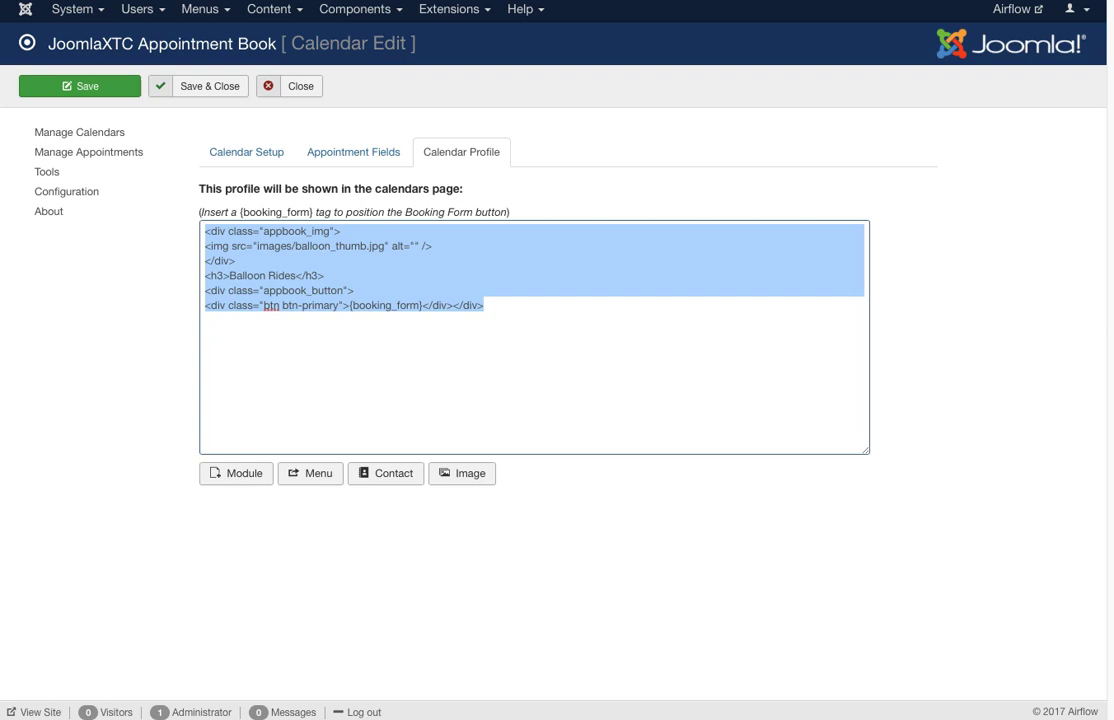
key(Right)
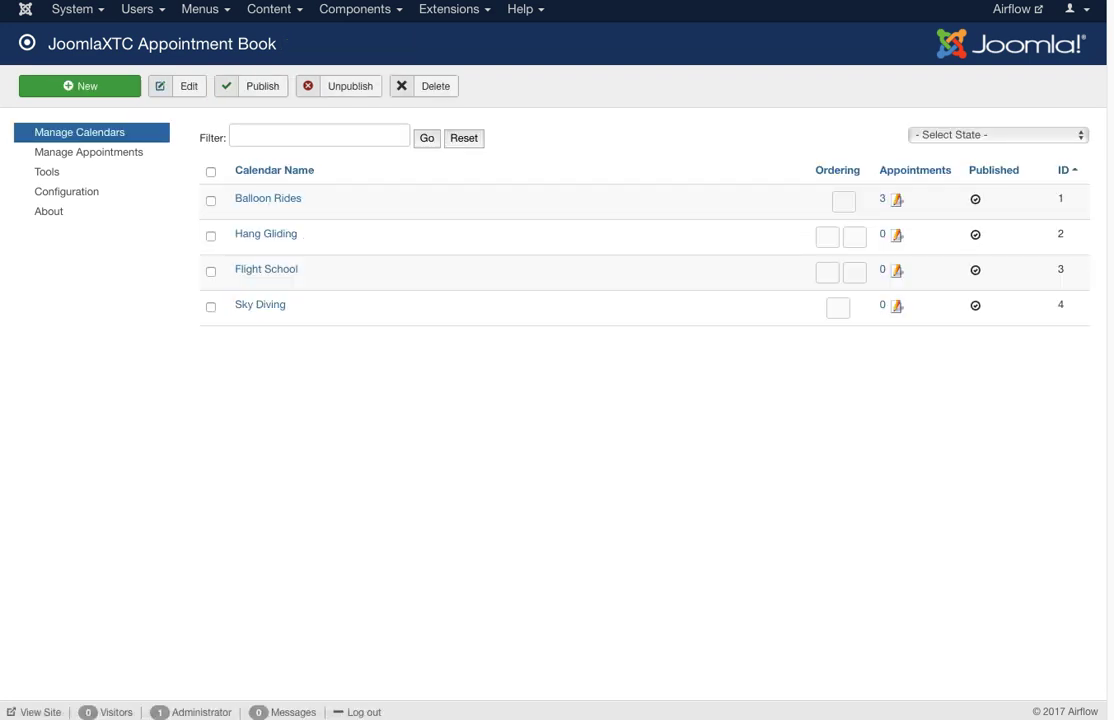
Open the Airflow - Default site template style and show its Default Layout choices.
click(453, 9)
mouse_move(452, 110)
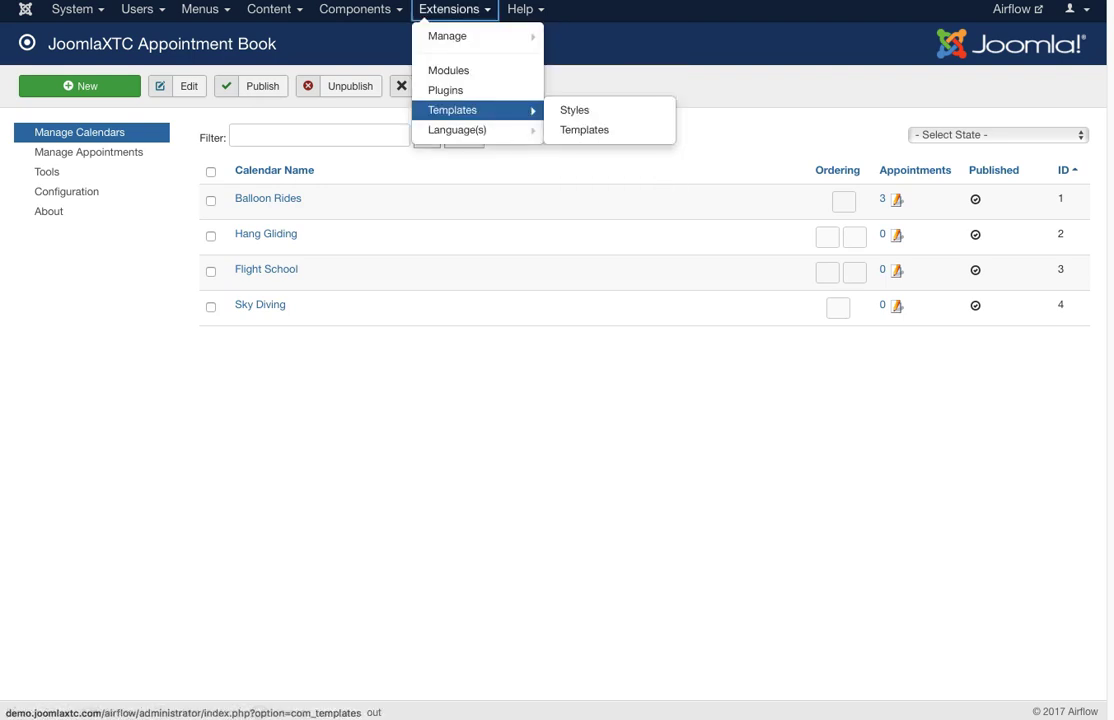
click(575, 110)
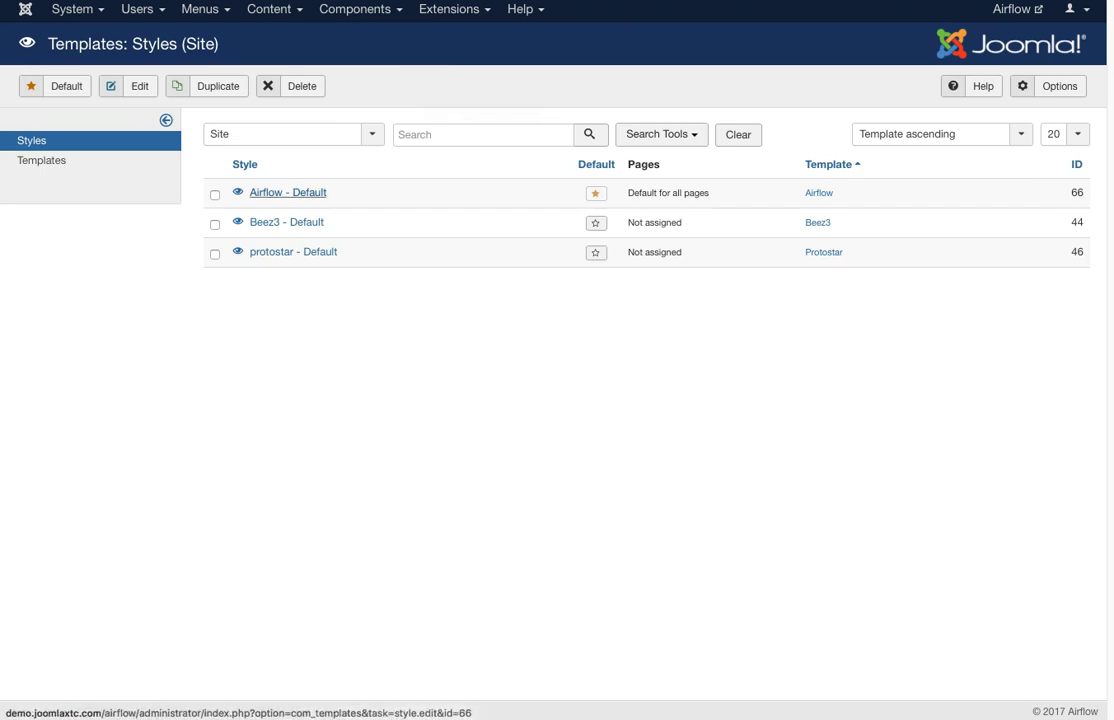
click(288, 192)
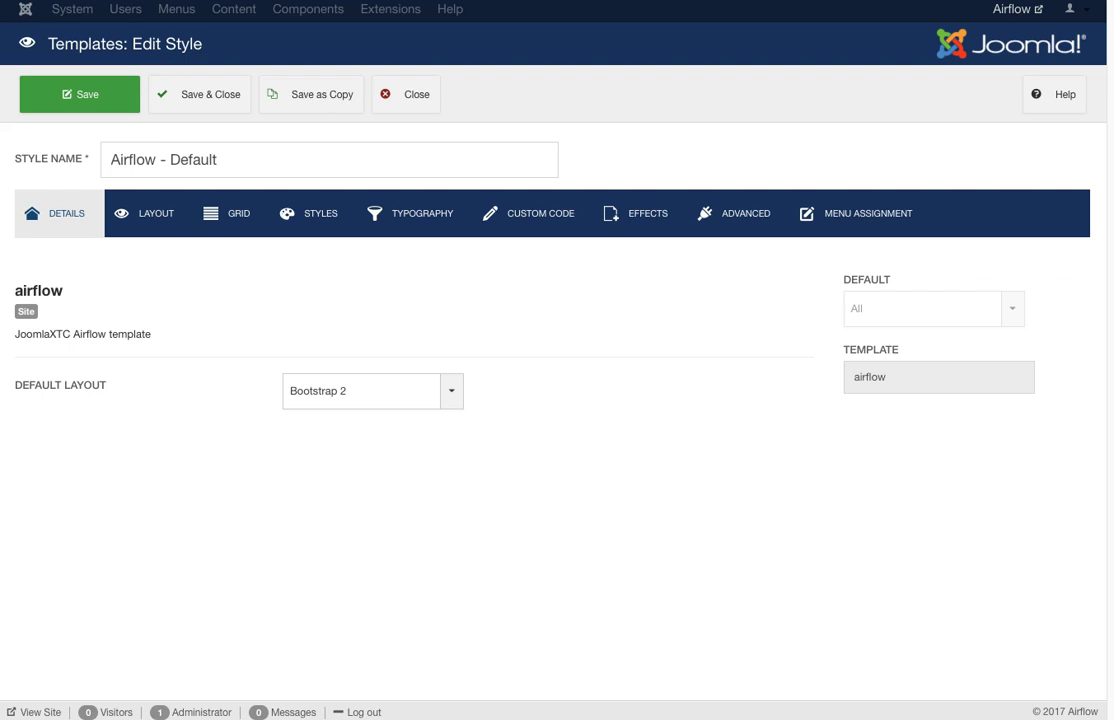
click(370, 391)
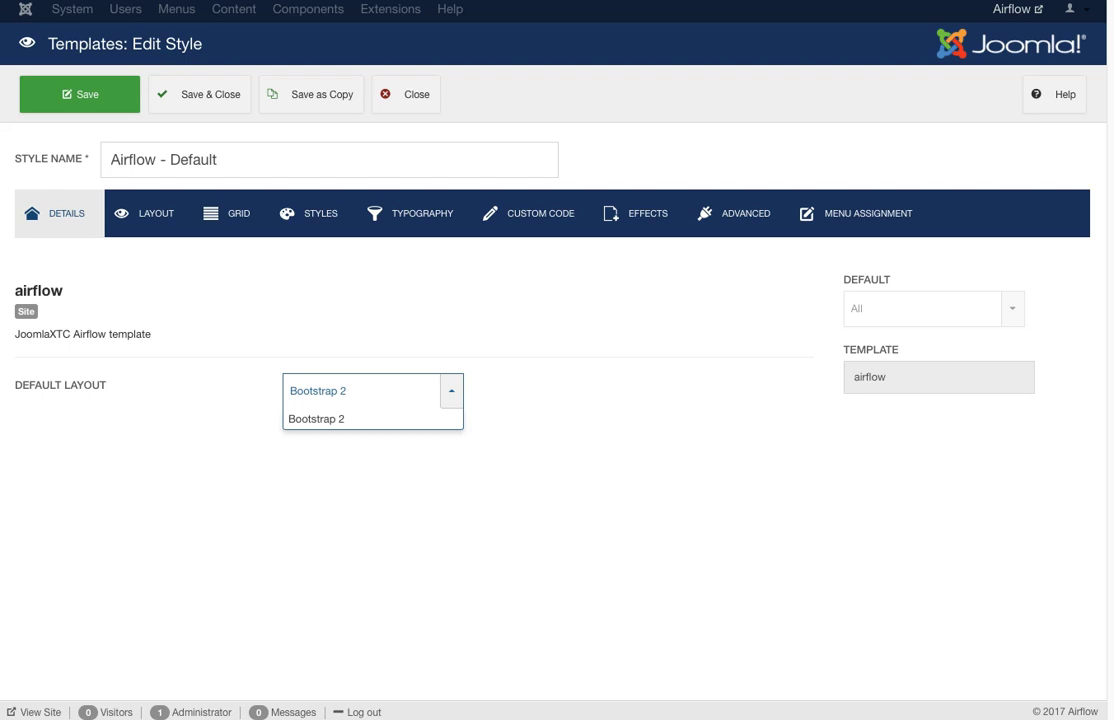
View the module map of the Bootstrap 2 layout and close it again.
click(145, 213)
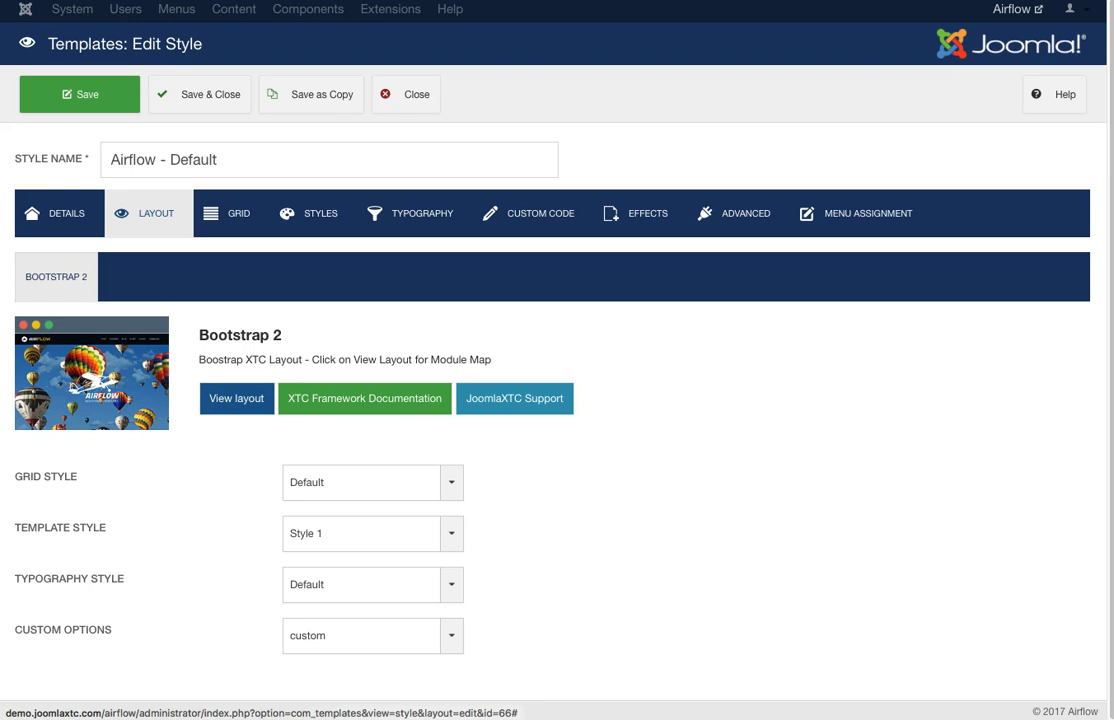
click(236, 398)
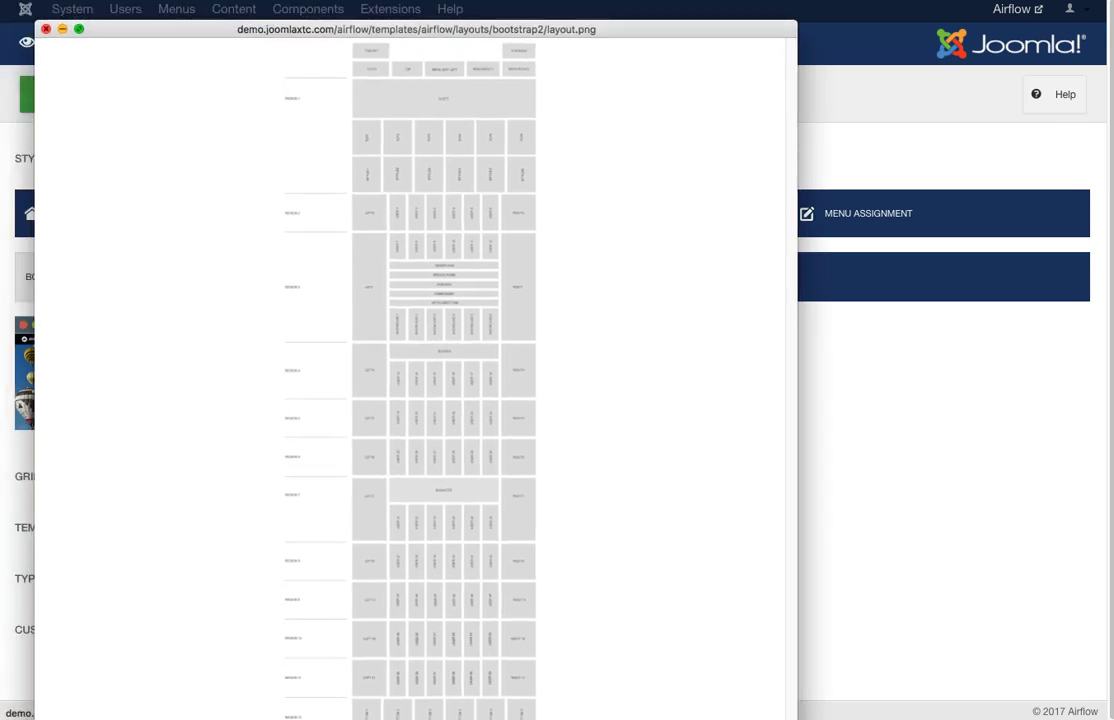
click(45, 29)
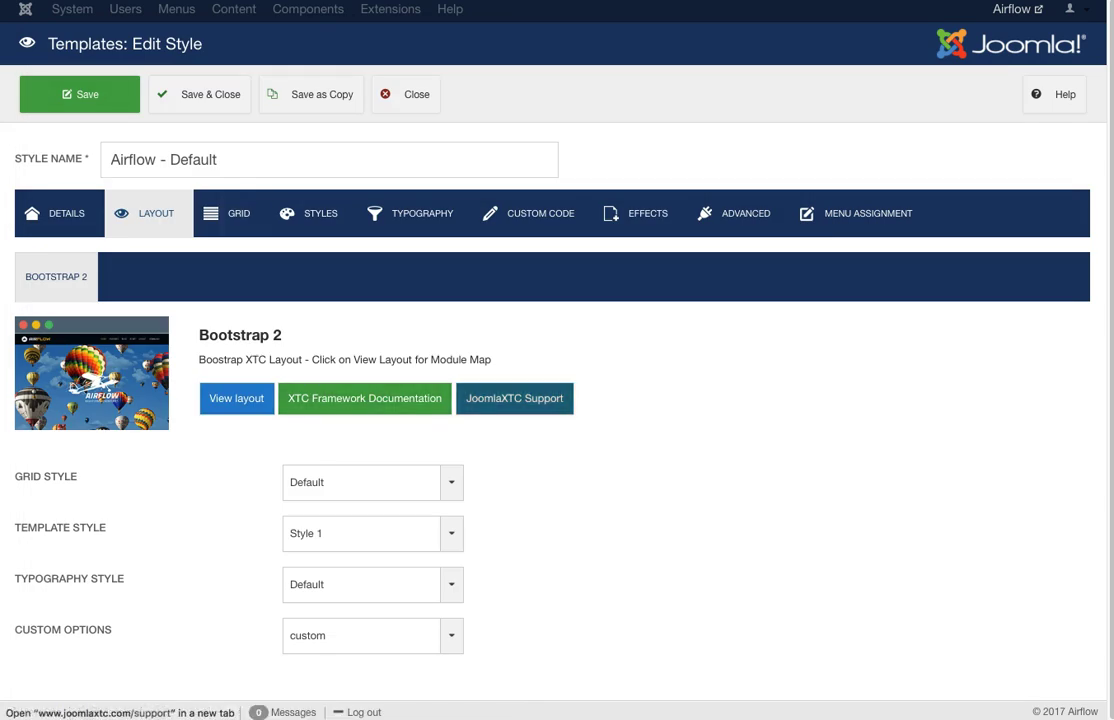
Check the layout's style choices, keeping Grid Style Default, Template Style Style 1, Typography Style Default and Custom Options custom.
click(372, 482)
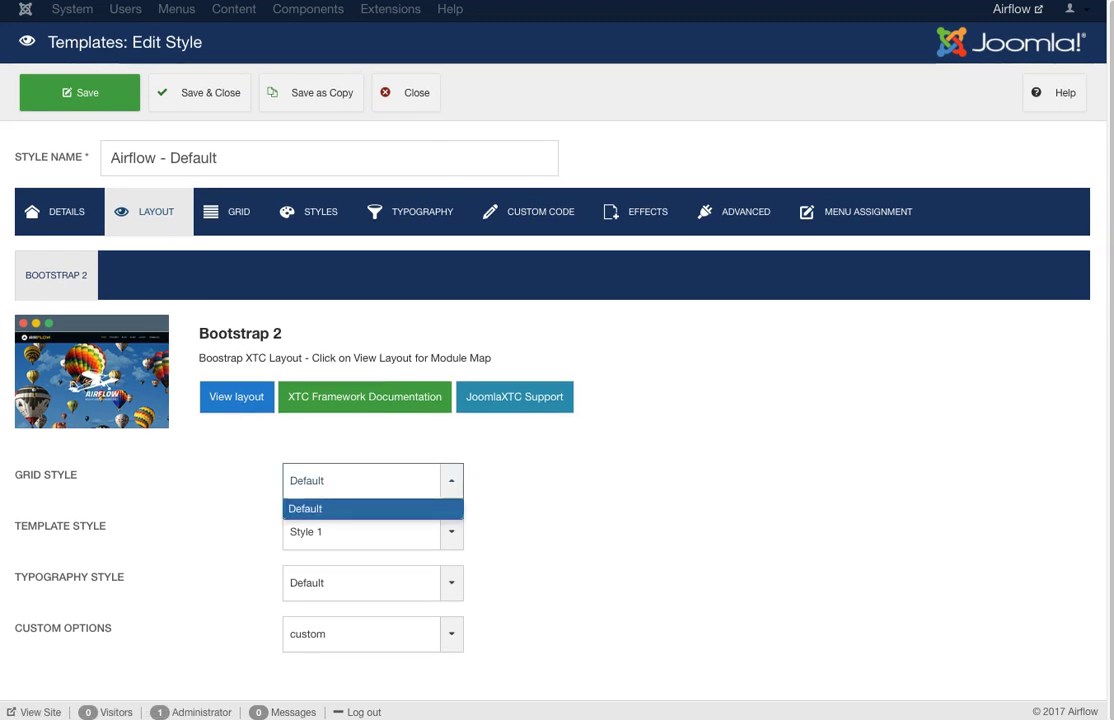
click(372, 508)
click(372, 532)
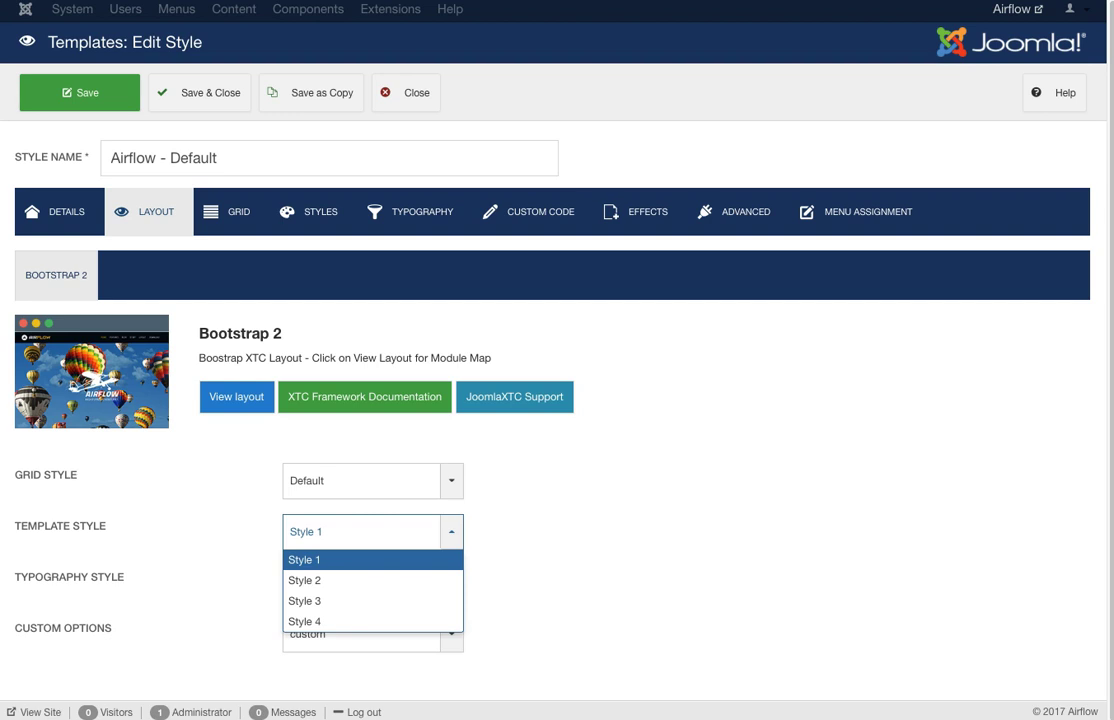
click(372, 559)
click(372, 582)
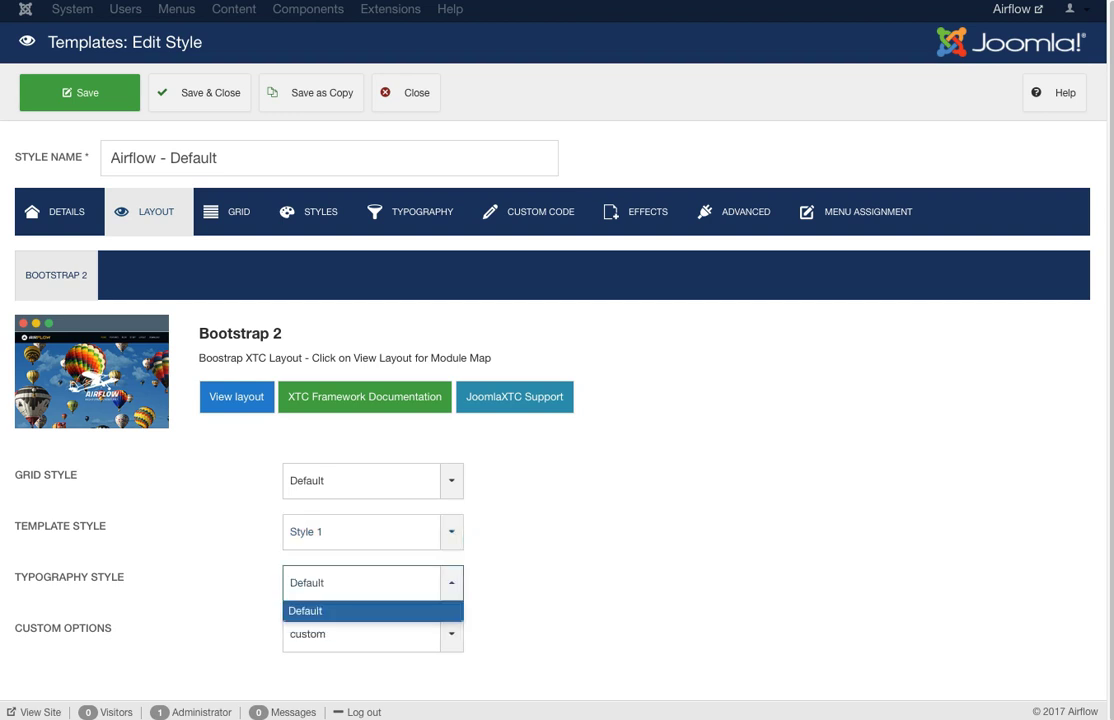
click(372, 610)
click(372, 633)
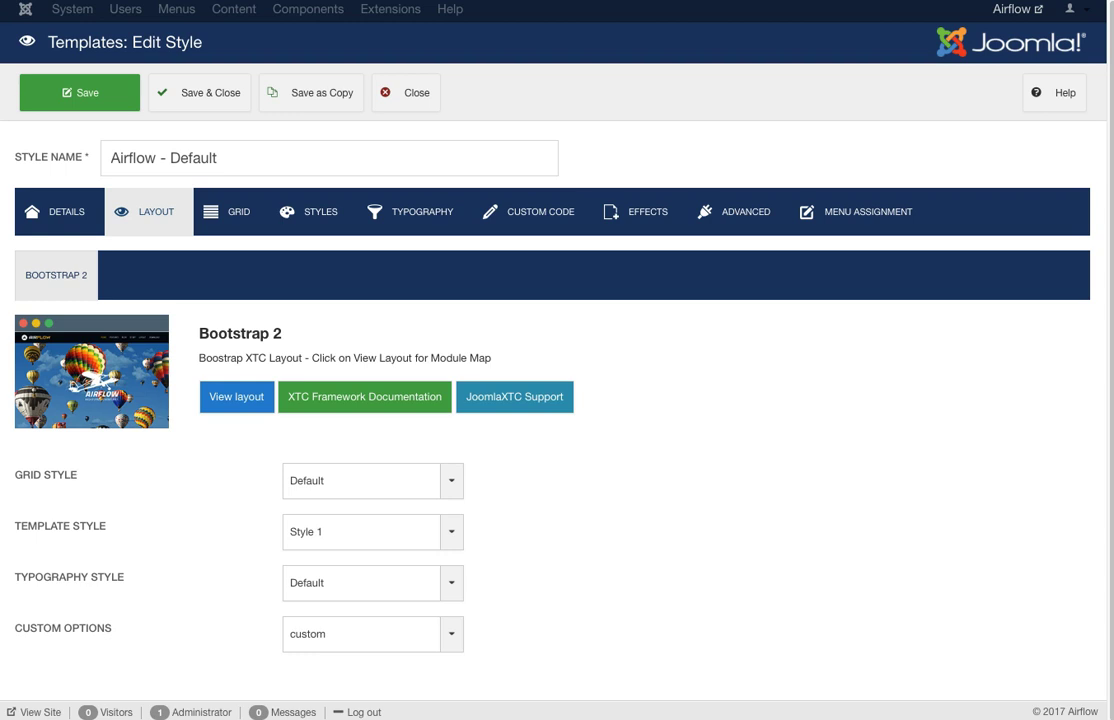
Examine the Default grid's Body settings, including the Body Width choices and the mobile padding.
click(228, 212)
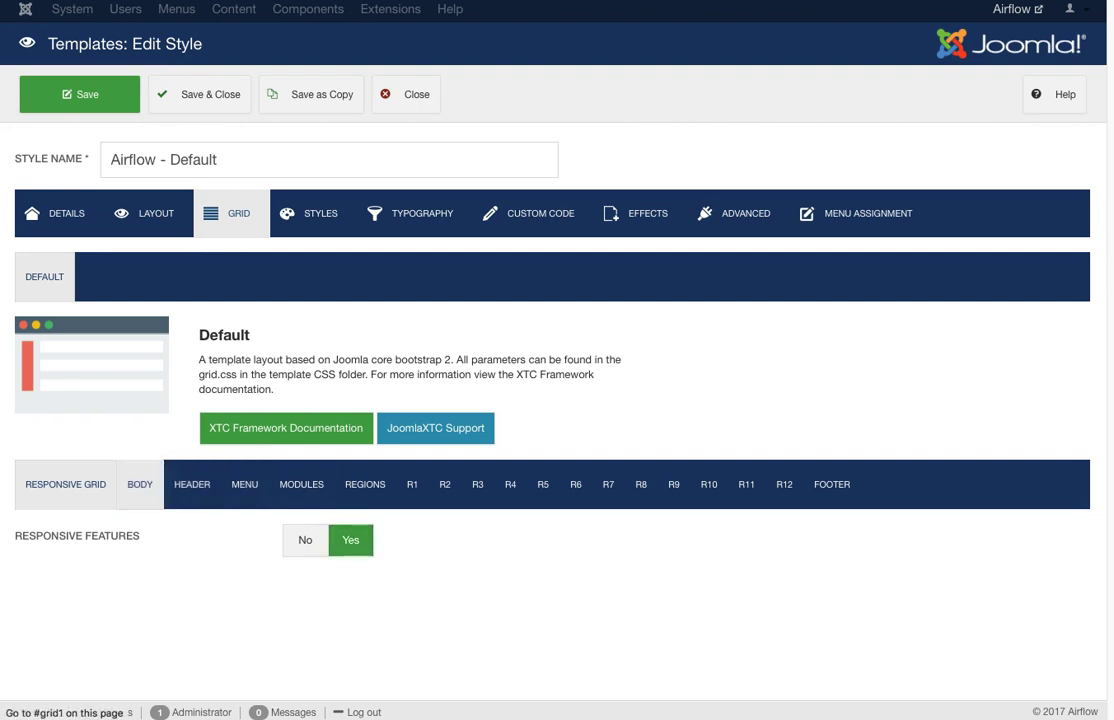
click(140, 484)
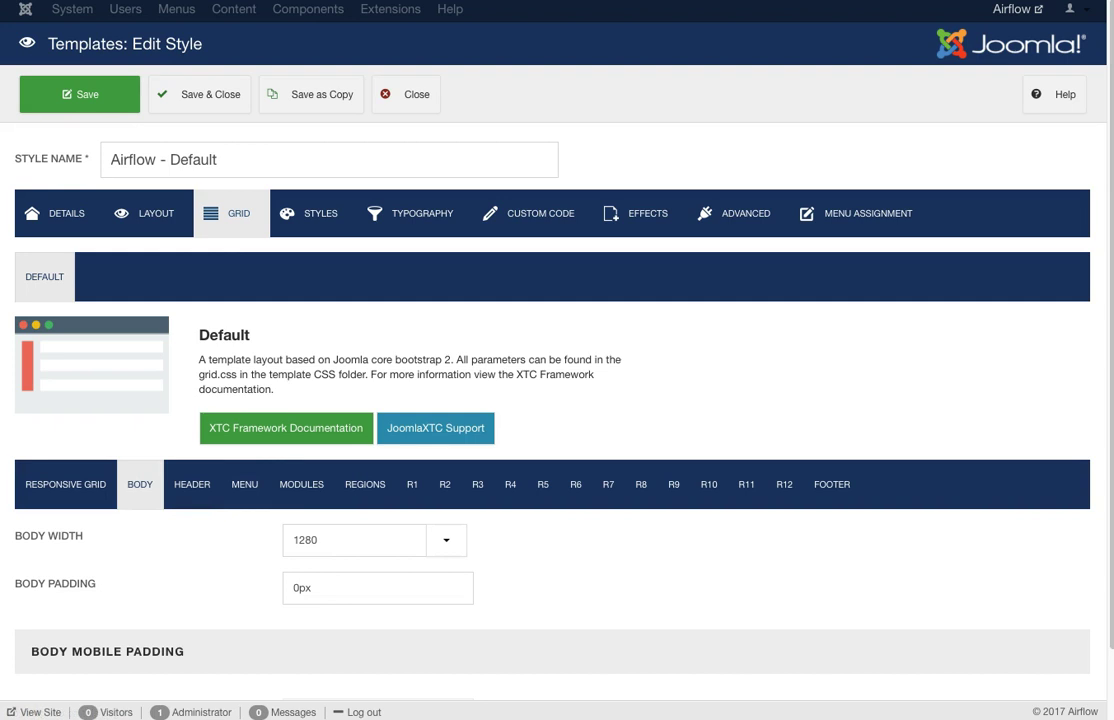
scroll(557, 400, down, 2)
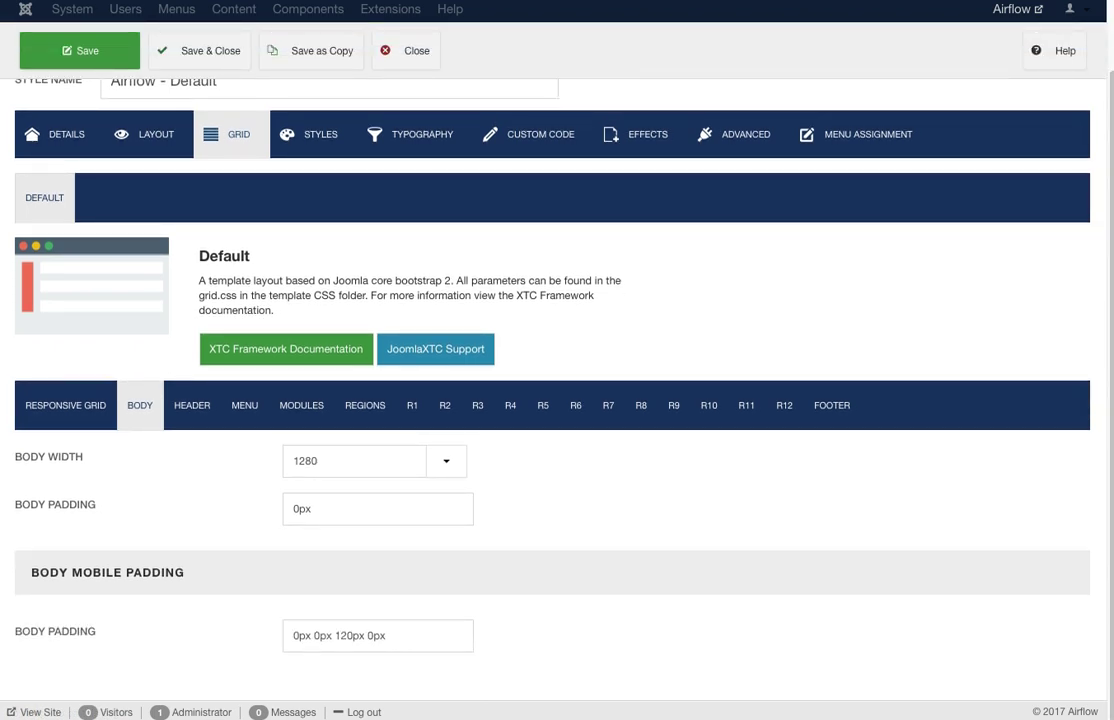
click(355, 460)
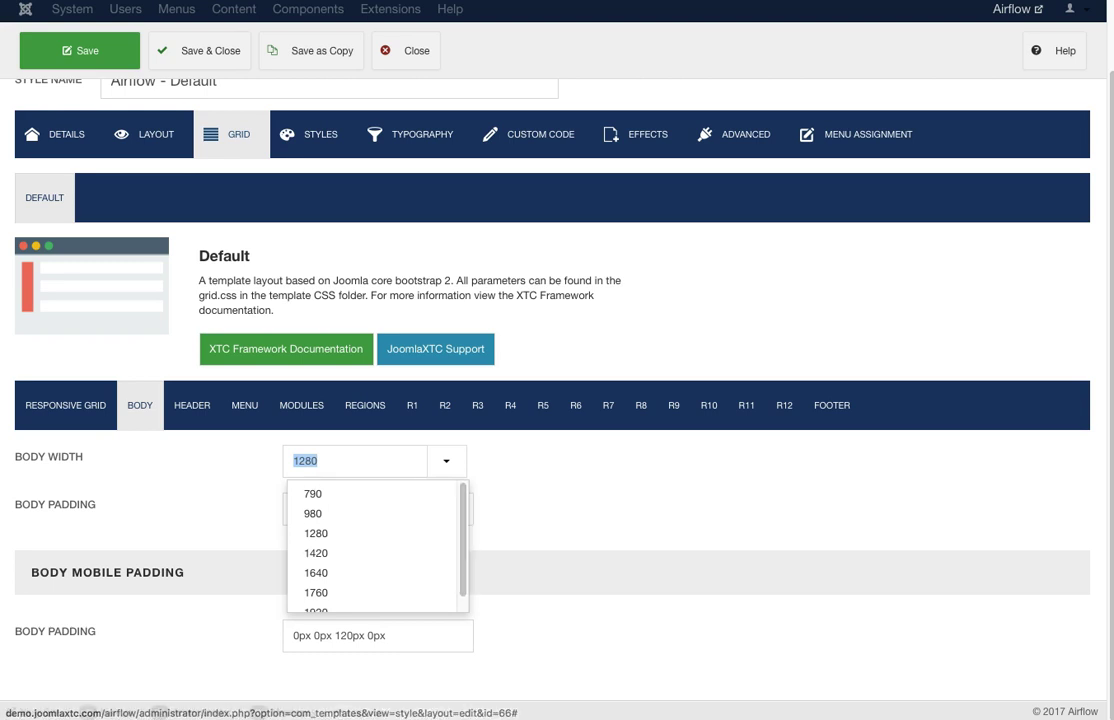
click(318, 460)
key(Escape)
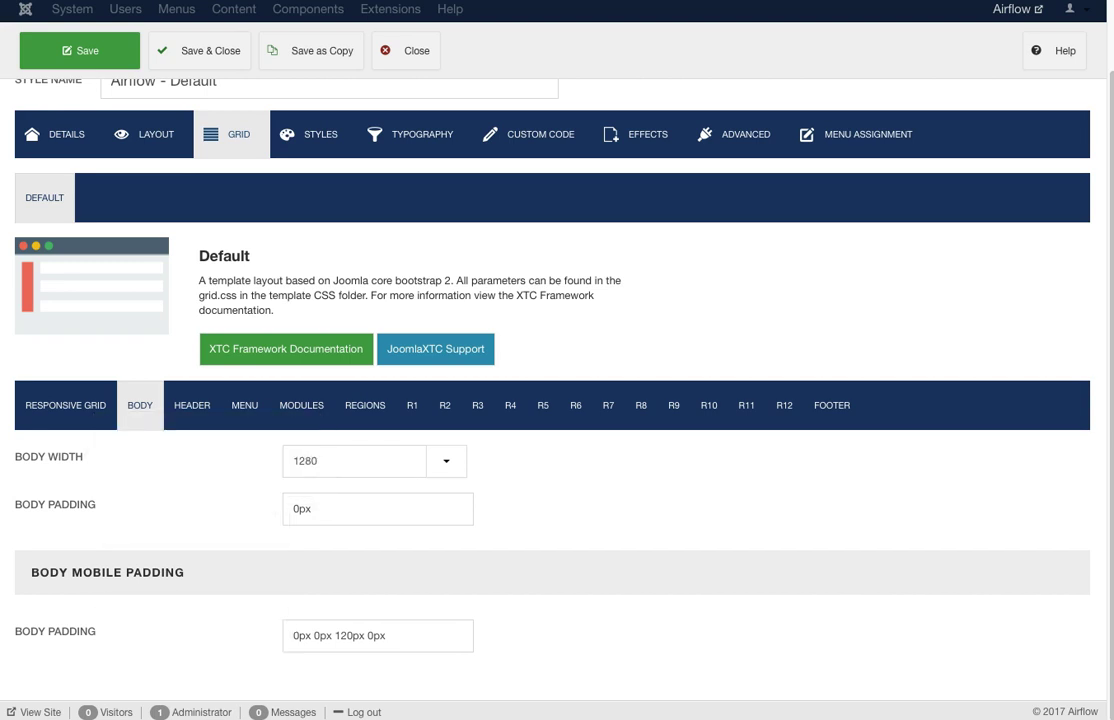
Examine the grid's Header settings for stickiness, width, height, padding and device padding, comparing them with the Body settings.
click(192, 405)
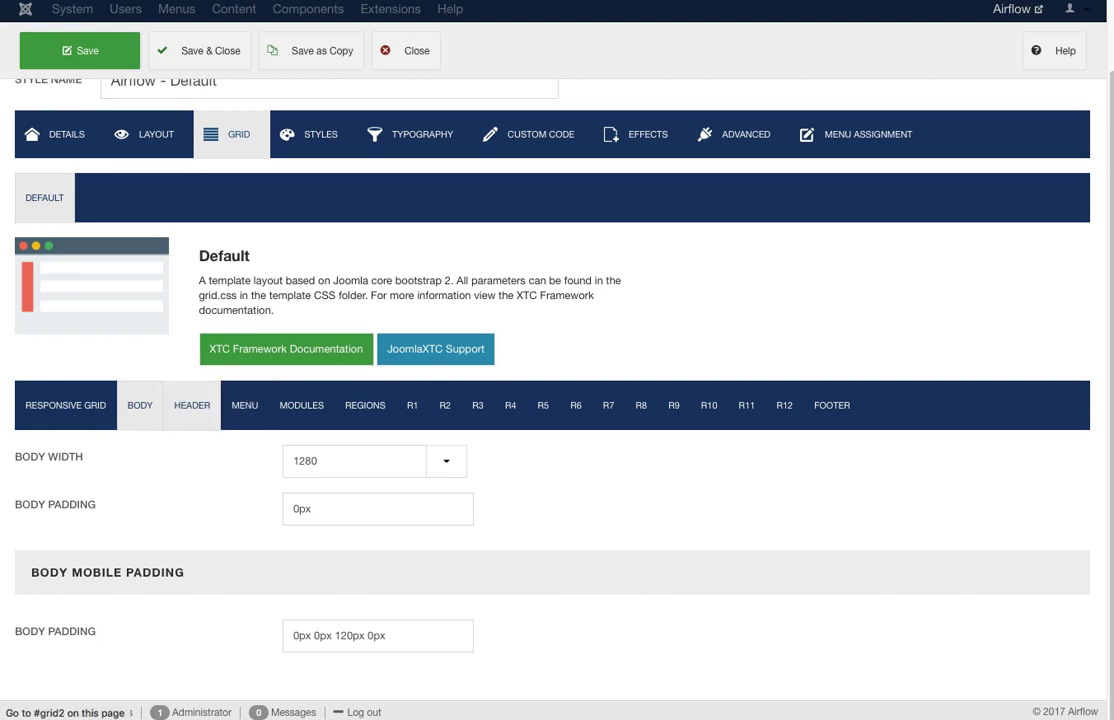
scroll(557, 400, down, 2)
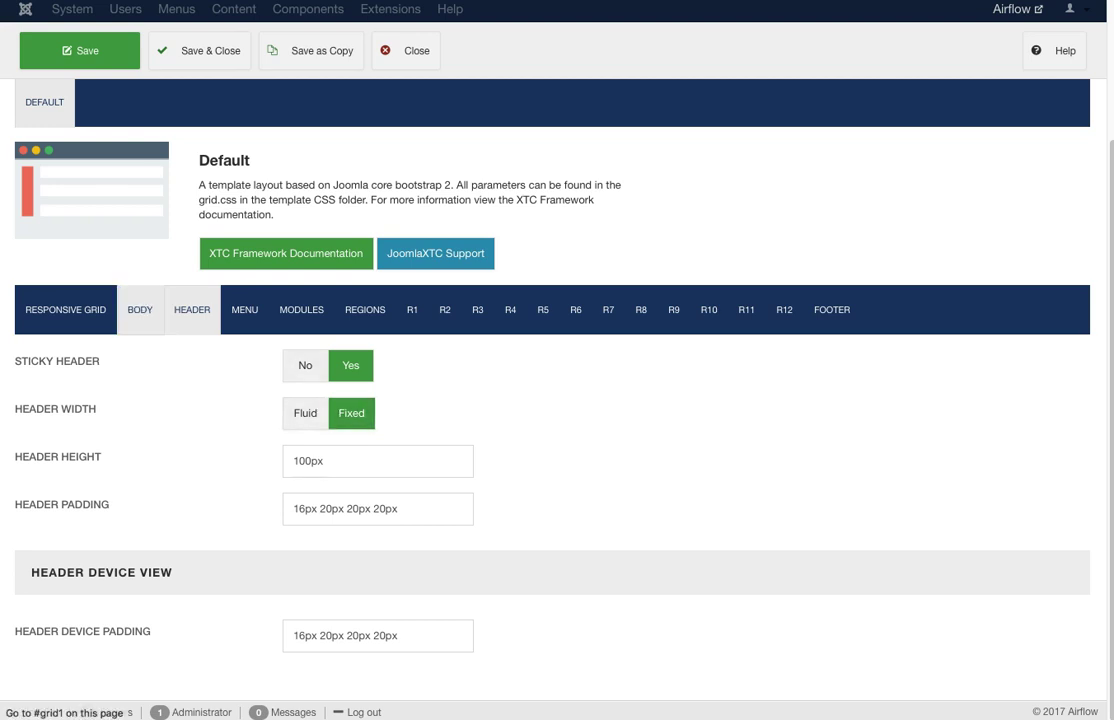
click(140, 310)
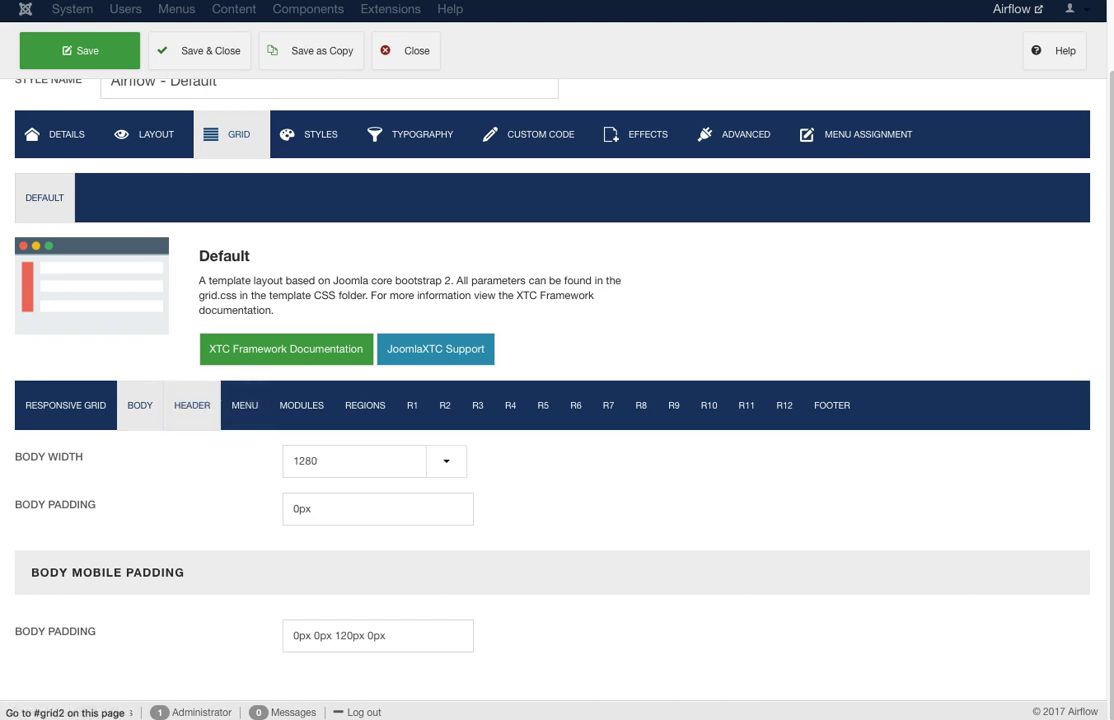
click(192, 405)
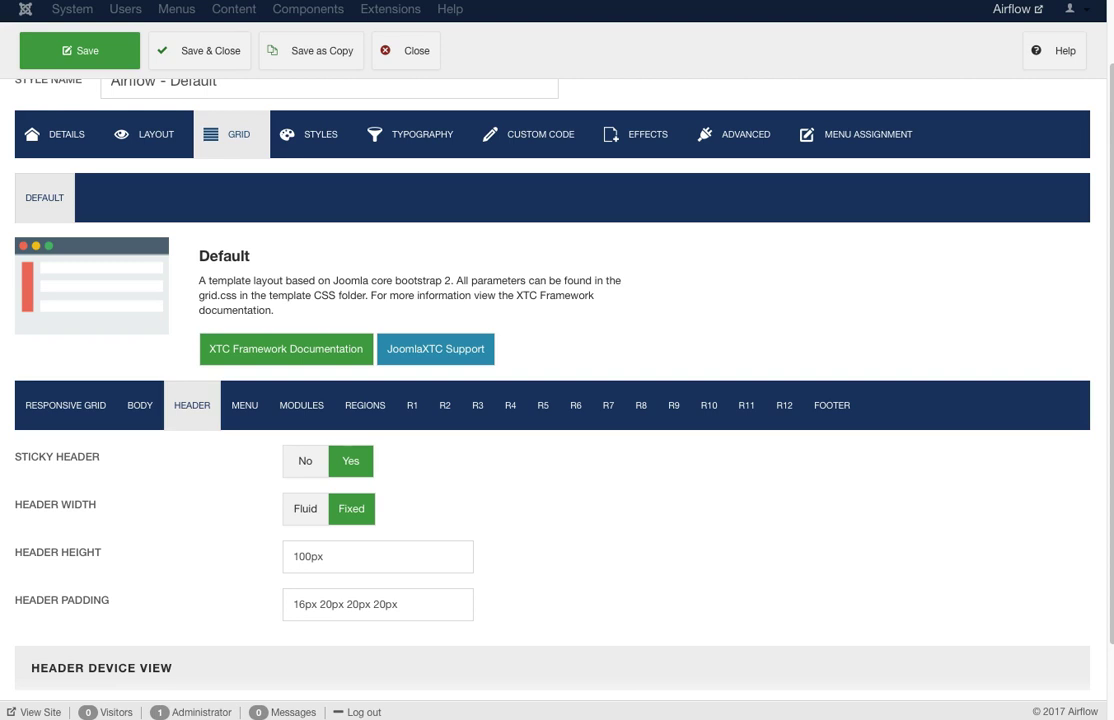
scroll(557, 400, down, 2)
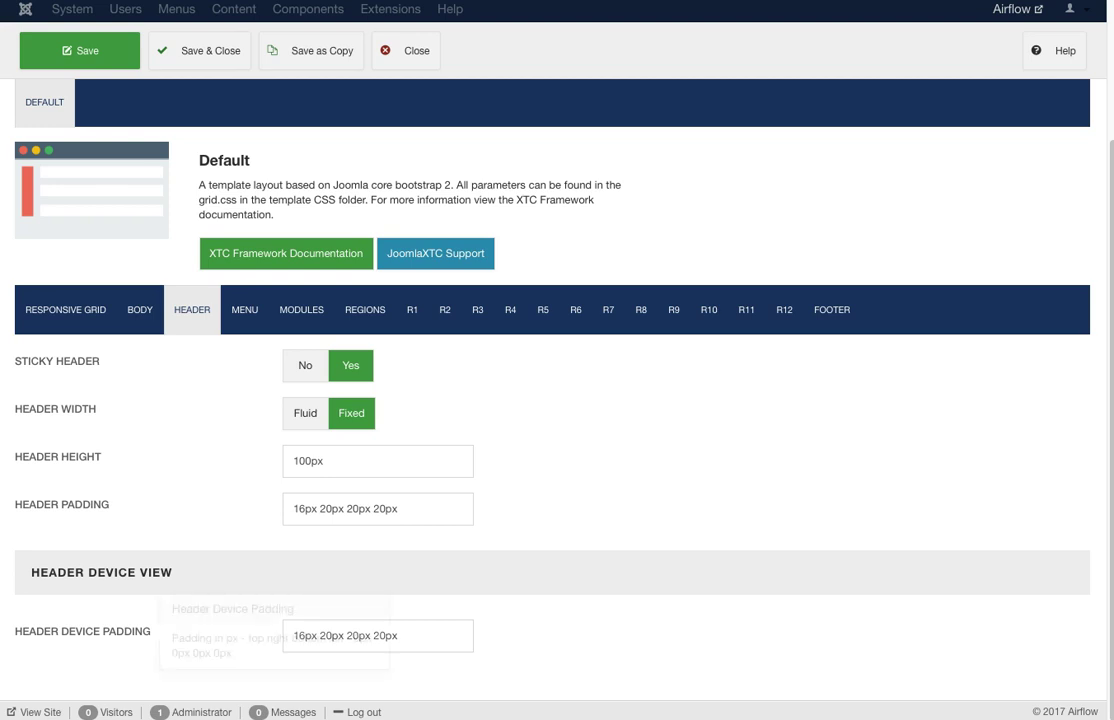
Show the grid's Menu settings for the main menu and drop-down menu.
click(244, 309)
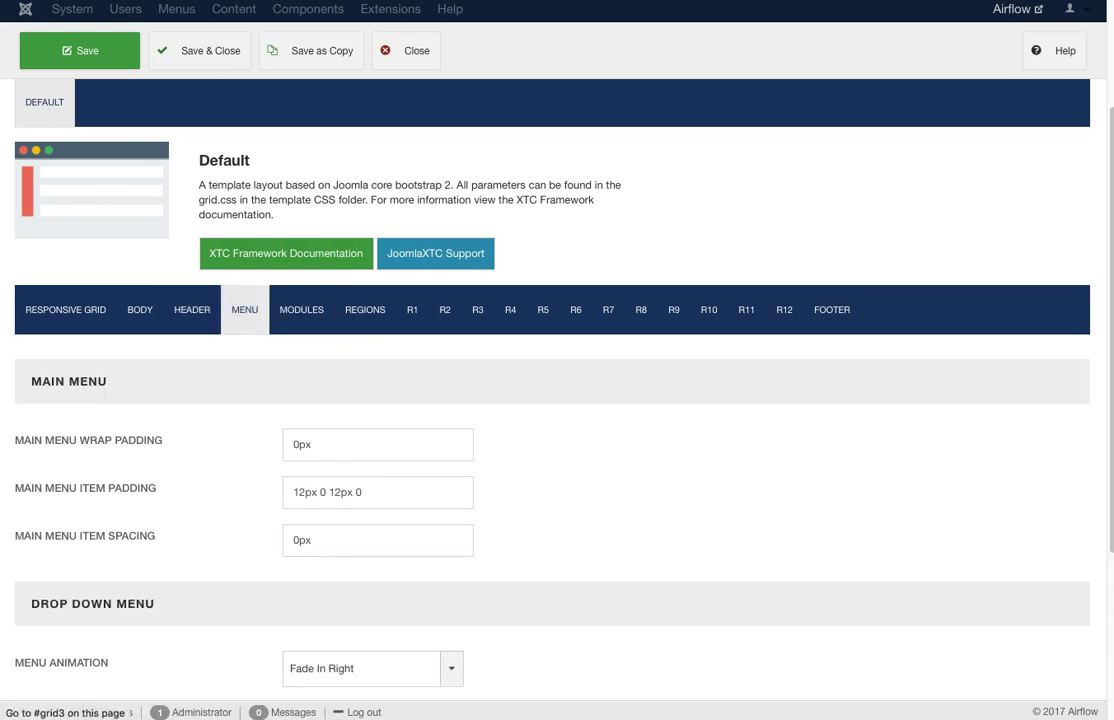
Review the main menu padding and spacing settings in the grid's menu section.
scroll(557, 400, down, 3)
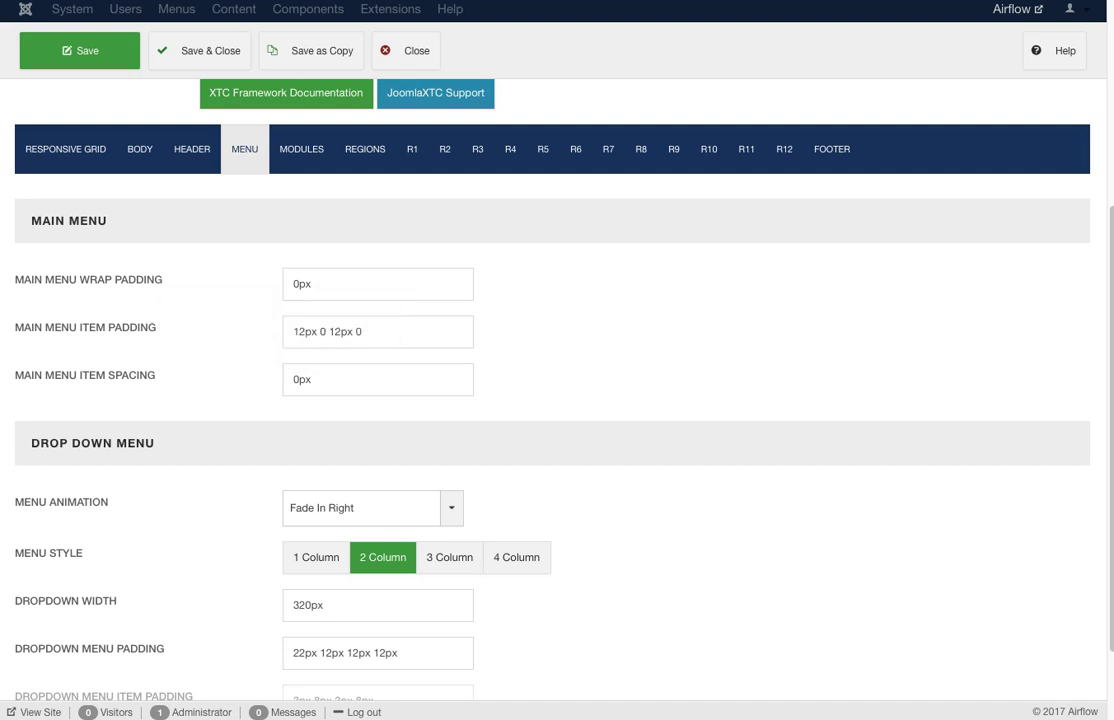
mouse_move(85, 375)
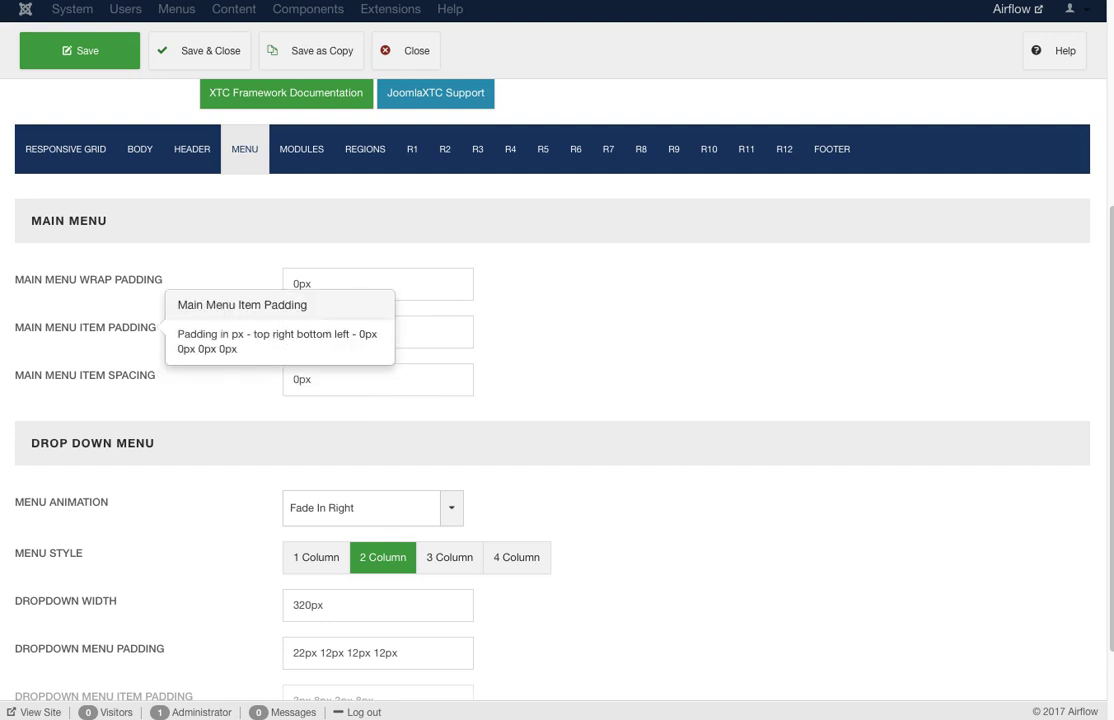
scroll(550, 400, down, 3)
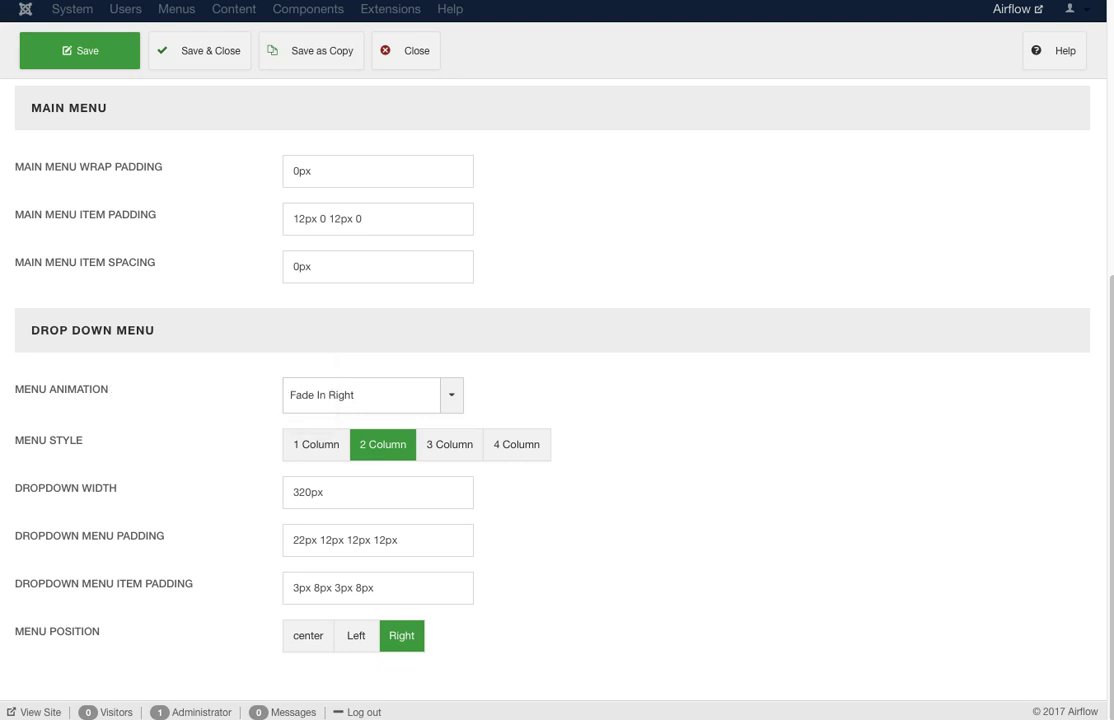
Look through the available drop-down menu animations without changing the choice, and check the menu style and dropdown width settings.
click(361, 394)
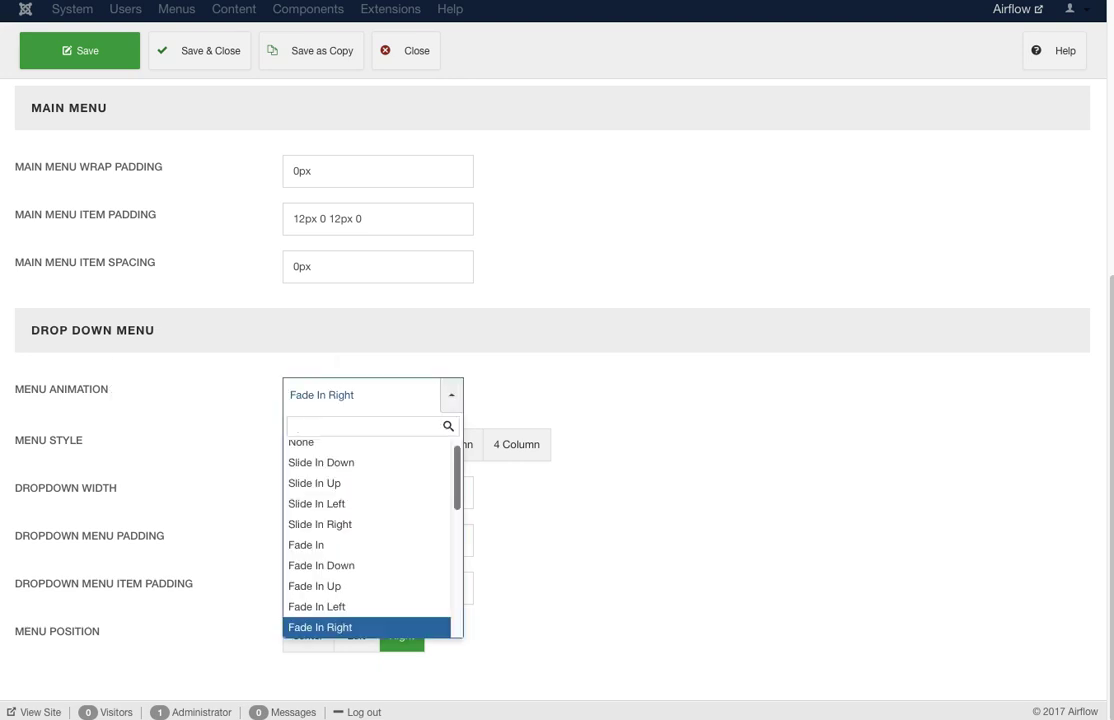
scroll(367, 530, down, 3)
scroll(367, 530, down, 5)
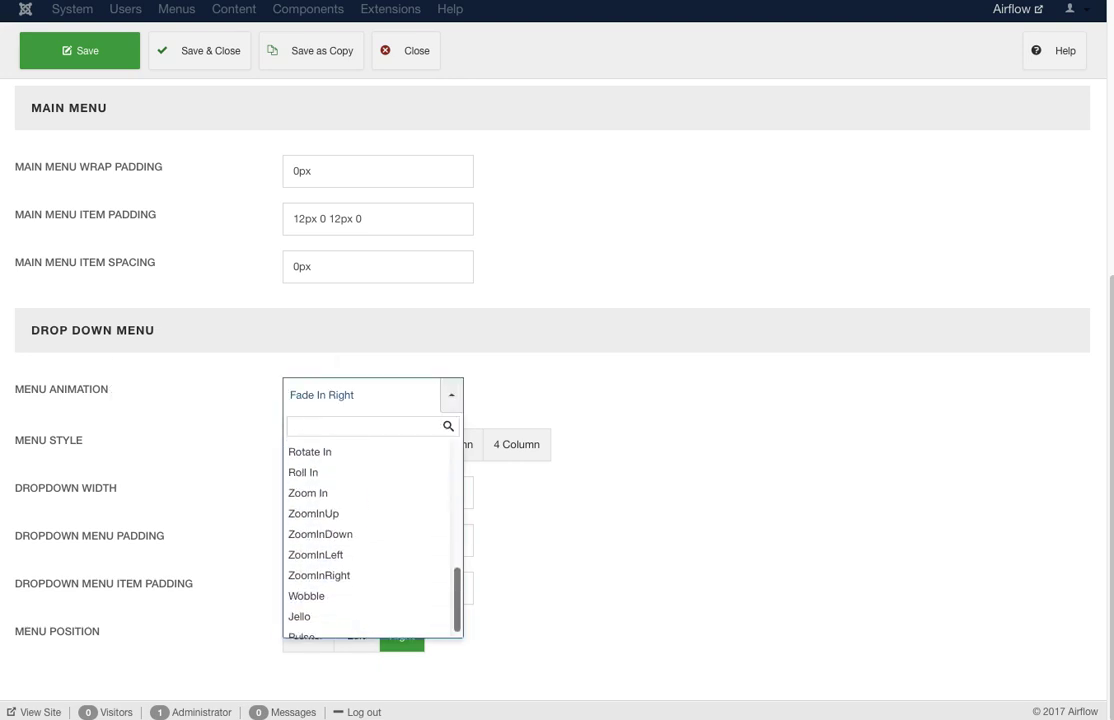
scroll(367, 530, down, 1)
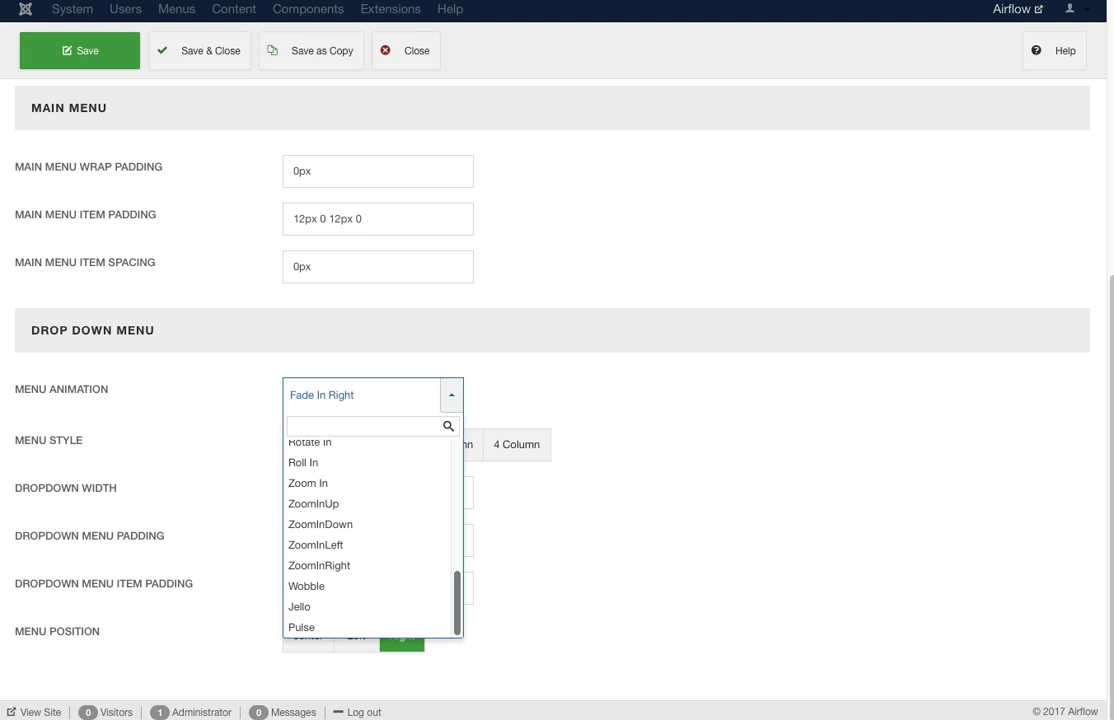
scroll(367, 530, up, 6)
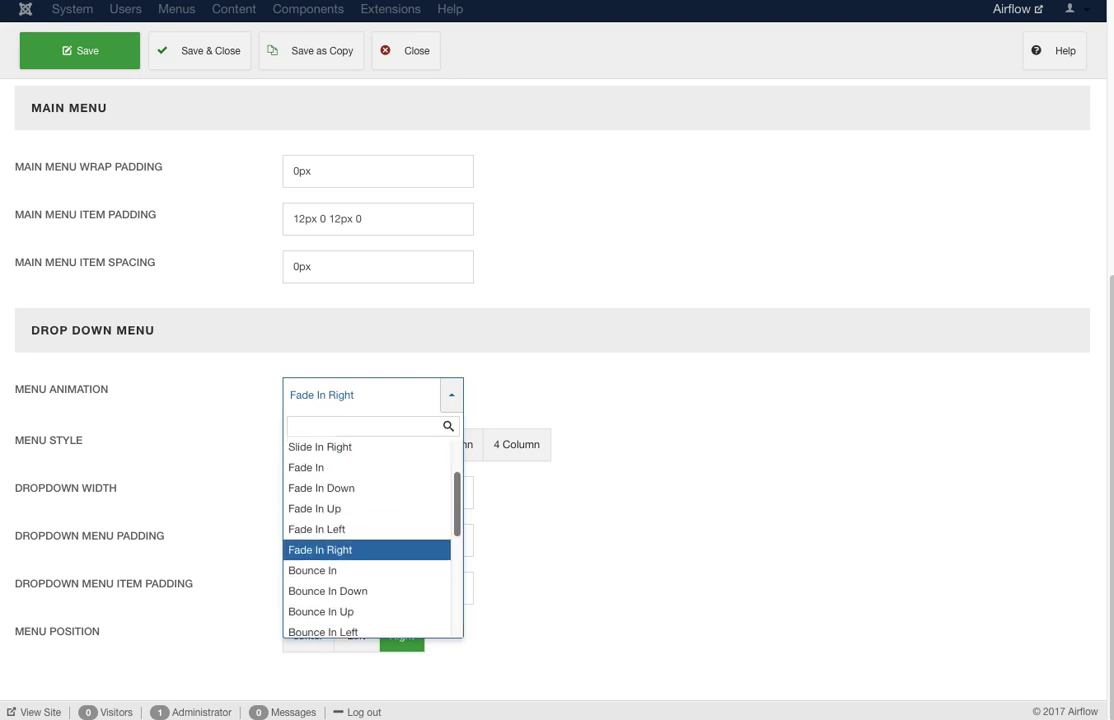
scroll(367, 530, up, 2)
scroll(367, 535, down, 1)
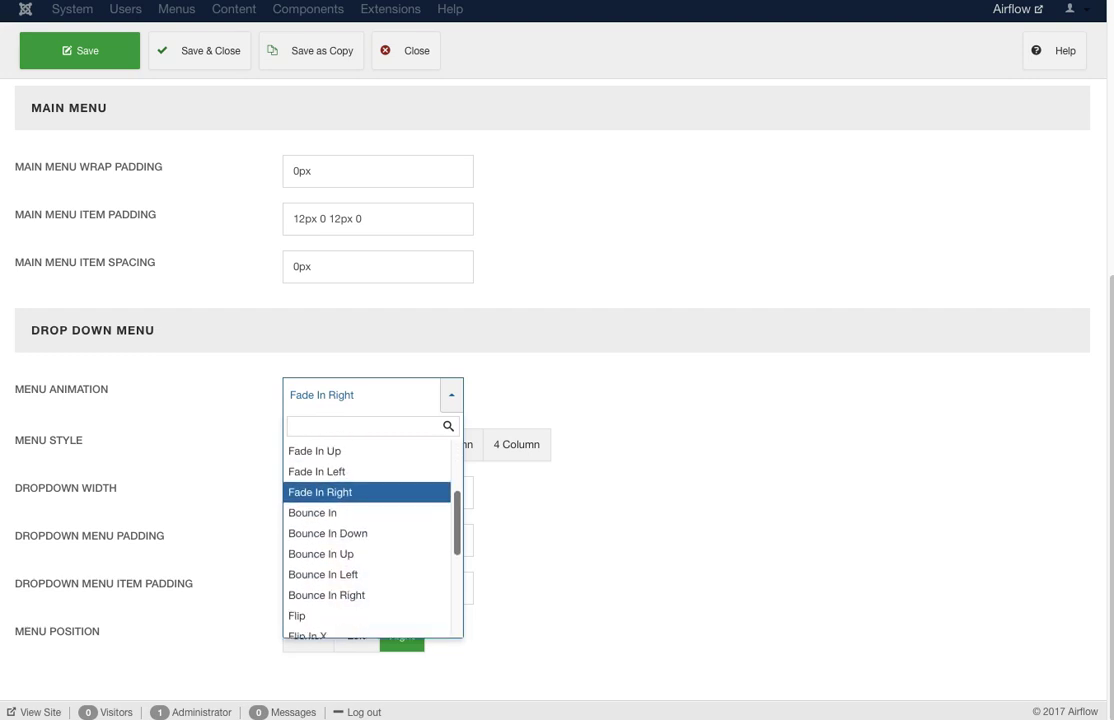
scroll(367, 535, up, 5)
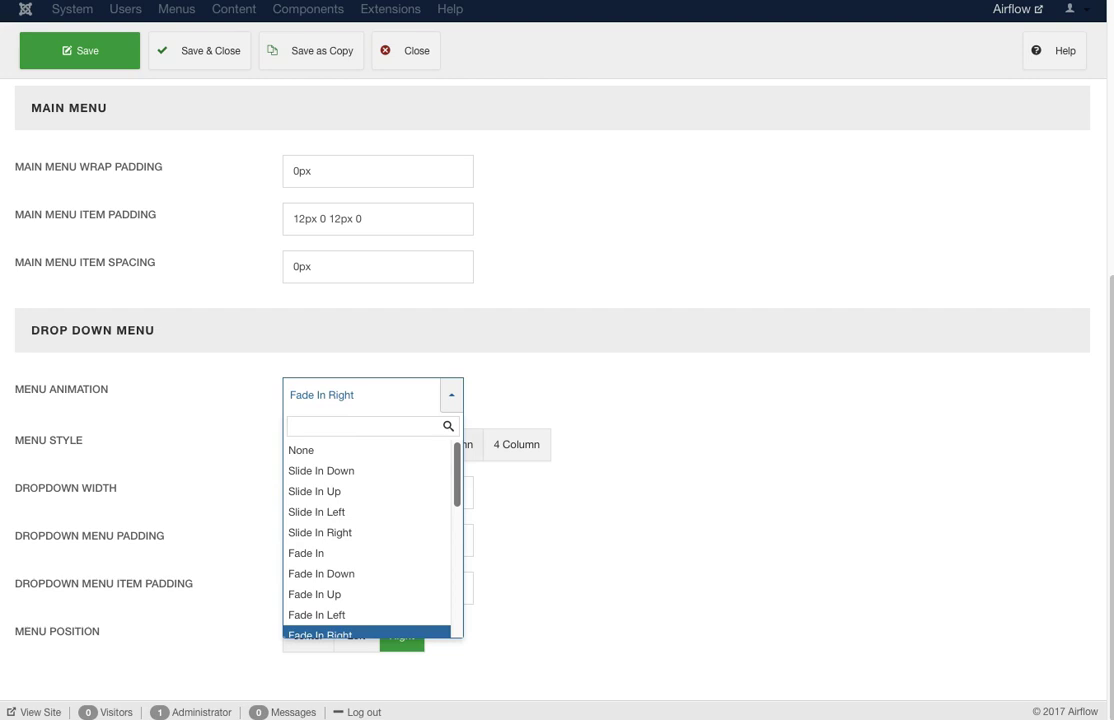
key(Escape)
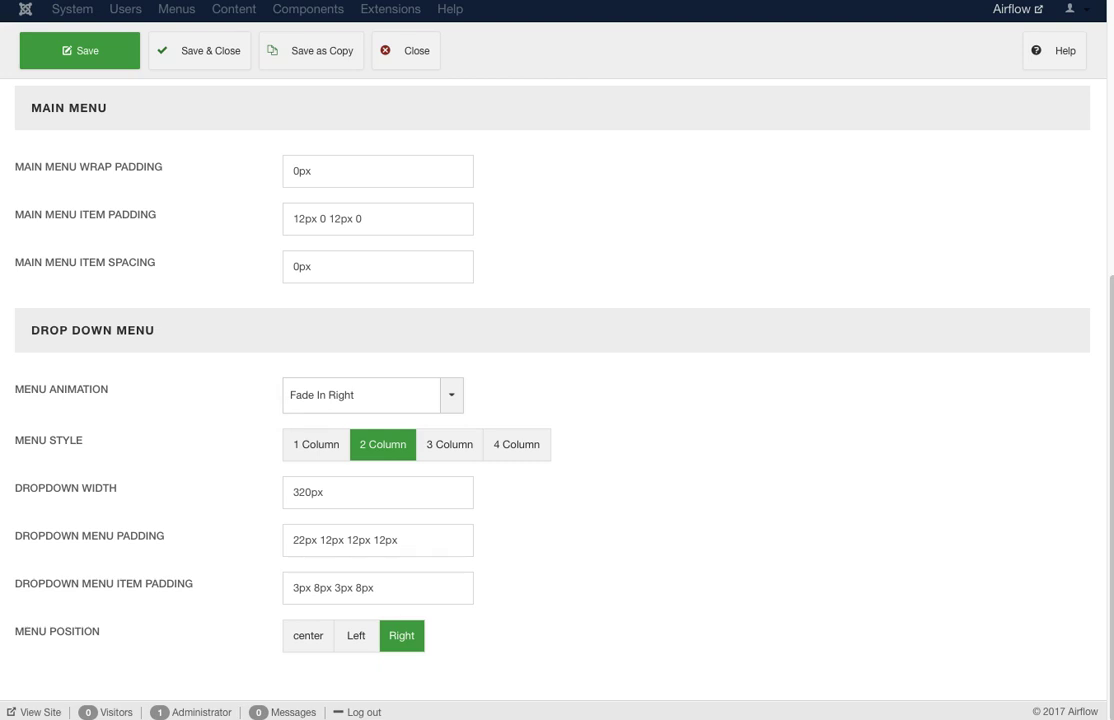
mouse_move(48, 440)
mouse_move(66, 488)
Show the grid's module settings and review the vertical separator and module padding options.
scroll(550, 400, up, 10)
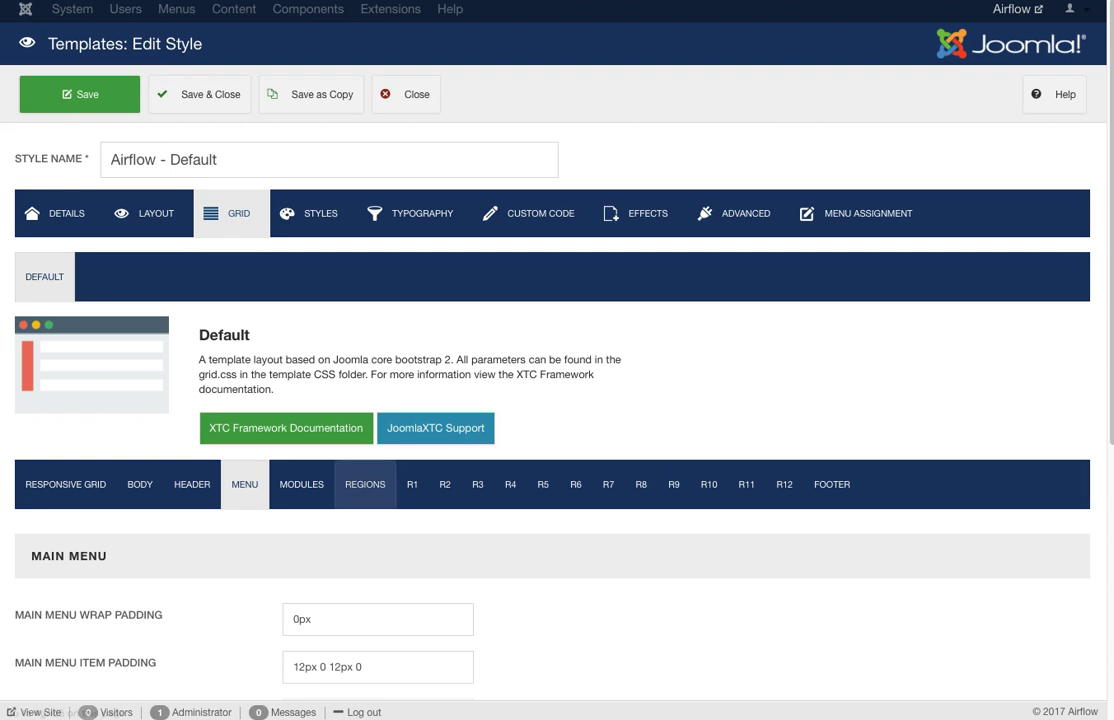
click(301, 484)
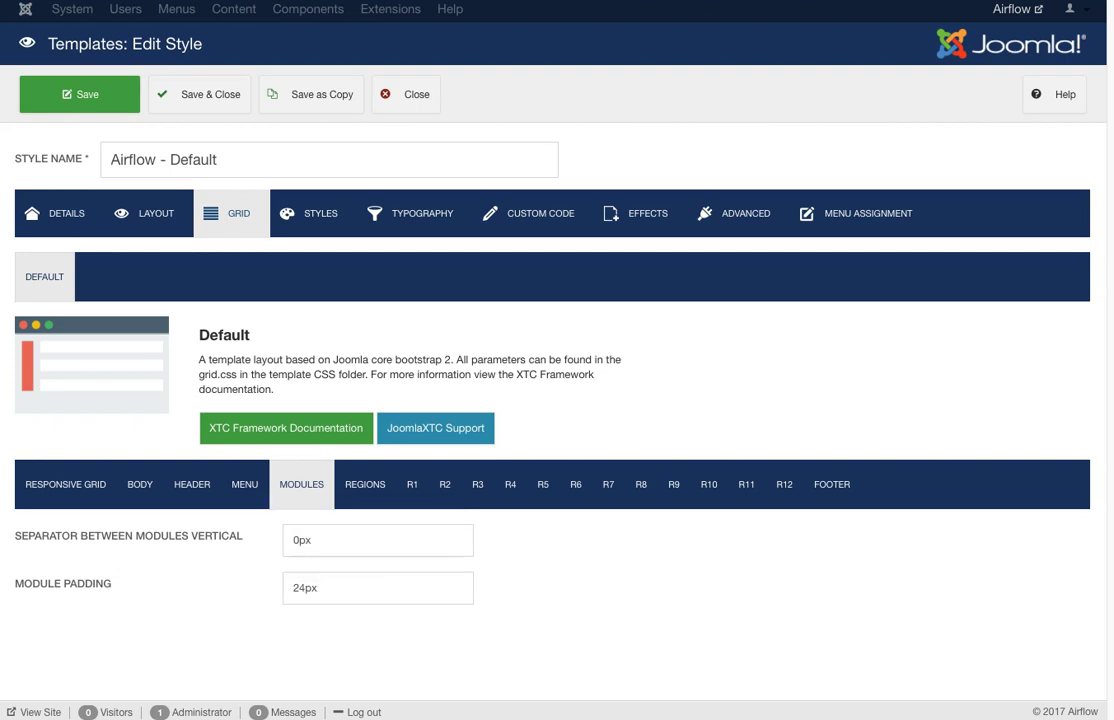
mouse_move(200, 536)
mouse_move(63, 583)
Show the grid's region settings and highlight regions 7 to 12, as well as region 3, in the region order without editing it.
click(365, 484)
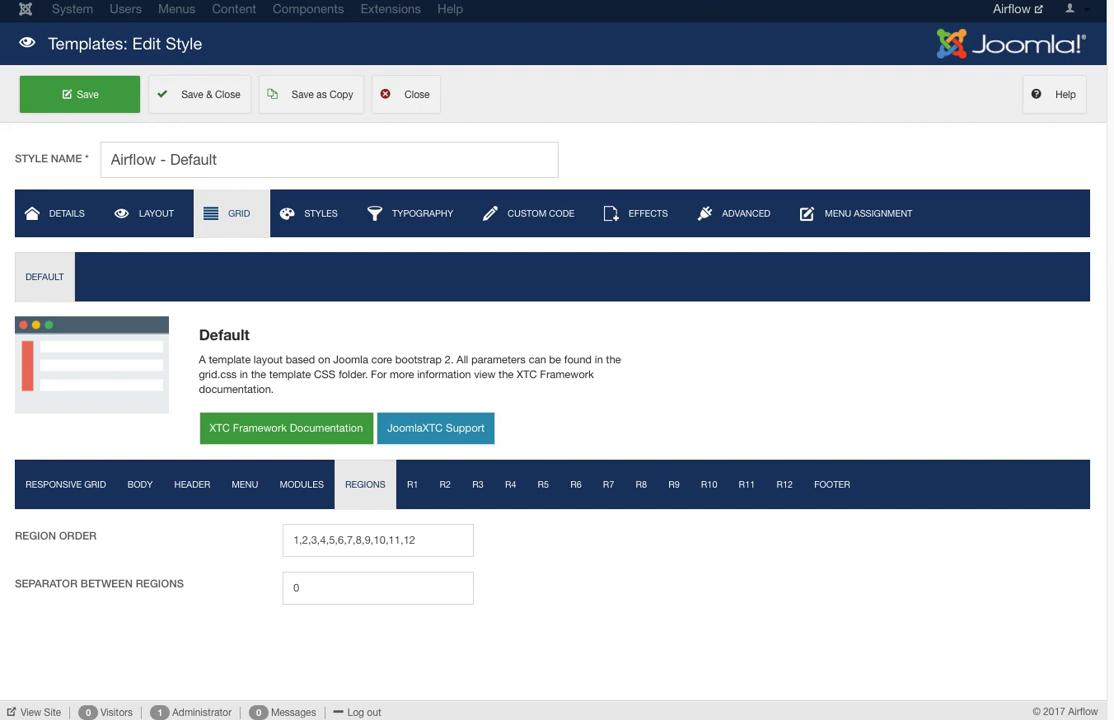
double_click(340, 540)
click(352, 540)
key(shift+Right)
key(shift+Right)
key(shift+Right)
key(shift+Right)
key(shift+Right)
key(shift+Right)
key(shift+Right)
key(shift+Right)
key(shift+Right)
key(shift+Right)
key(shift+Right)
key(shift+Right)
key(shift+Right)
key(shift+Right)
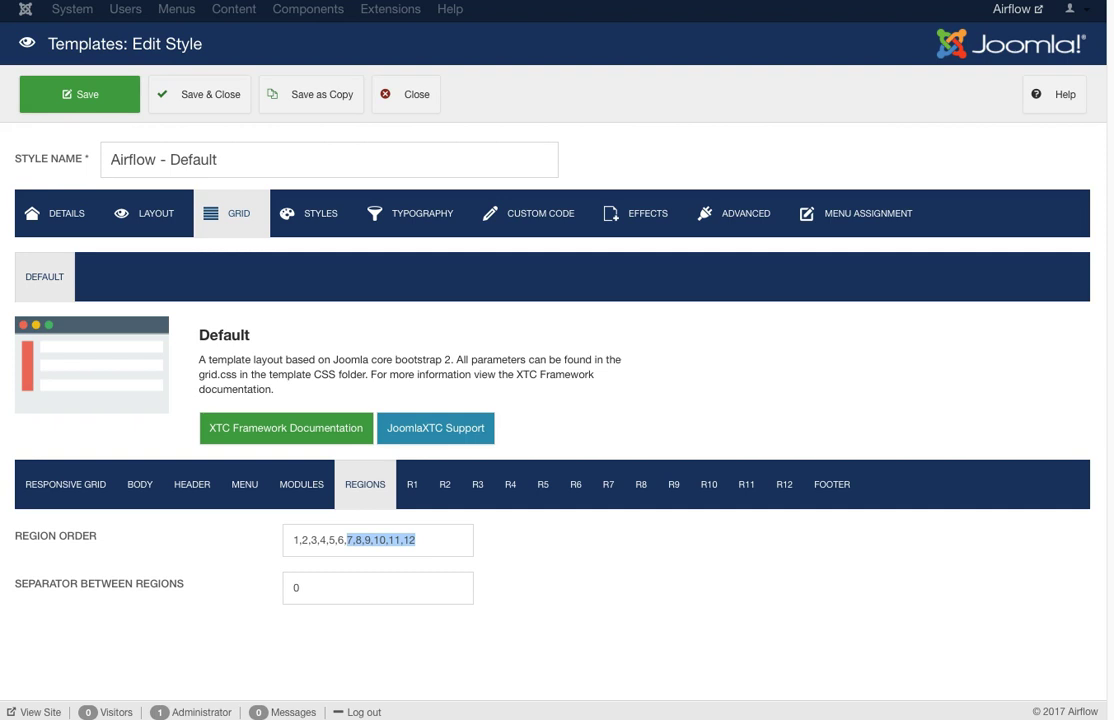
key(Right)
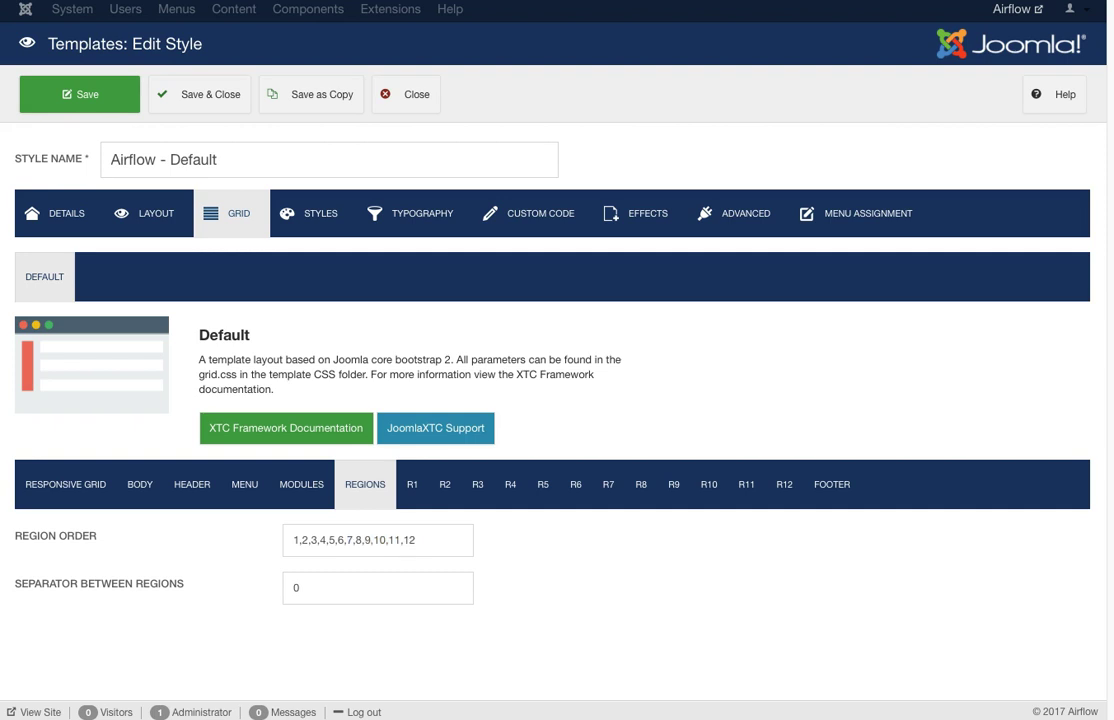
key(shift+Right)
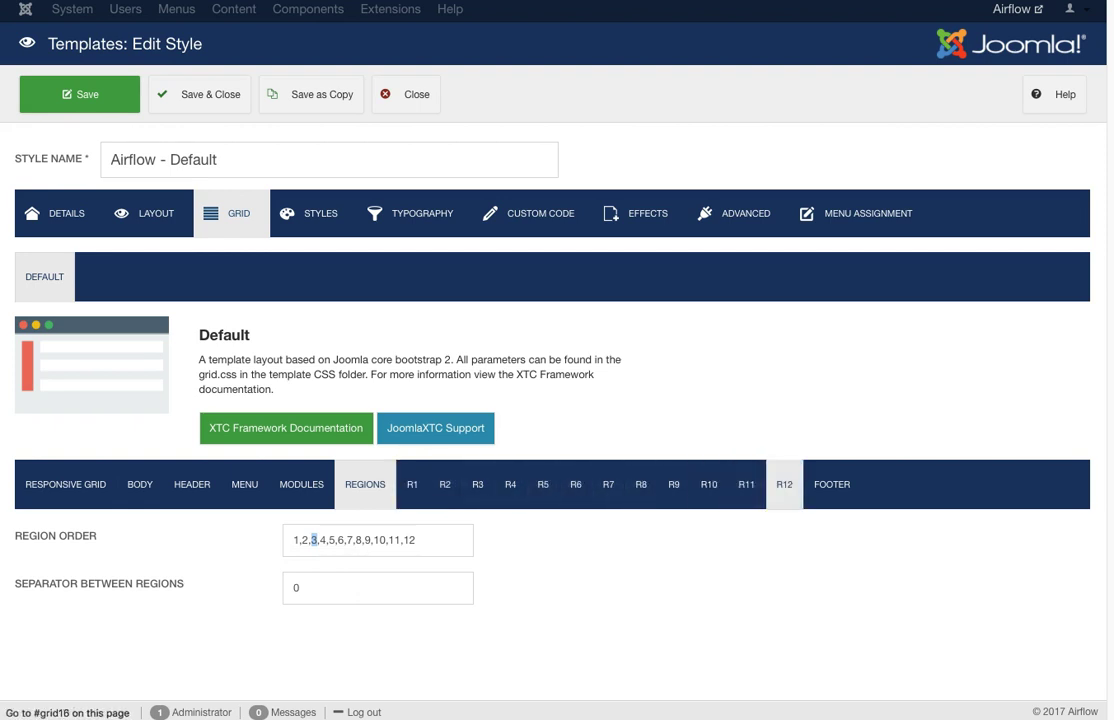
Show the Region 1 grid settings and review its width, gutter, padding and device view options.
click(412, 484)
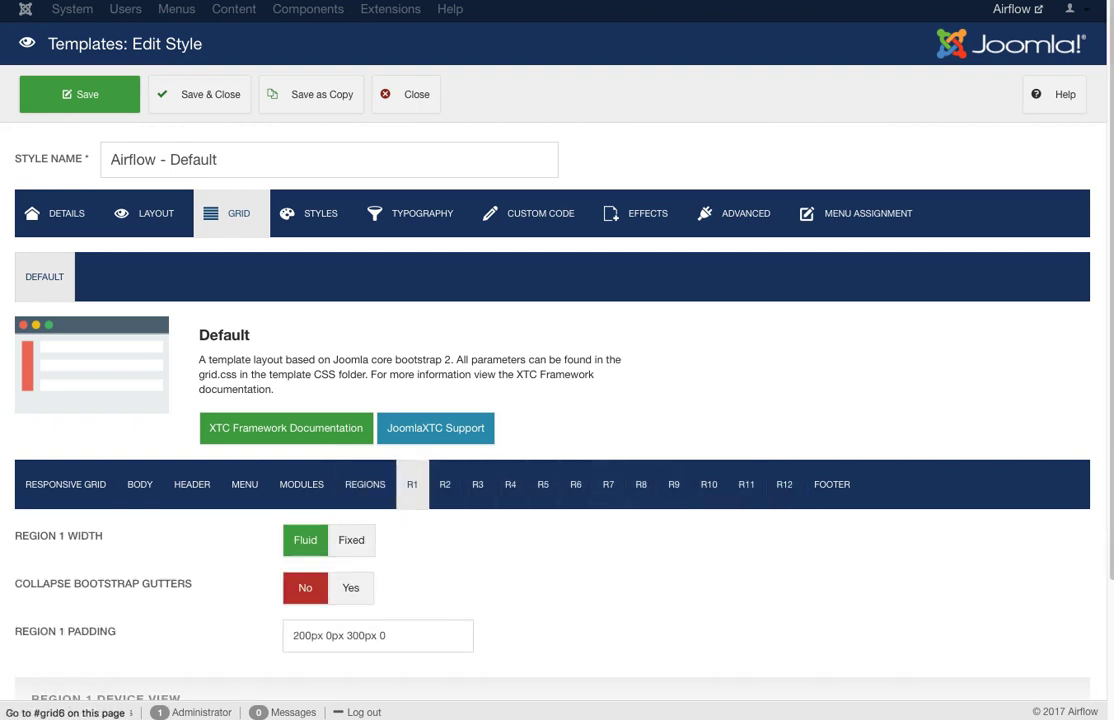
scroll(557, 400, down, 1)
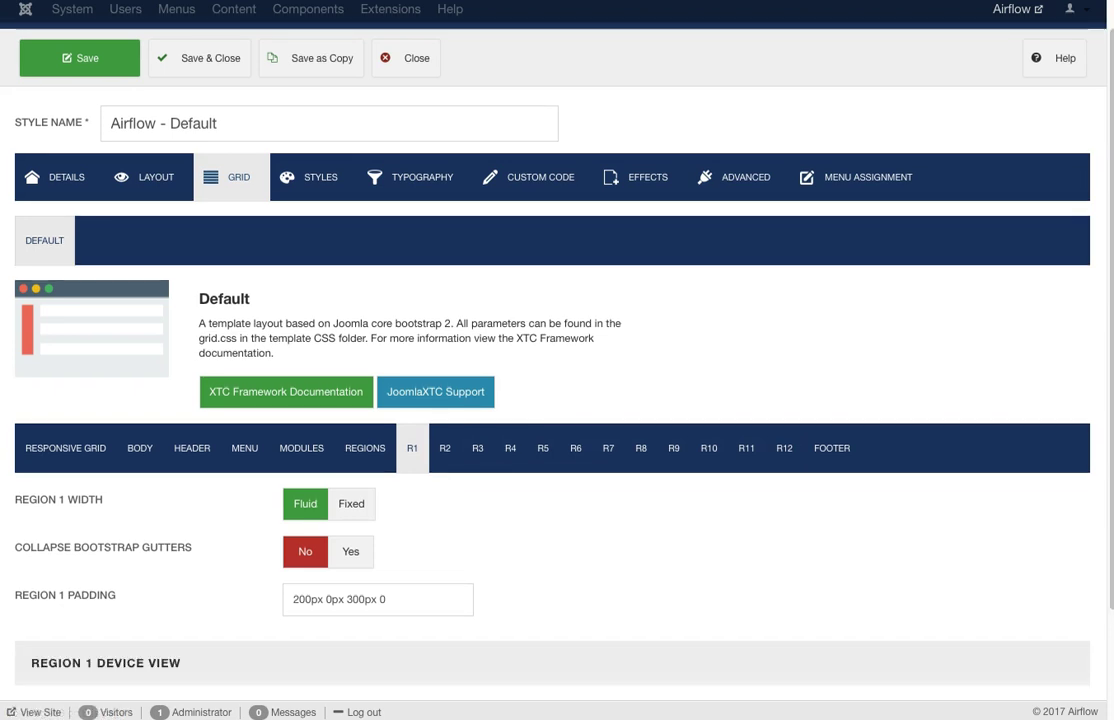
scroll(557, 400, down, 1)
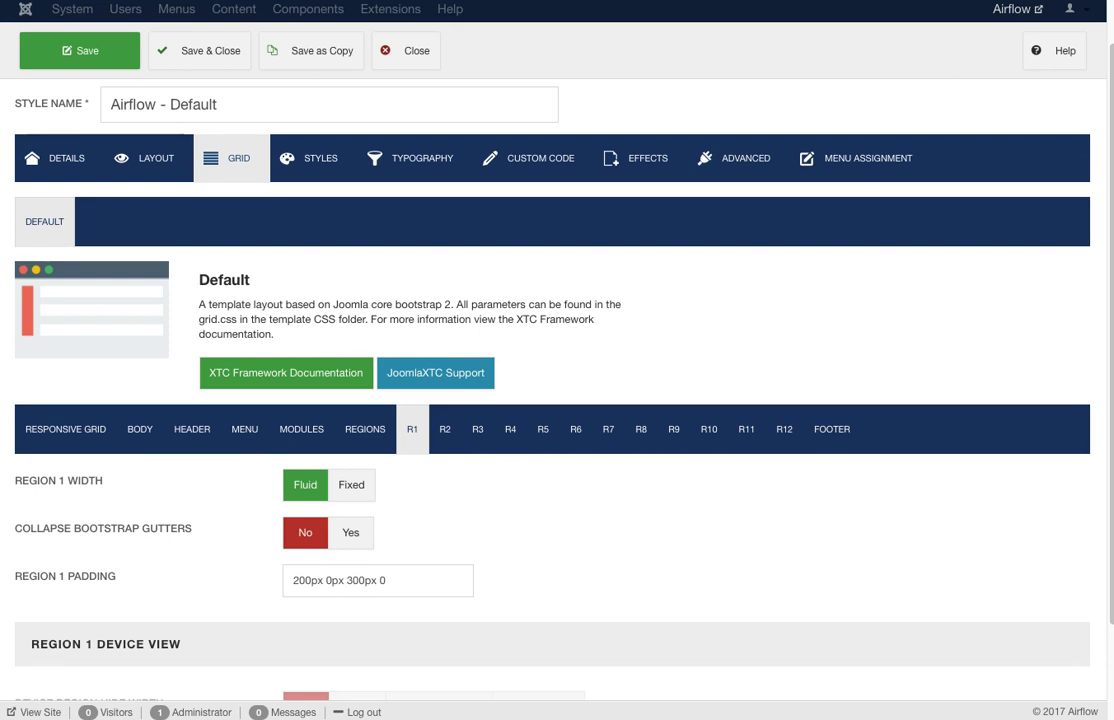
scroll(557, 400, down, 3)
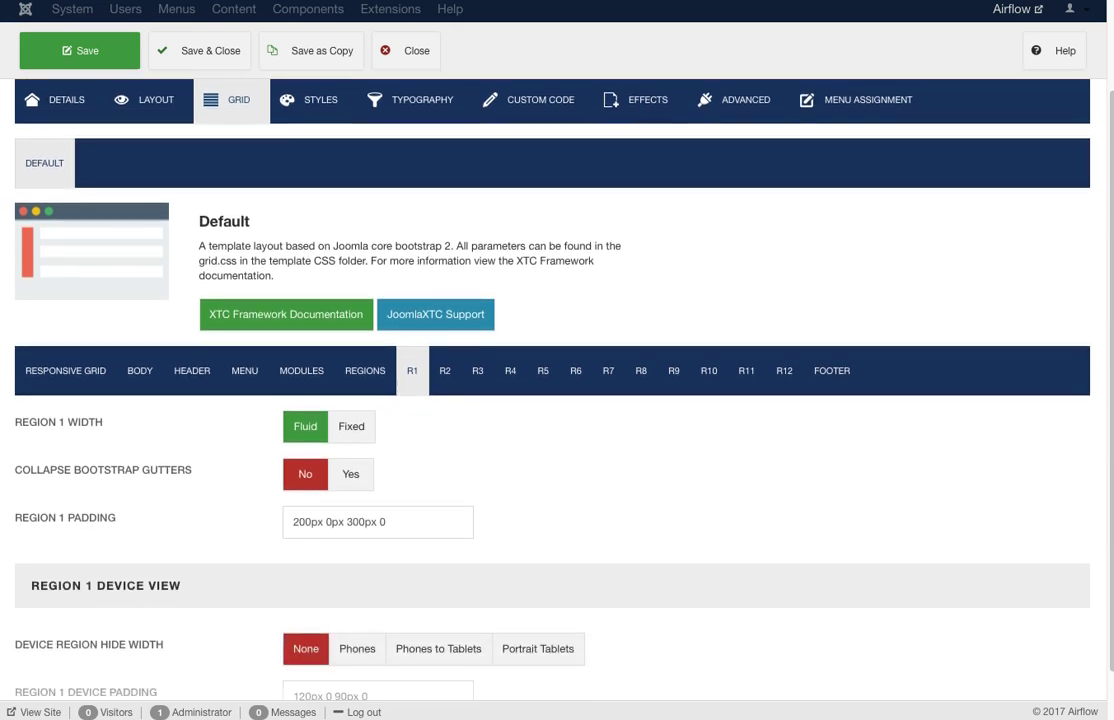
scroll(60, 390, down, 2)
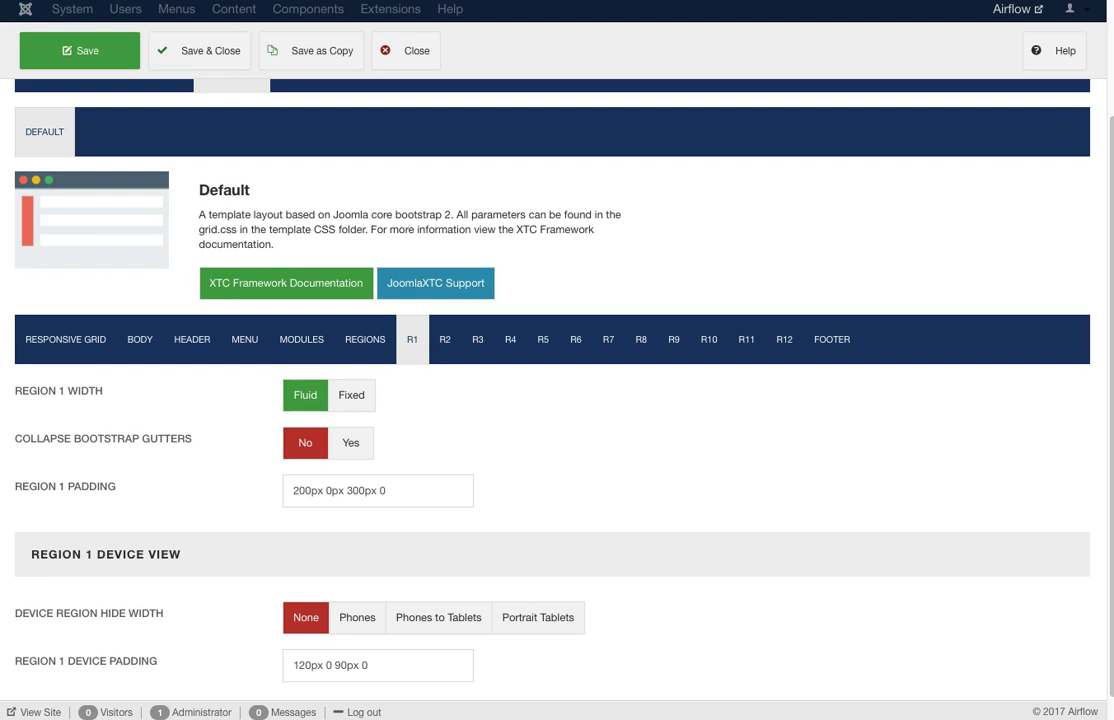
scroll(550, 400, down, 1)
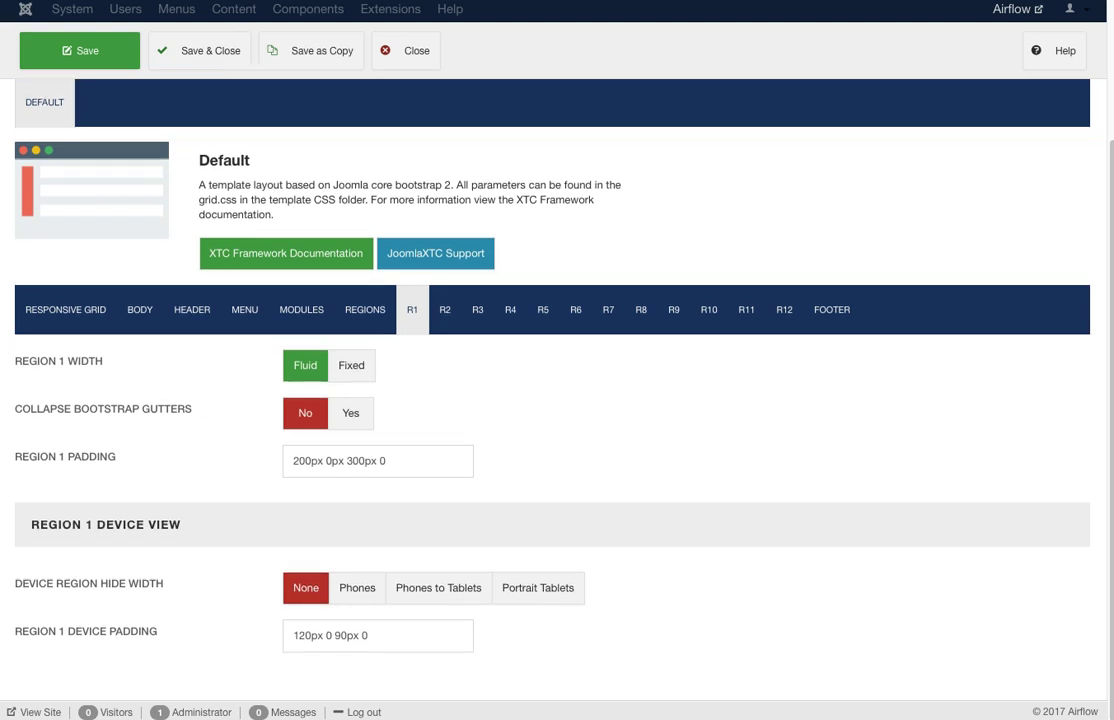
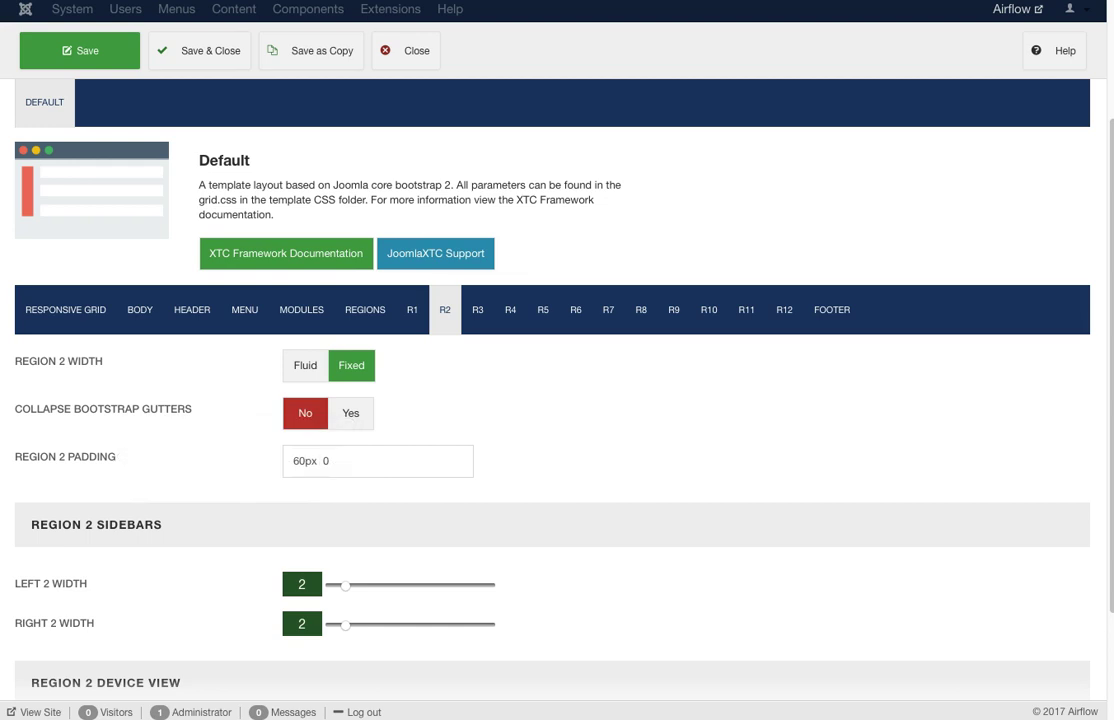
Review the sidebar and device view settings of Region 2, and the component, sidebar and device settings of Region 3.
scroll(557, 390, down, 3)
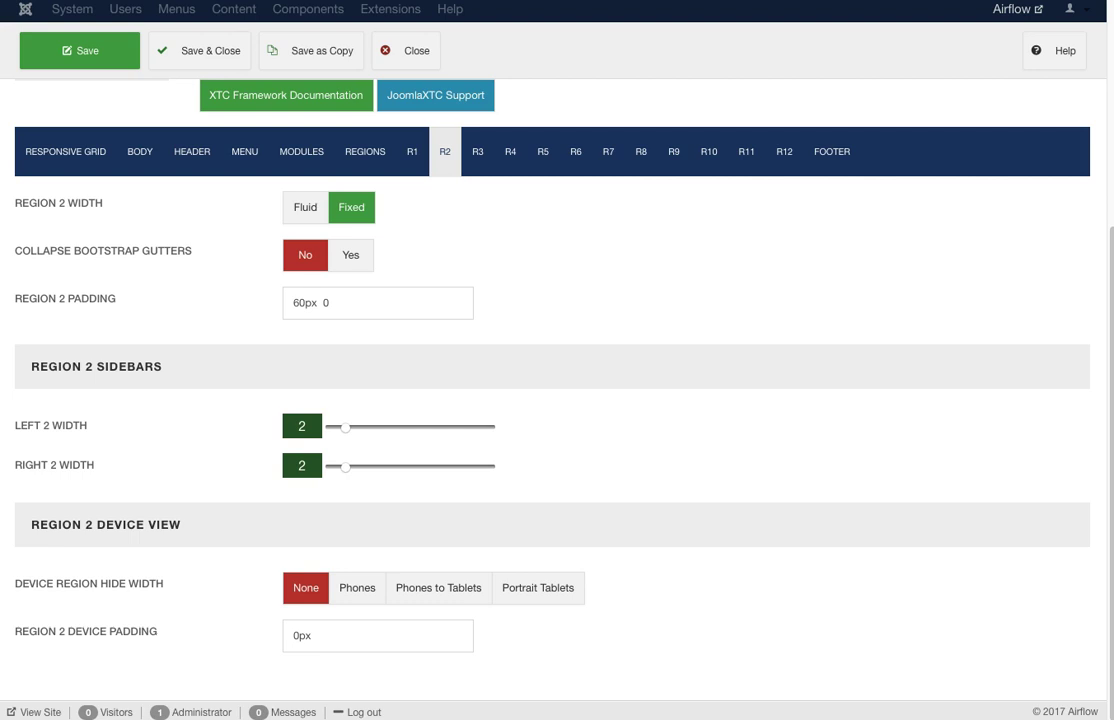
mouse_move(345, 427)
mouse_down()
mouse_move(489, 427)
mouse_move(331, 427)
mouse_move(345, 427)
mouse_up()
click(477, 151)
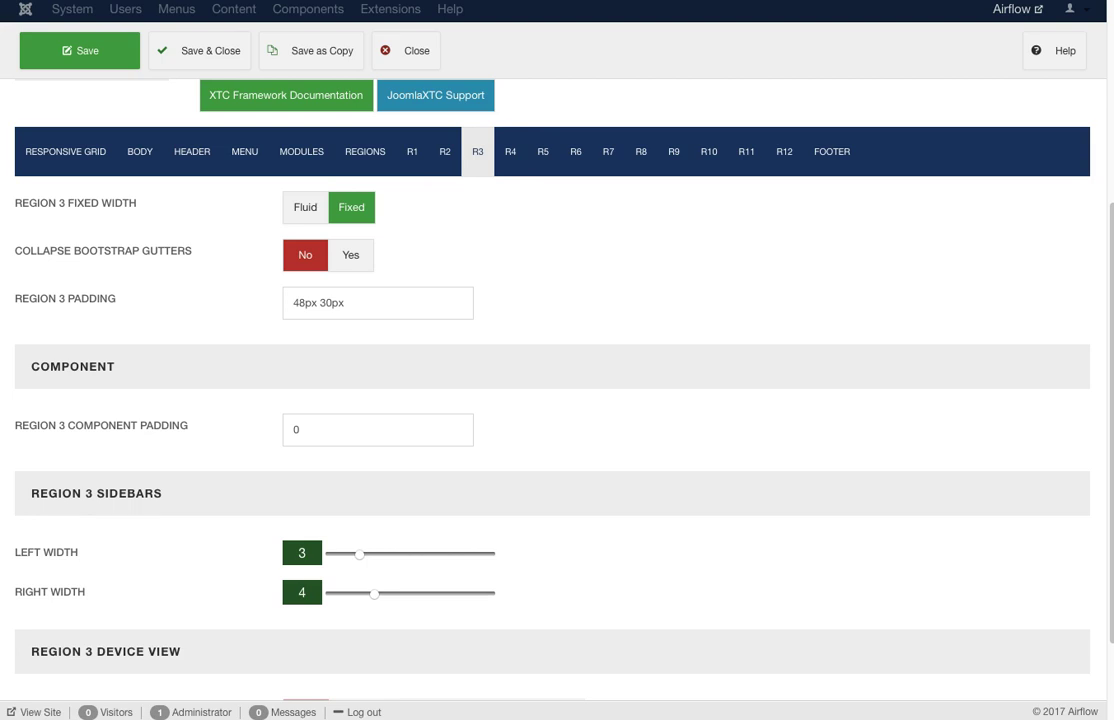
mouse_move(100, 425)
scroll(550, 400, down, 3)
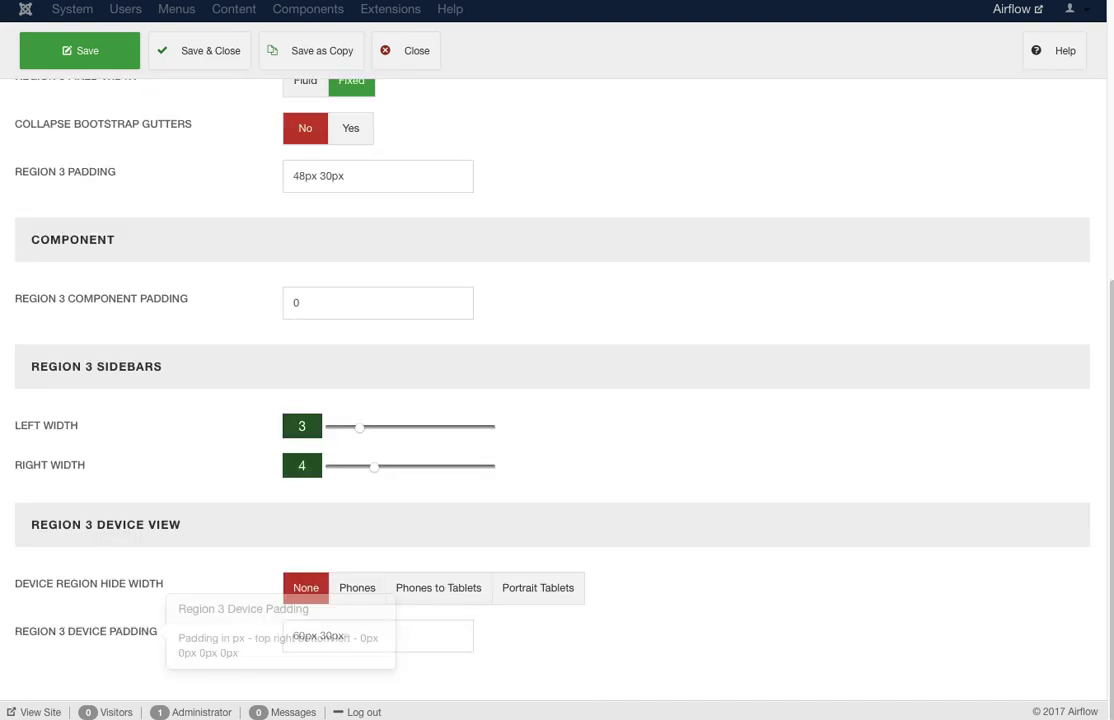
Show the Region 4 grid settings and review its width, padding, sidebar and device view options.
scroll(550, 400, up, 8)
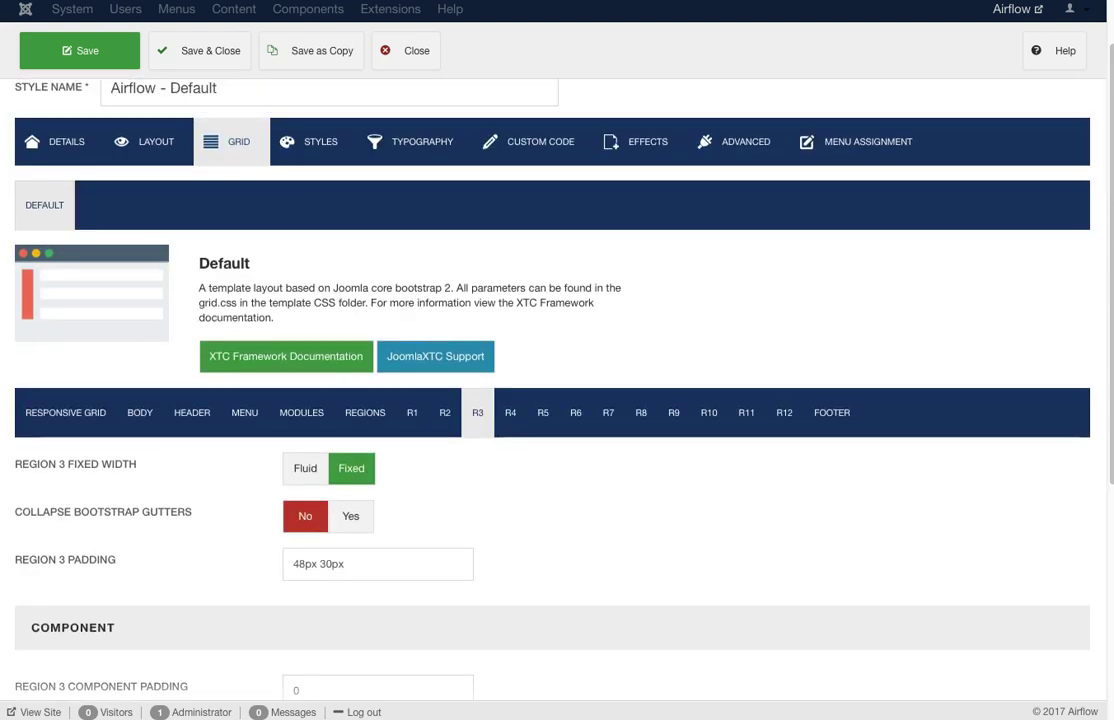
click(510, 412)
scroll(550, 400, down, 6)
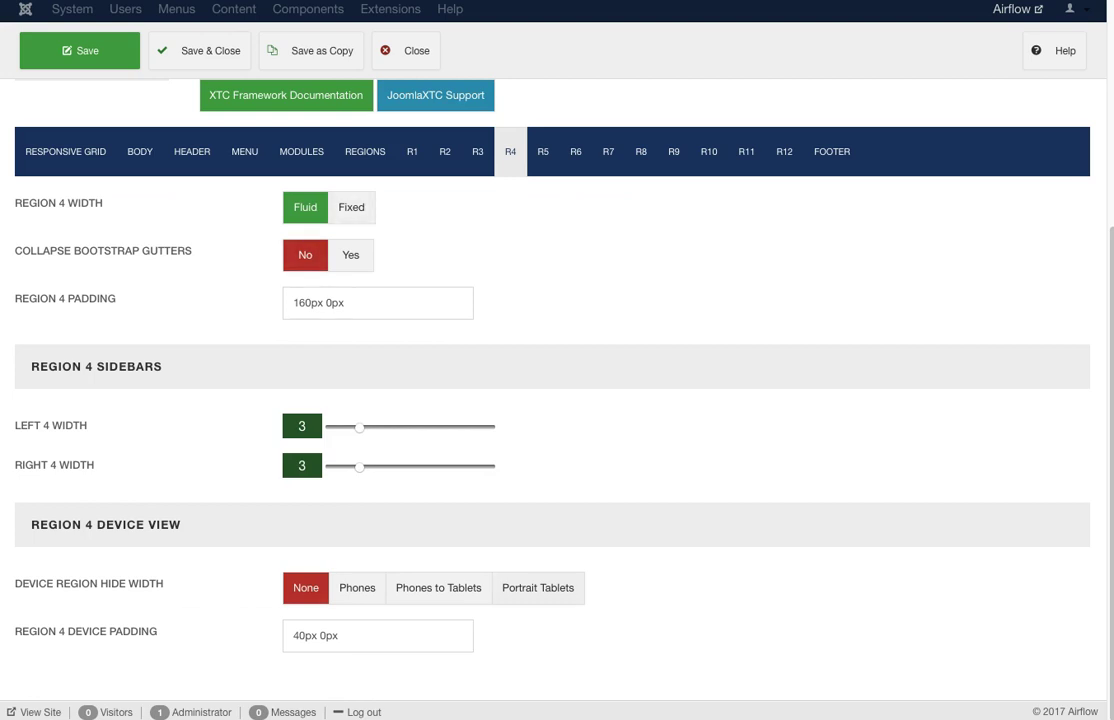
Show the footer grid settings and review the sticky footer, footer width and footer padding options.
scroll(674, 250, up, 2)
click(832, 250)
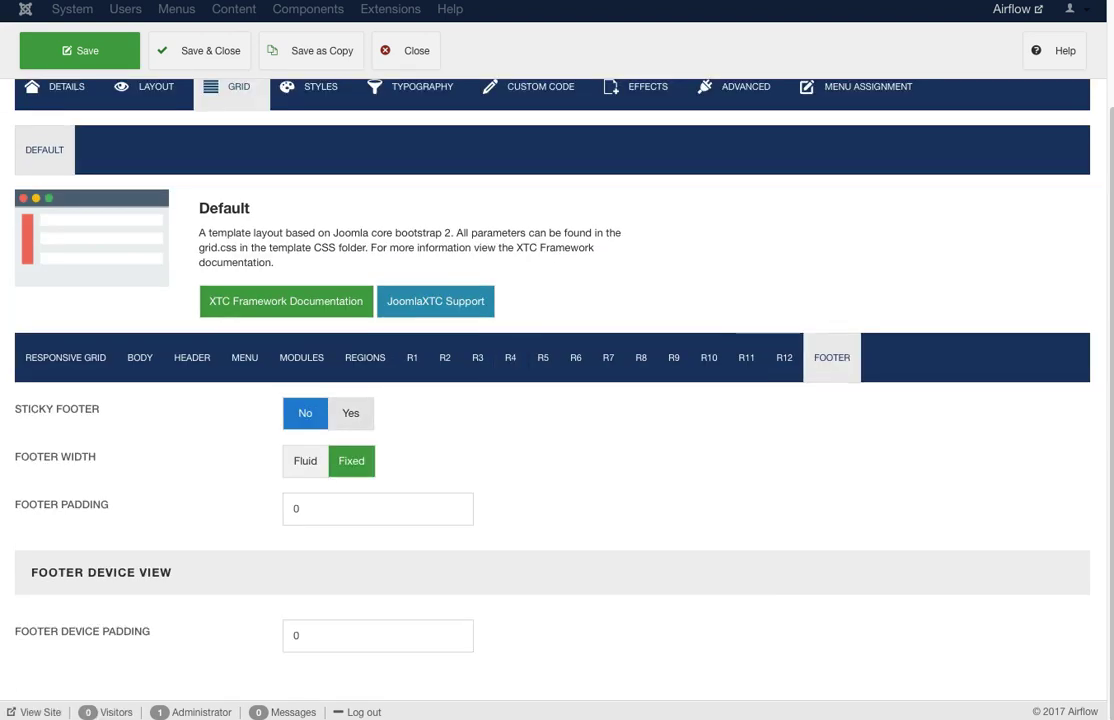
mouse_move(57, 457)
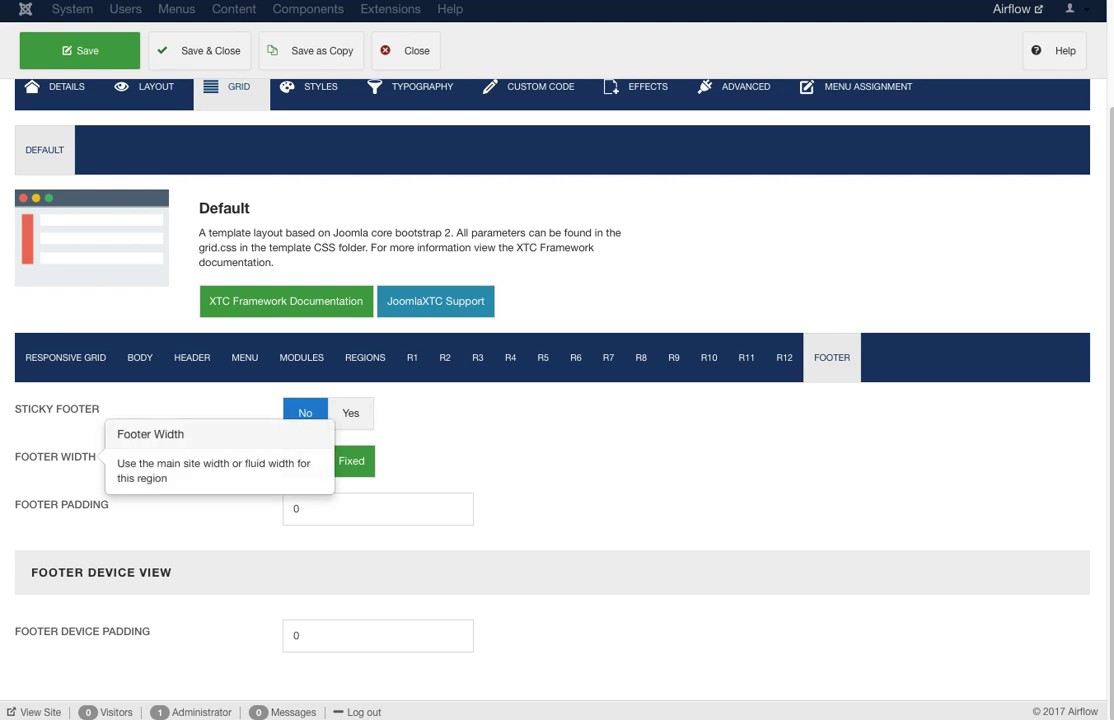
mouse_move(60, 505)
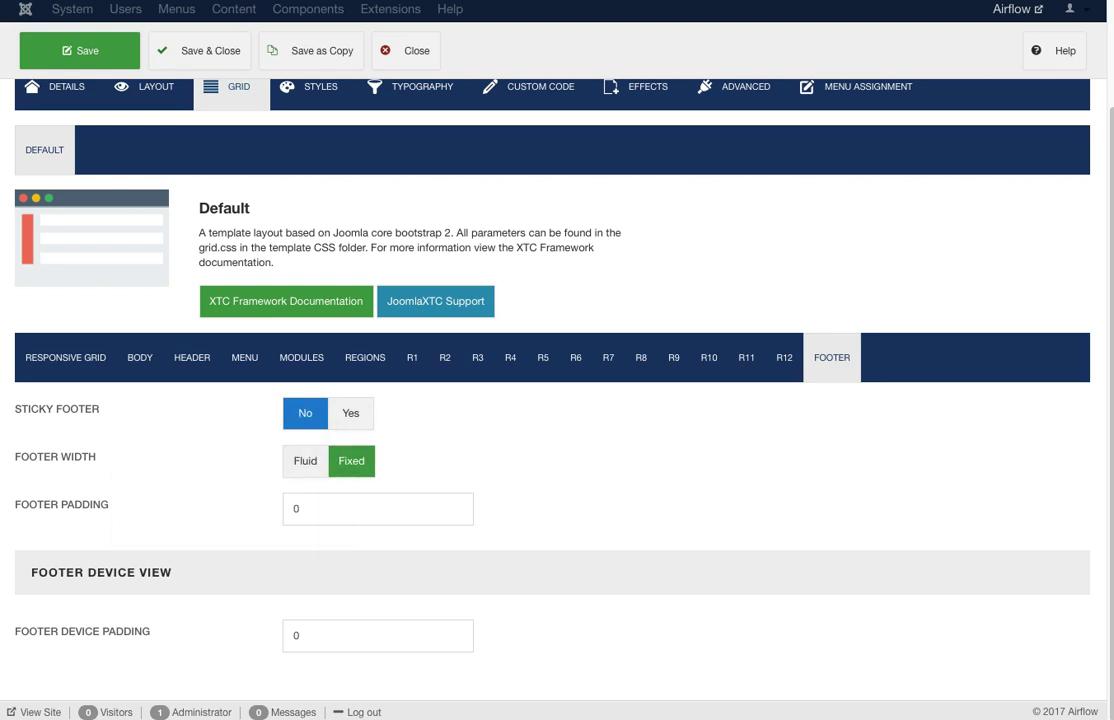
Show the template's style settings and review the base colors of Style 1.
scroll(557, 400, up, 3)
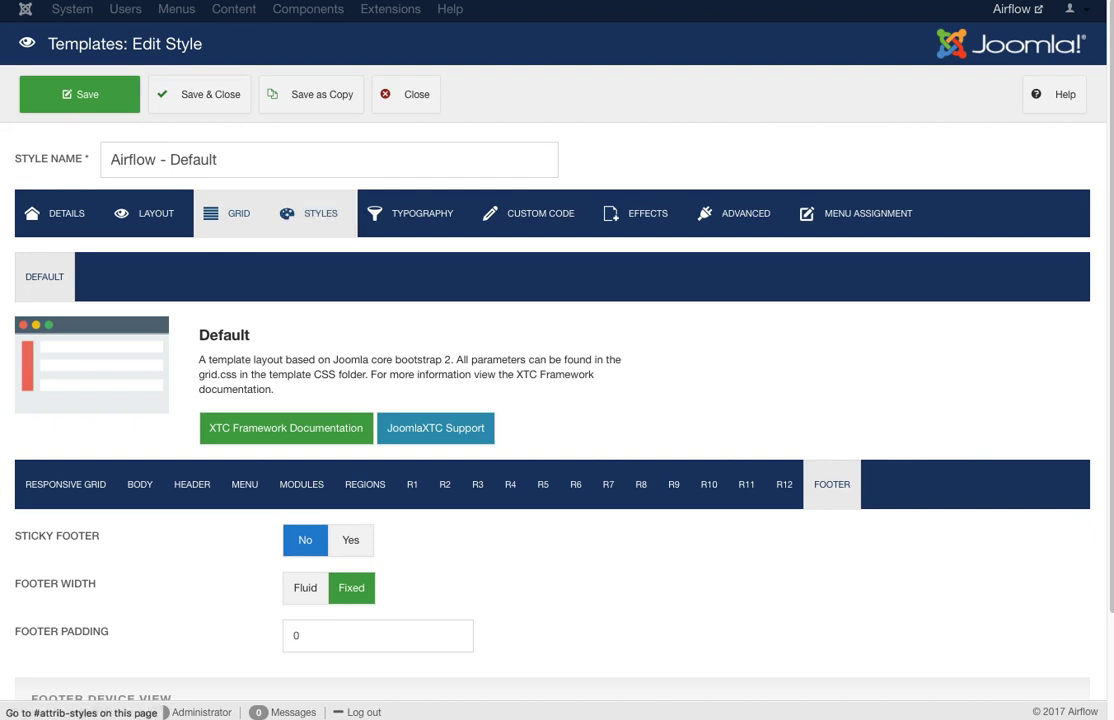
click(312, 213)
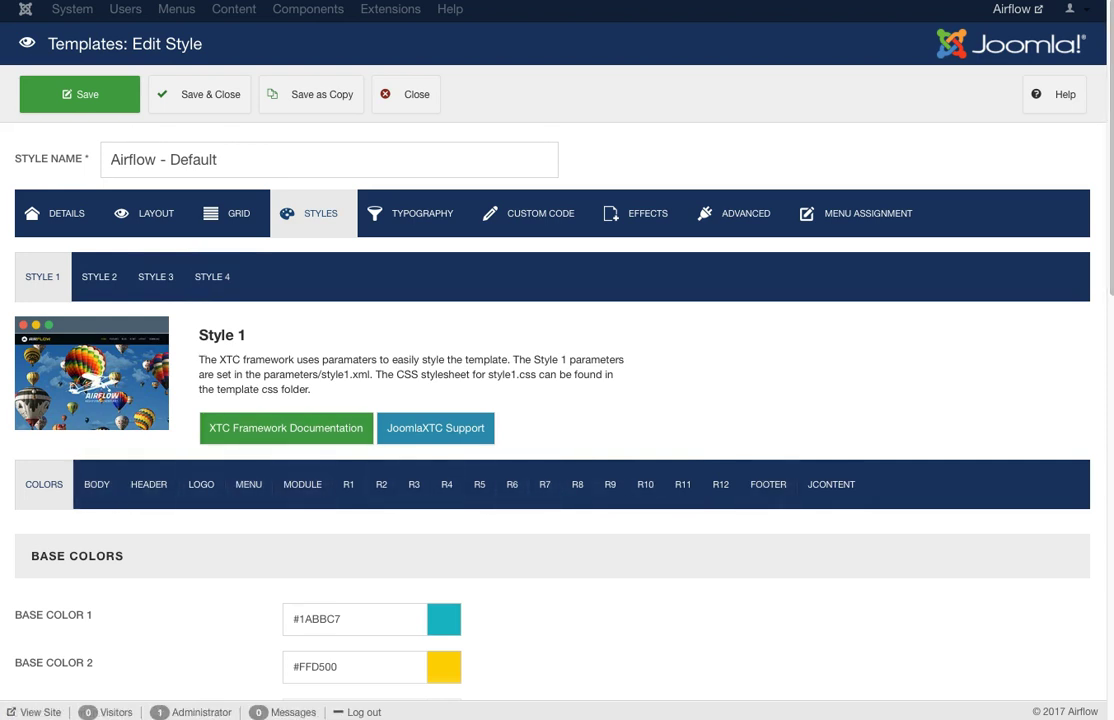
scroll(557, 400, down, 3)
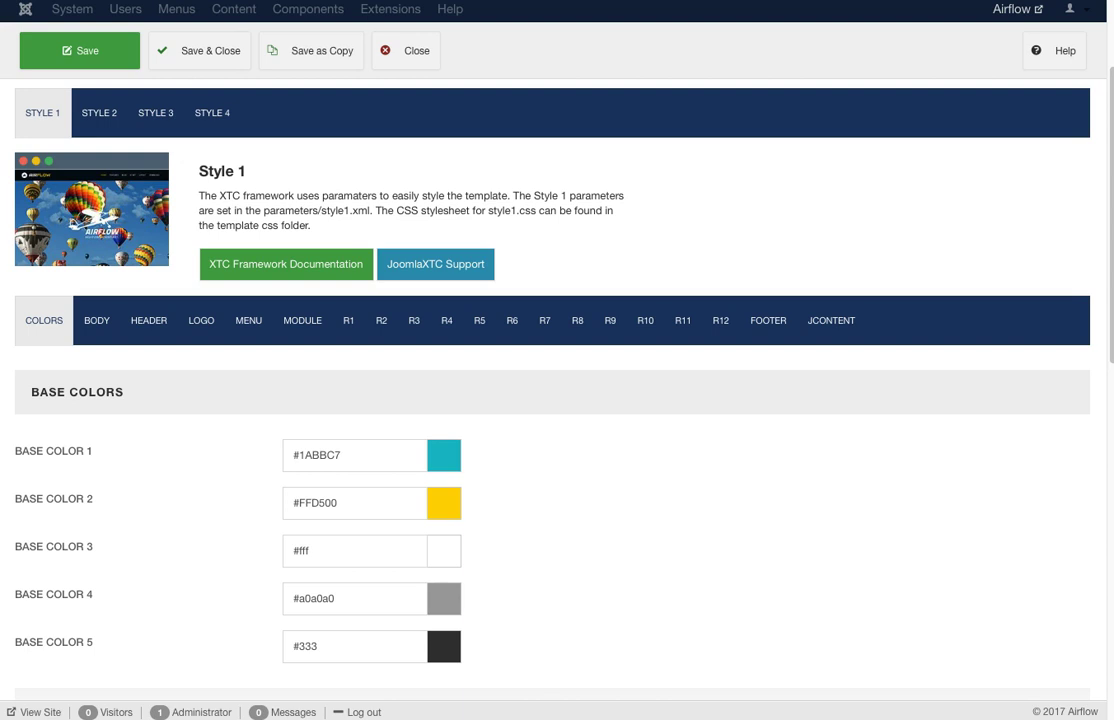
Check Base Color 1 of Style 1 without changing it, and show the base colors of Style 2.
click(350, 455)
key(Escape)
click(99, 112)
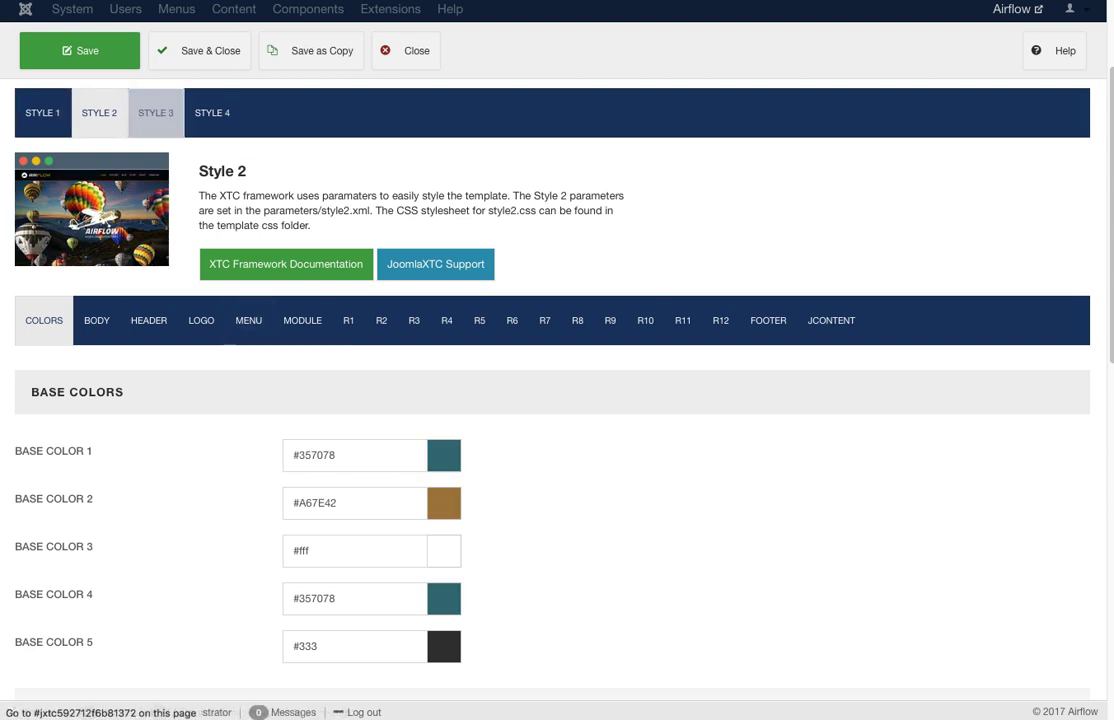
Show the base colors of Style 3, then return to Style 1 and review its button, typography and back-to-top colors.
click(156, 112)
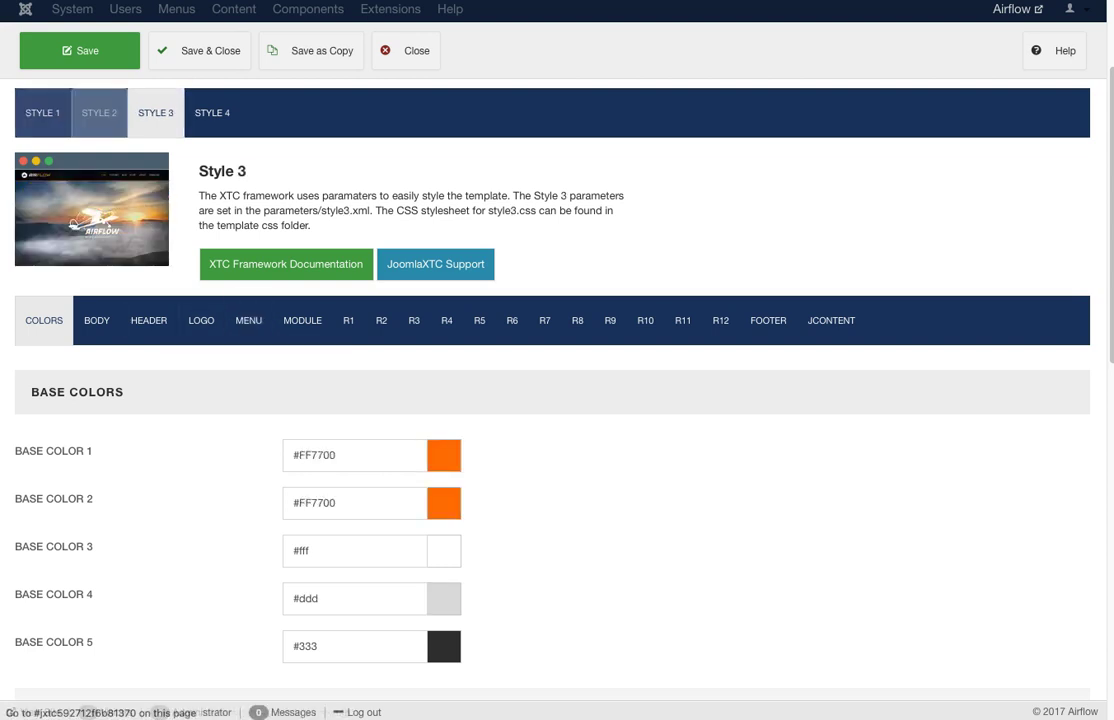
click(42, 112)
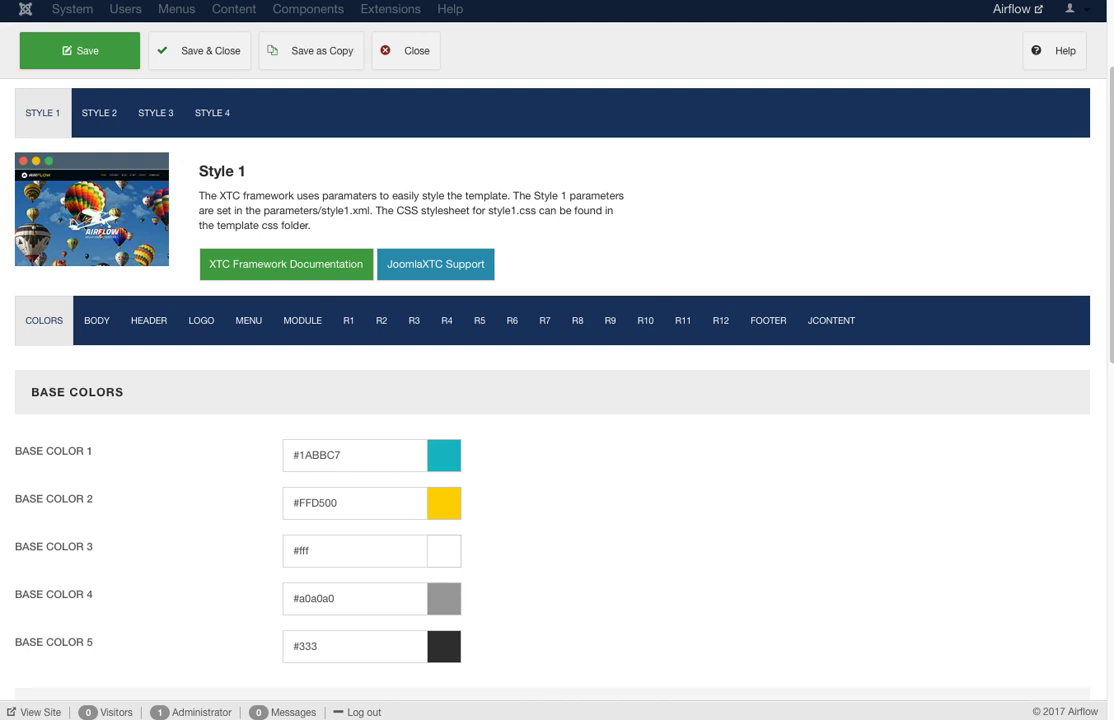
mouse_move(54, 546)
scroll(557, 400, down, 5)
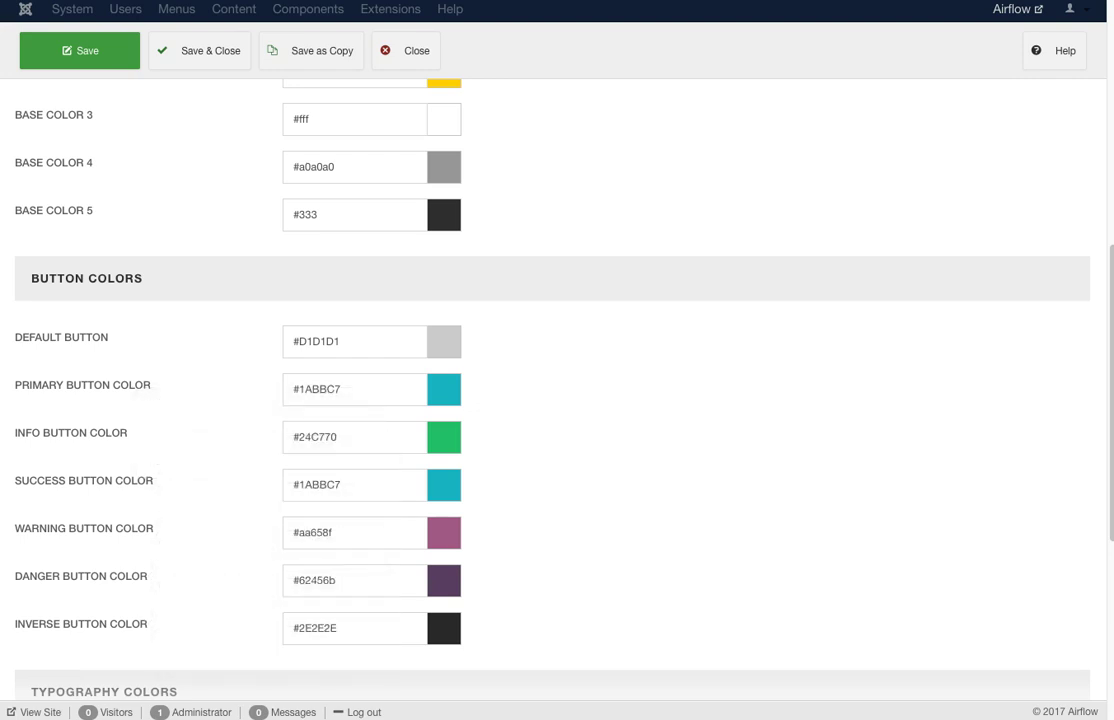
scroll(557, 390, down, 5)
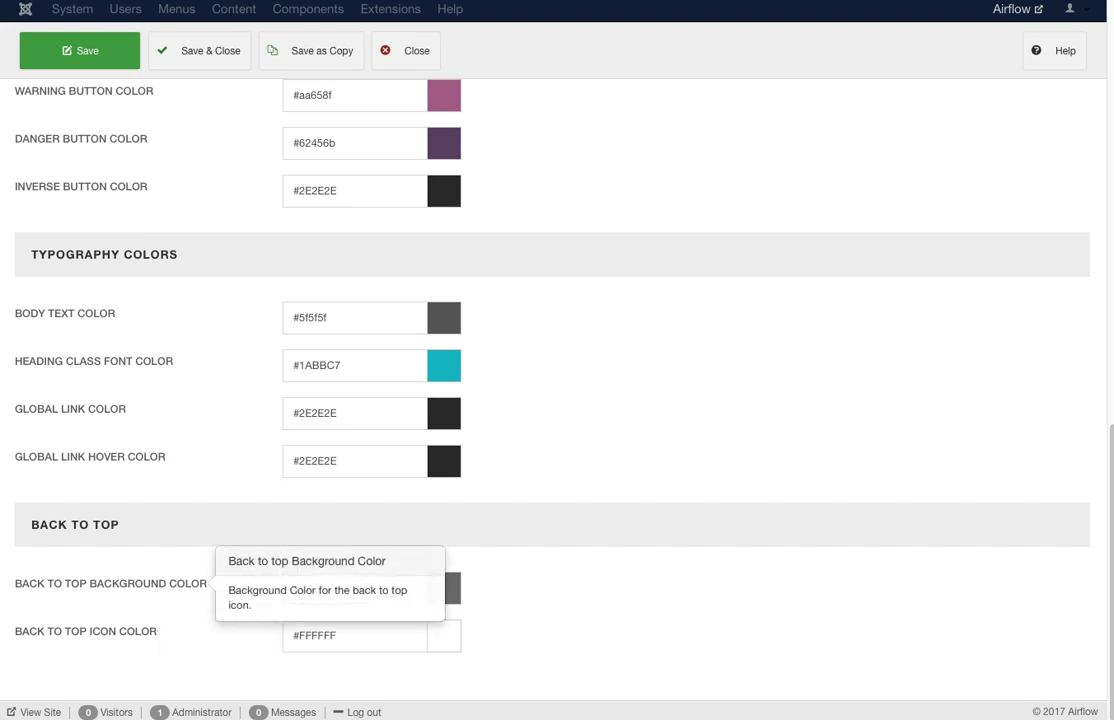
scroll(150, 500, up, 15)
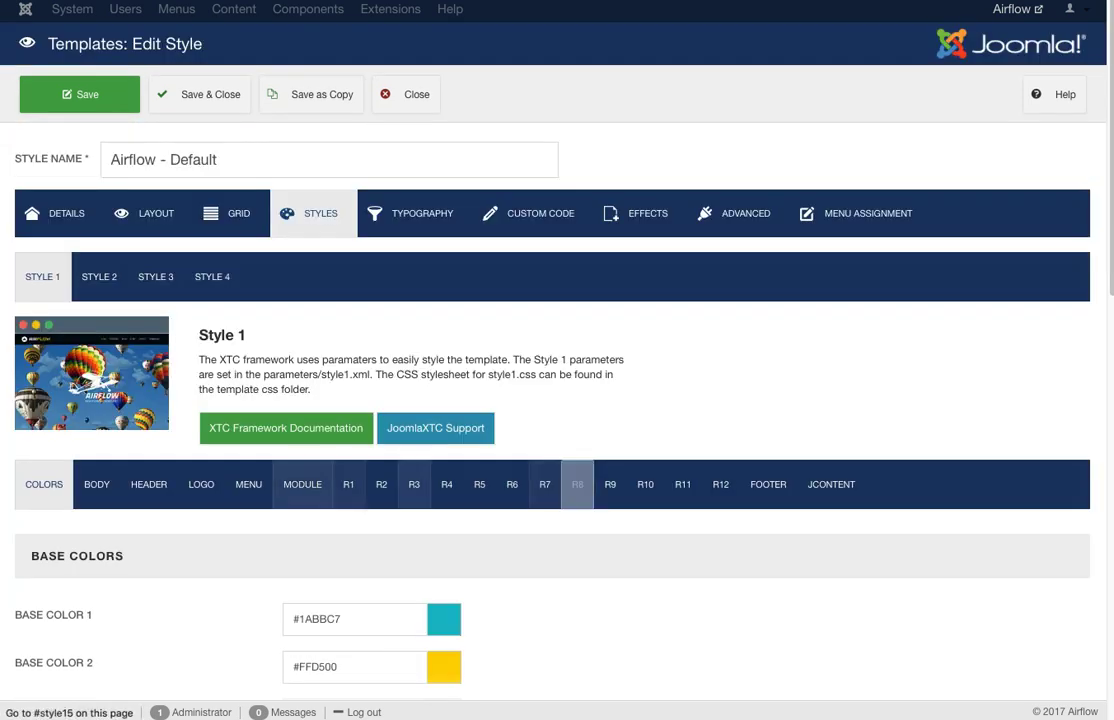
Show the body settings of Style 1 and review the overlay background and background video options.
click(96, 484)
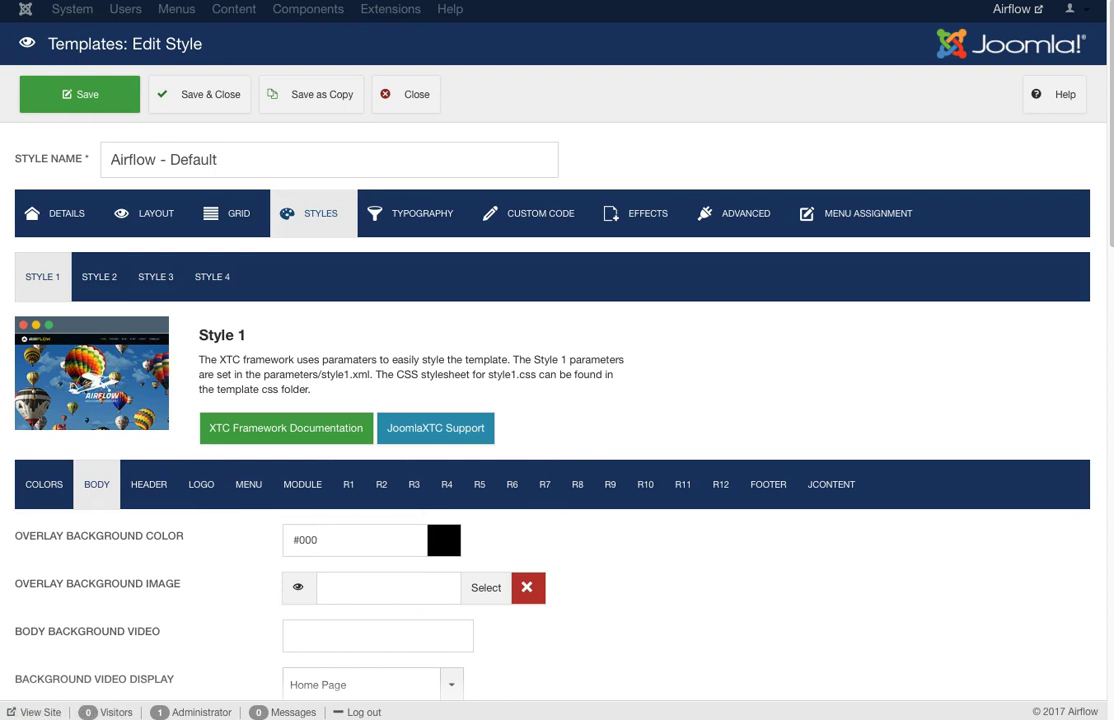
scroll(500, 450, down, 2)
scroll(500, 400, down, 5)
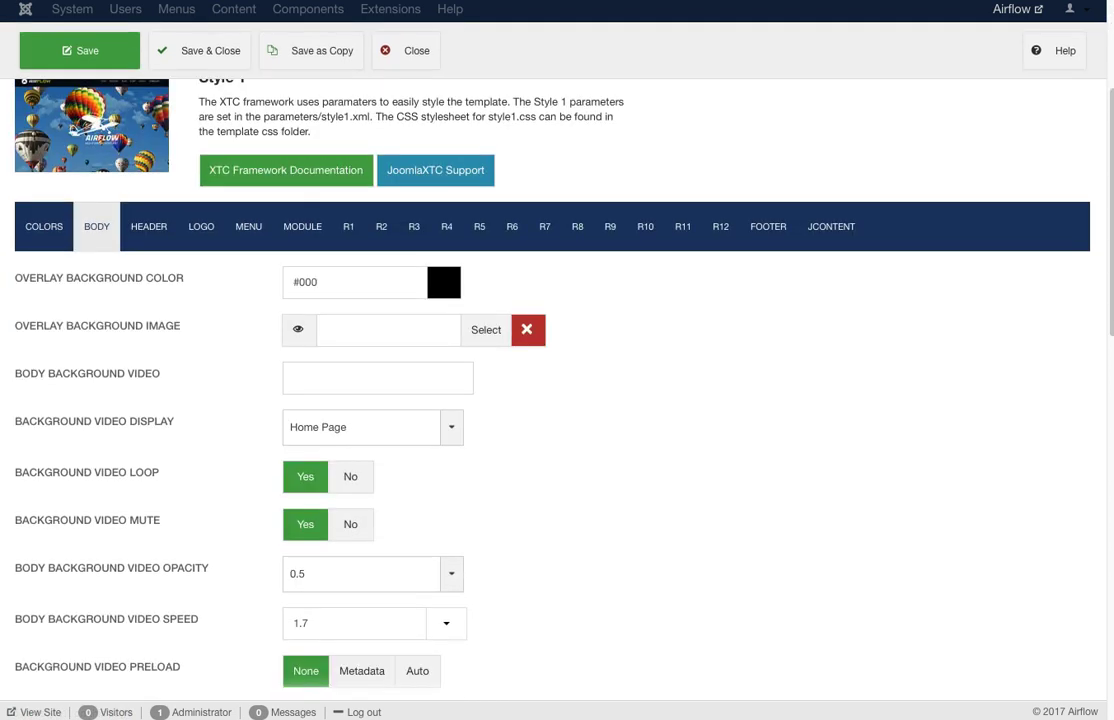
mouse_move(99, 278)
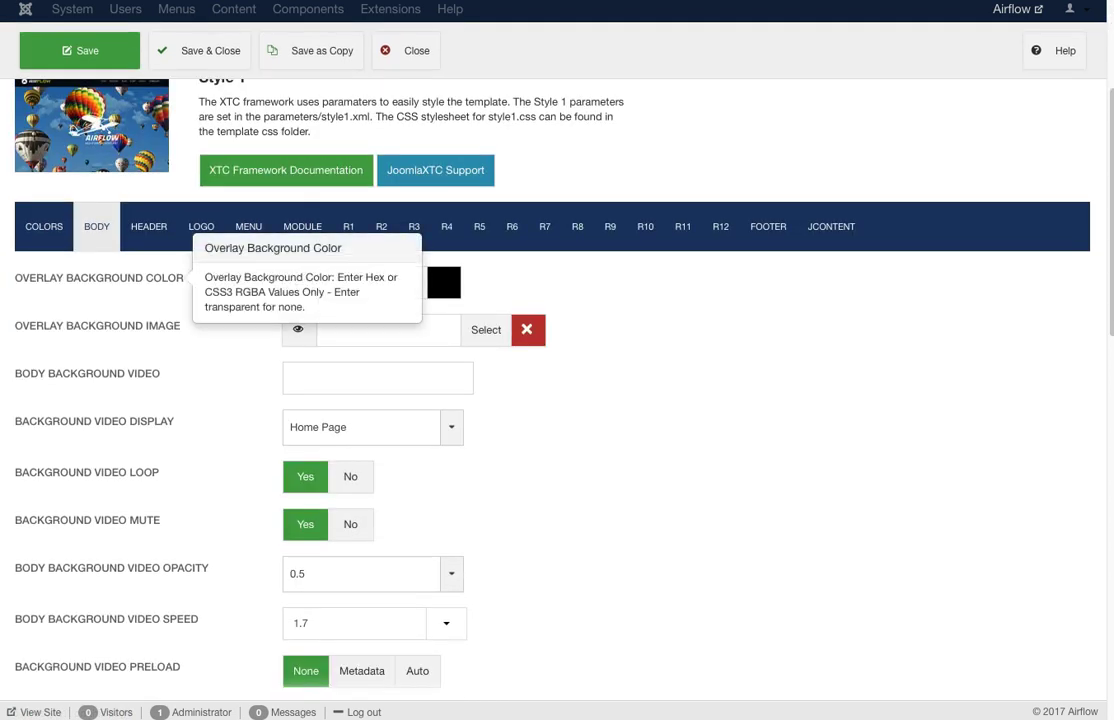
mouse_move(97, 326)
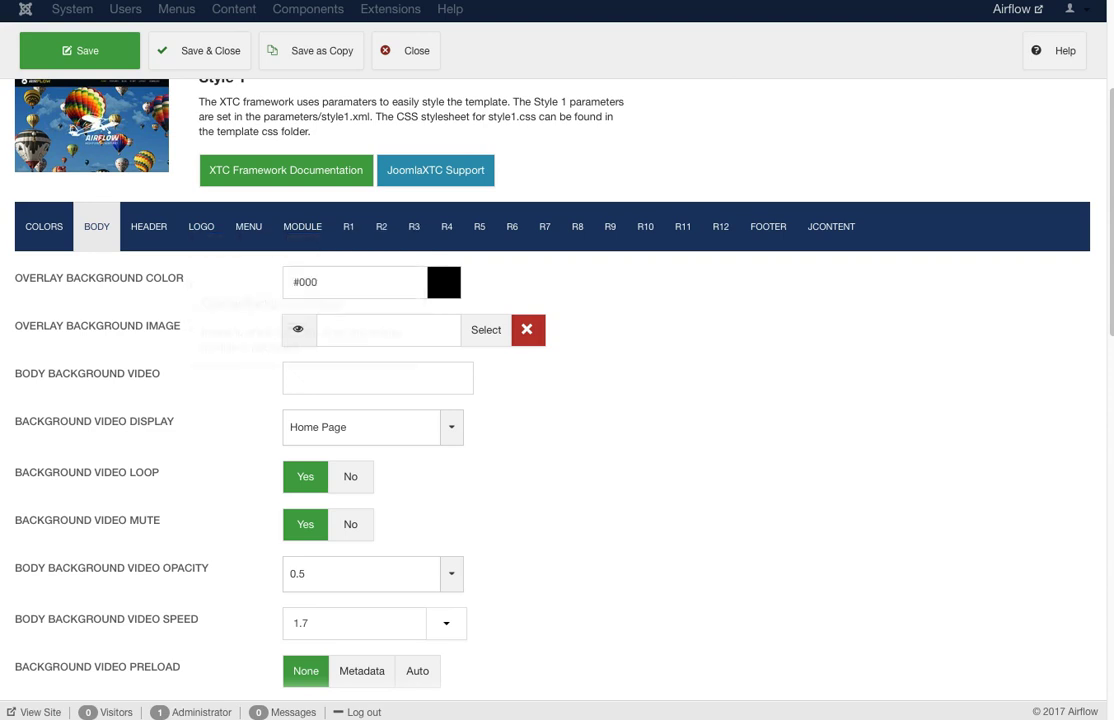
scroll(419, 293, down, 1)
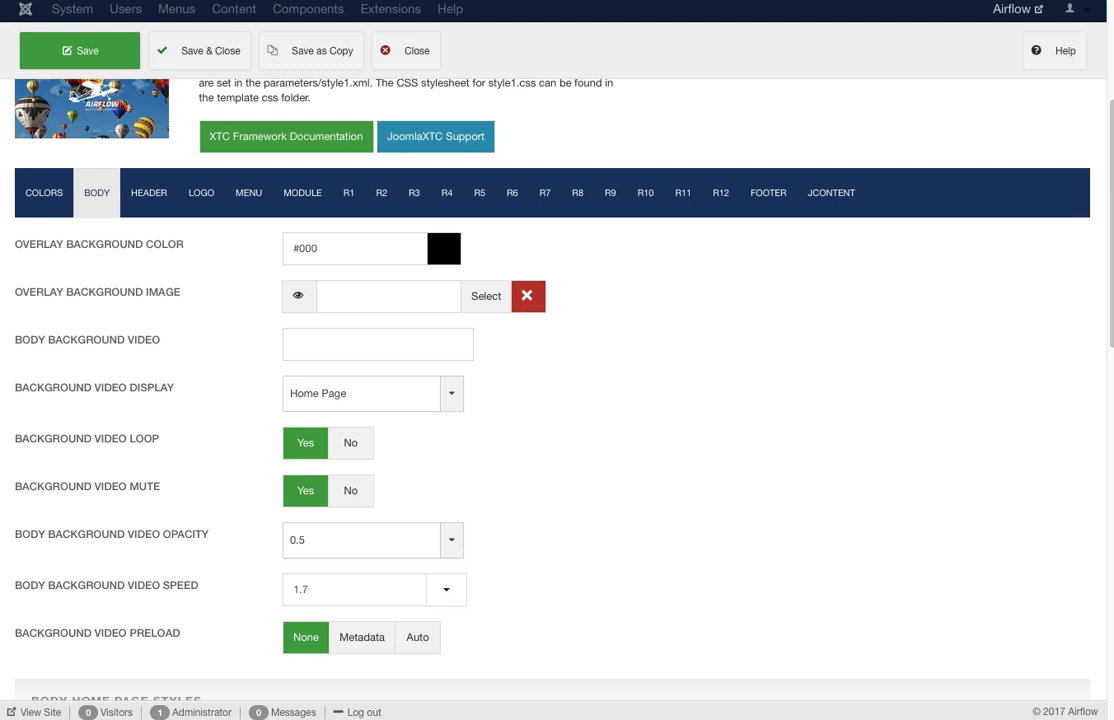
Try clouds.mp4 as the body background video of Style 1, and clear the entry again.
text(clouds/.mp=)
key(BackSpace)
key(BackSpace)
key(BackSpace)
key(BackSpace)
key(BackSpace)
text(.mp4)
key(ctrl+a)
key(BackSpace)
Check the background video display choices, keeping Home Page, and review the body home page background styles.
click(360, 393)
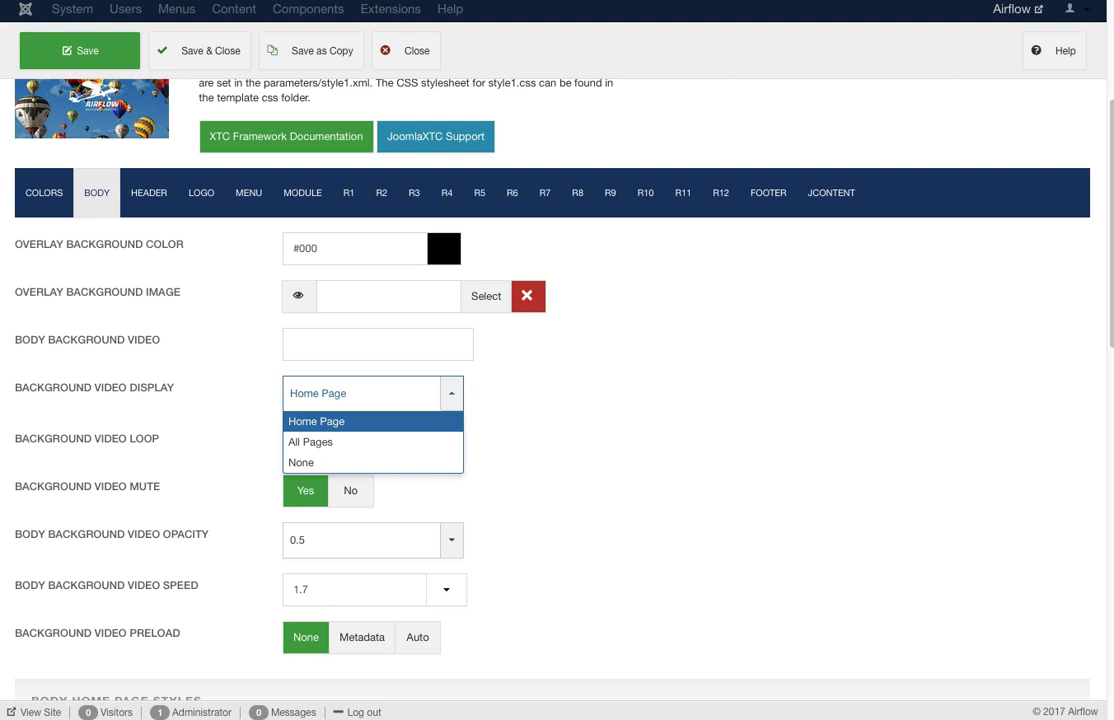
key(Return)
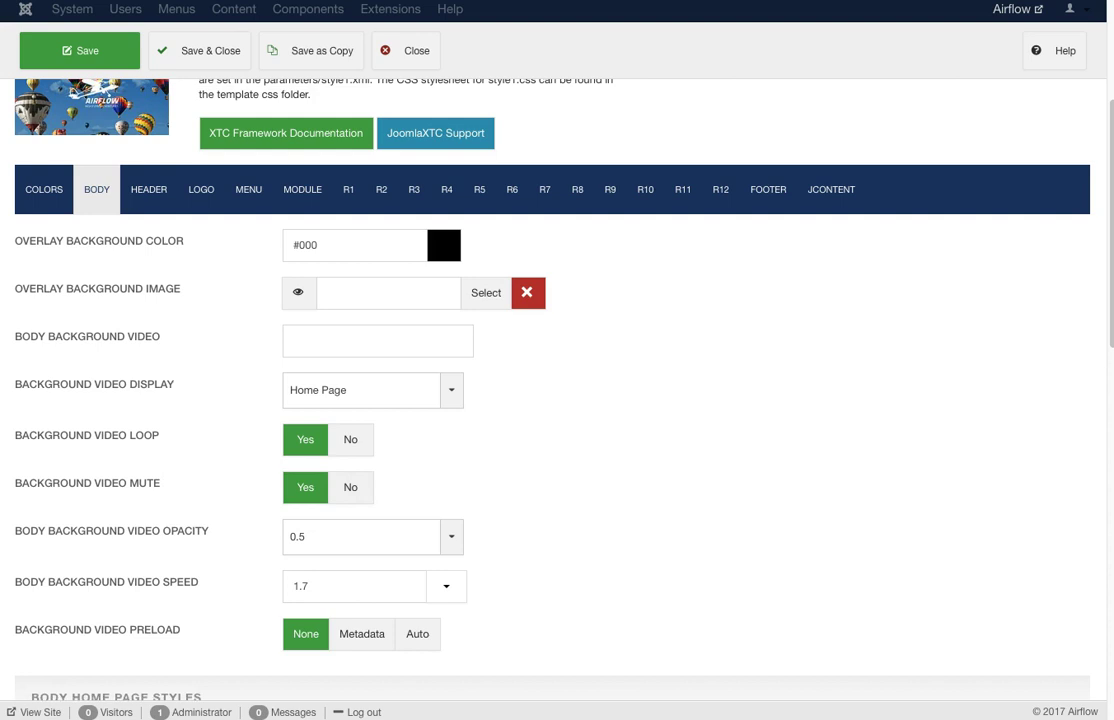
scroll(350, 490, down, 3)
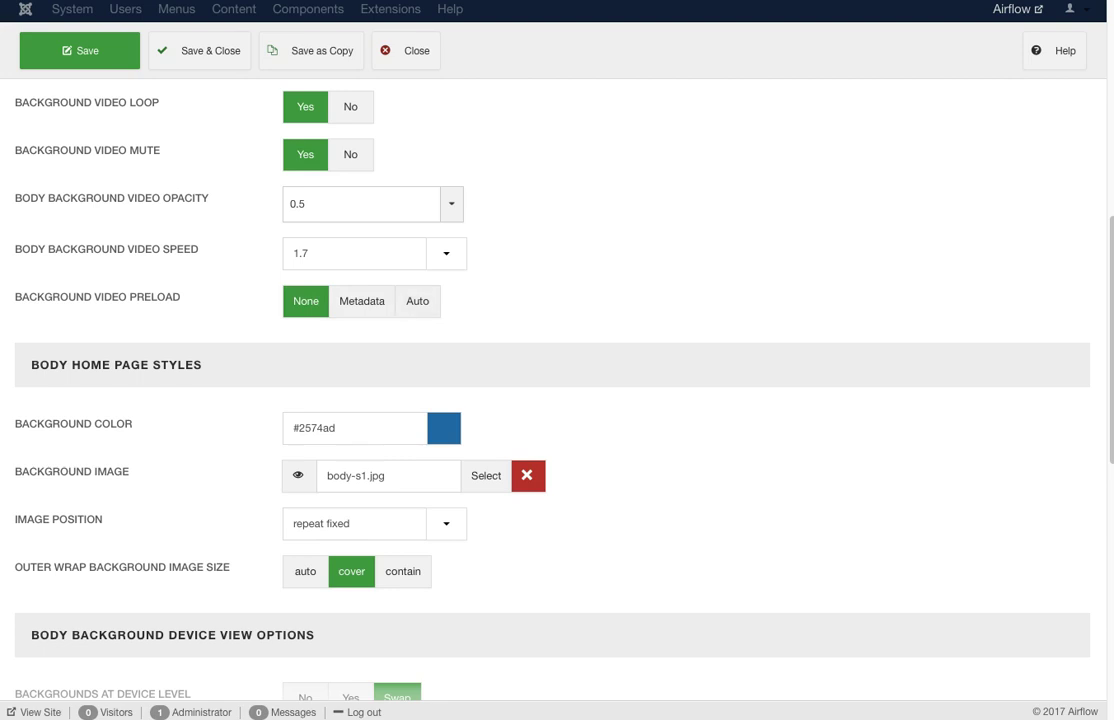
scroll(557, 390, down, 2)
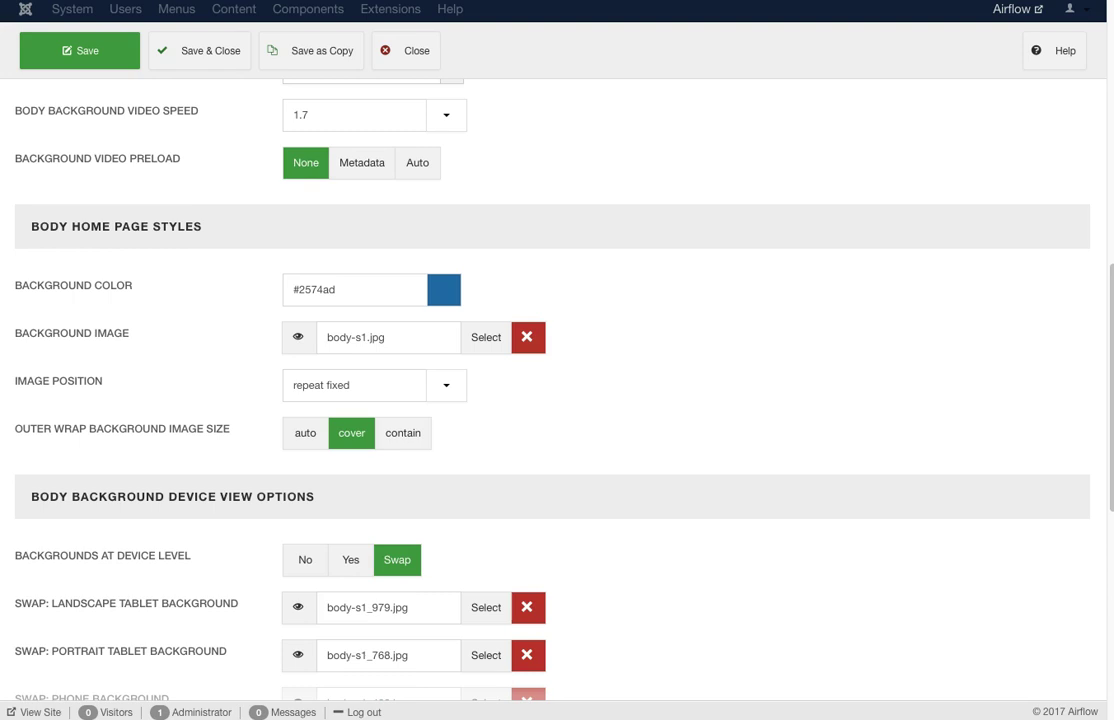
mouse_move(73, 285)
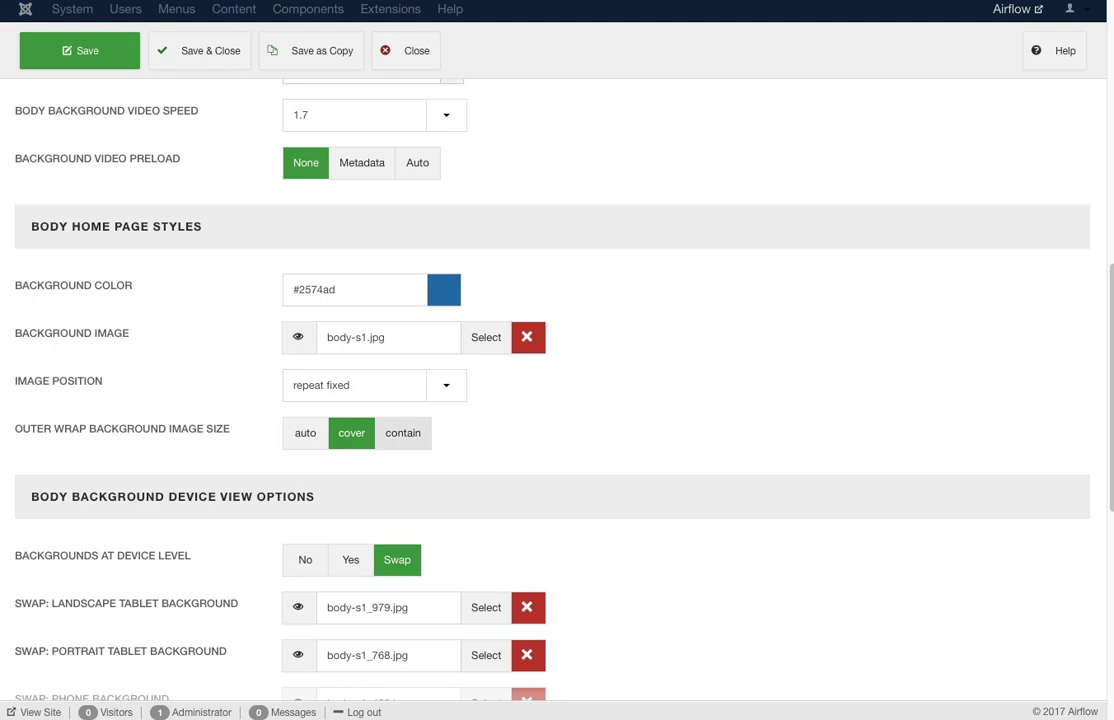
Review the body background device view options together with the home page background image settings.
scroll(557, 390, down, 5)
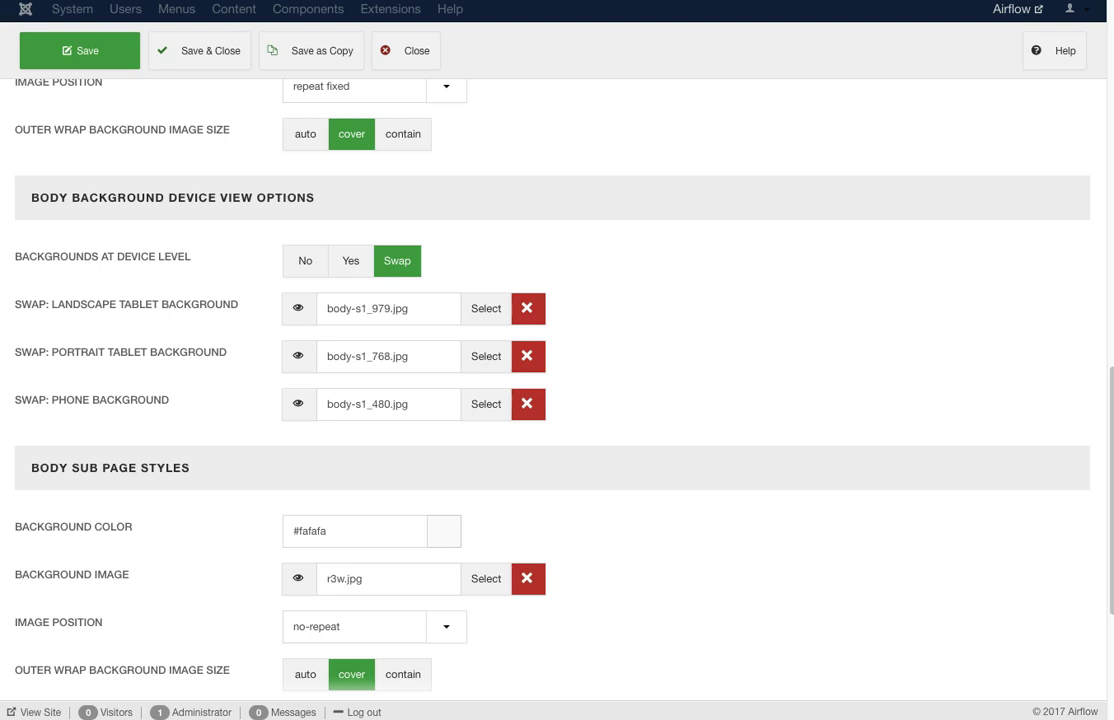
scroll(557, 390, up, 2)
scroll(557, 390, up, 2)
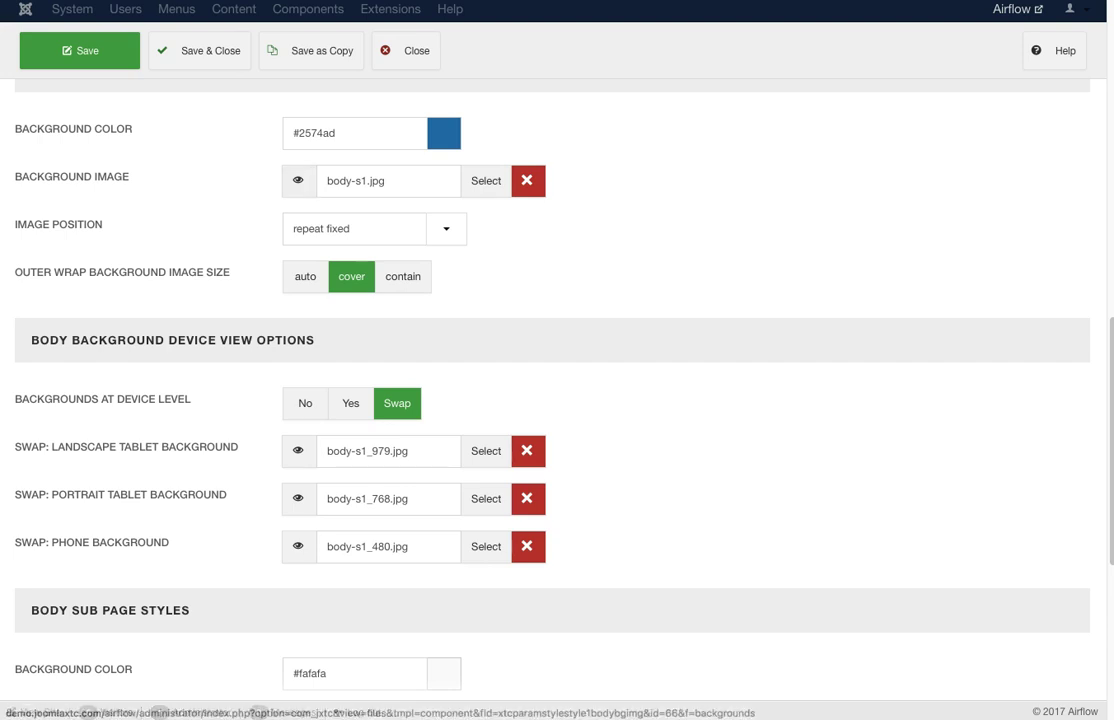
scroll(298, 419, down, 1)
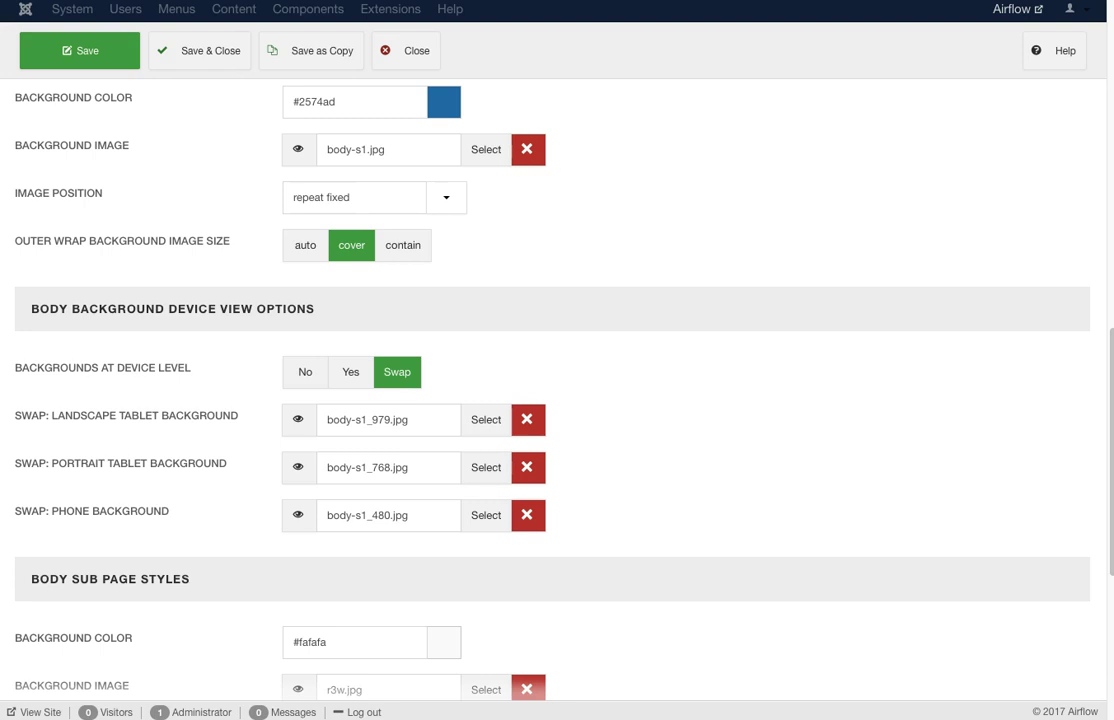
Review the body sub page styles and the sub page background device view options.
scroll(557, 390, down, 3)
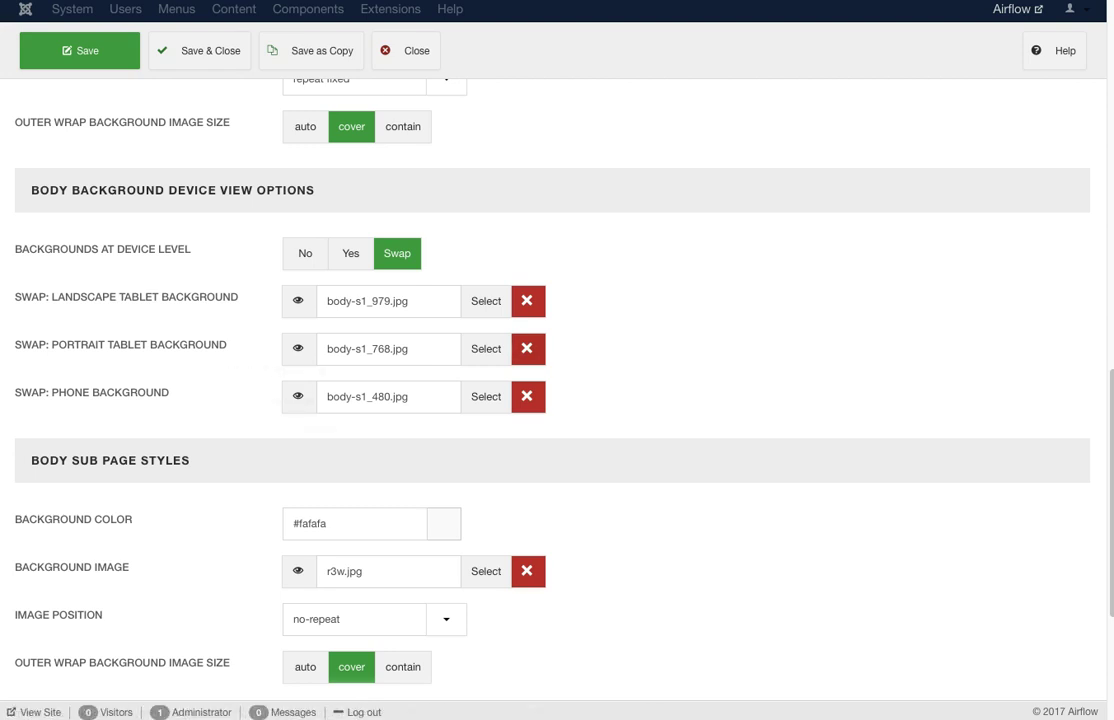
scroll(557, 390, down, 4)
scroll(557, 390, down, 1)
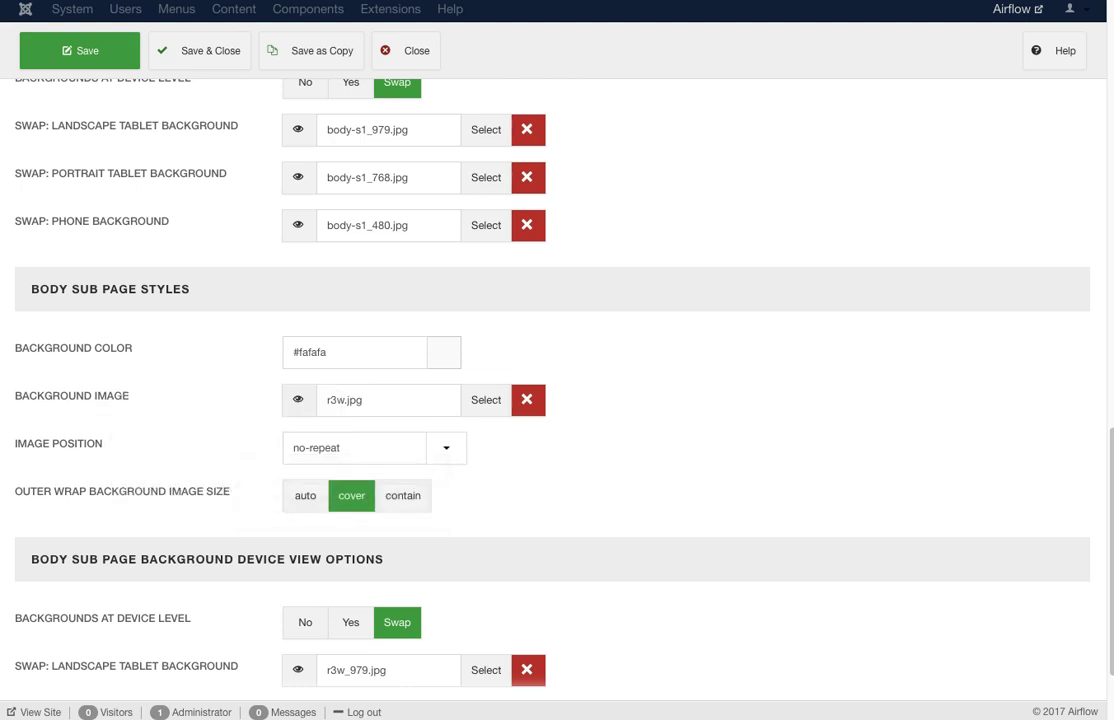
scroll(557, 390, down, 3)
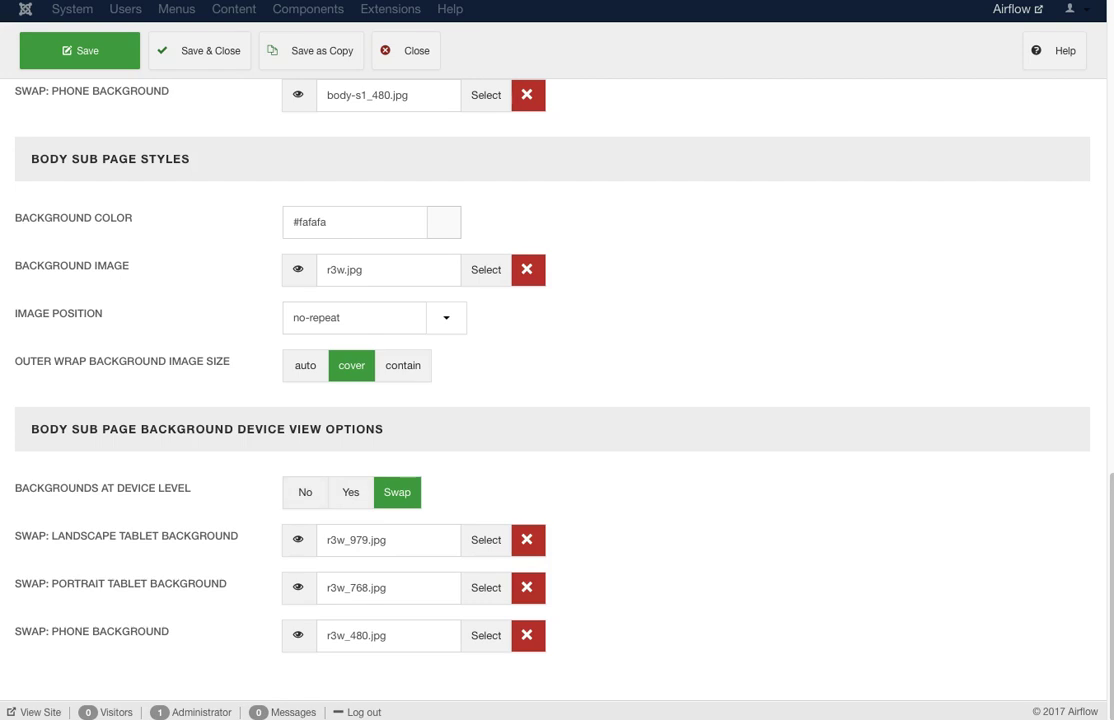
Show the header settings of Style 1 and review the header top and full width background styles.
scroll(557, 390, up, 20)
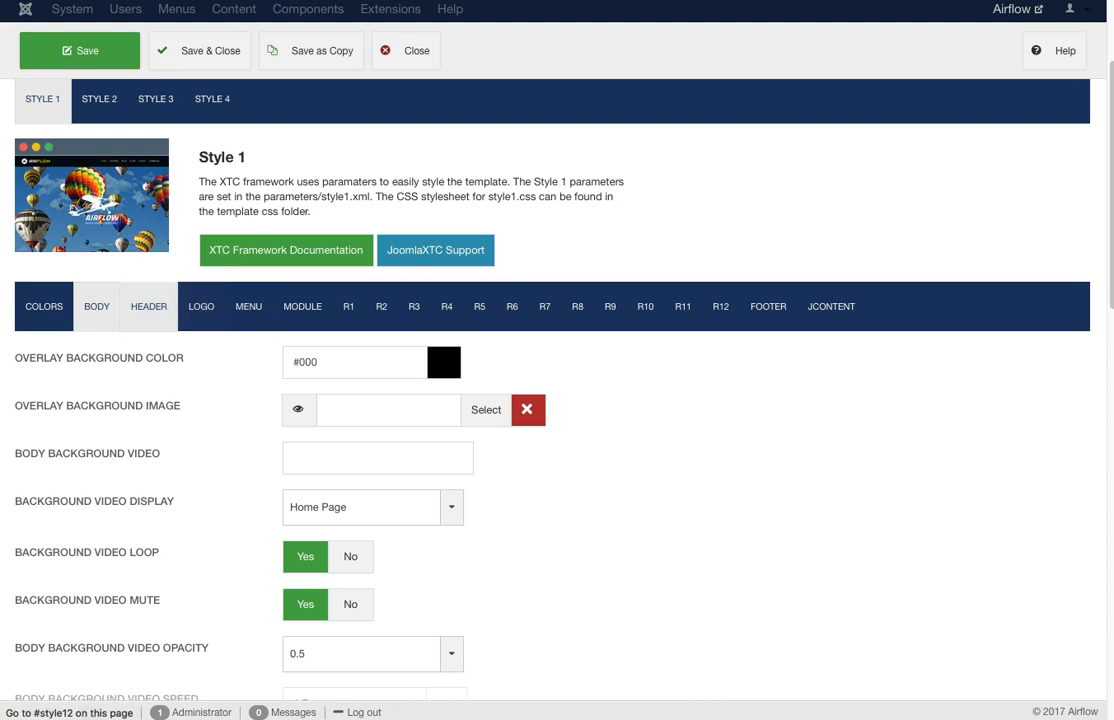
click(148, 306)
scroll(557, 390, down, 1)
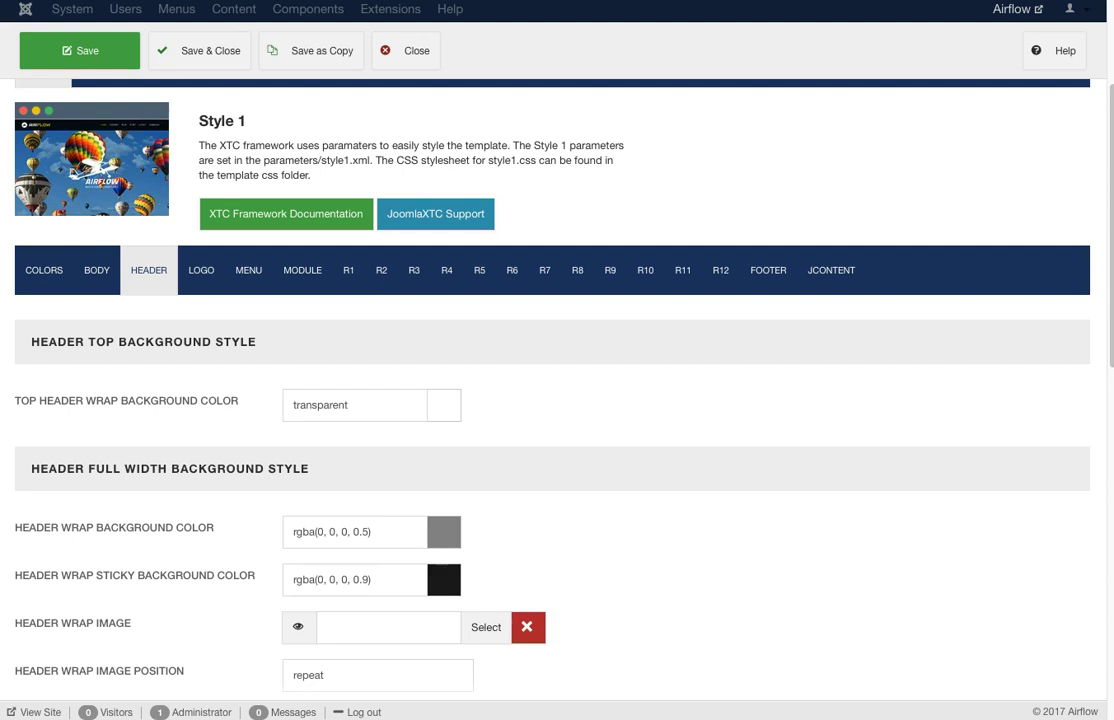
scroll(557, 400, down, 2)
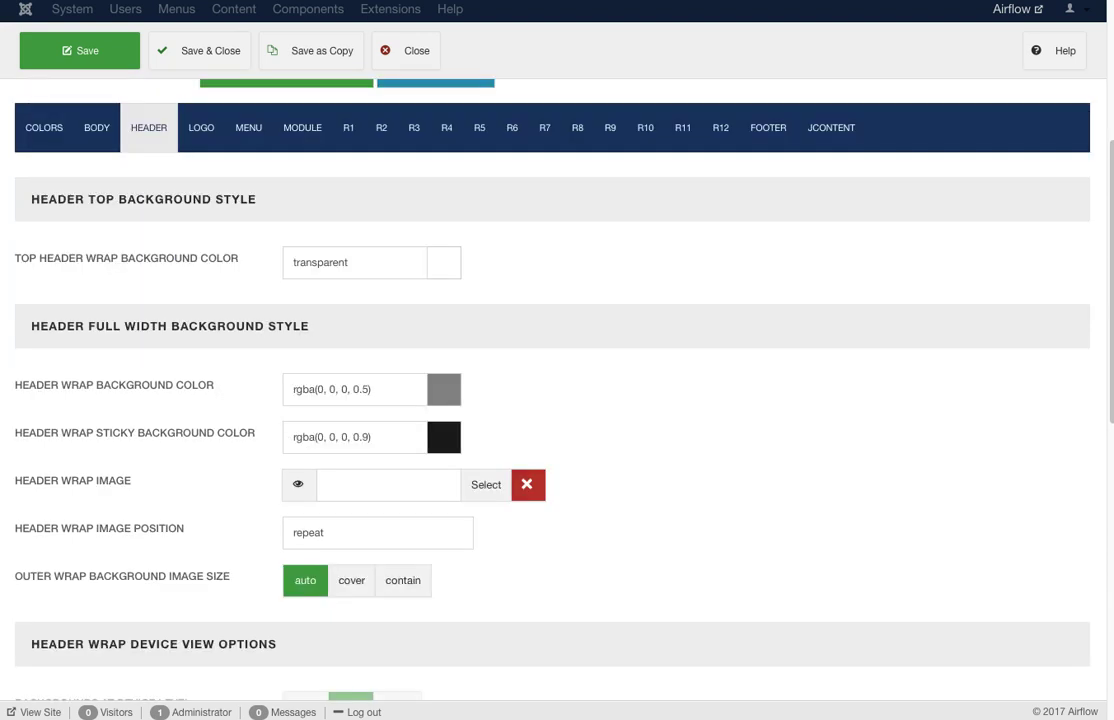
mouse_move(120, 385)
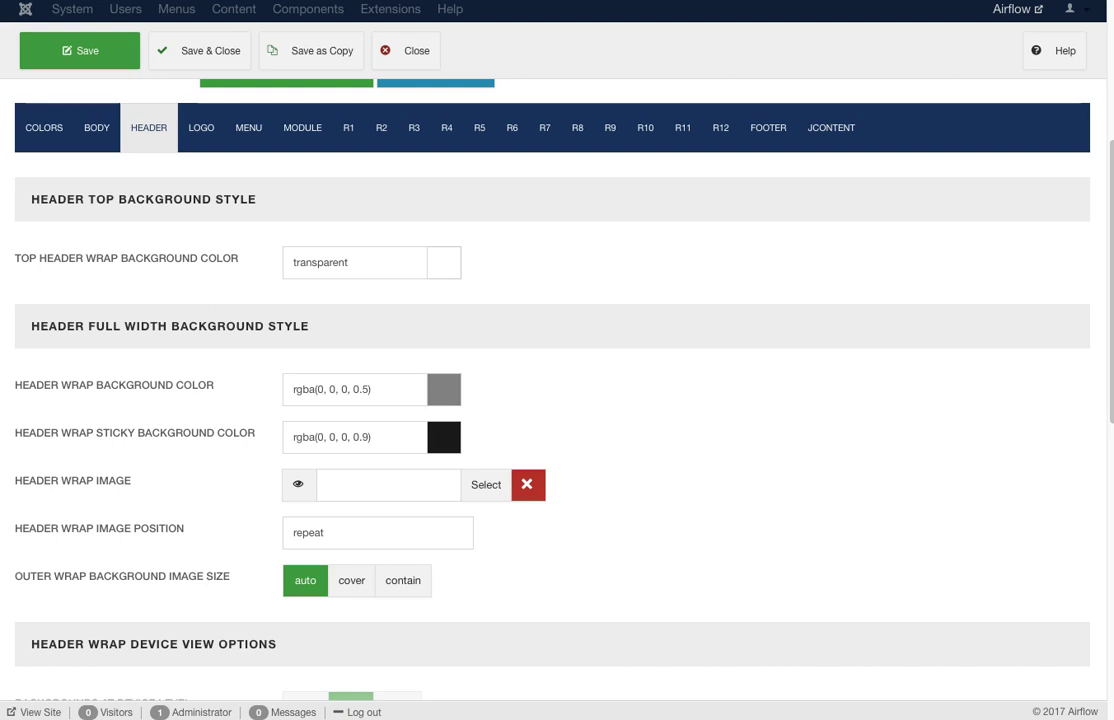
scroll(557, 390, down, 3)
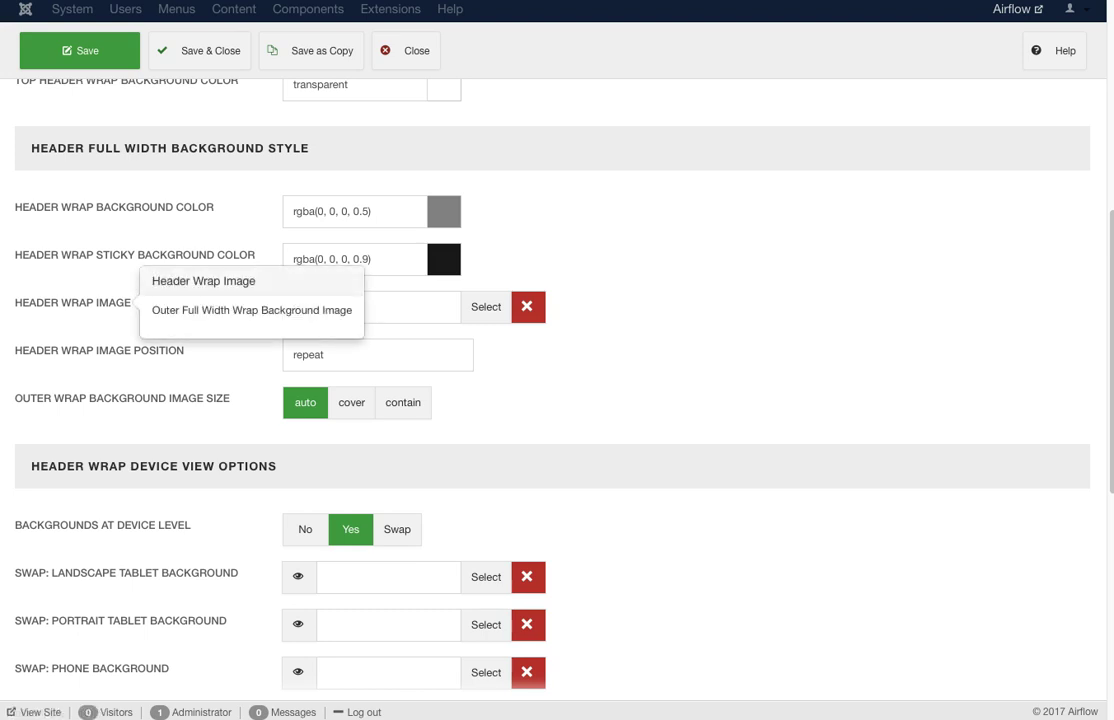
mouse_move(100, 350)
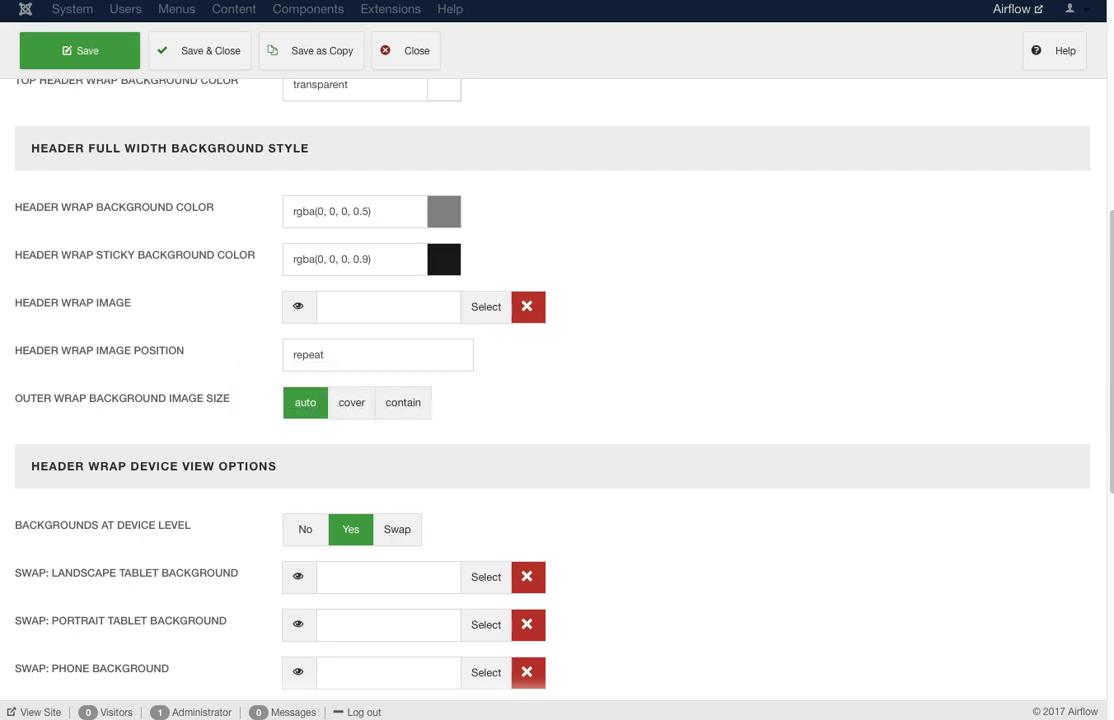
Review the header wrap device view options, the fixed width background style and the header device view options.
scroll(557, 390, down, 3)
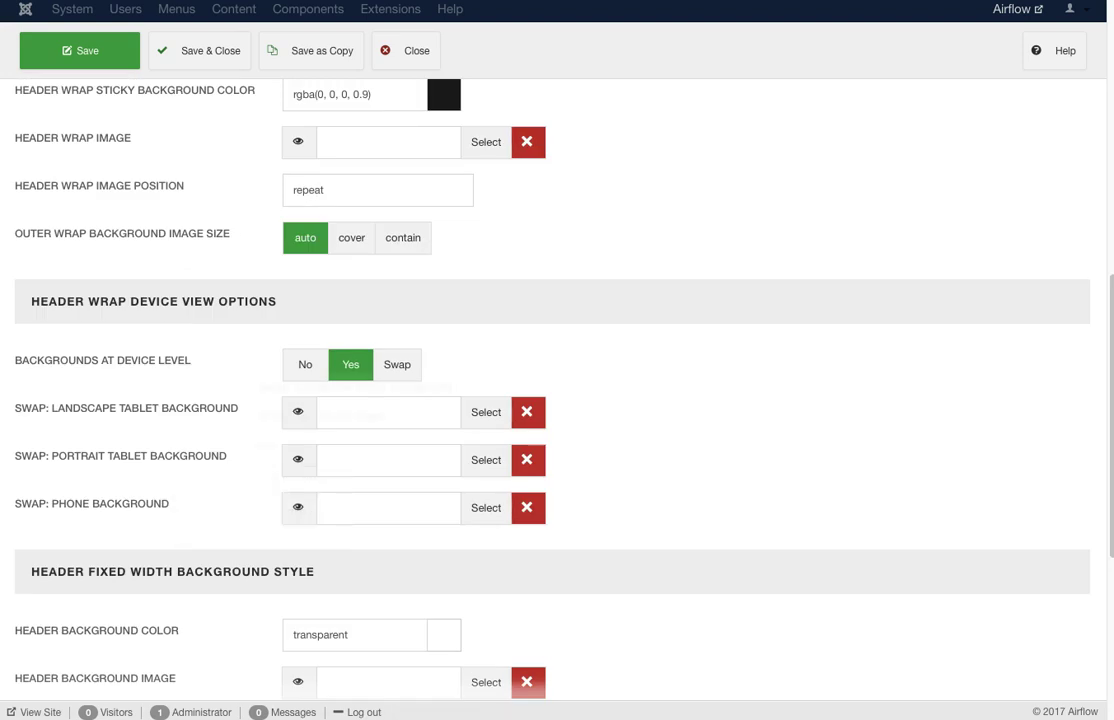
scroll(557, 390, down, 3)
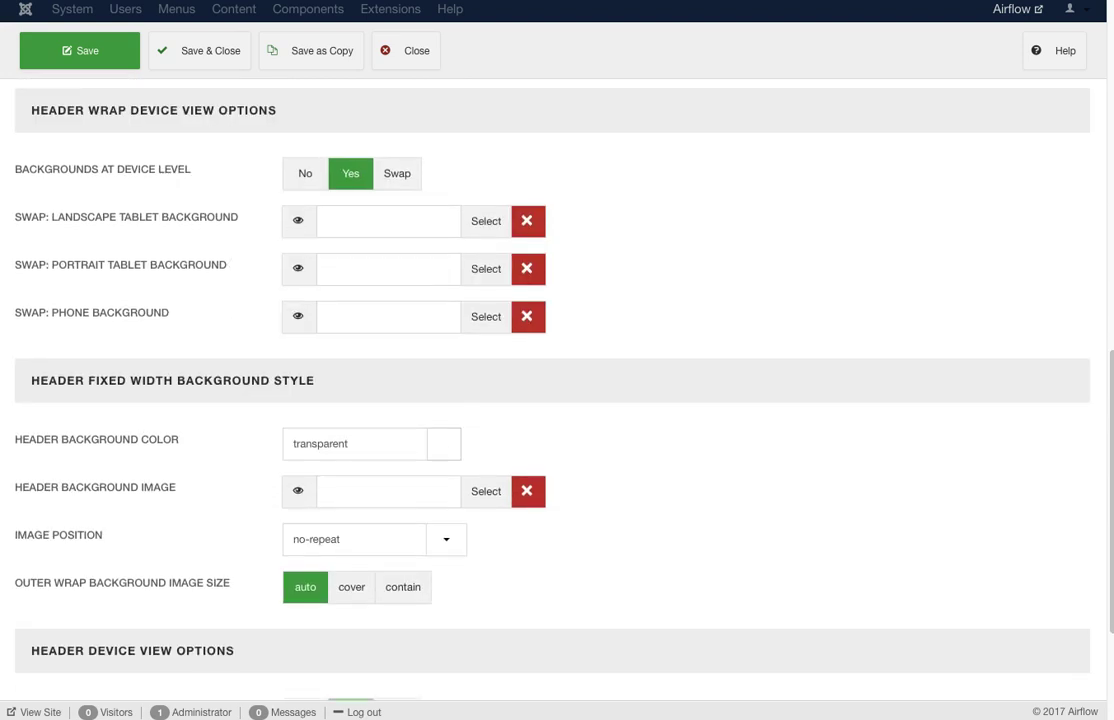
scroll(557, 390, up, 10)
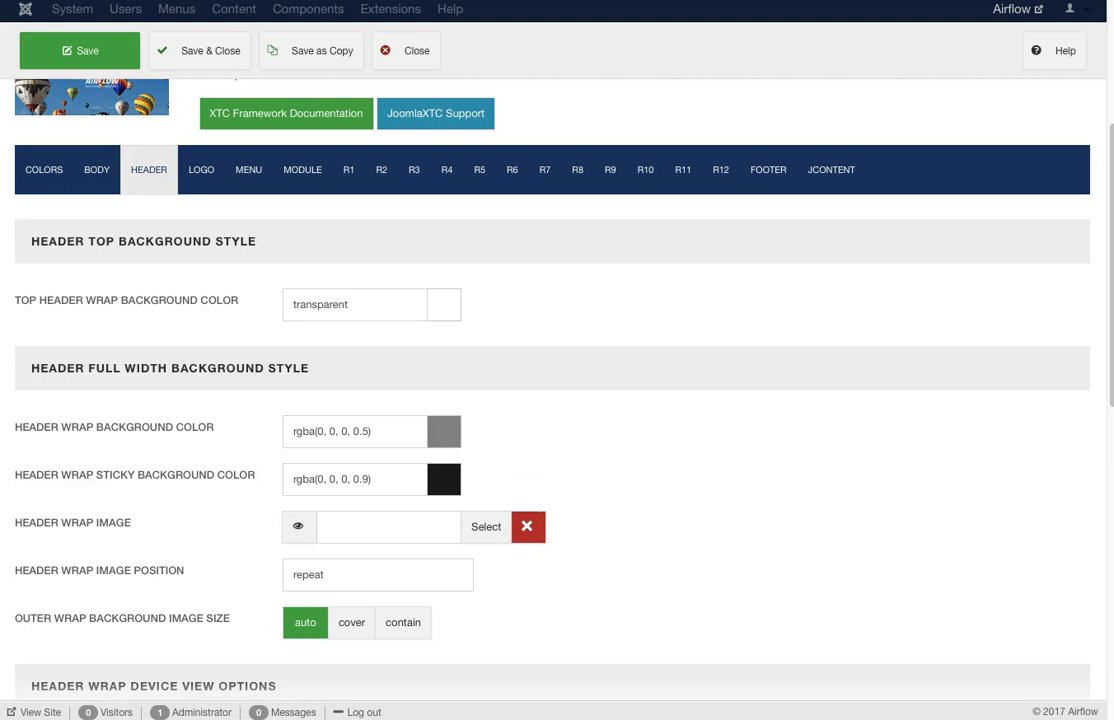
scroll(486, 427, down, 8)
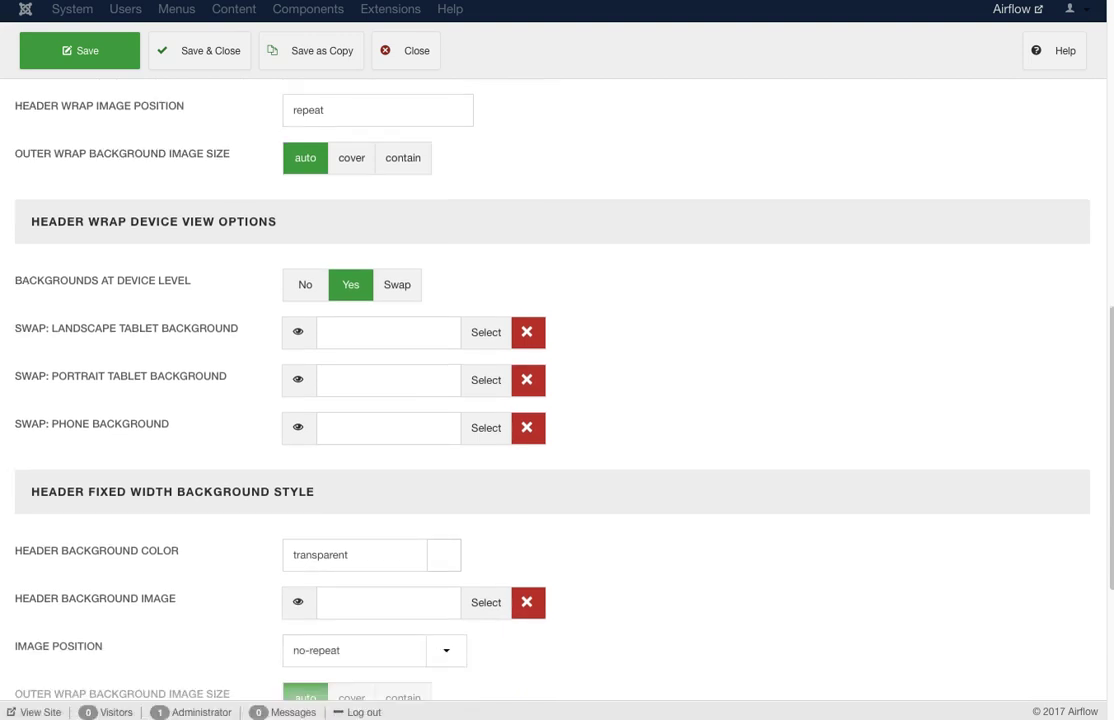
scroll(557, 390, down, 6)
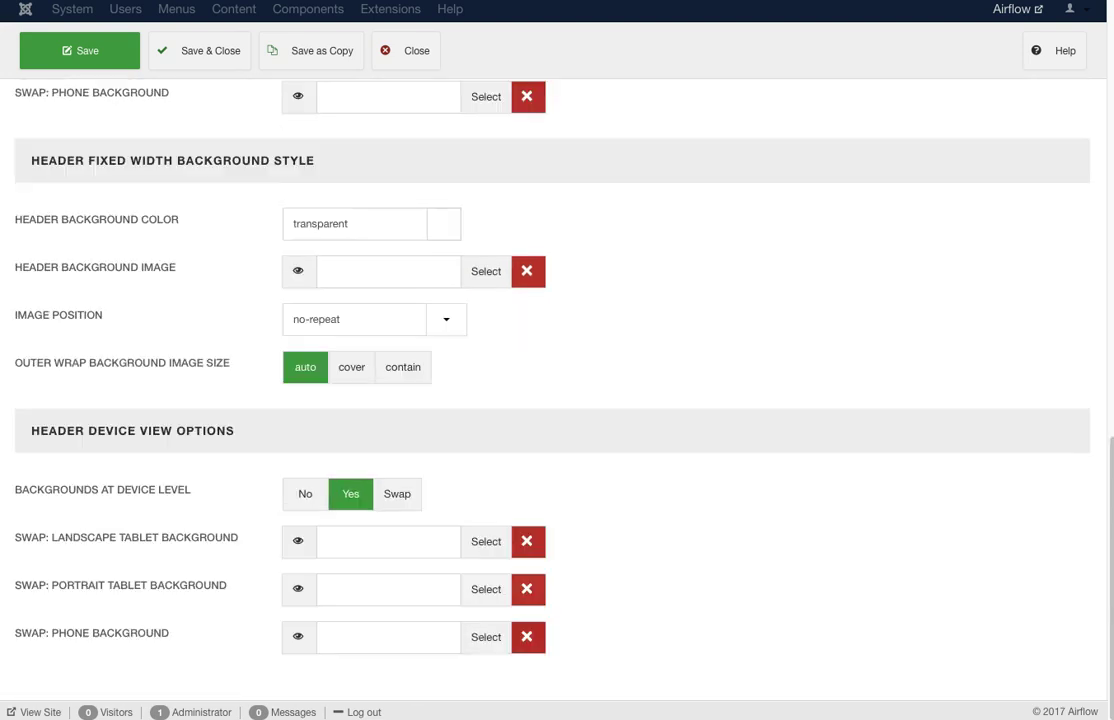
scroll(557, 390, up, 12)
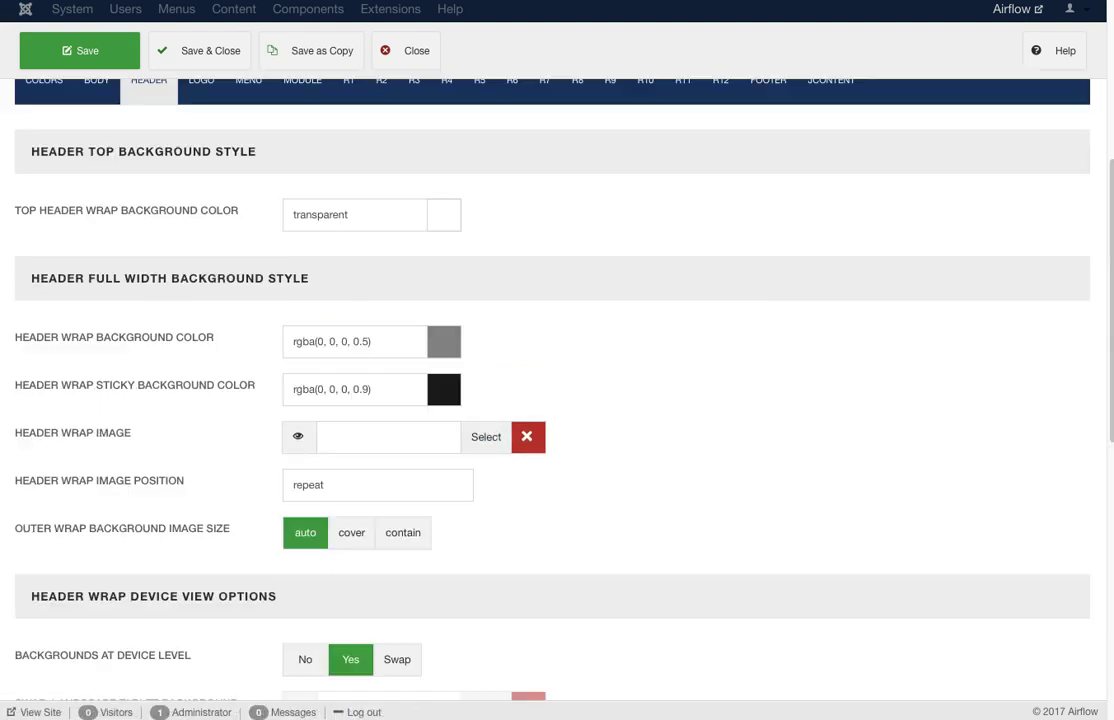
scroll(557, 390, down, 12)
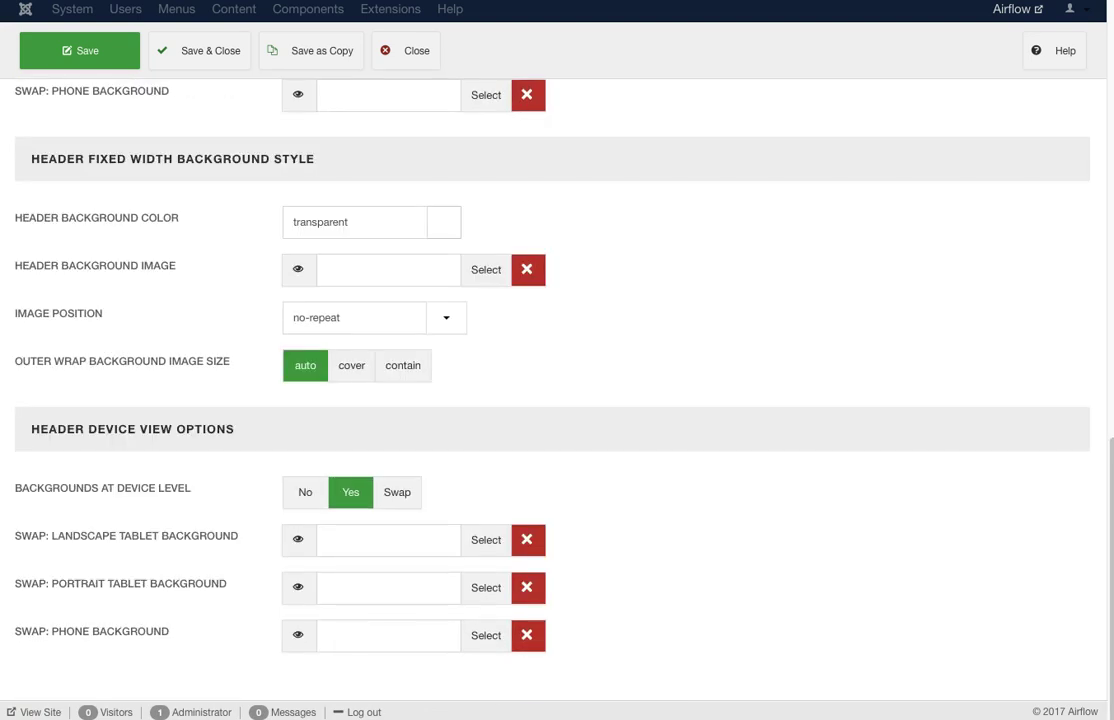
scroll(557, 390, up, 15)
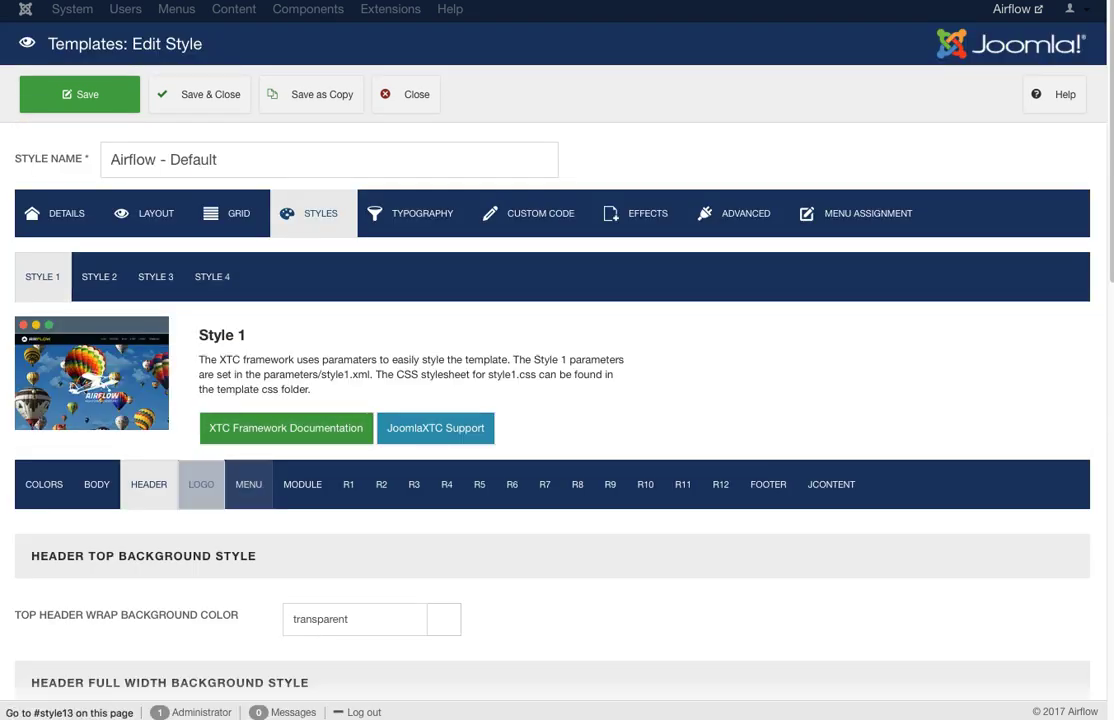
Show the logo settings of Style 1, enlarge the logo text box, and review the website and mobile logo parameters.
click(201, 484)
scroll(557, 390, down, 5)
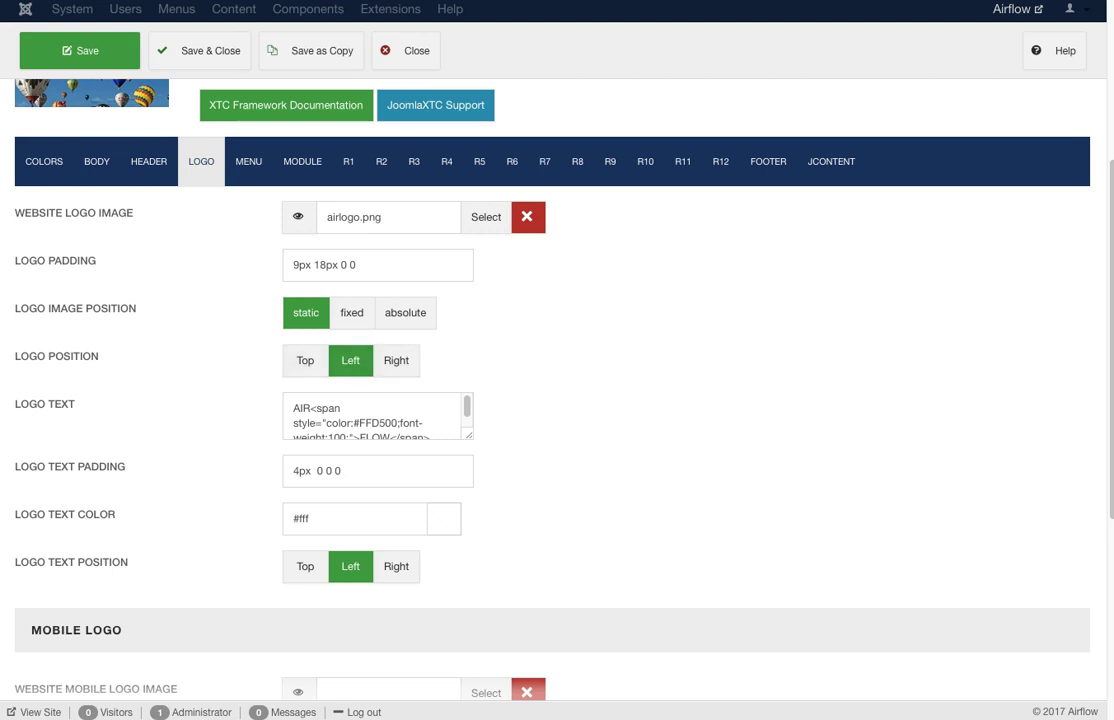
drag(468, 435, 682, 502)
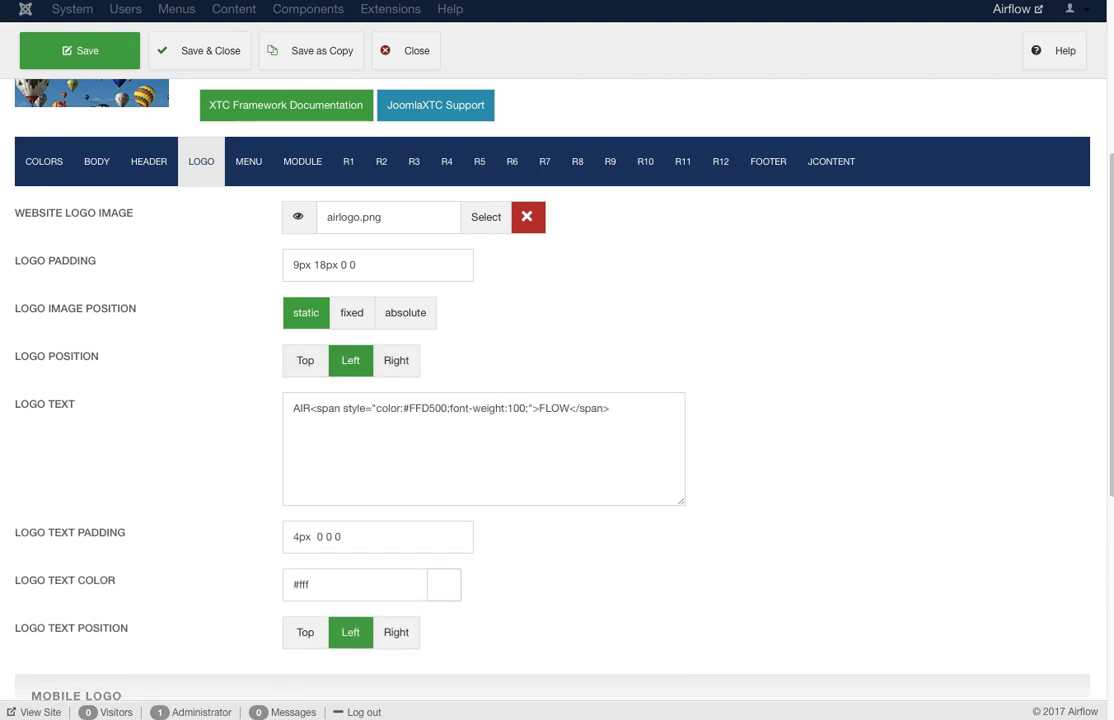
scroll(557, 400, down, 5)
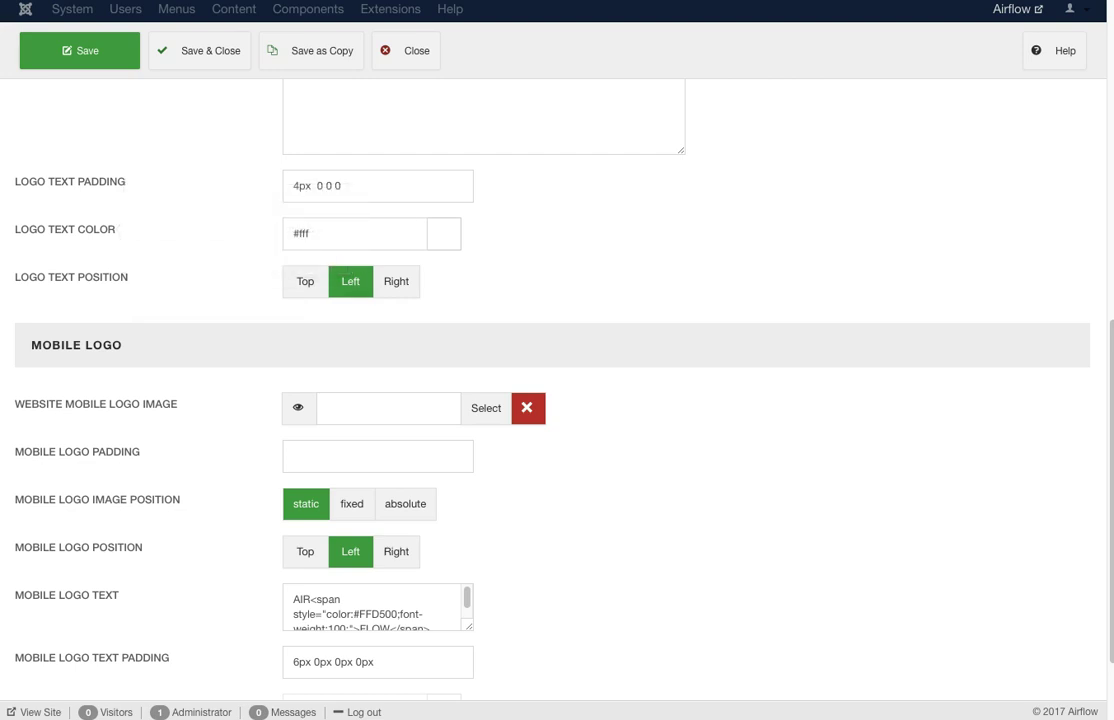
scroll(557, 400, down, 2)
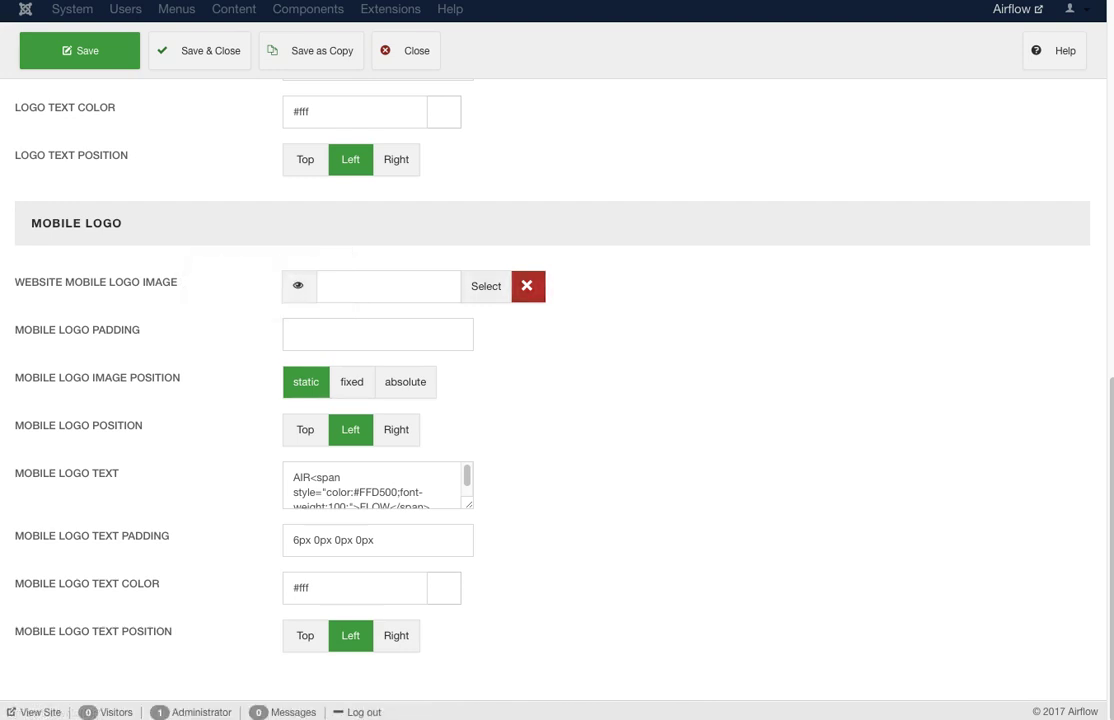
Show the menu settings of Style 1 and review the main menu background and text color parameters with their descriptions.
scroll(557, 380, up, 10)
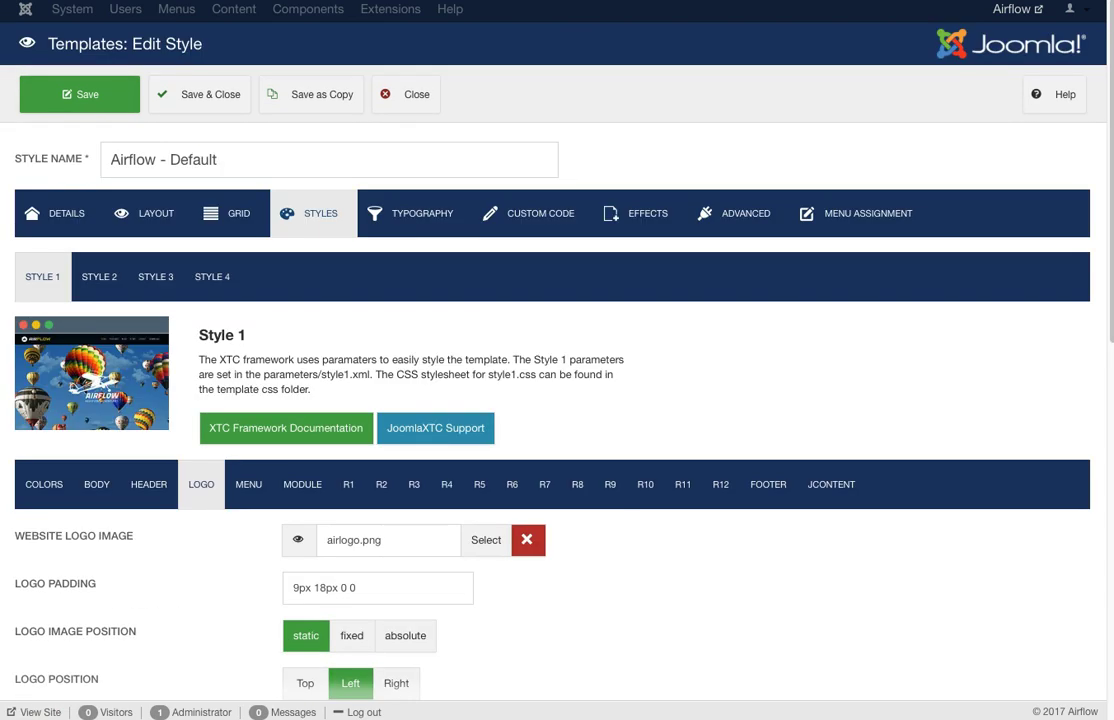
click(248, 484)
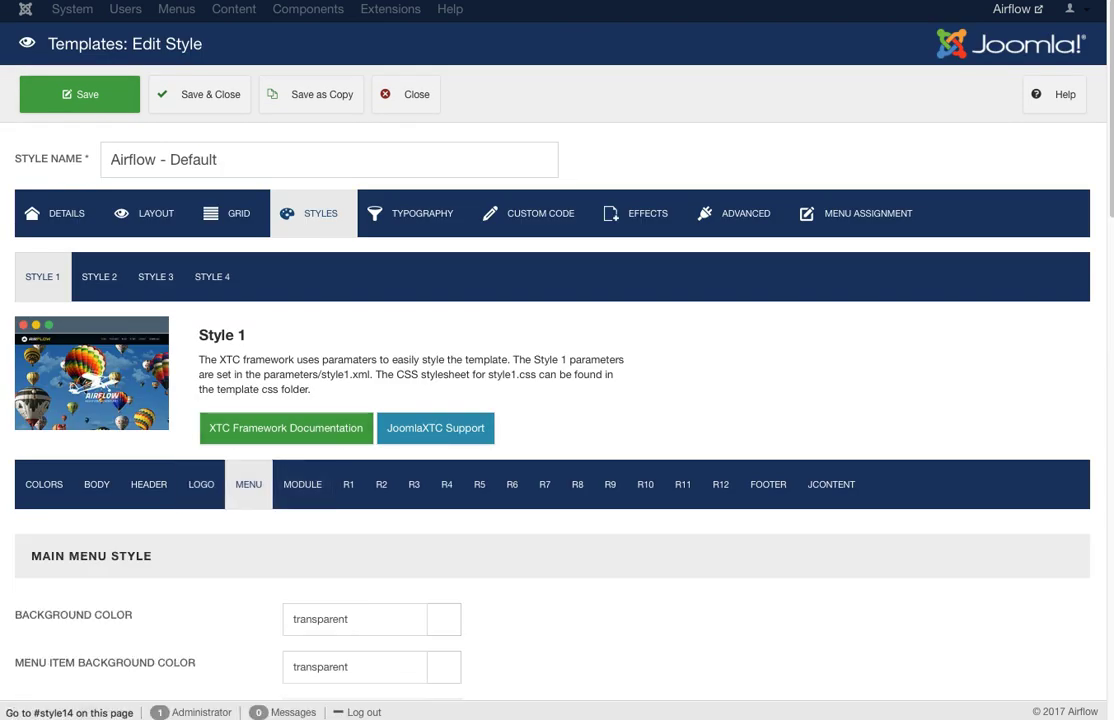
scroll(683, 484, down, 5)
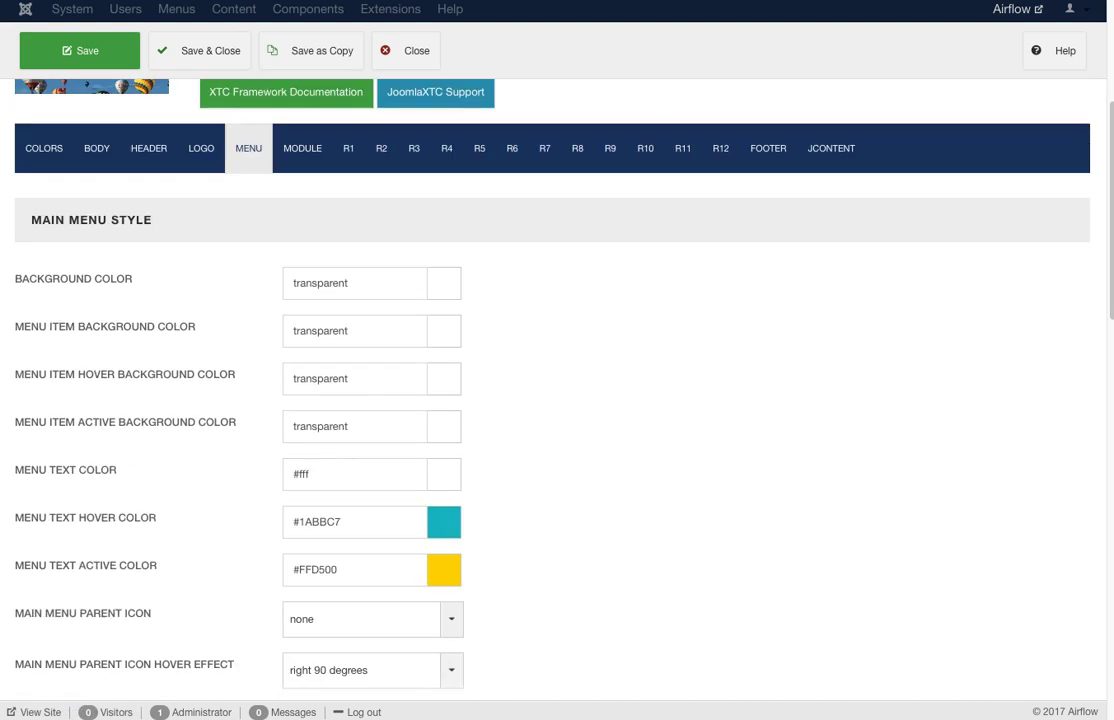
mouse_move(100, 279)
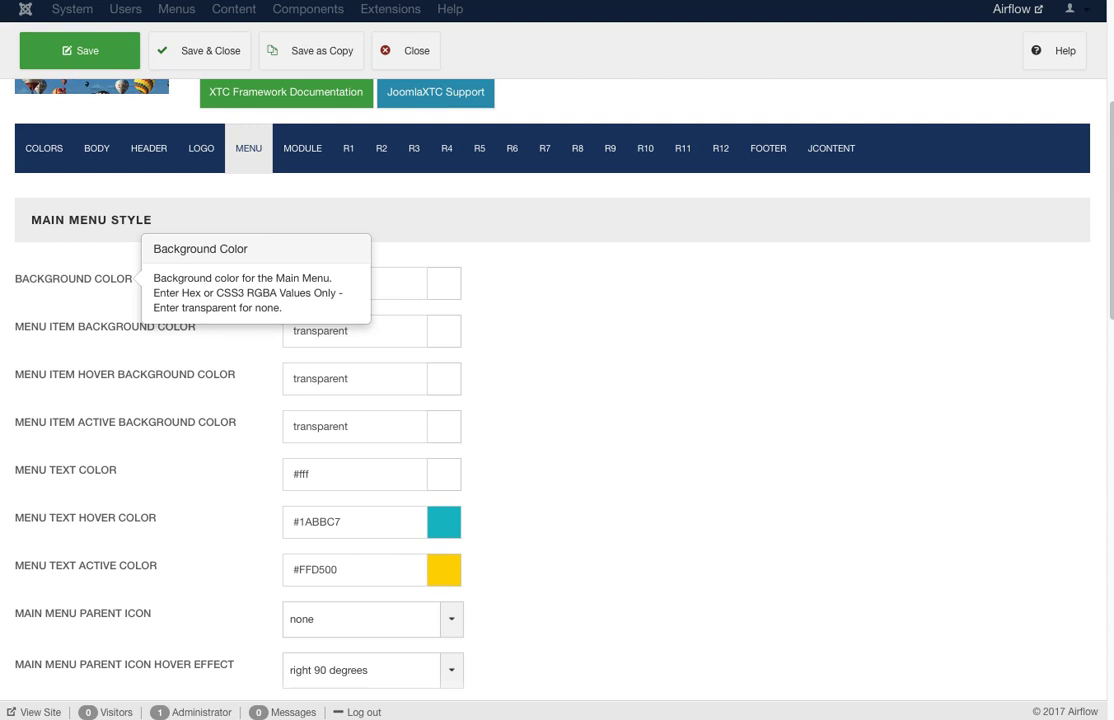
mouse_move(105, 326)
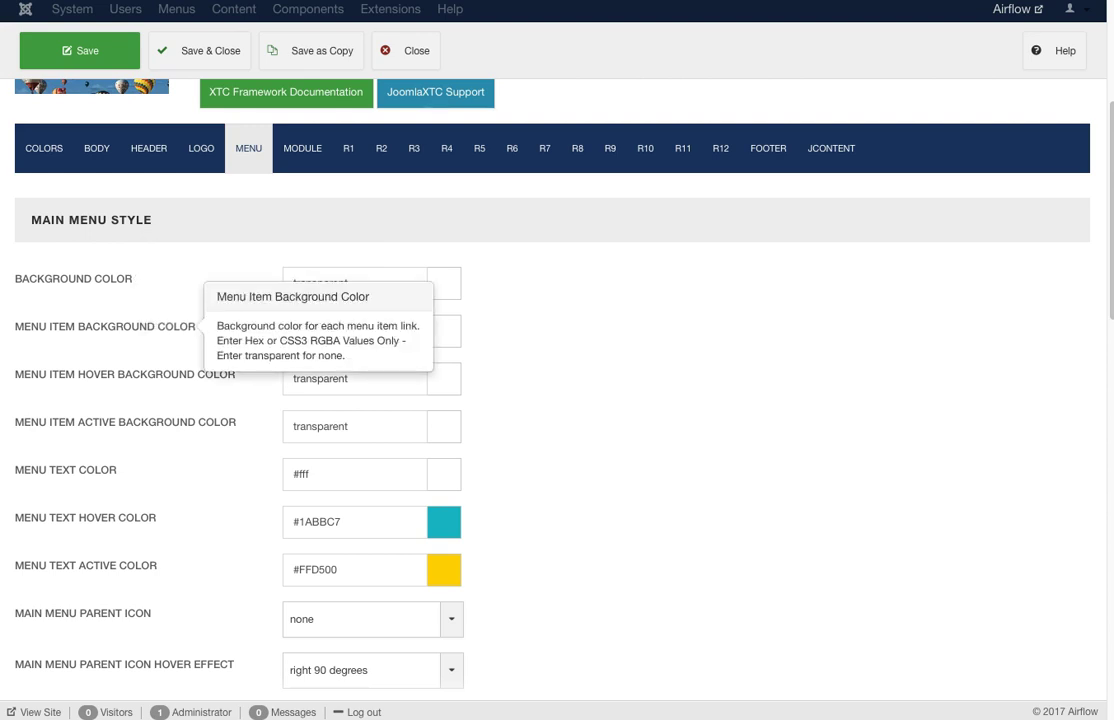
mouse_move(125, 374)
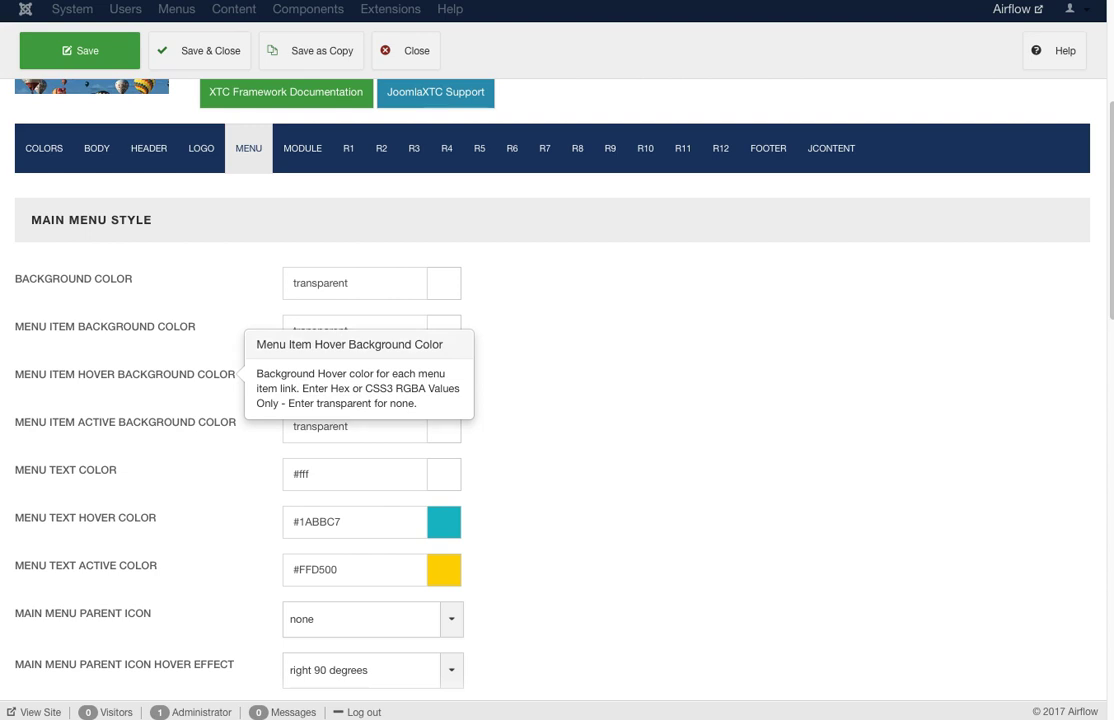
mouse_move(125, 422)
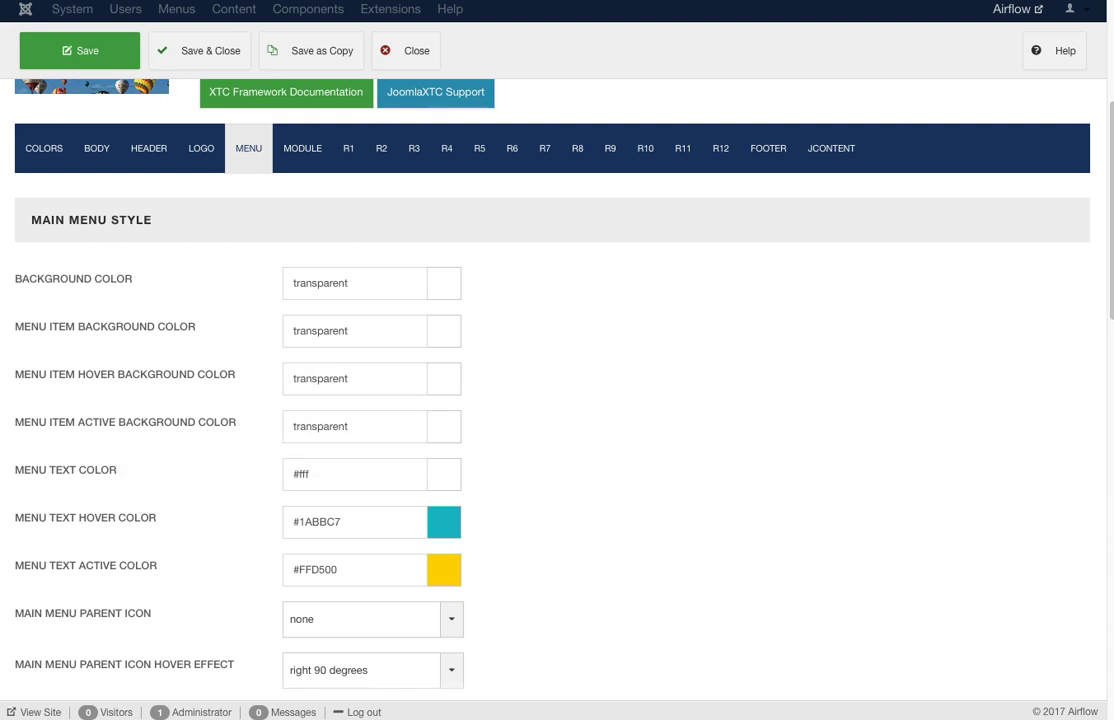
scroll(550, 400, down, 1)
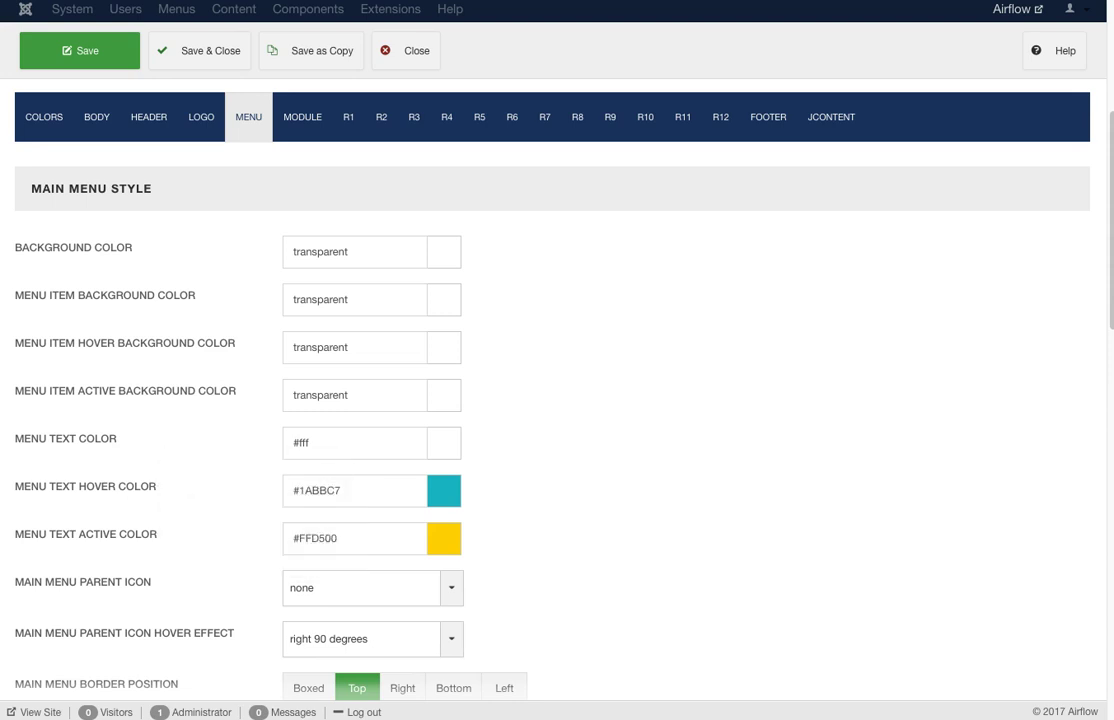
scroll(550, 400, down, 1)
scroll(550, 400, down, 1)
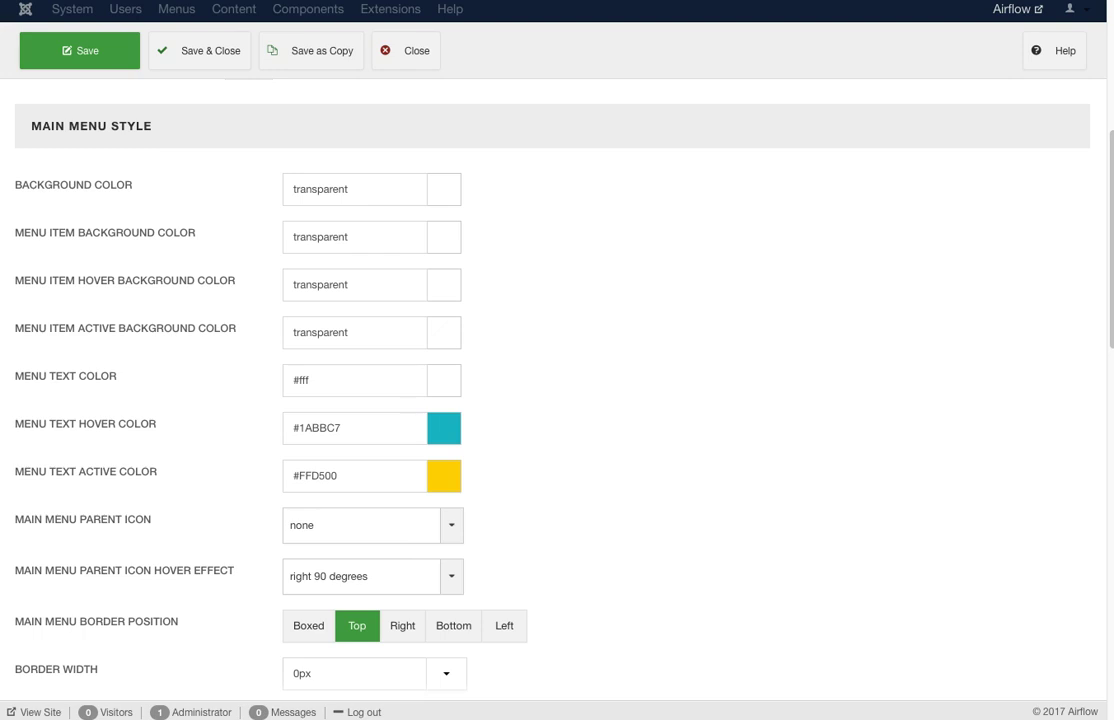
Browse the available main menu parent icons without choosing a different one.
click(372, 525)
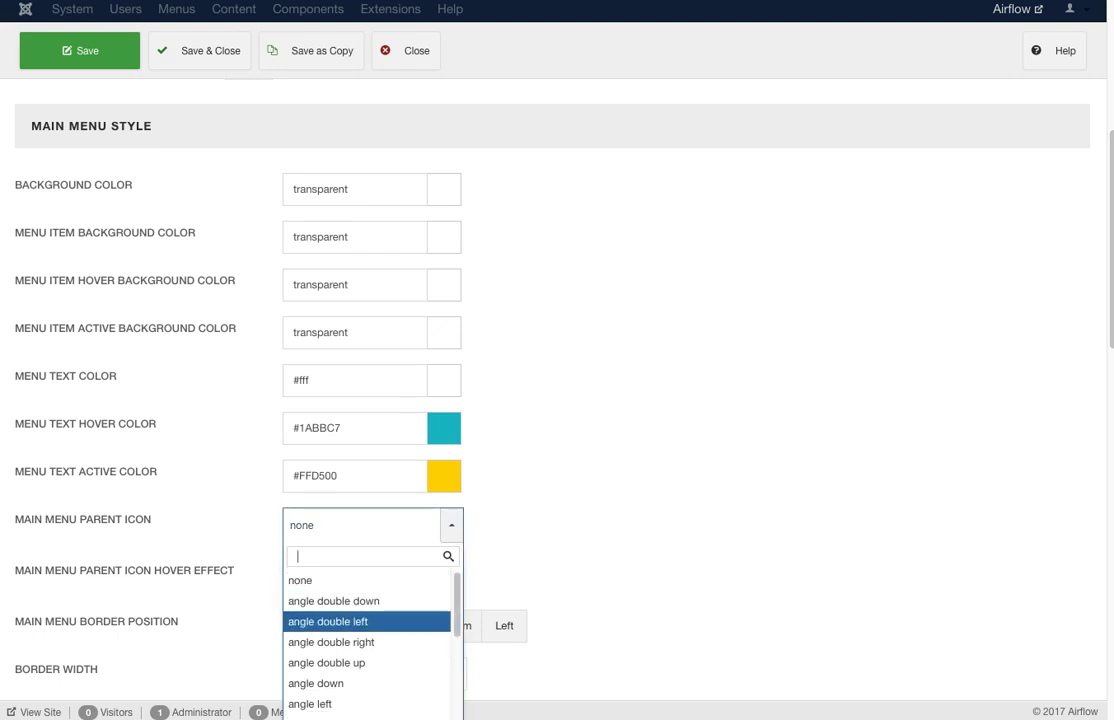
key(Down)
key(Down)
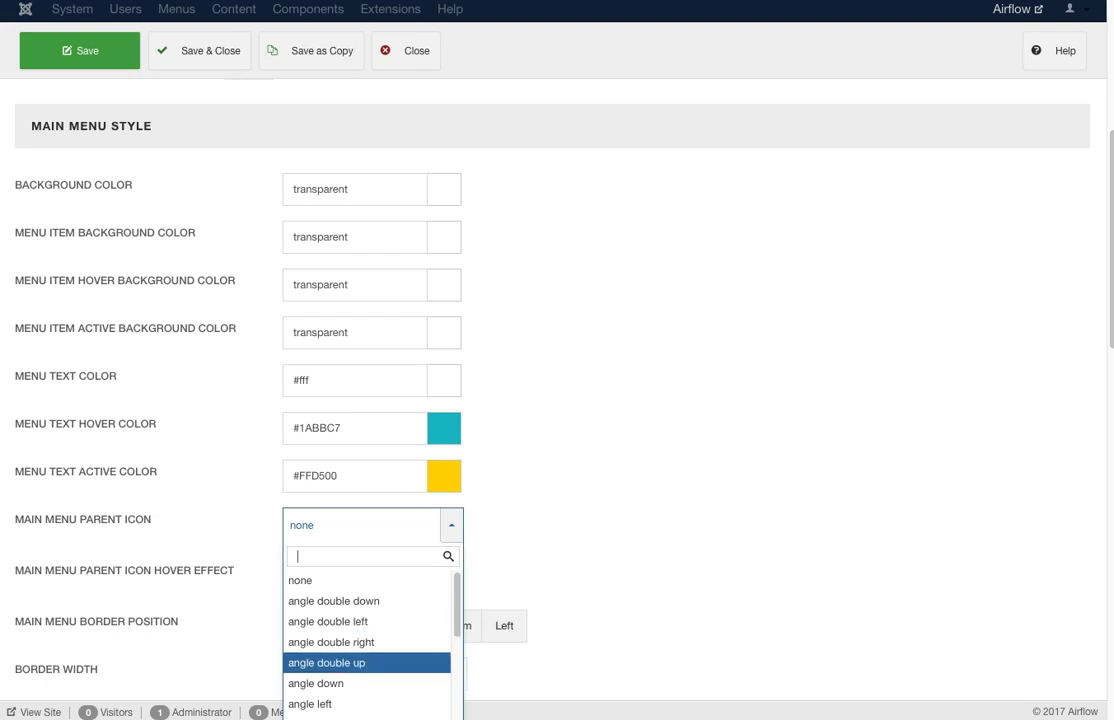
key(Down)
key(Down)
key(Up)
key(Up)
key(Up)
key(Up)
key(Up)
key(Up)
key(Up)
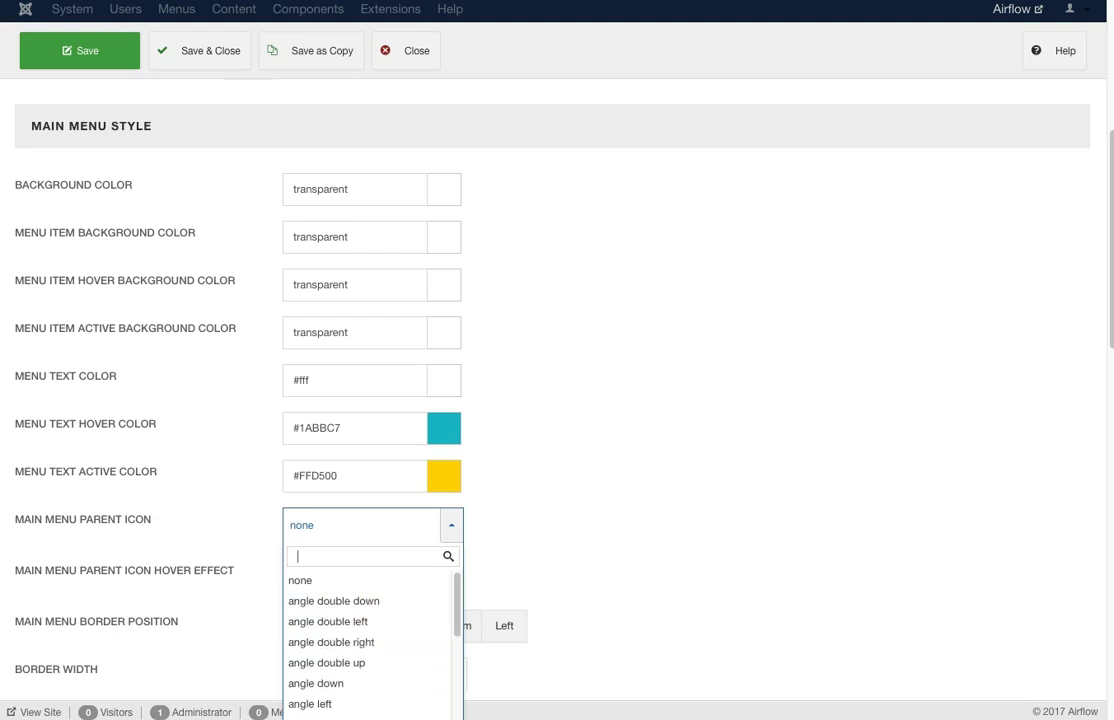
scroll(557, 390, down, 1)
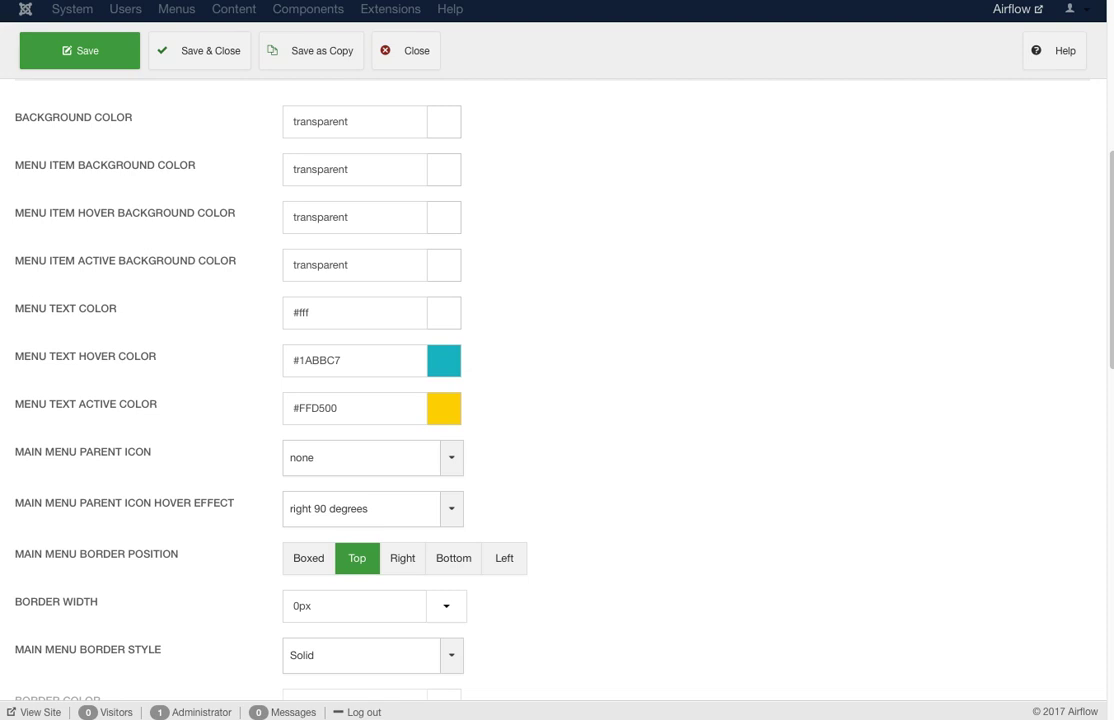
Review the main menu border parameters, including the available border widths and border styles, without changing them.
scroll(557, 390, down, 1)
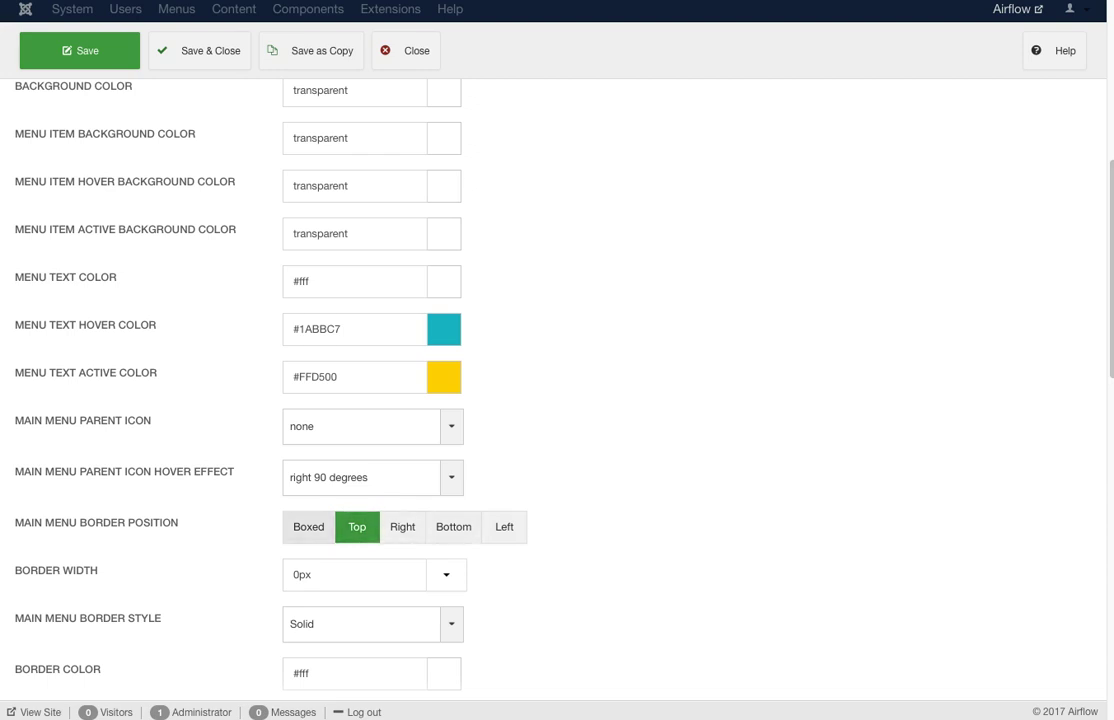
scroll(557, 390, down, 3)
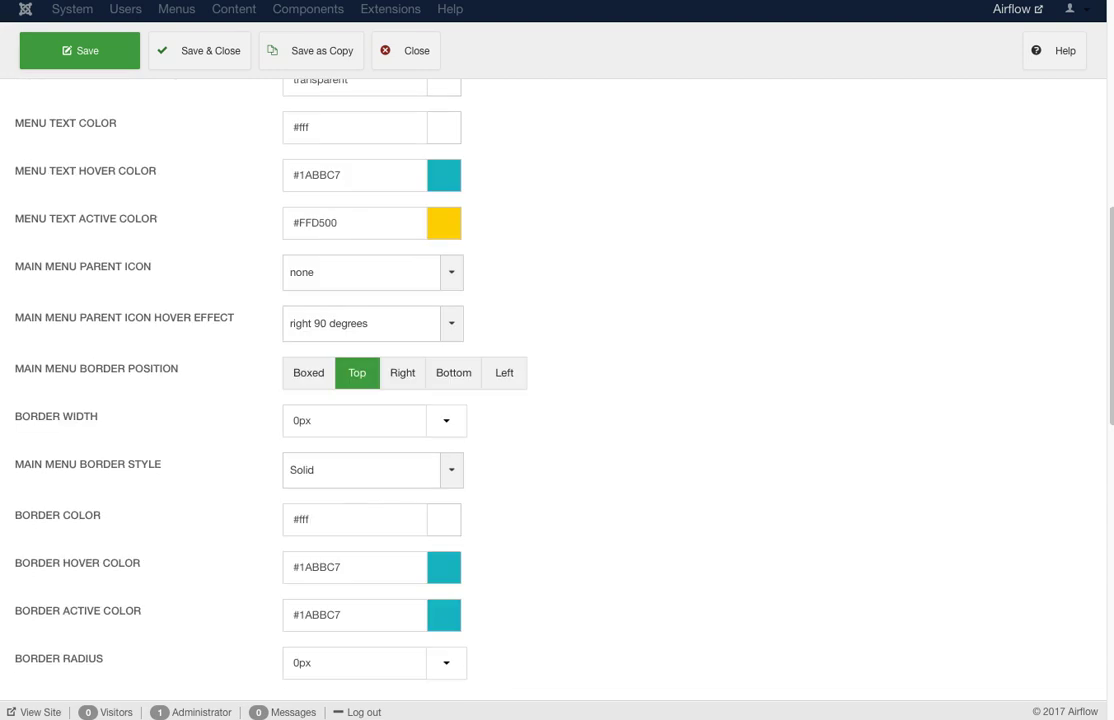
click(350, 420)
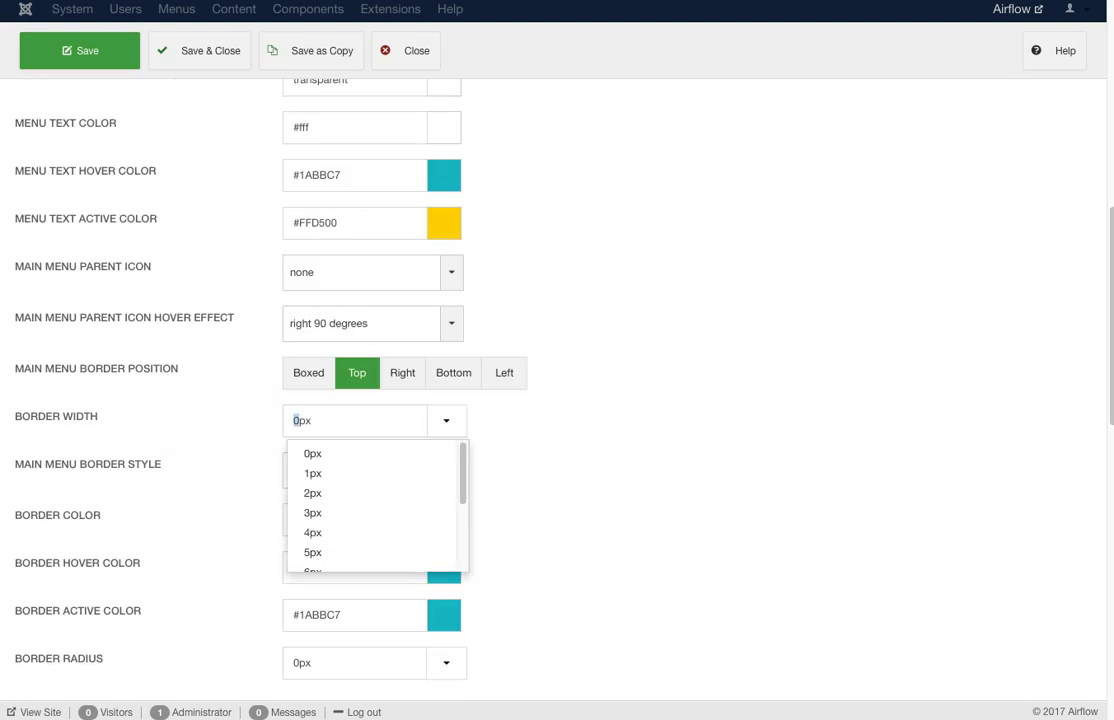
key(Escape)
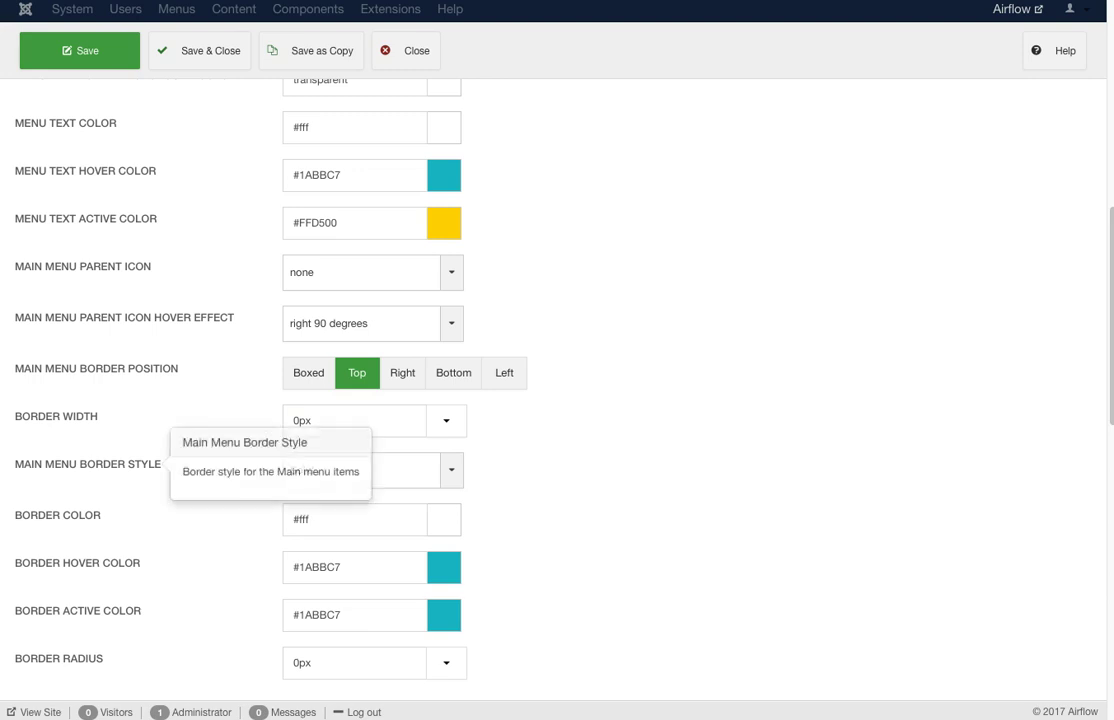
click(360, 469)
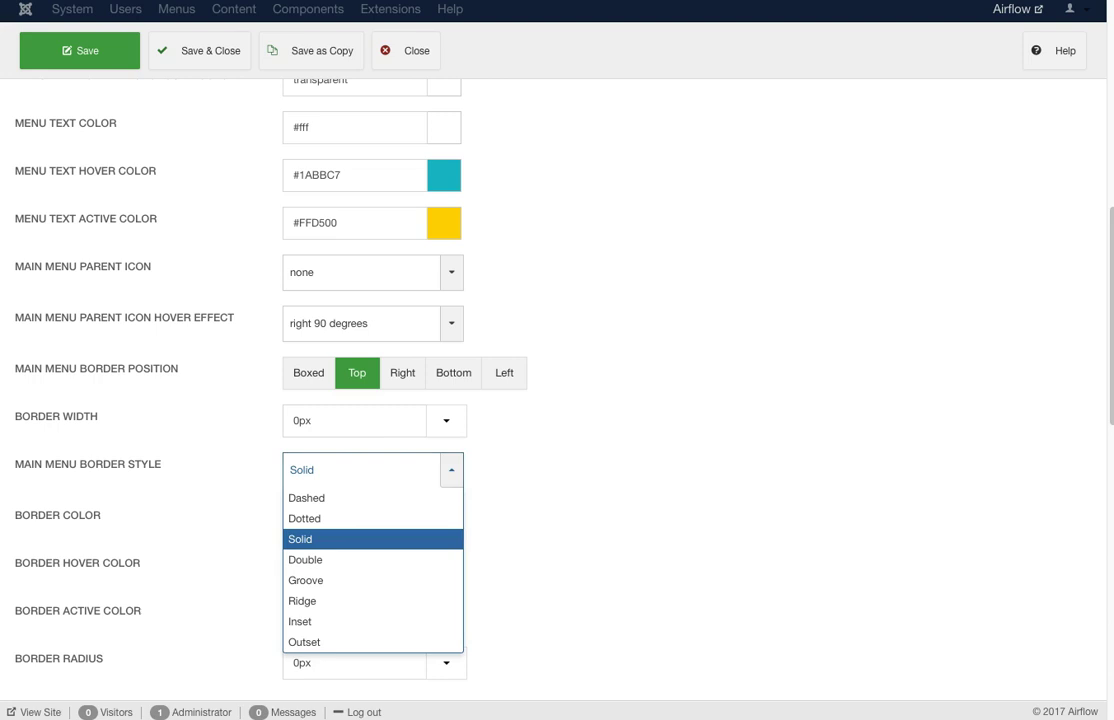
key(Escape)
scroll(557, 400, down, 3)
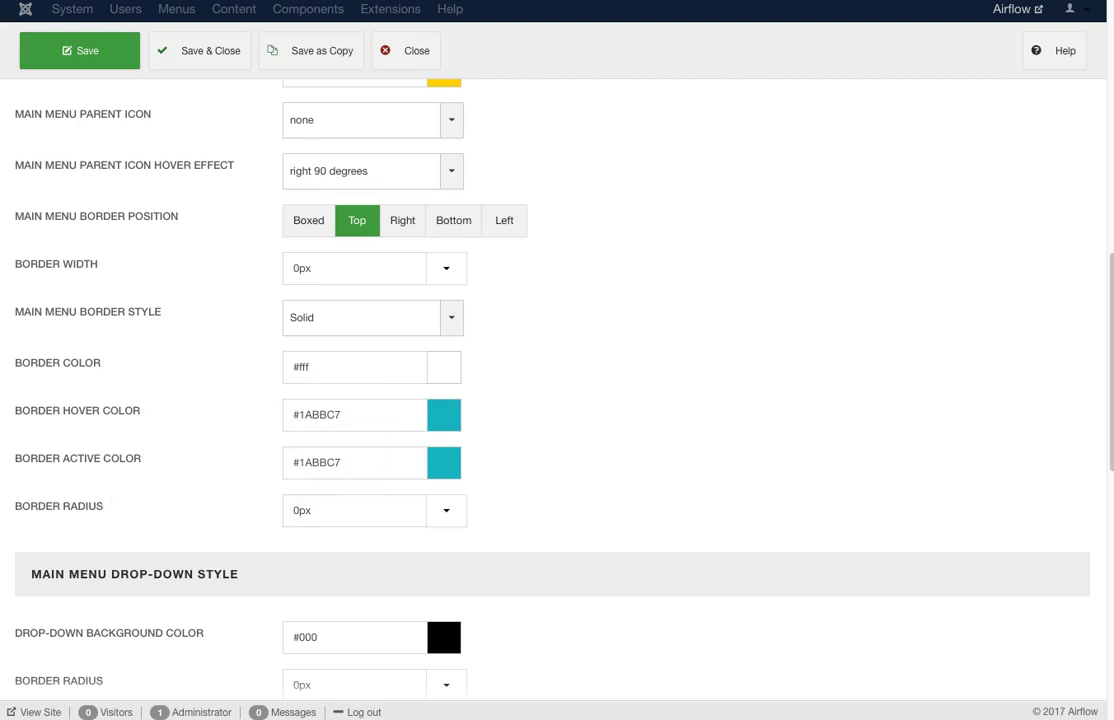
Review the main menu drop-down style parameters, from background and text colors through parent icon and border settings.
scroll(557, 390, down, 10)
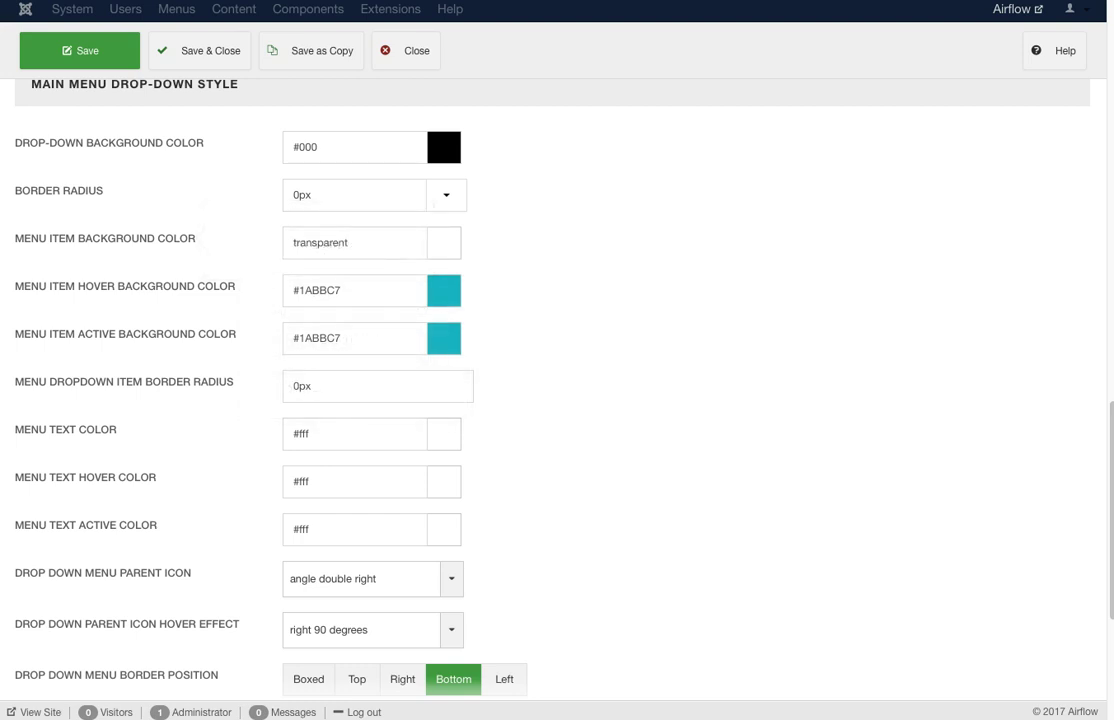
scroll(557, 390, down, 1)
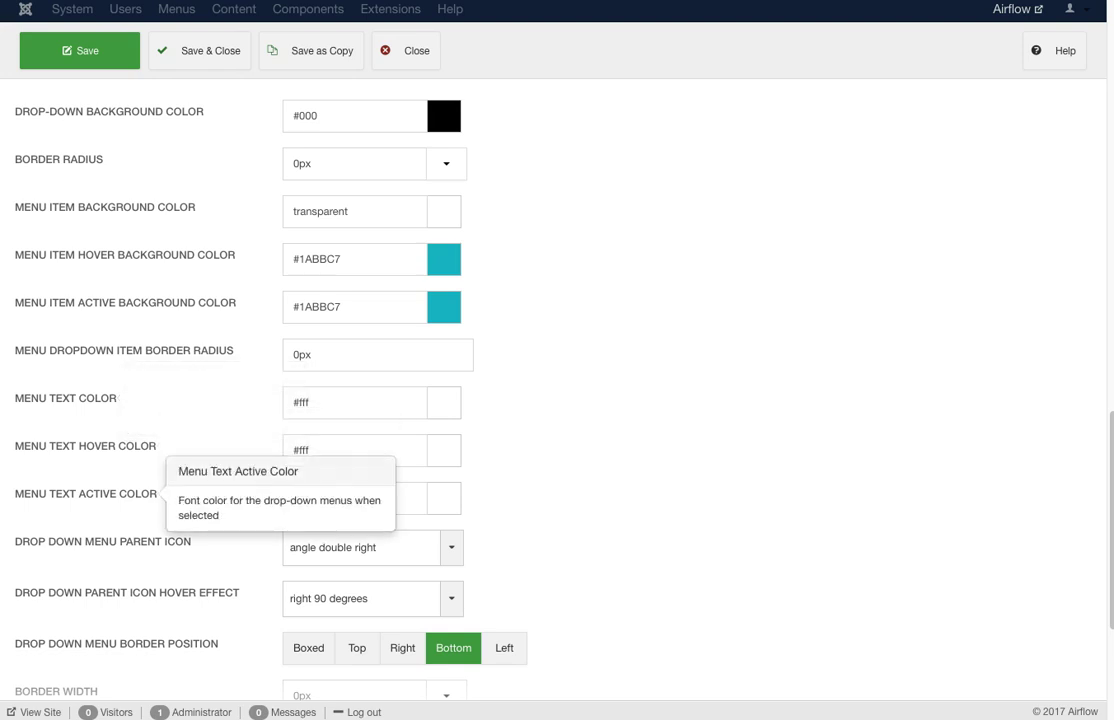
scroll(490, 390, down, 1)
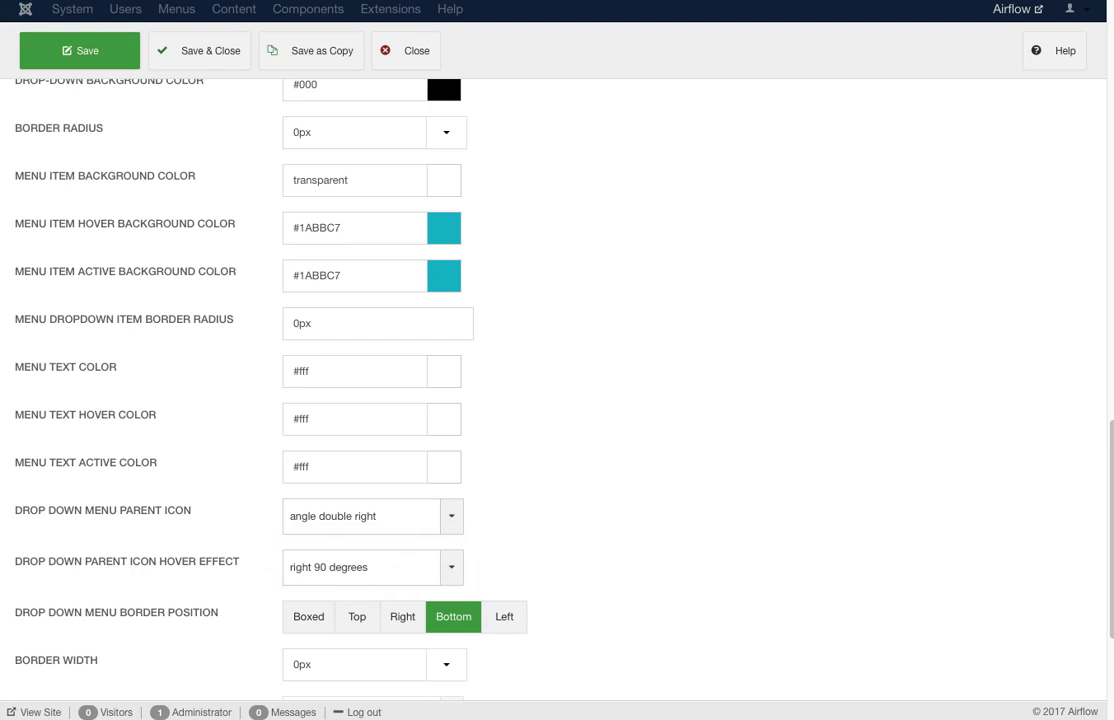
scroll(490, 390, down, 3)
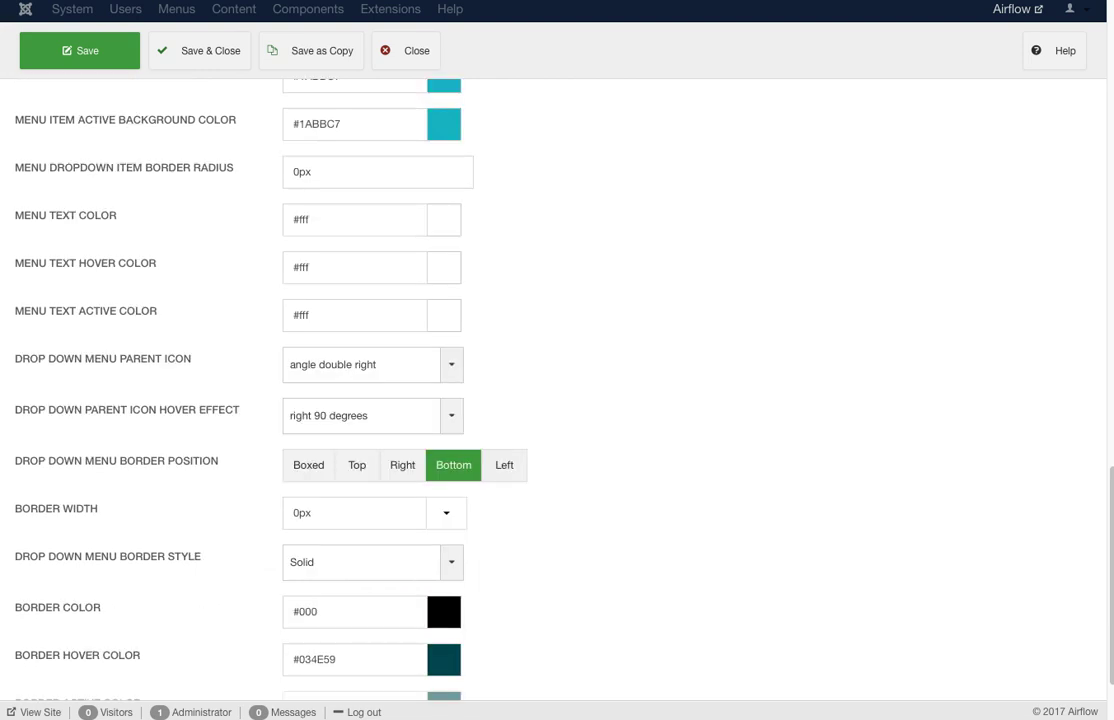
scroll(490, 390, down, 3)
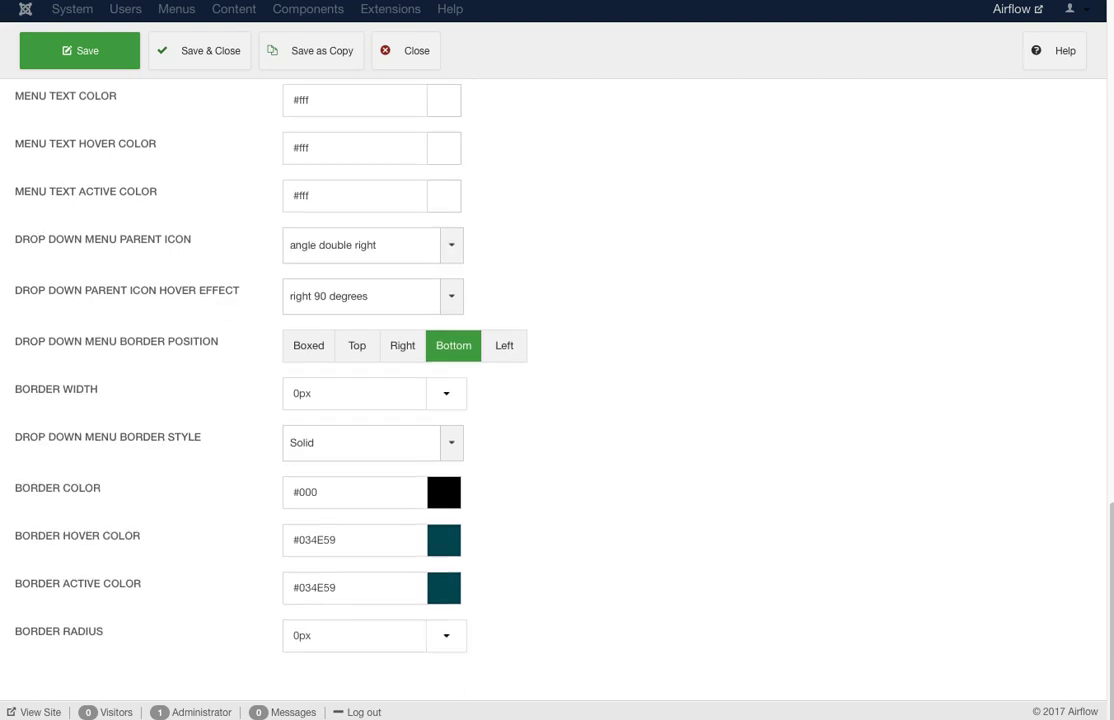
Show the module settings of Style 1 and review the module color and border radius parameters.
scroll(490, 390, up, 20)
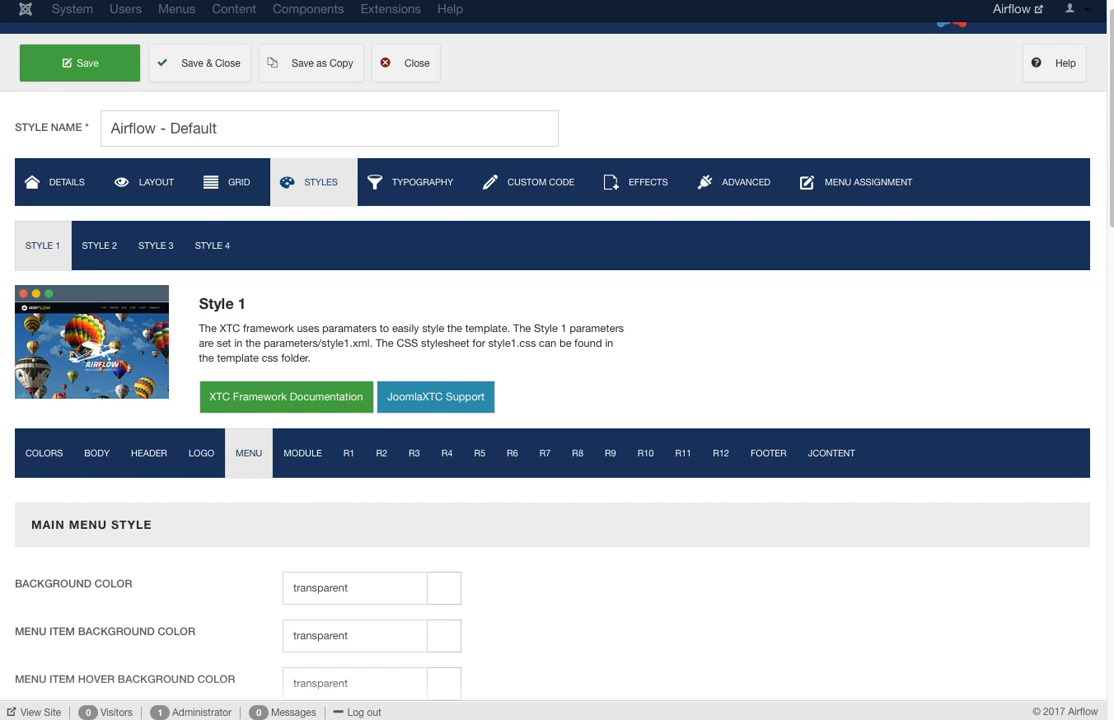
click(302, 453)
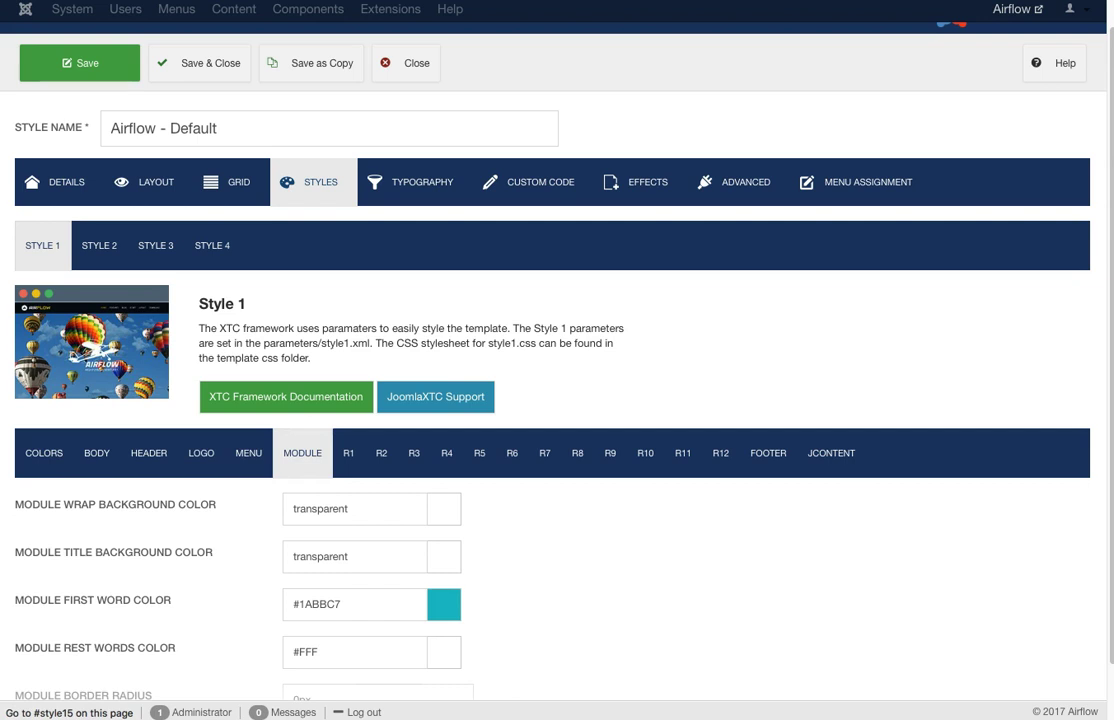
scroll(302, 453, down, 1)
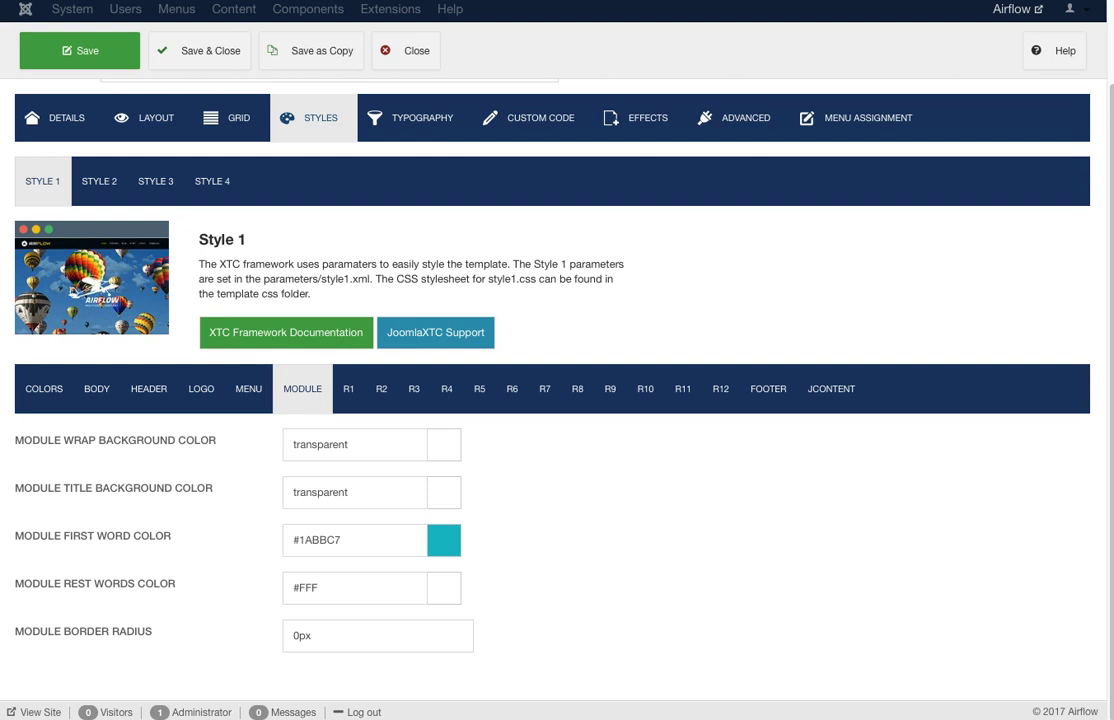
mouse_move(100, 631)
Show the Region 1 settings of Style 1 and review its full width background style and wrap device view options.
click(348, 388)
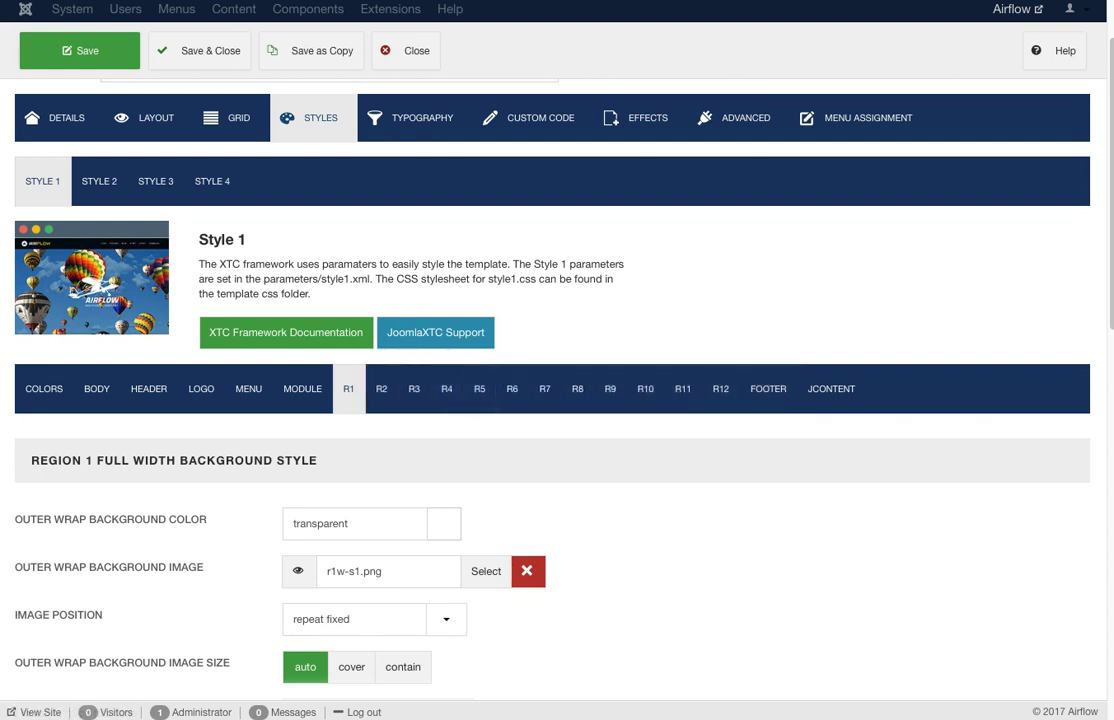
scroll(557, 400, down, 1)
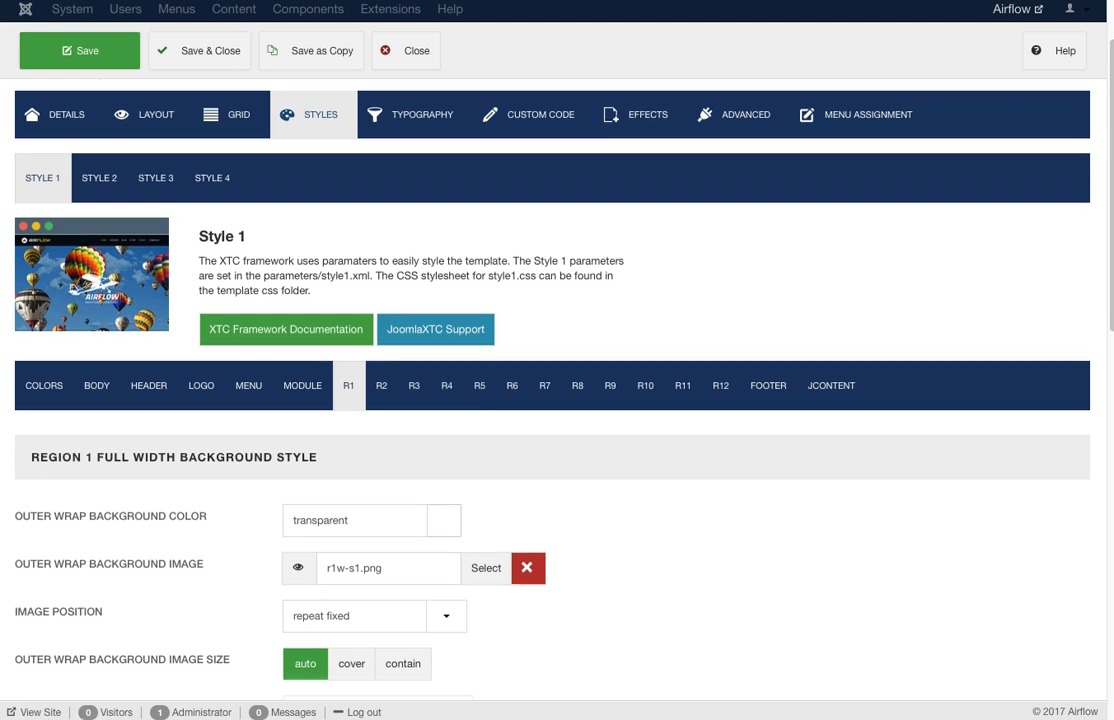
scroll(557, 400, down, 4)
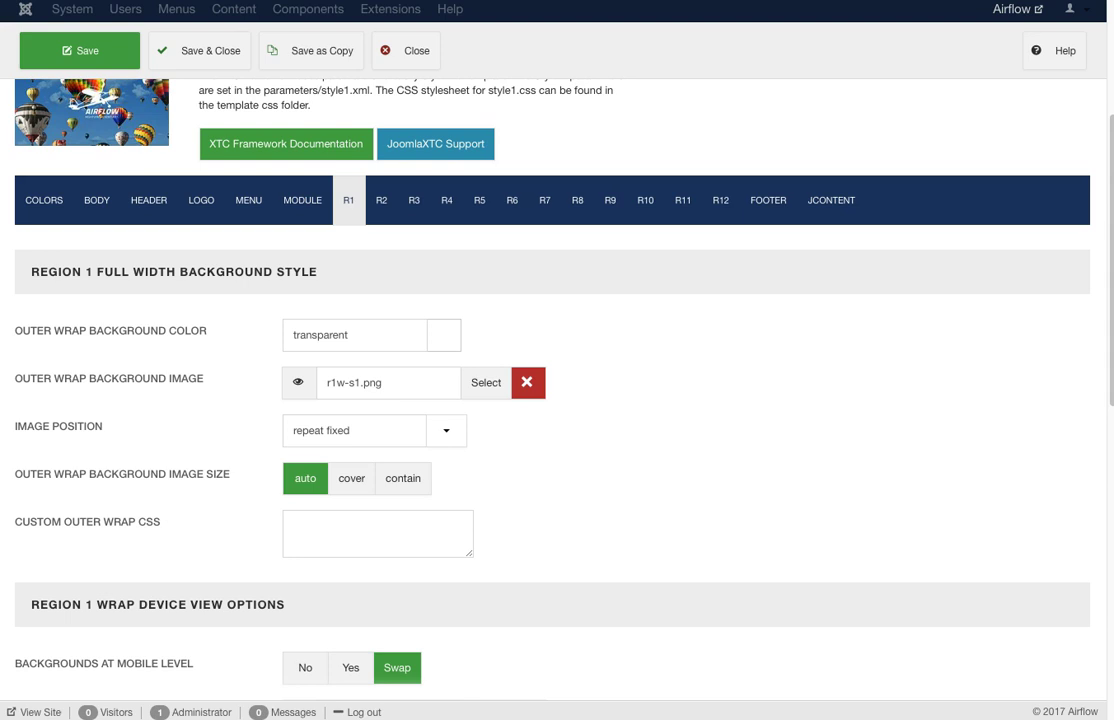
scroll(557, 390, down, 3)
scroll(557, 390, down, 1)
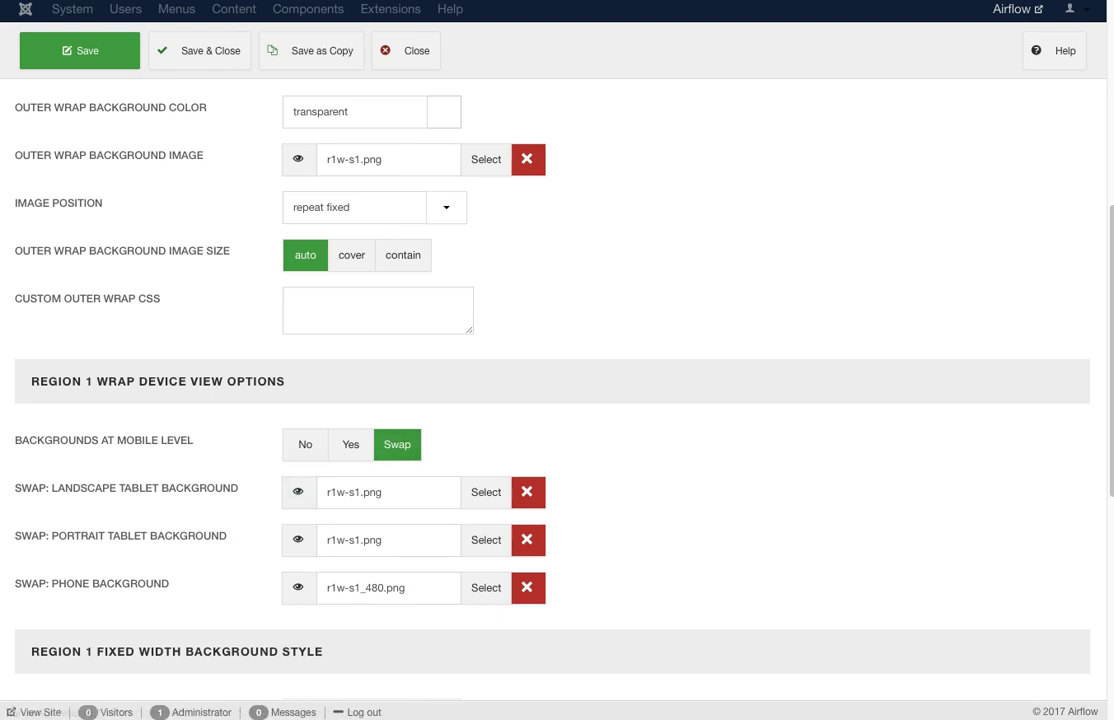
Examine the Region 1 fixed width background style and device view options, comparing them with the full width settings.
scroll(557, 390, down, 10)
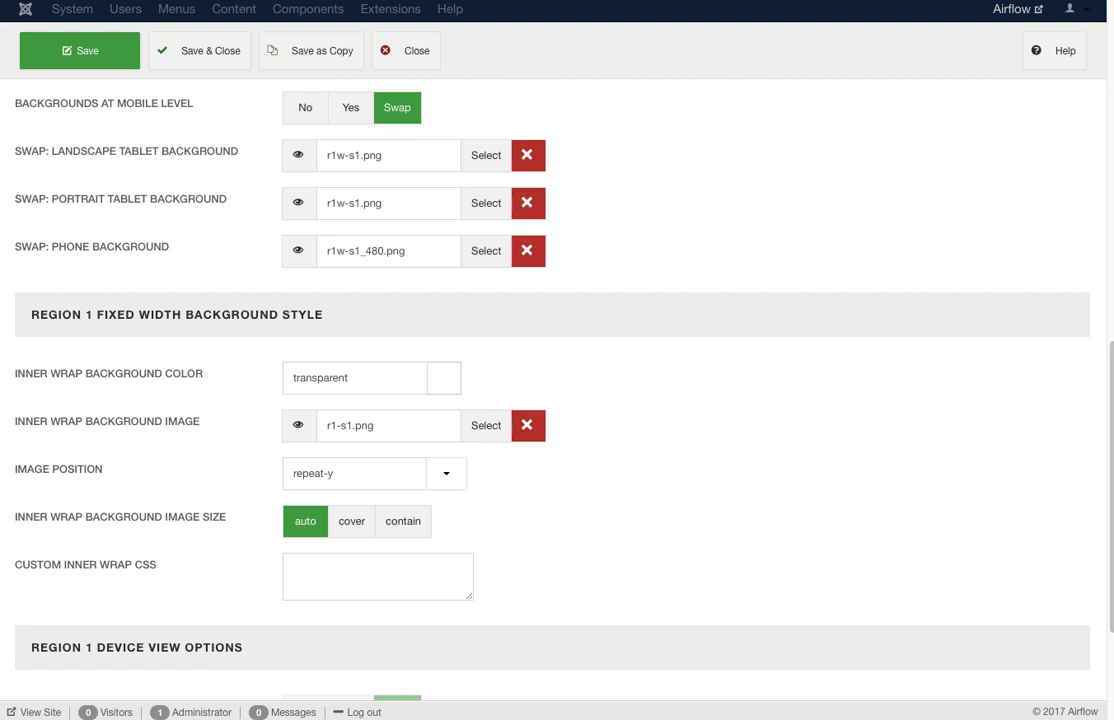
scroll(557, 390, down, 4)
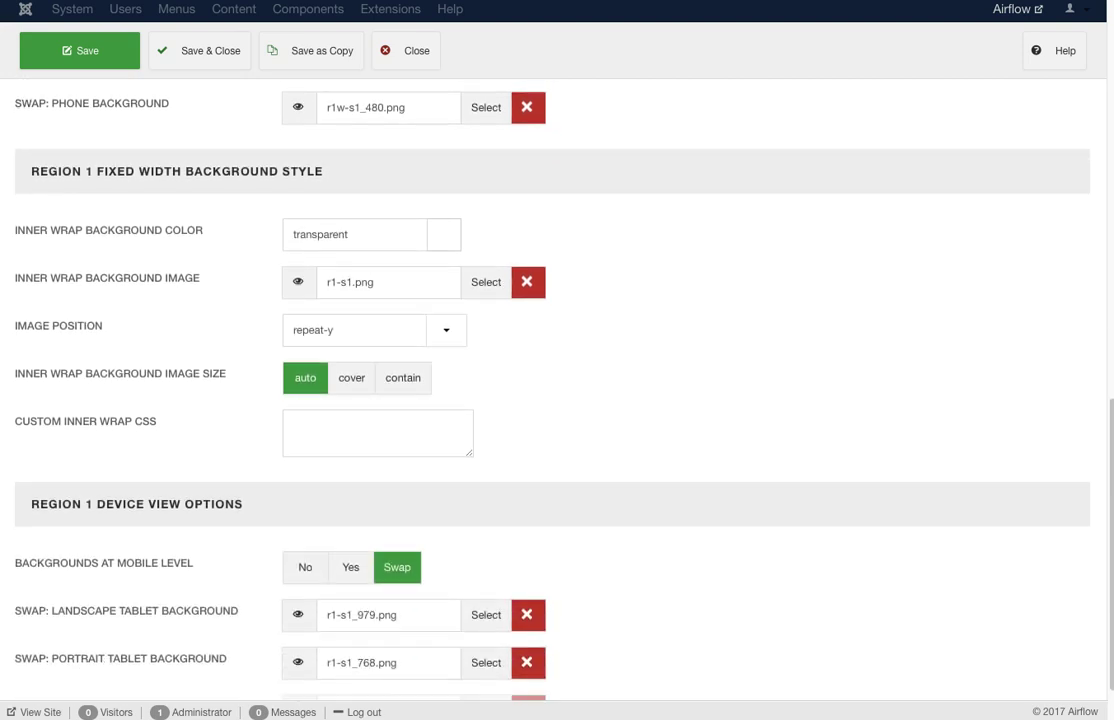
scroll(557, 390, down, 1)
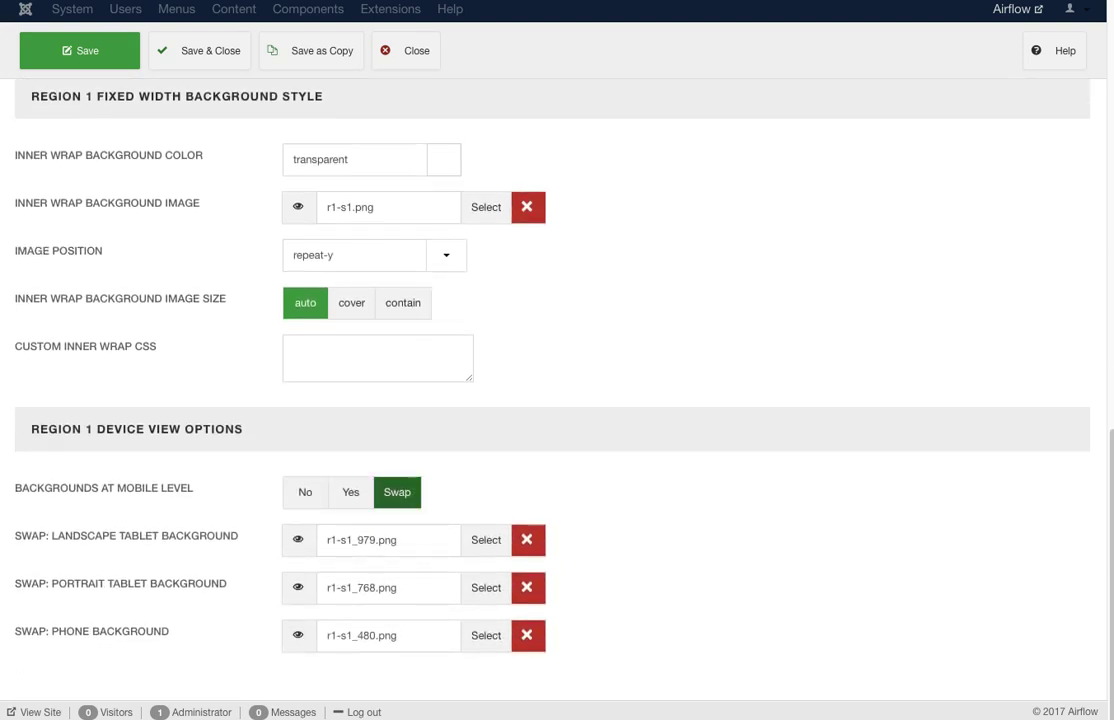
scroll(557, 390, up, 5)
scroll(557, 390, up, 7)
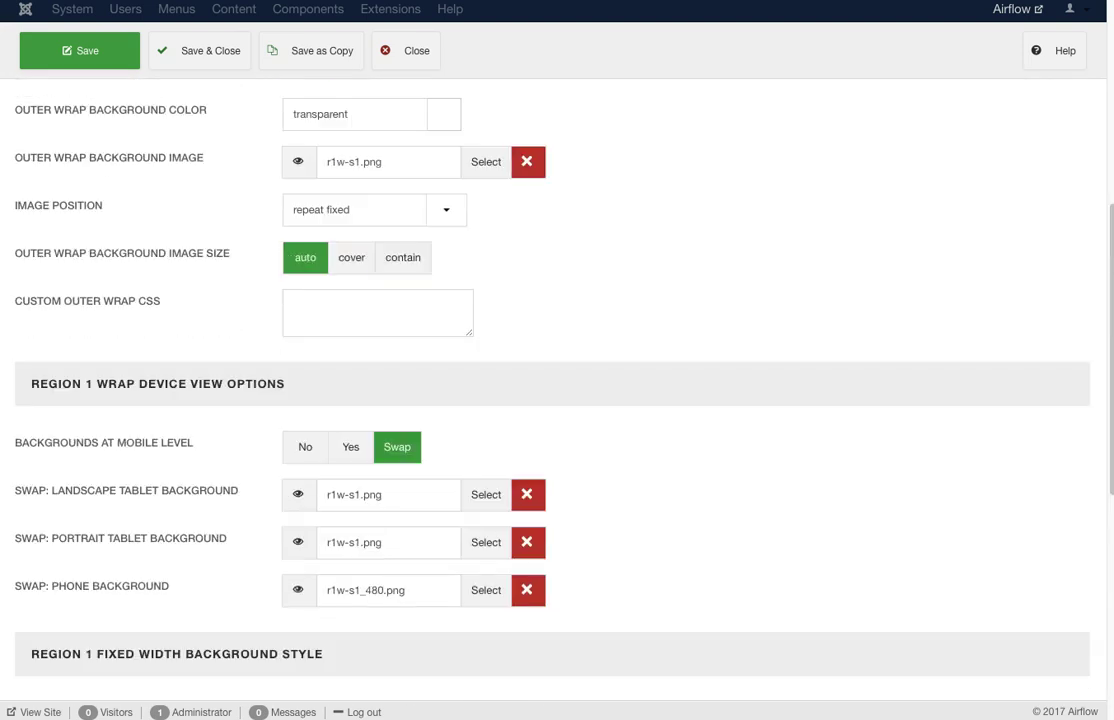
scroll(557, 390, up, 3)
scroll(557, 390, down, 15)
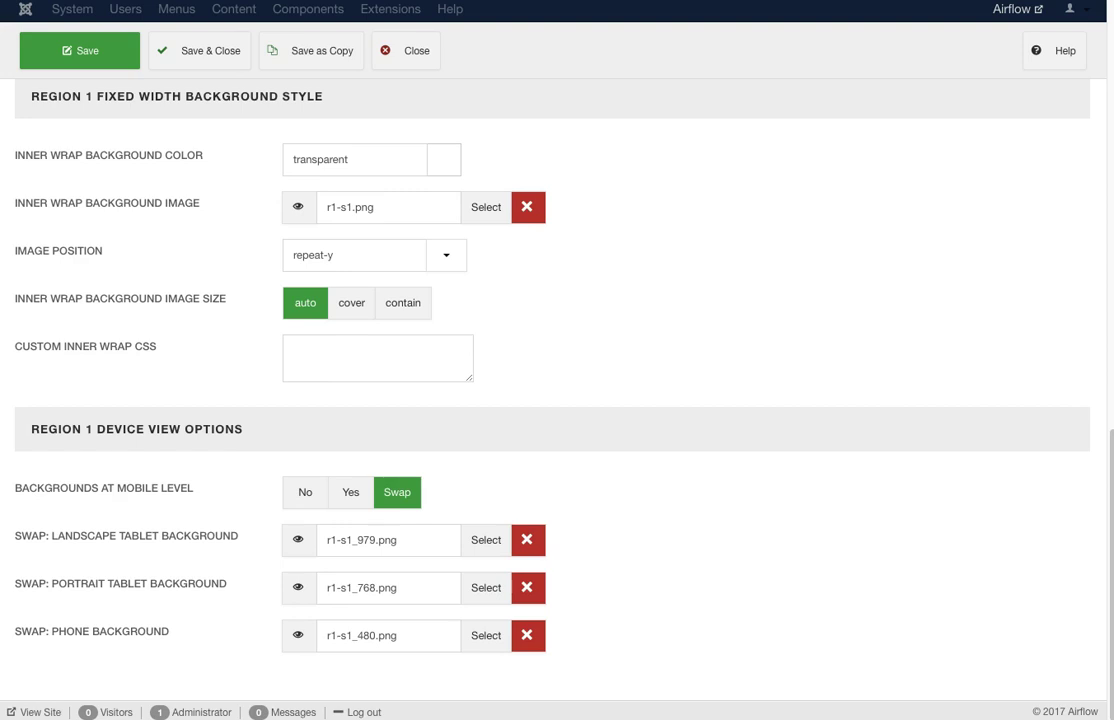
Show the Region 3 settings of Style 1 and review its background, device view, component and sidebar background parameters.
scroll(557, 390, up, 20)
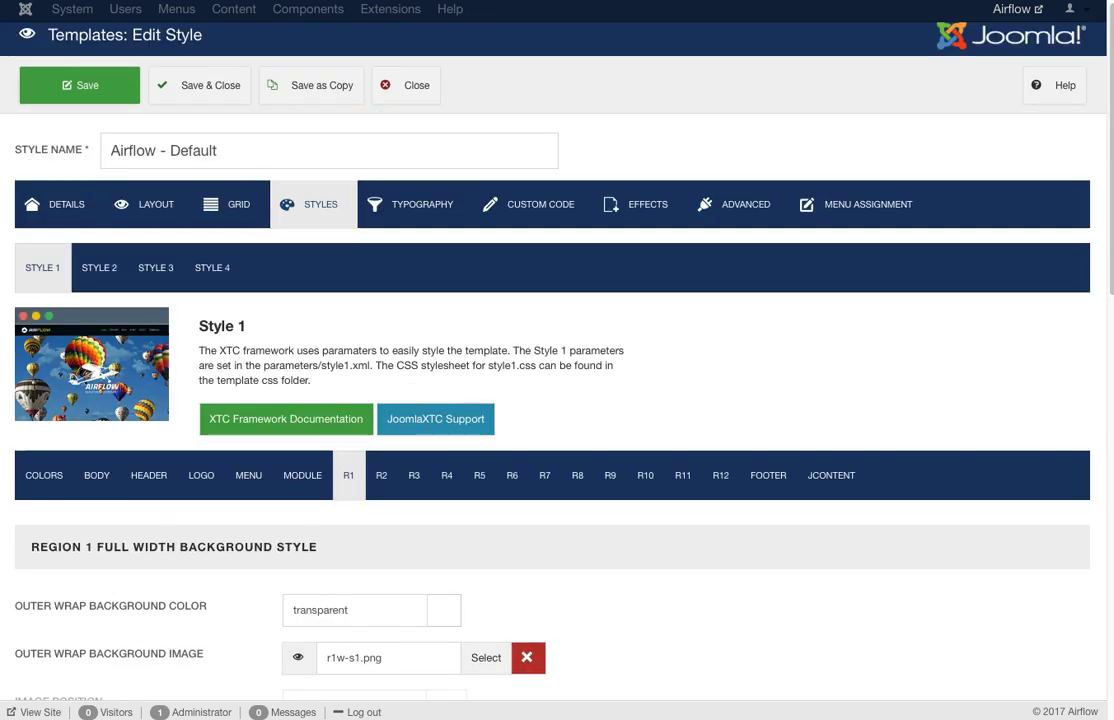
click(414, 475)
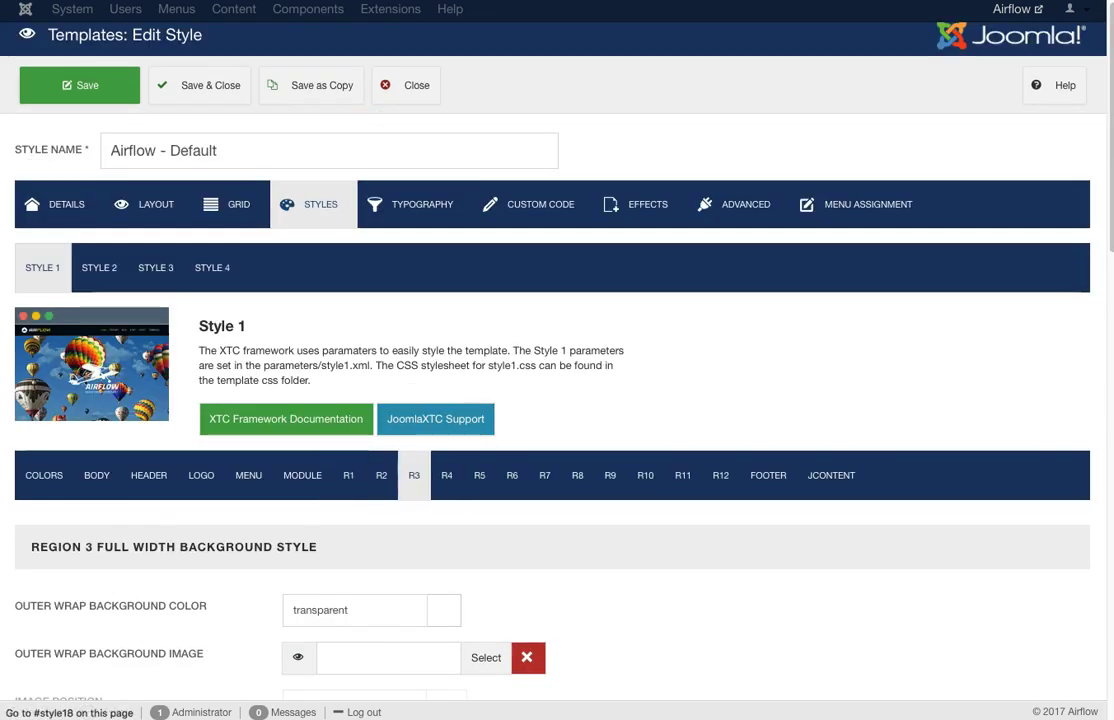
scroll(414, 475, down, 1)
scroll(557, 390, down, 7)
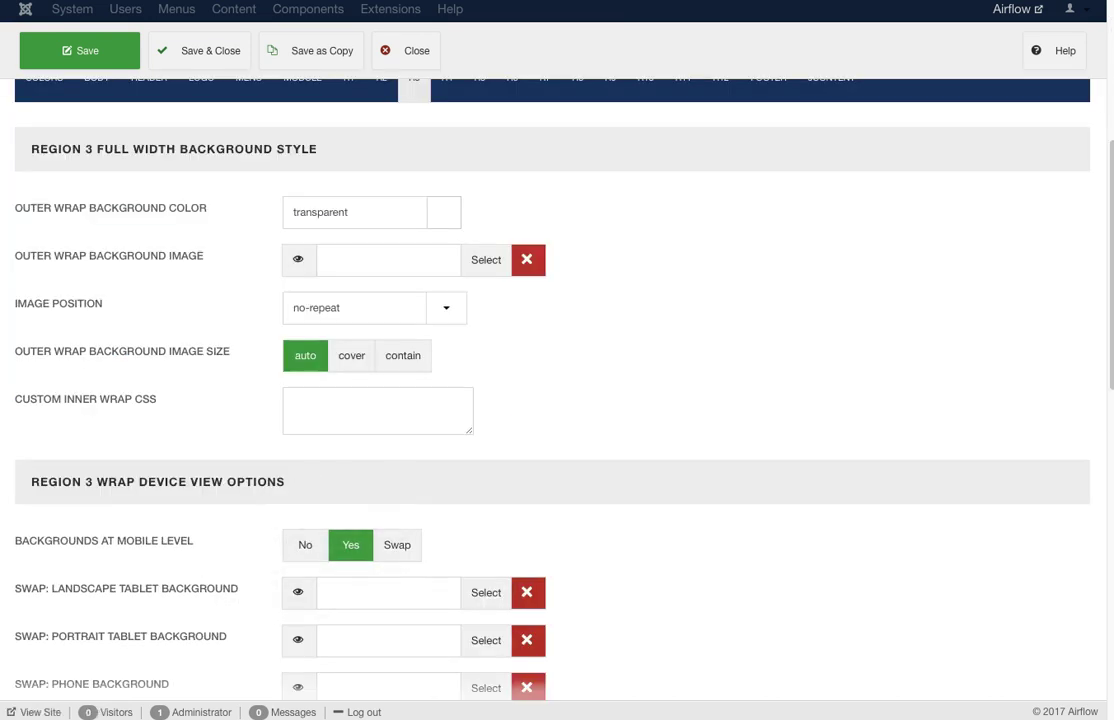
scroll(557, 390, down, 6)
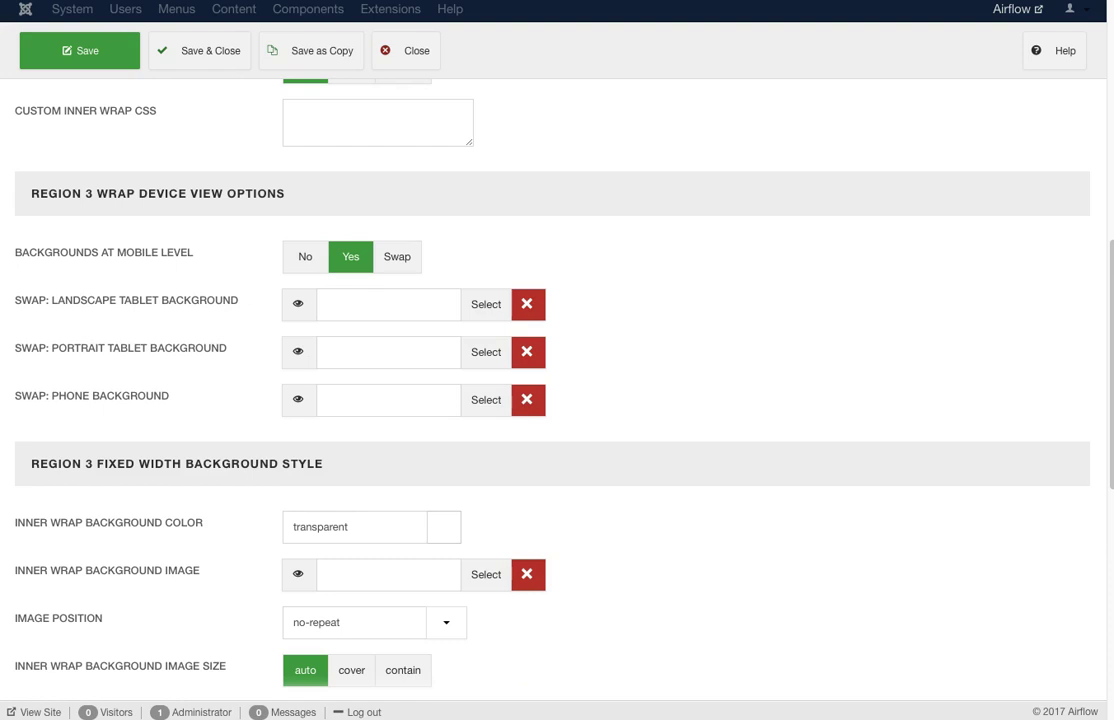
scroll(557, 390, down, 1)
scroll(557, 390, down, 4)
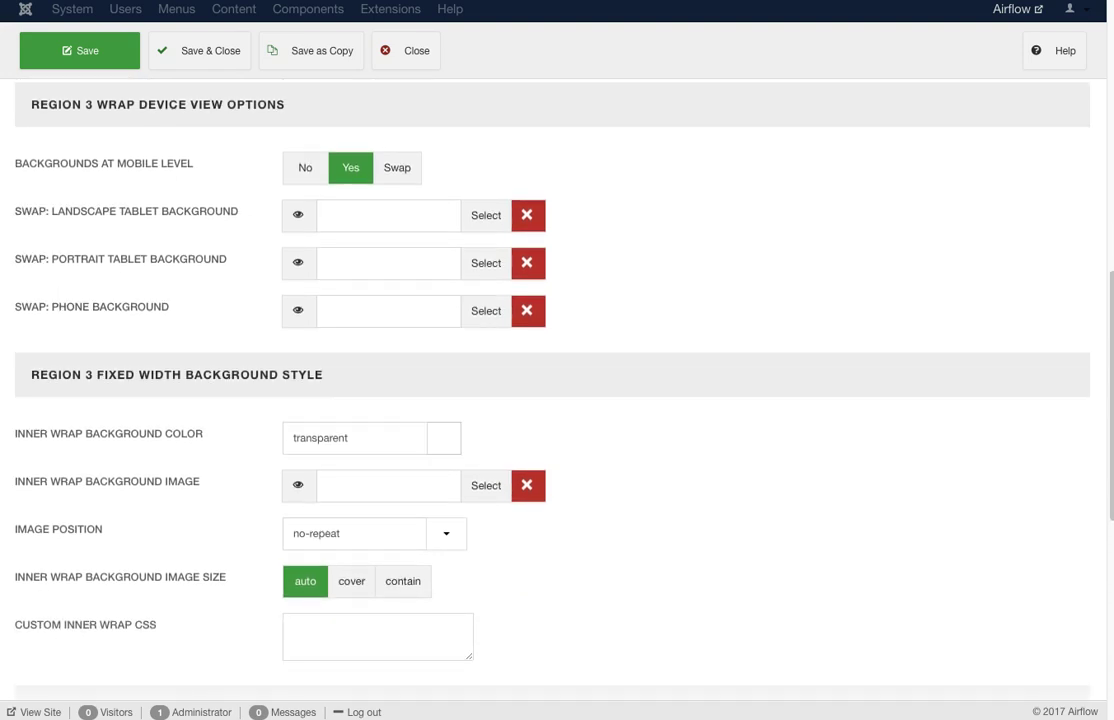
scroll(557, 390, down, 1)
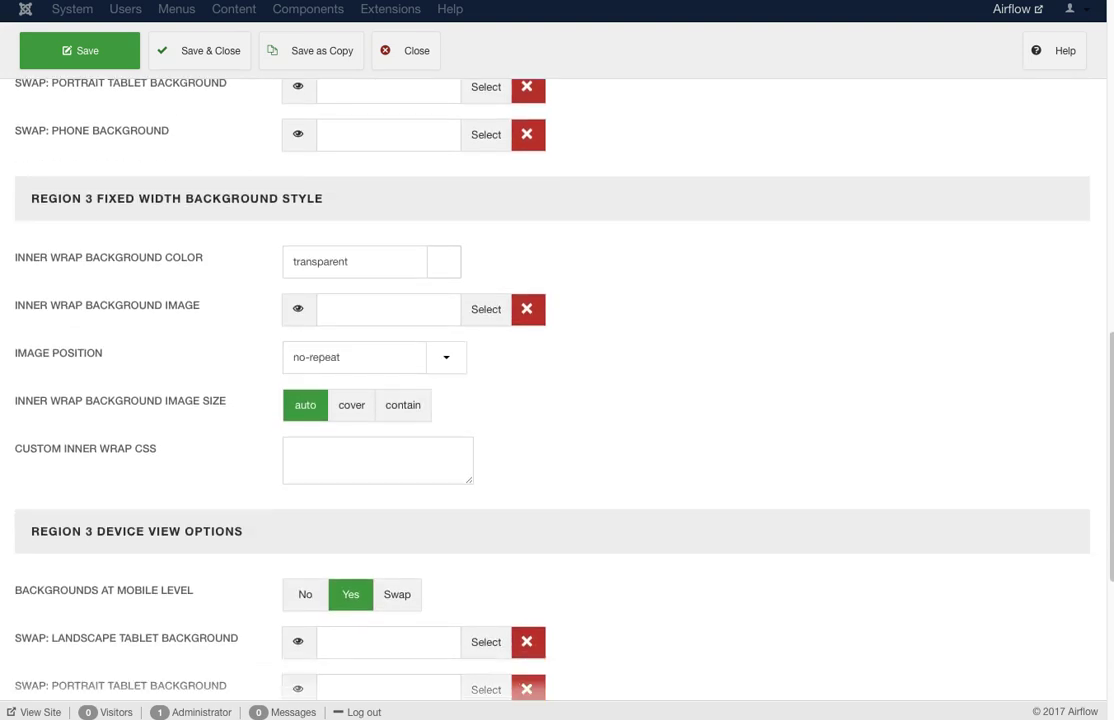
scroll(557, 390, down, 7)
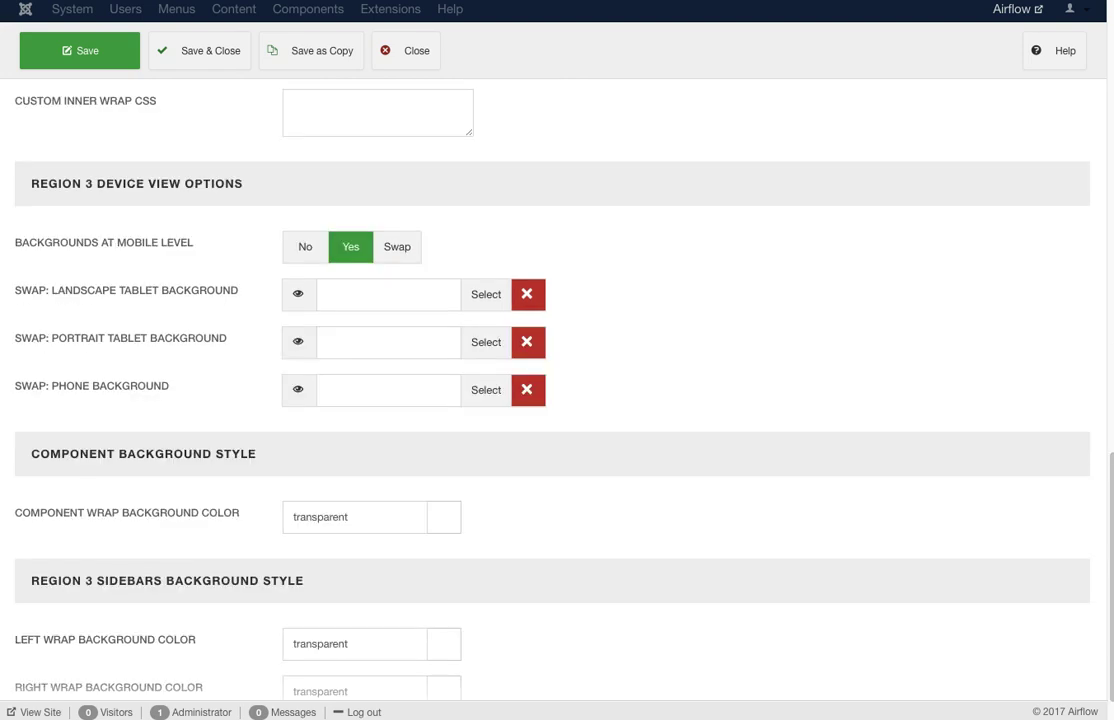
scroll(557, 390, down, 1)
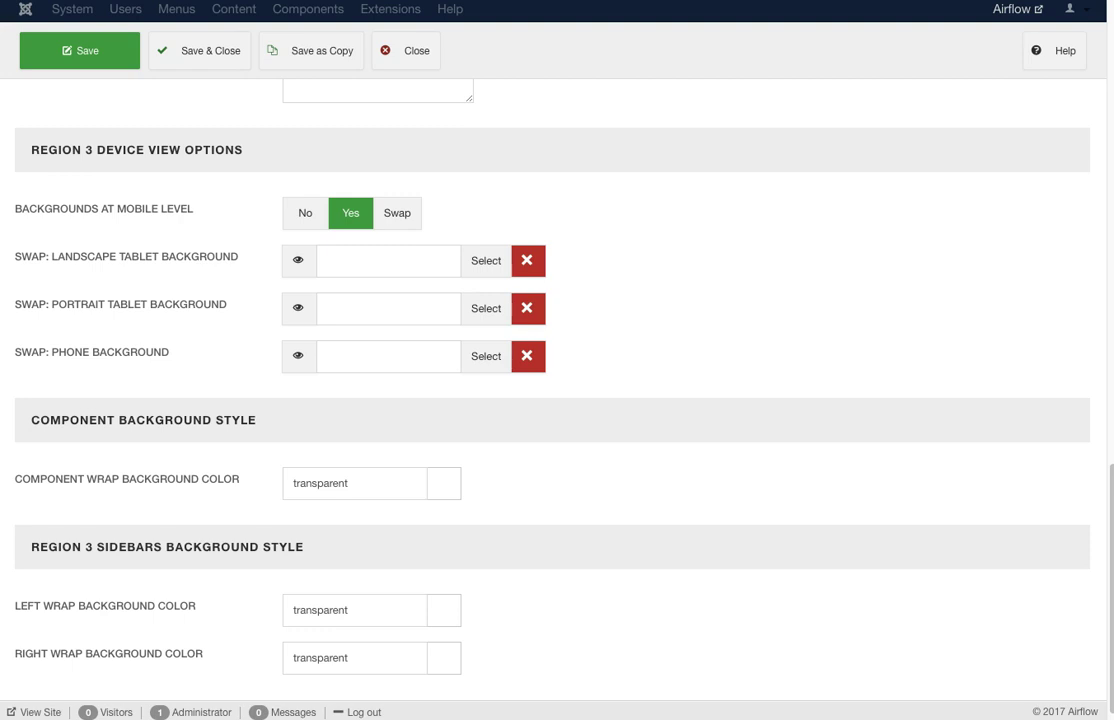
Show the Region 12 settings of Style 1 and review its full width, fixed width and device view background parameters.
scroll(557, 390, up, 15)
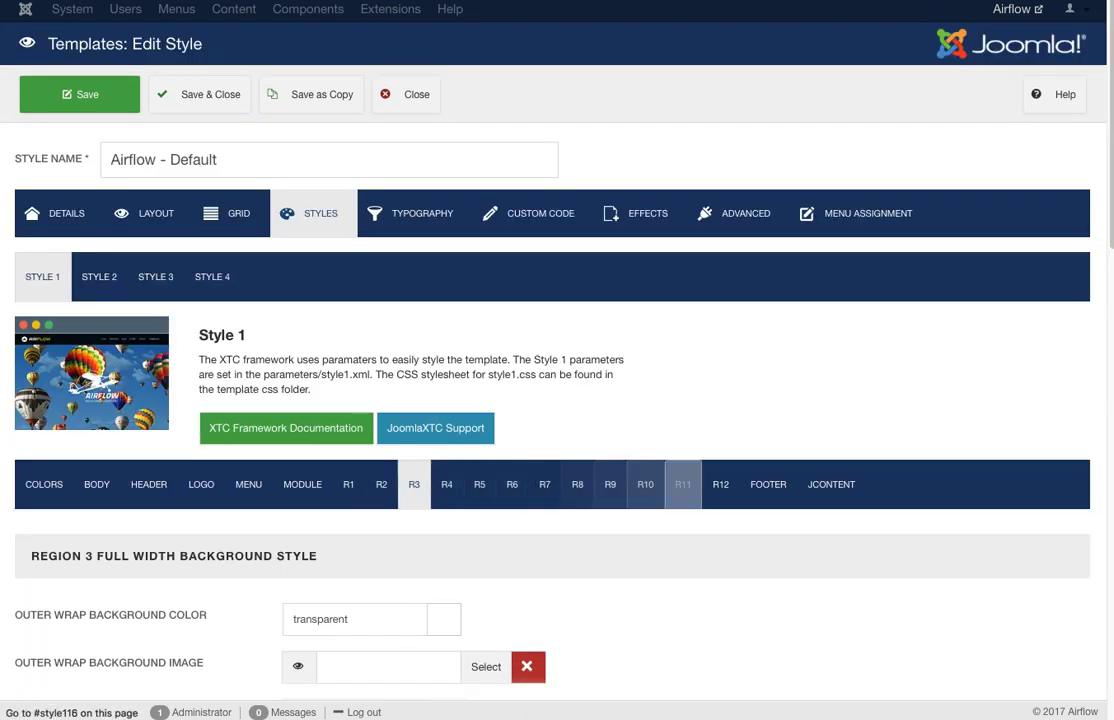
click(720, 484)
scroll(720, 400, down, 4)
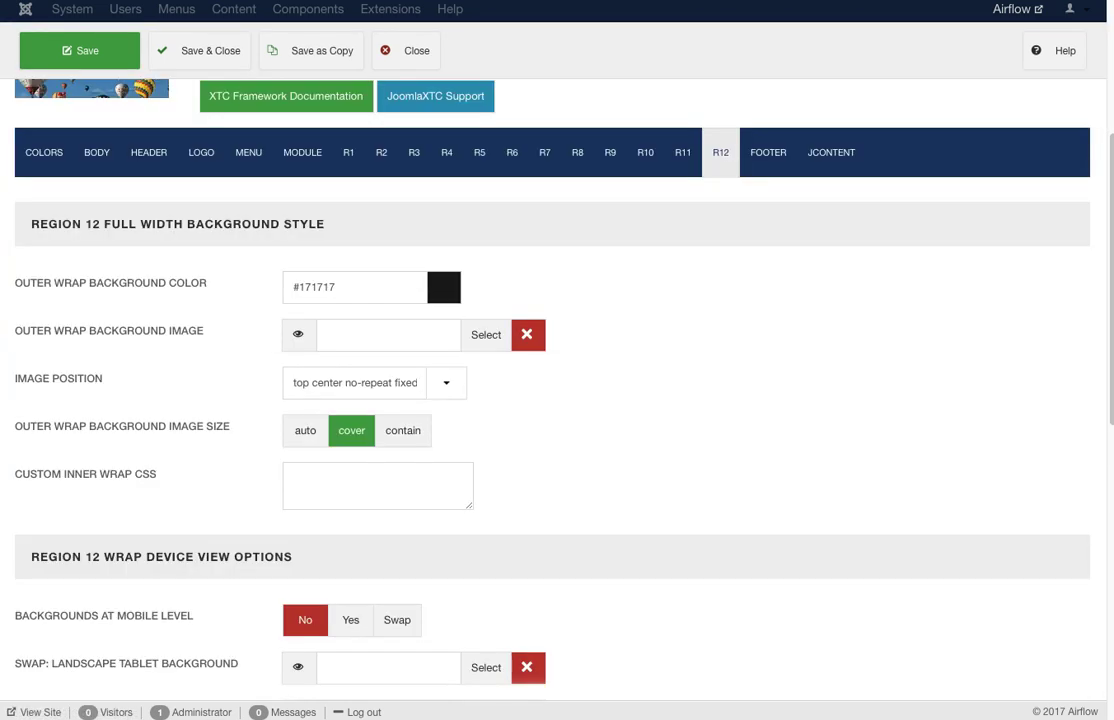
scroll(557, 400, down, 4)
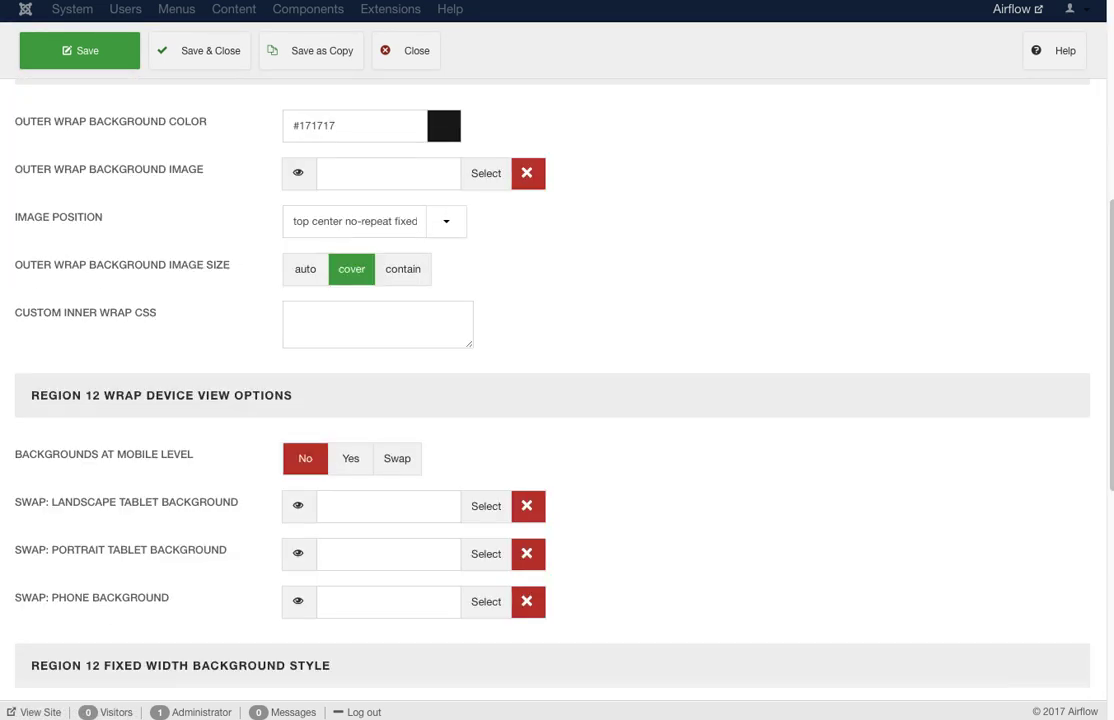
scroll(557, 400, down, 5)
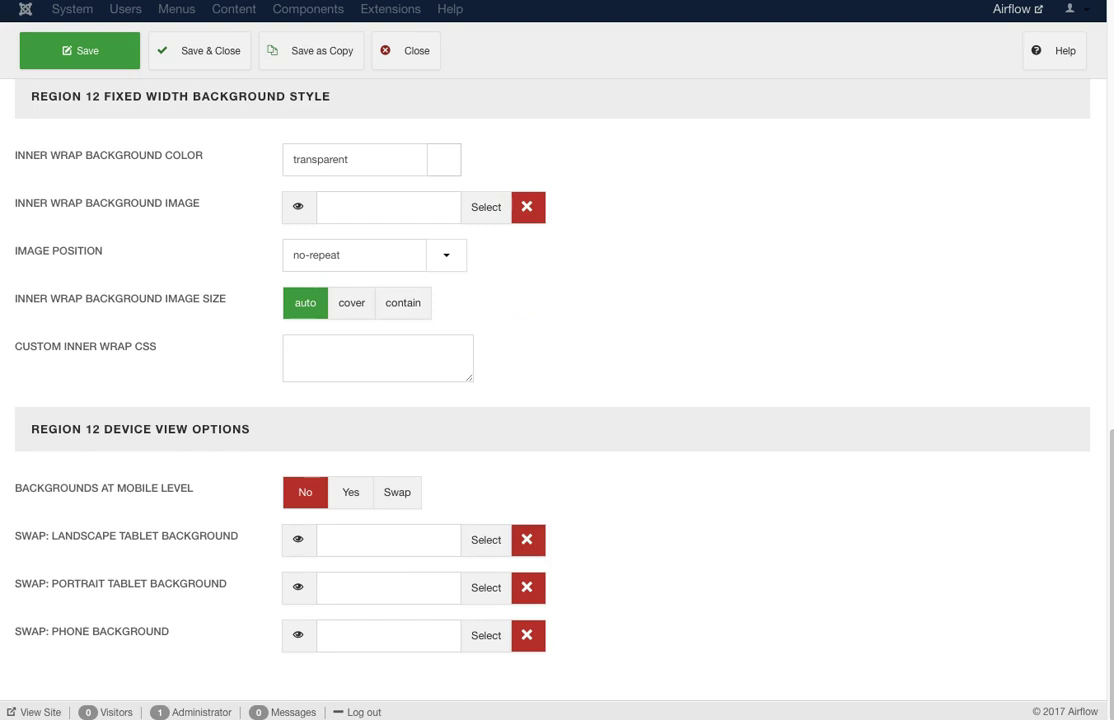
Show the footer settings of Style 1 and review the footer full width background style.
scroll(557, 400, up, 12)
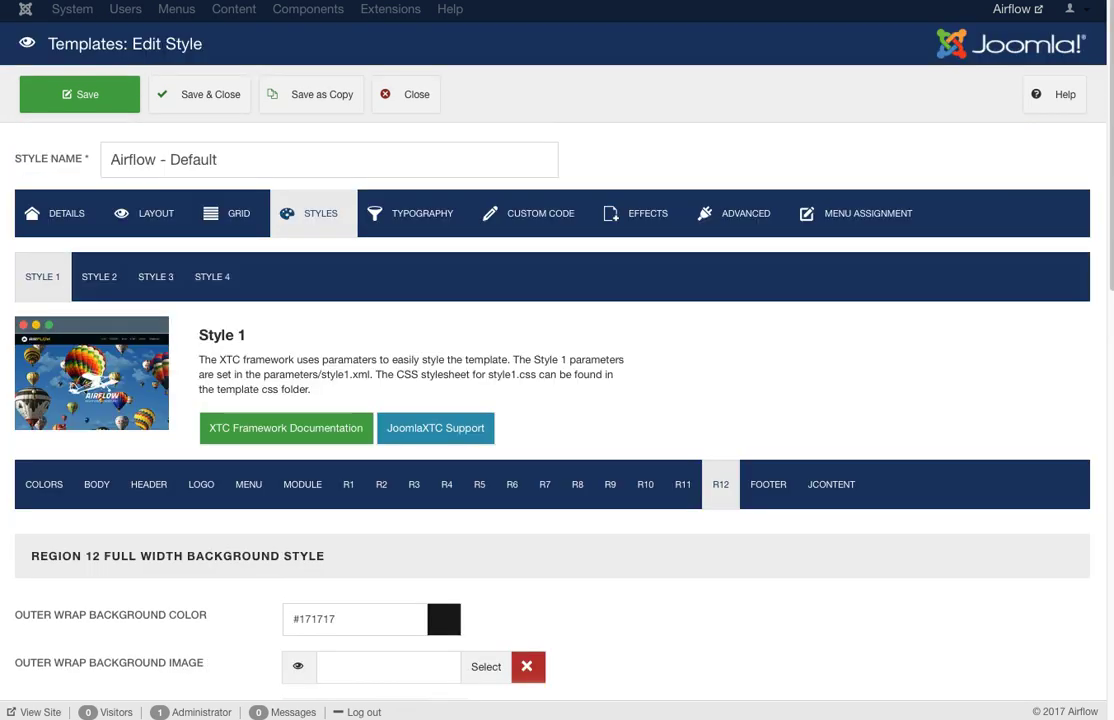
click(768, 484)
scroll(557, 400, down, 5)
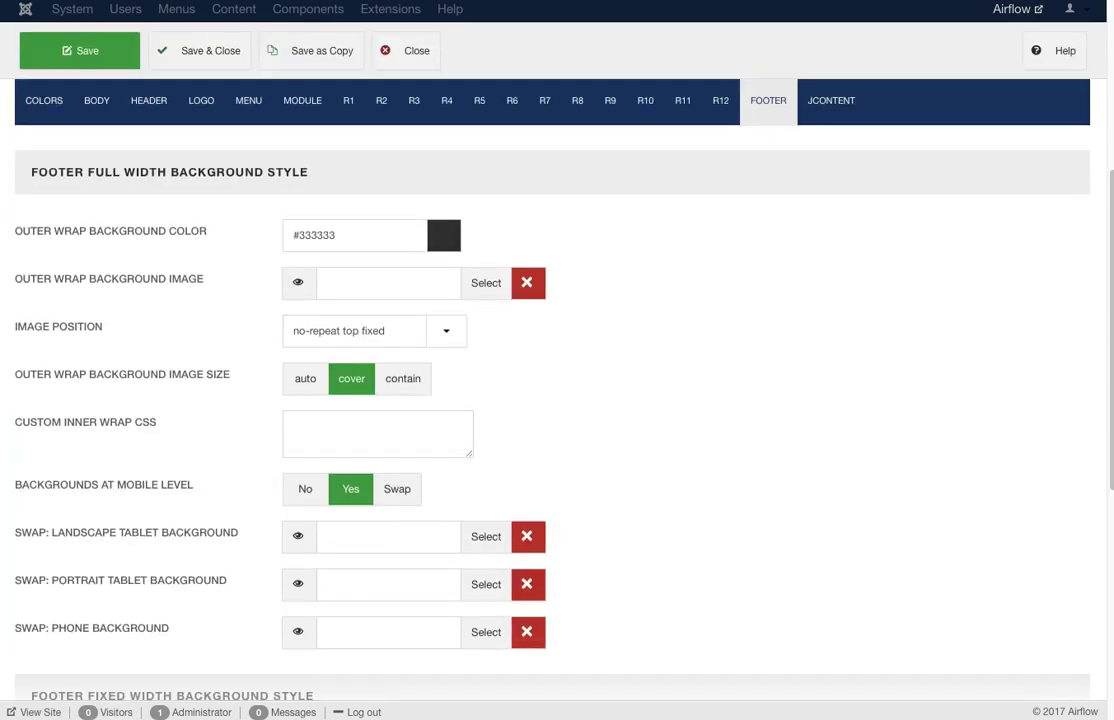
Show the JContent settings of Style 1 and review the page title, image and article title parameters.
scroll(557, 400, up, 5)
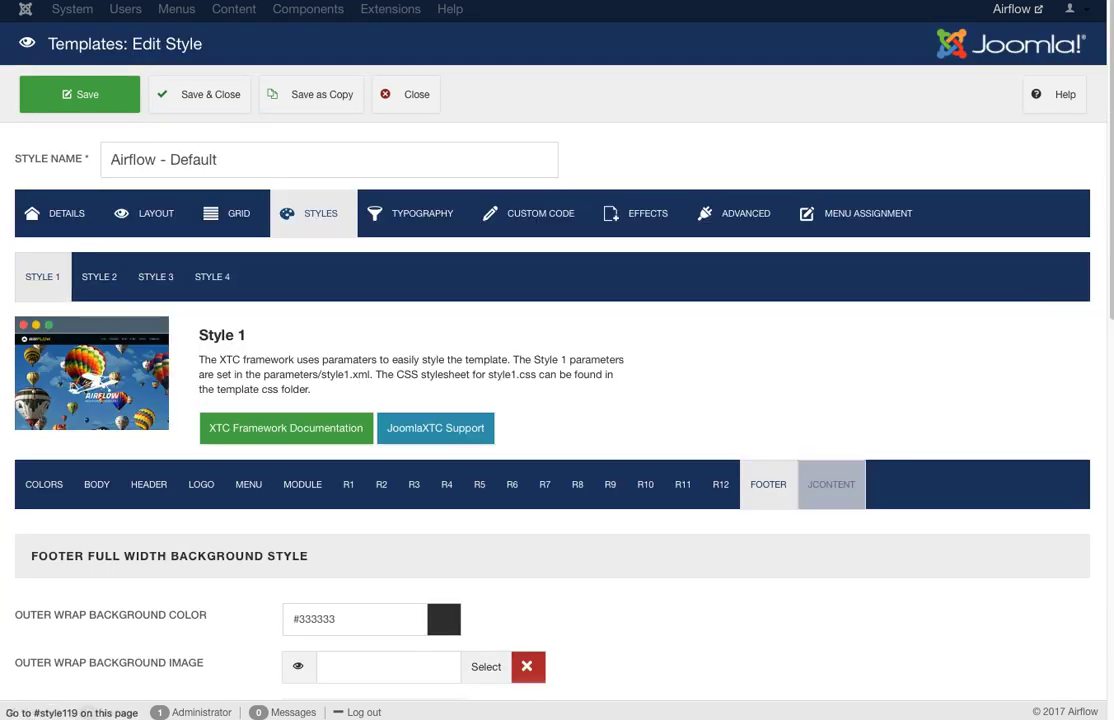
click(831, 484)
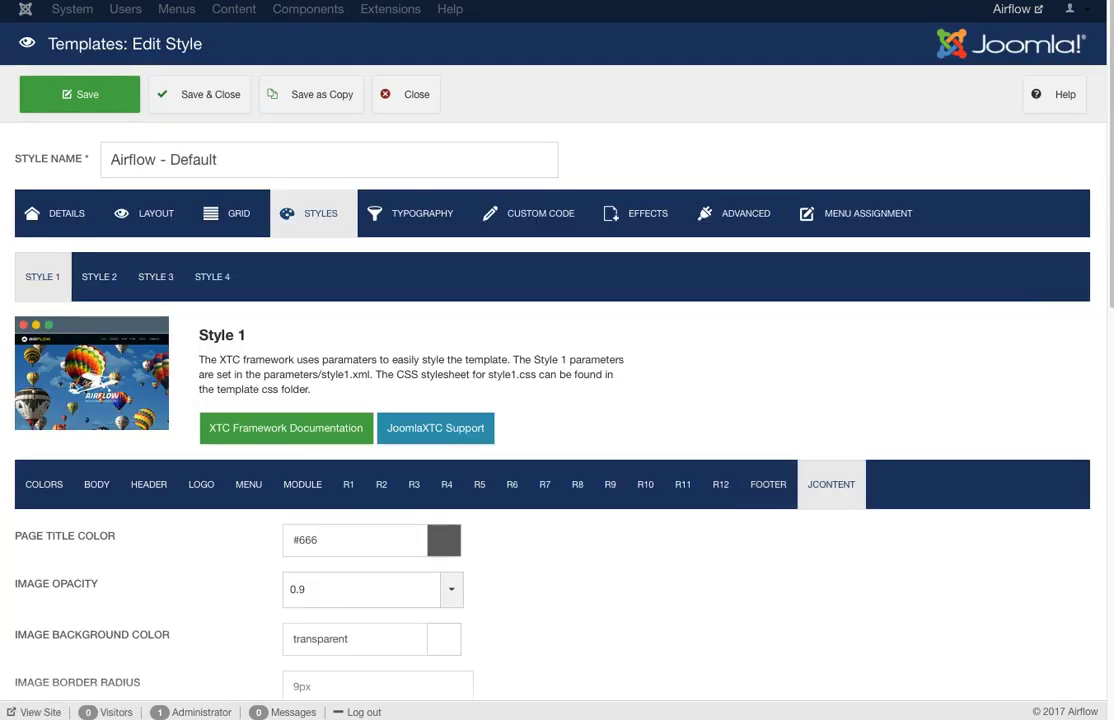
scroll(557, 400, down, 2)
mouse_move(65, 362)
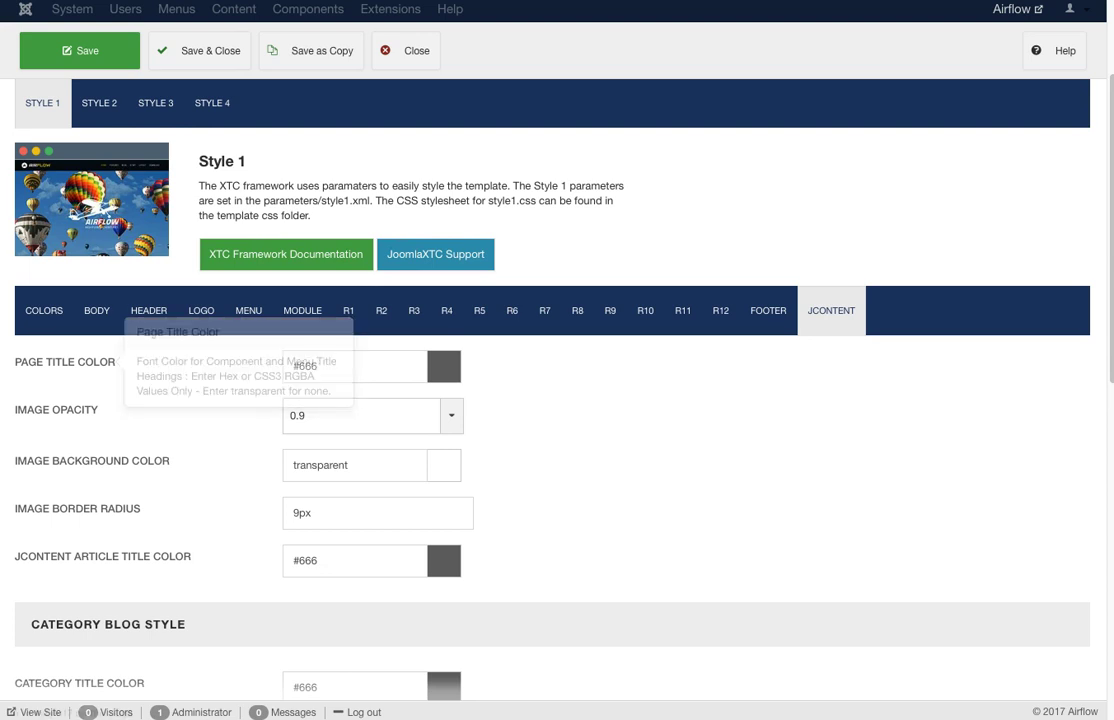
mouse_move(56, 410)
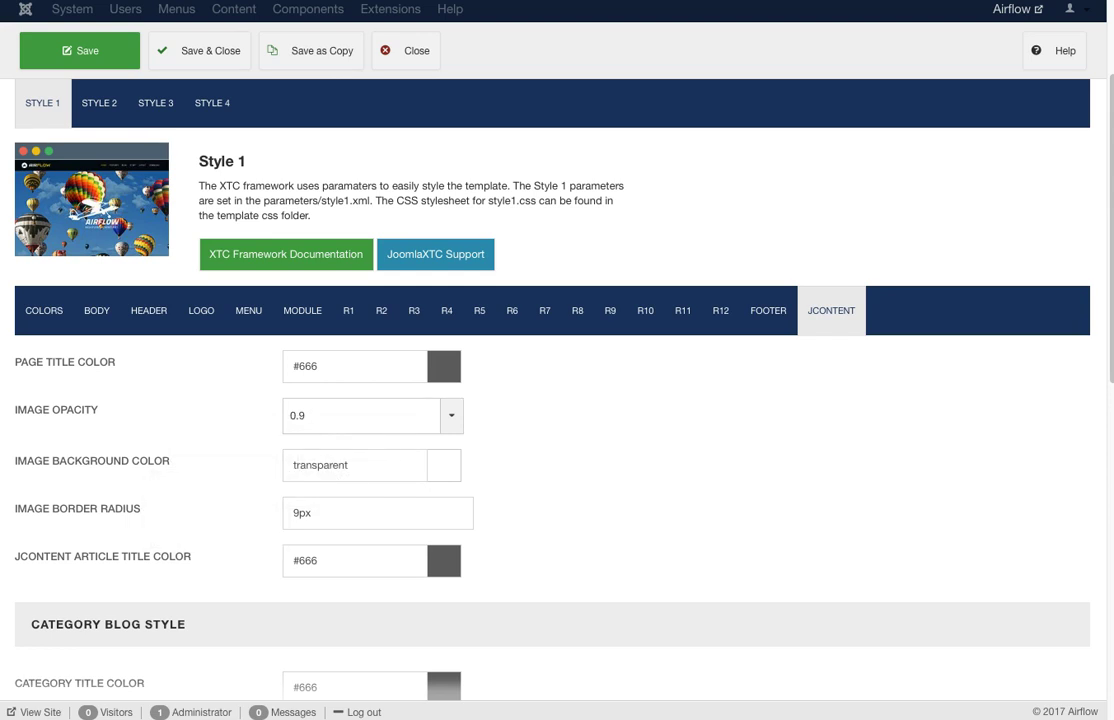
scroll(550, 400, down, 3)
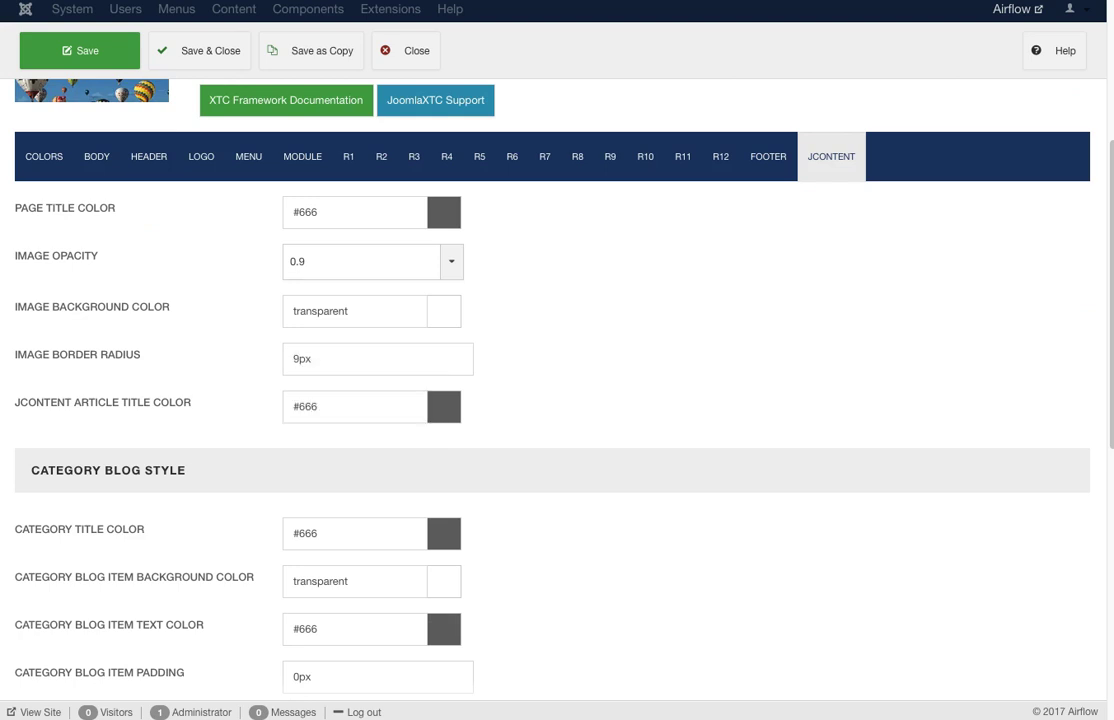
Review the JContent category blog style, read more button style and button border radius parameters.
scroll(550, 400, down, 4)
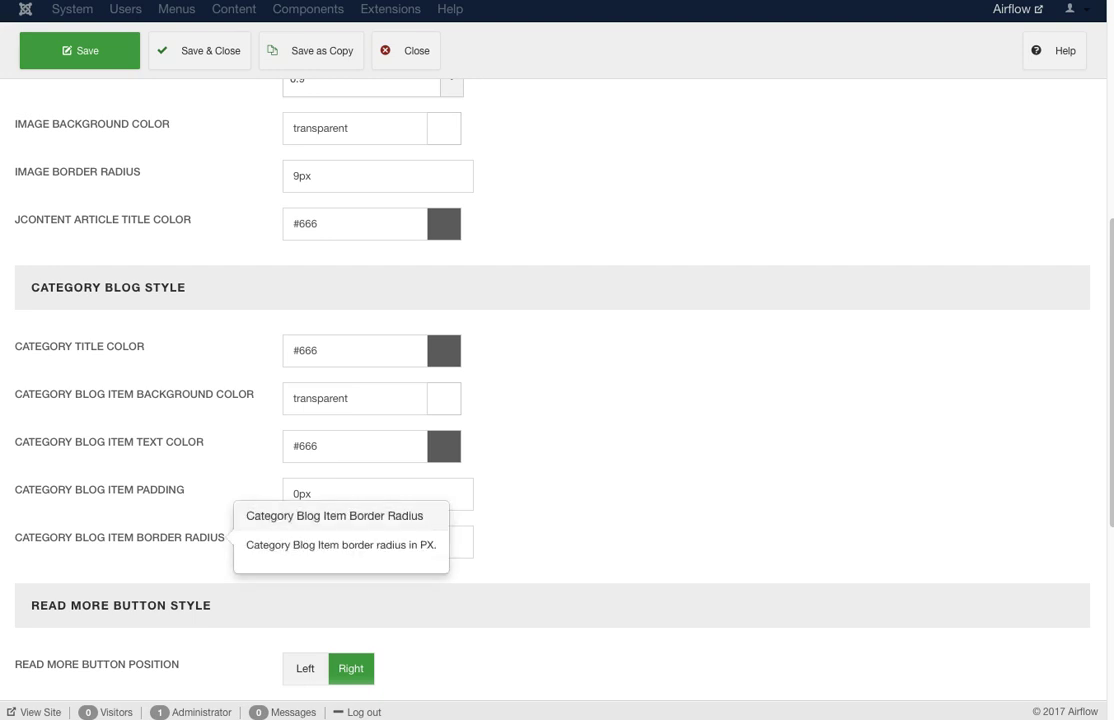
scroll(557, 390, down, 3)
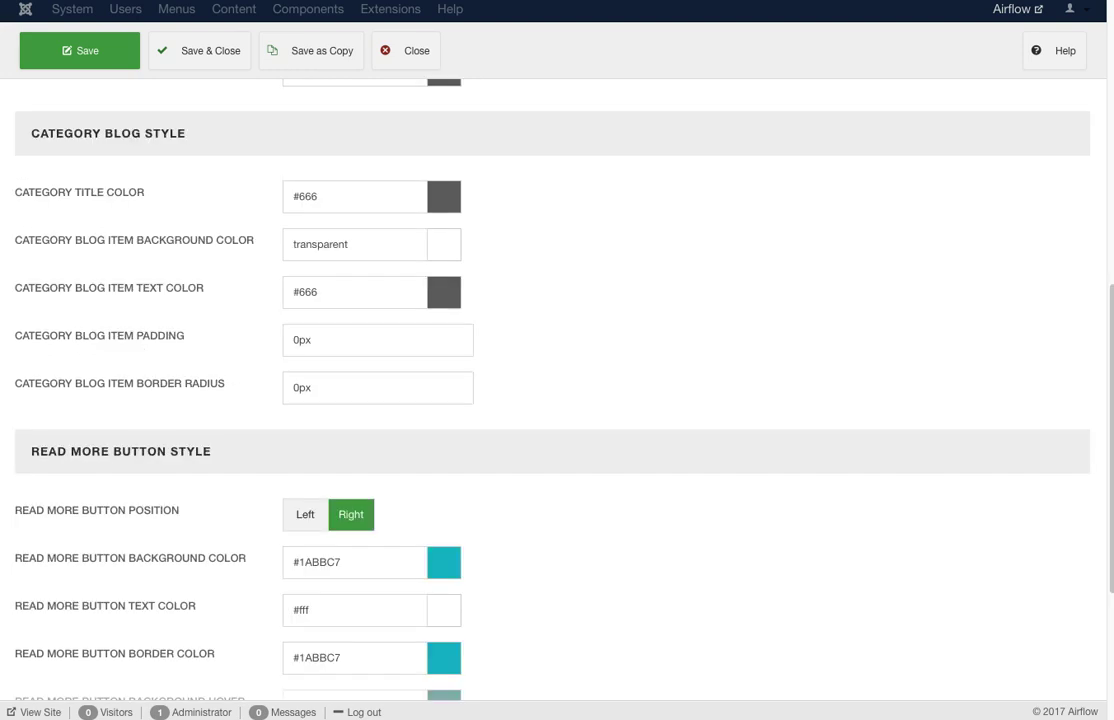
scroll(557, 390, down, 6)
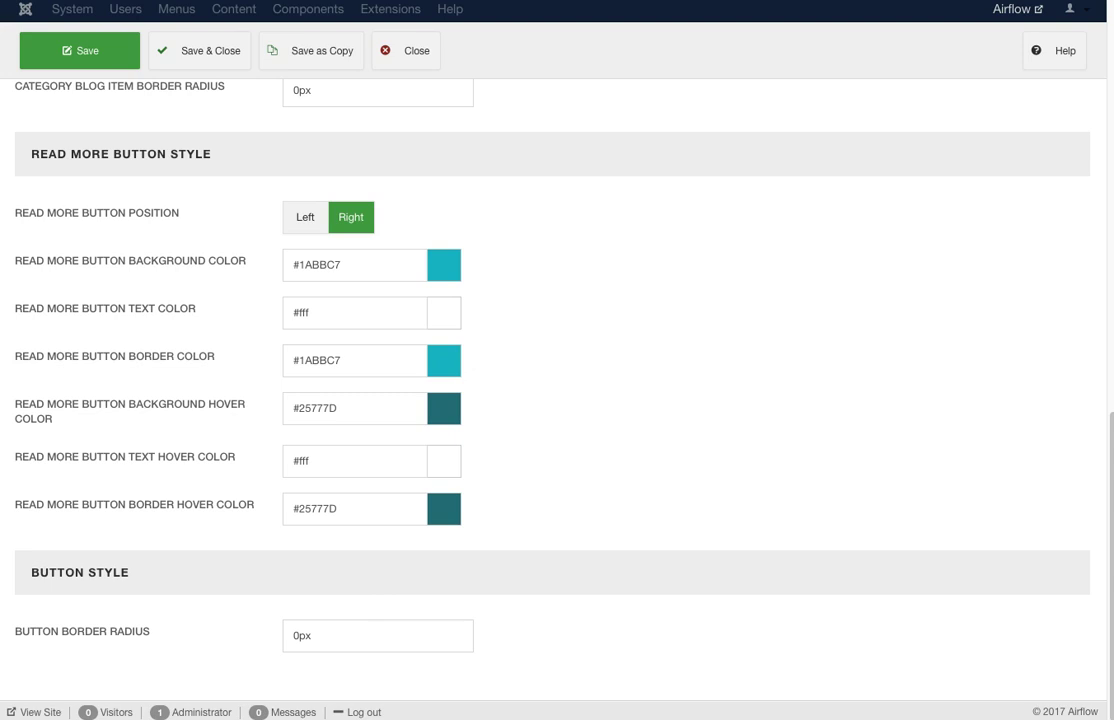
Show the template's web font typography setting and enlarge its text area to read the whole font link code.
scroll(557, 390, up, 15)
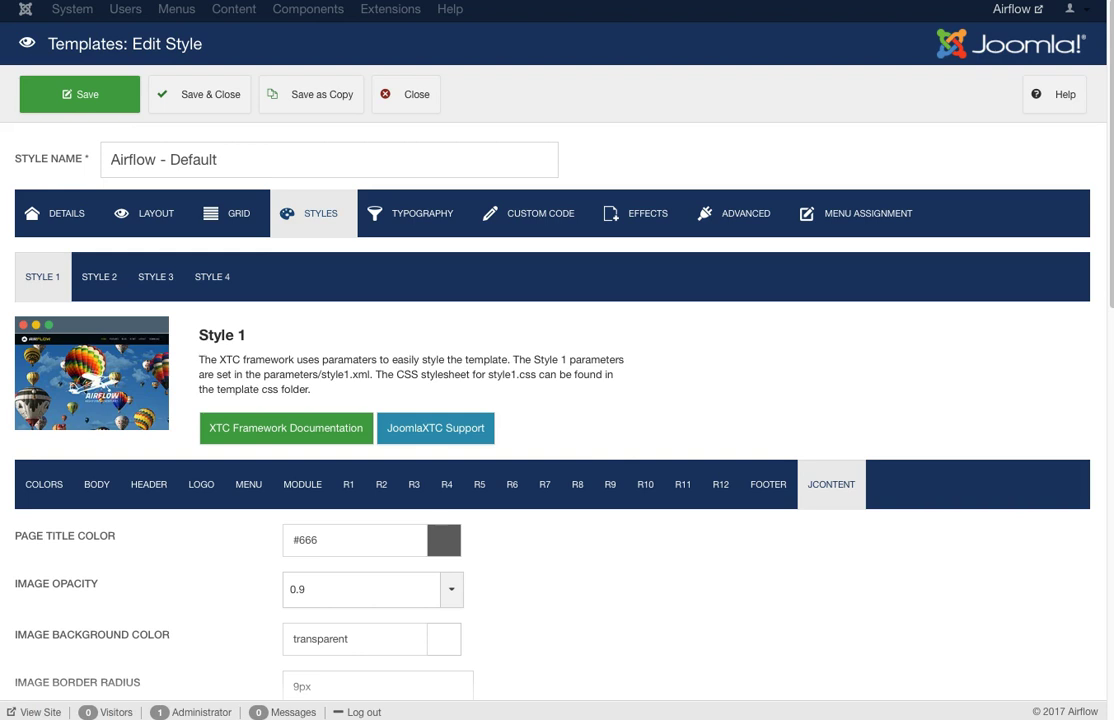
click(415, 213)
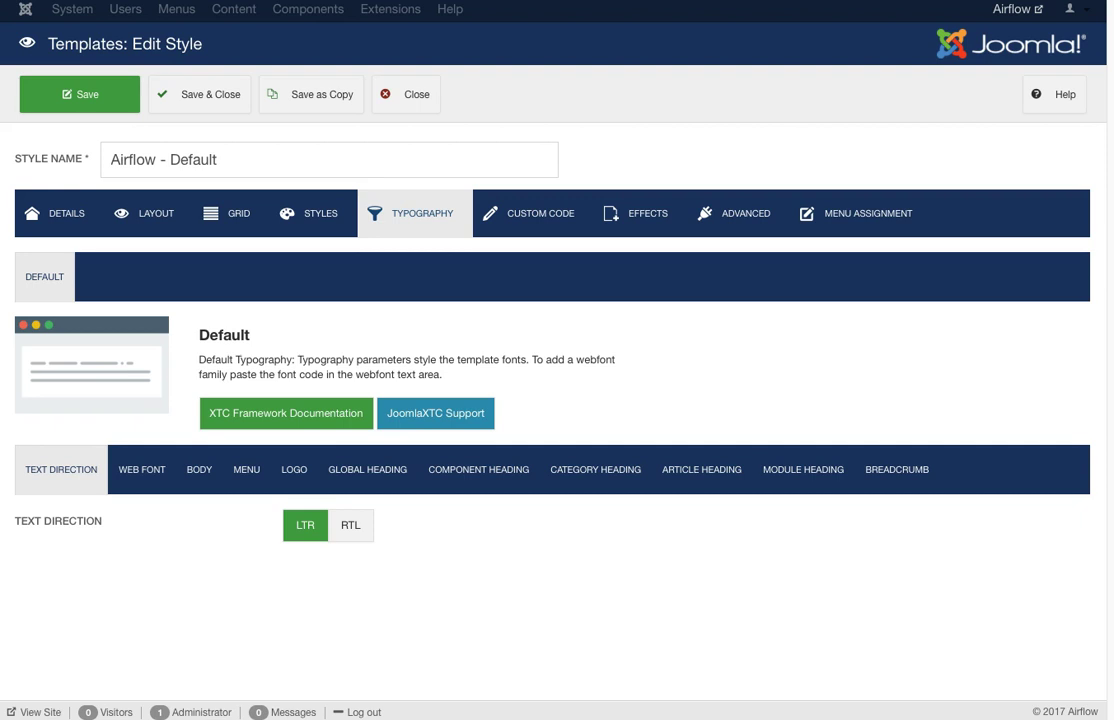
click(141, 469)
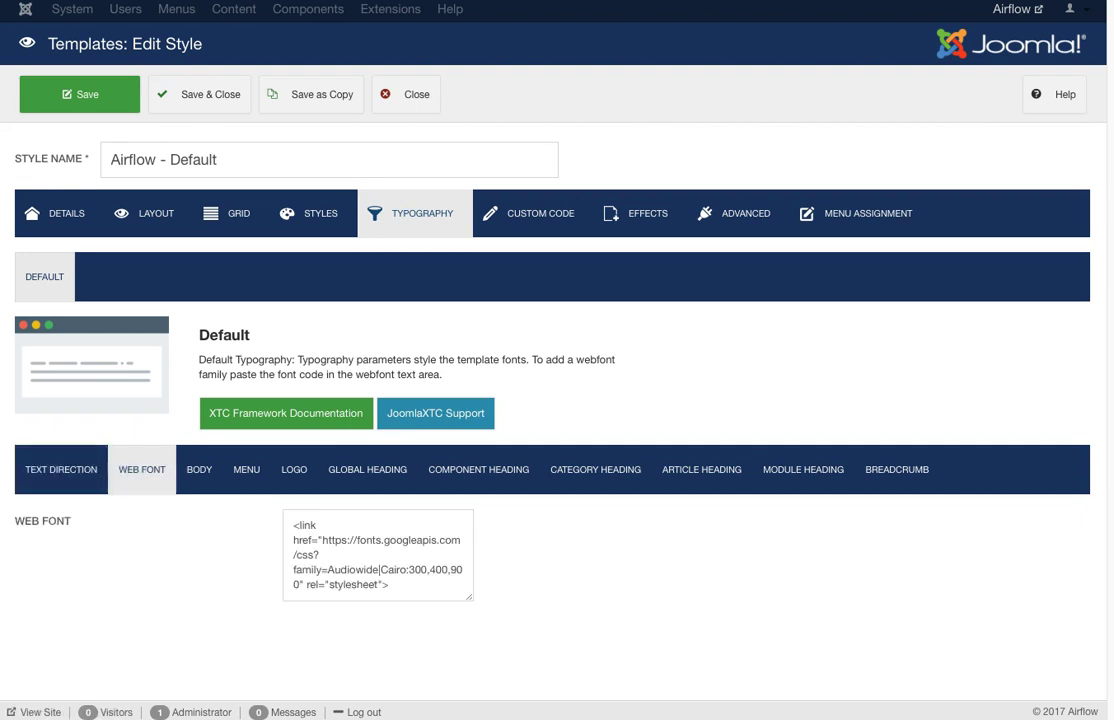
click(389, 584)
drag(469, 597, 824, 635)
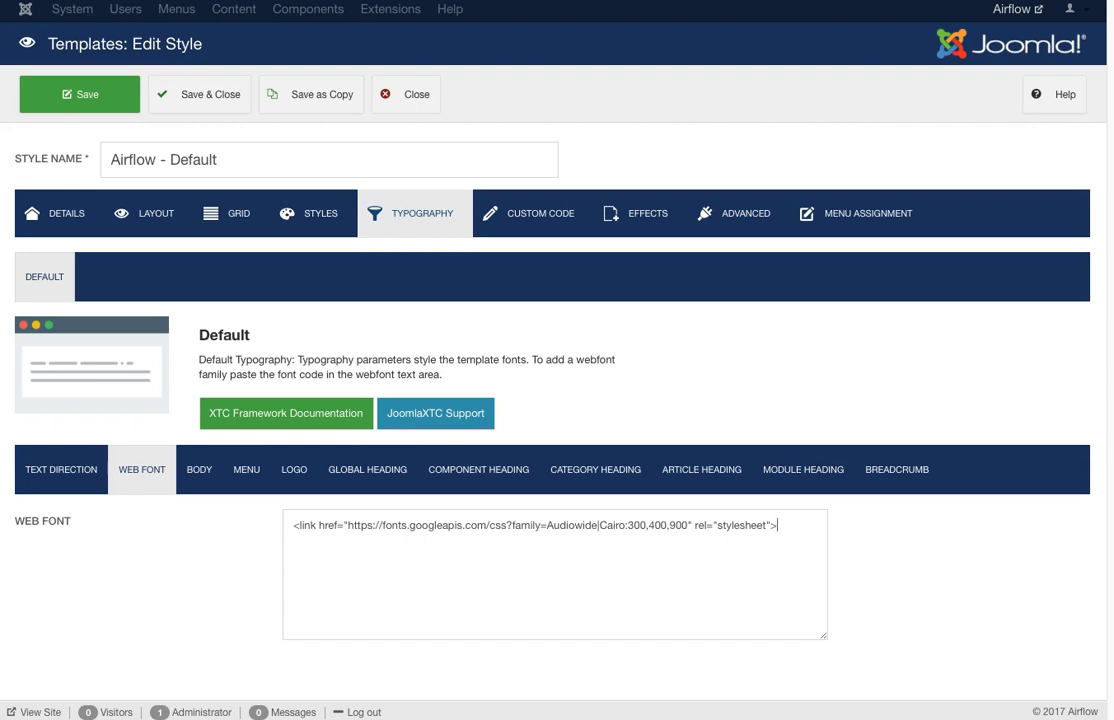
Show the body typography settings and review the desktop and mobile font size, family and weight.
click(199, 469)
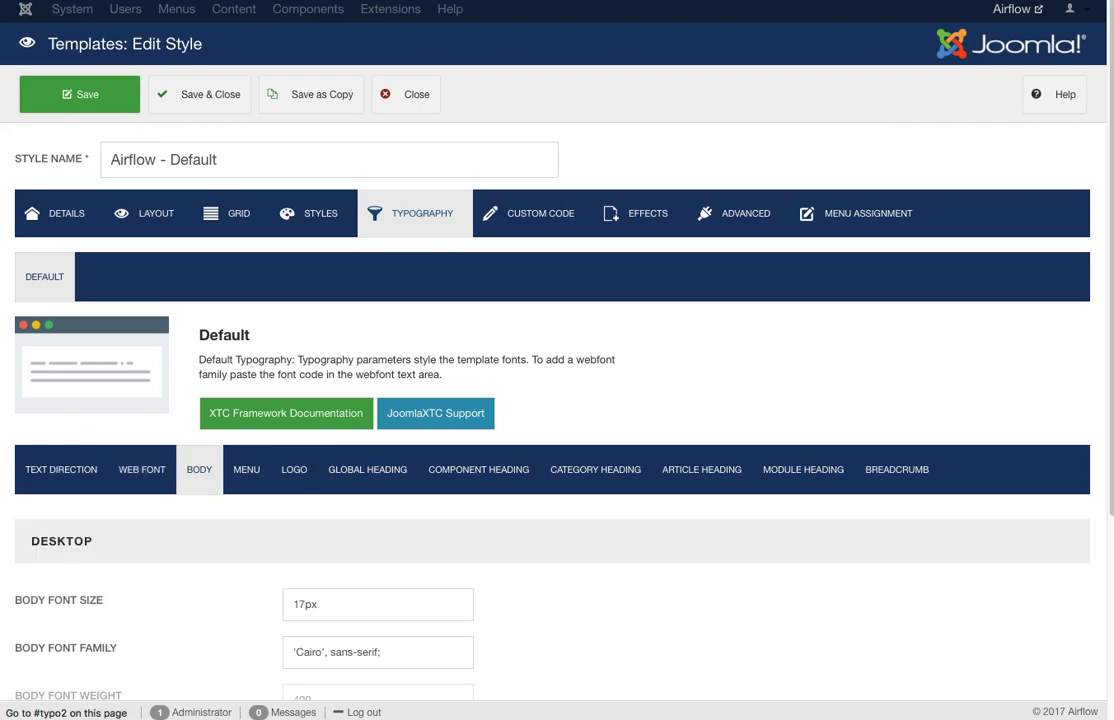
scroll(557, 400, down, 3)
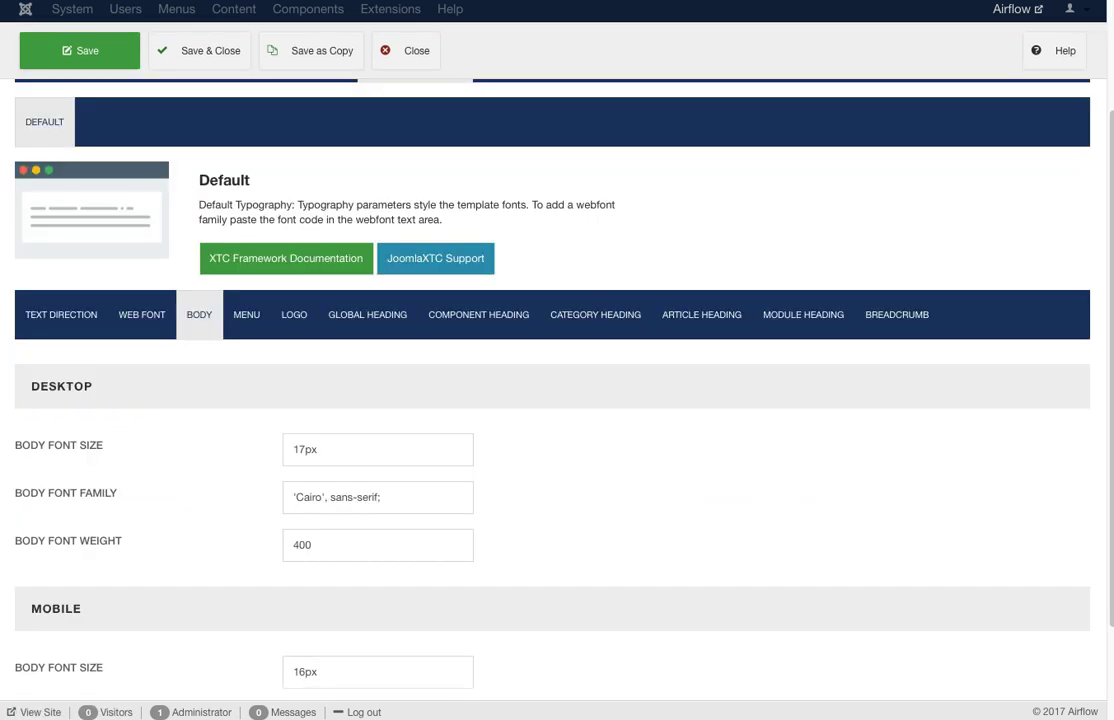
scroll(557, 400, down, 3)
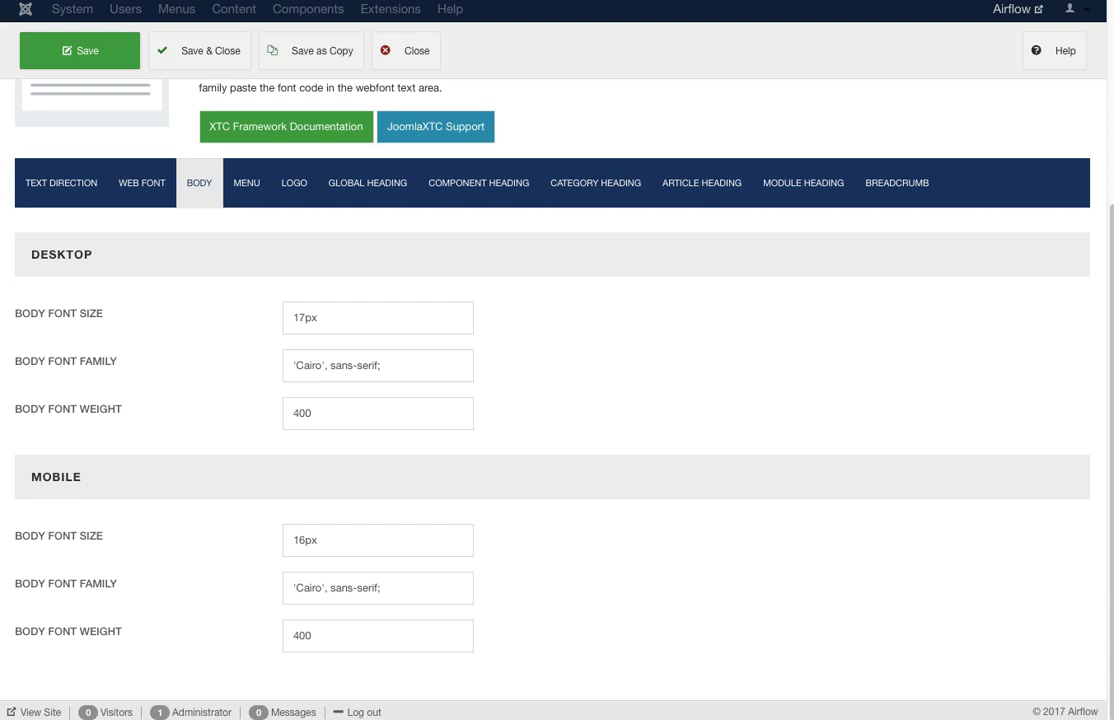
Show the menu typography settings followed by the logo typography settings, reviewing font size, family and weight for desktop and mobile.
click(246, 183)
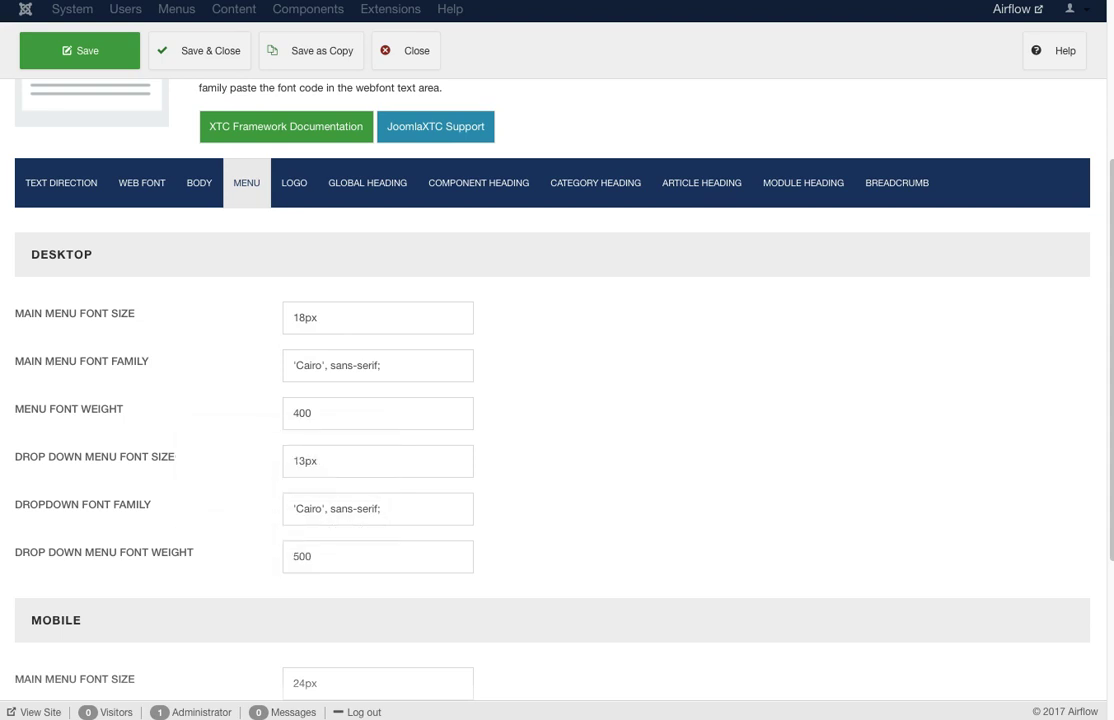
scroll(294, 262, down, 3)
scroll(294, 262, up, 4)
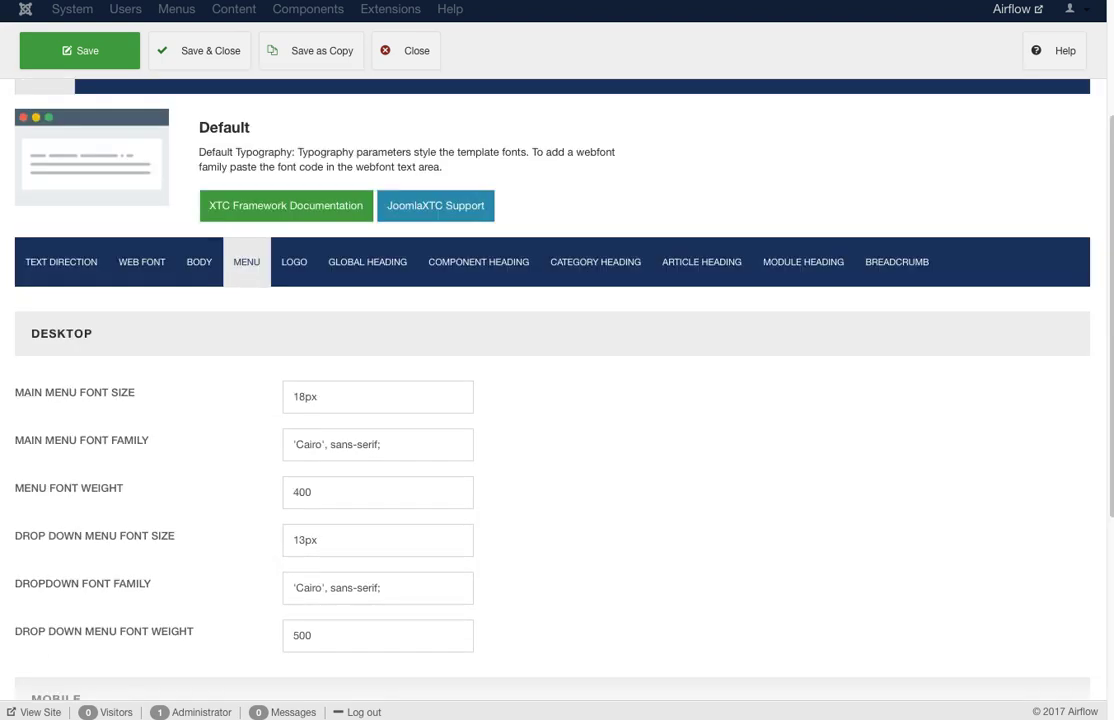
click(294, 262)
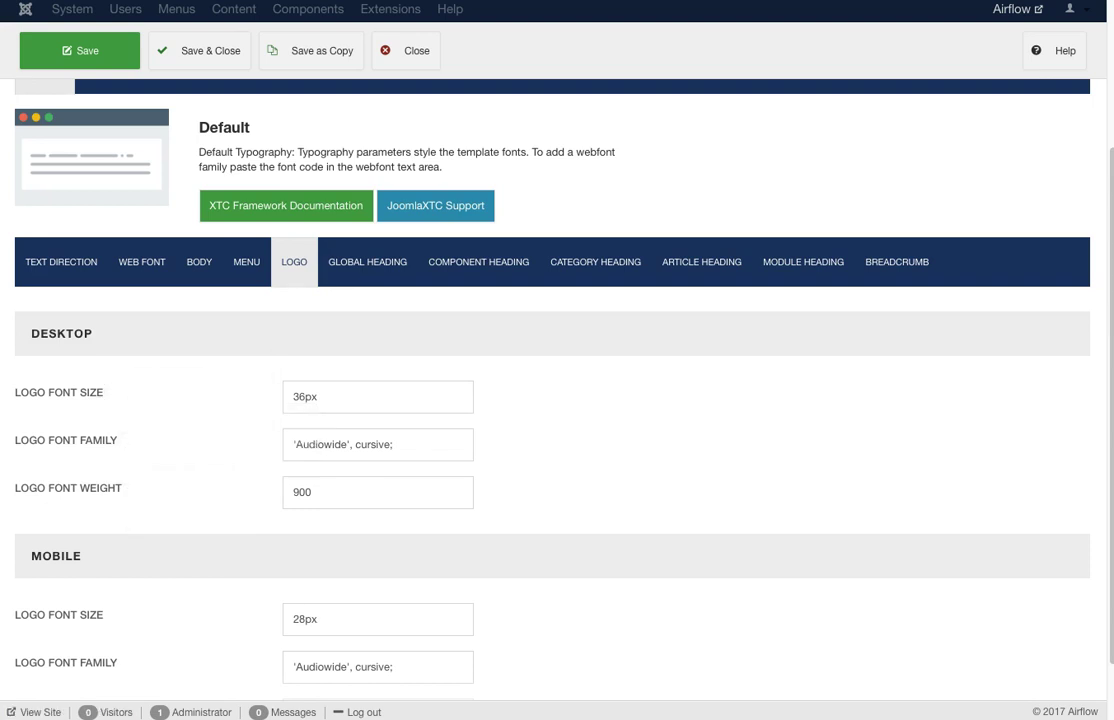
scroll(300, 444, down, 2)
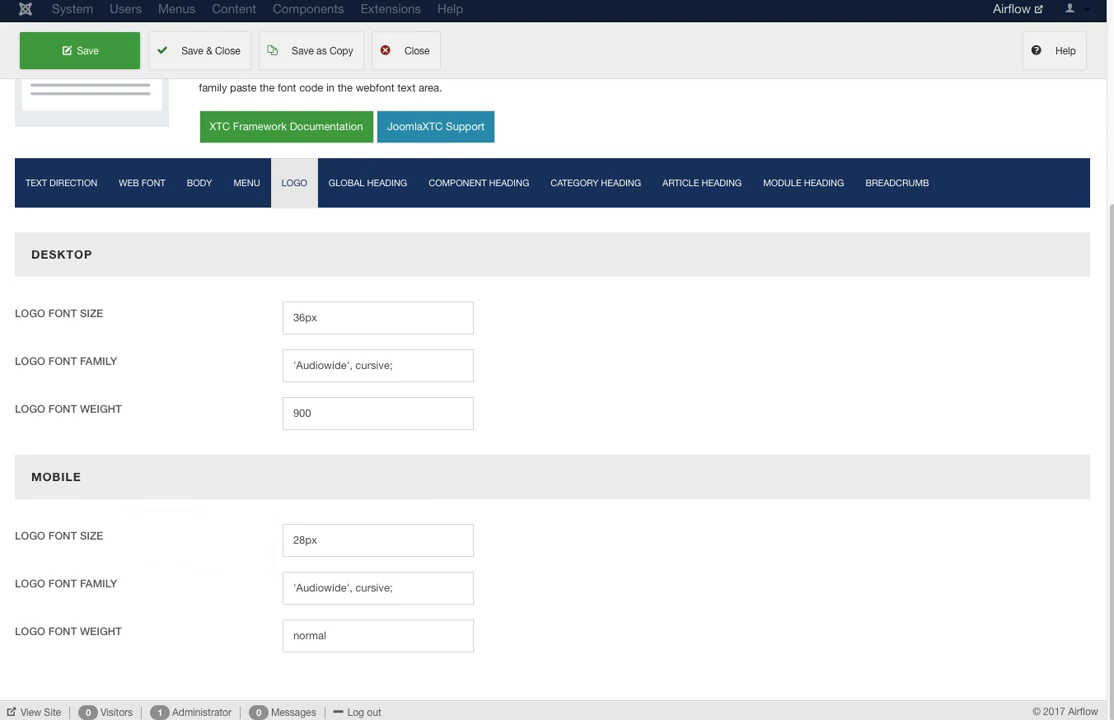
Show the global heading typography and review the font family, weight and H1 to H6 sizes for desktop and mobile.
scroll(557, 400, up, 1)
click(367, 216)
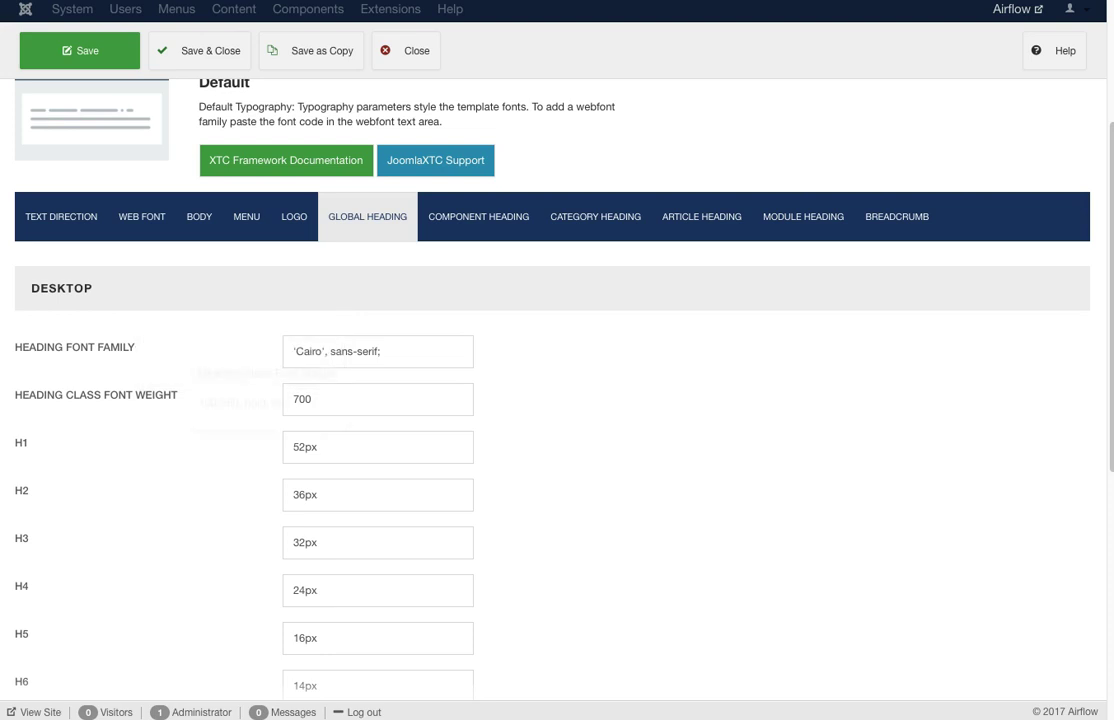
scroll(557, 400, down, 3)
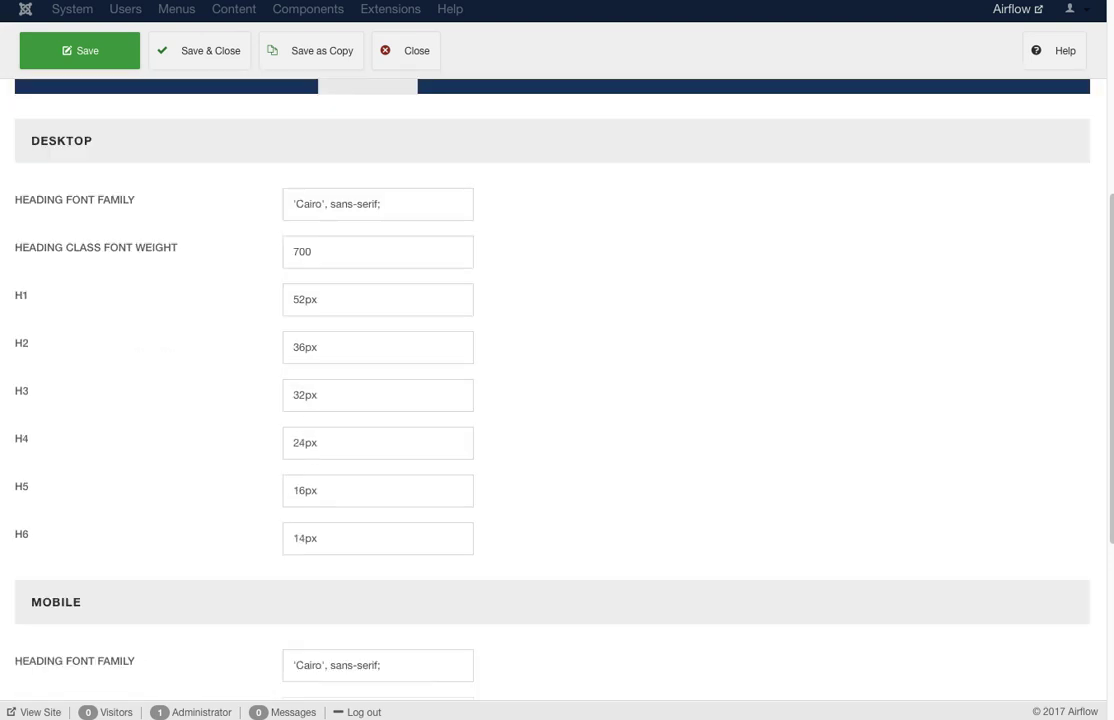
scroll(557, 400, down, 7)
Show the component heading typography and review its desktop and mobile font size, family and weight.
scroll(557, 400, up, 15)
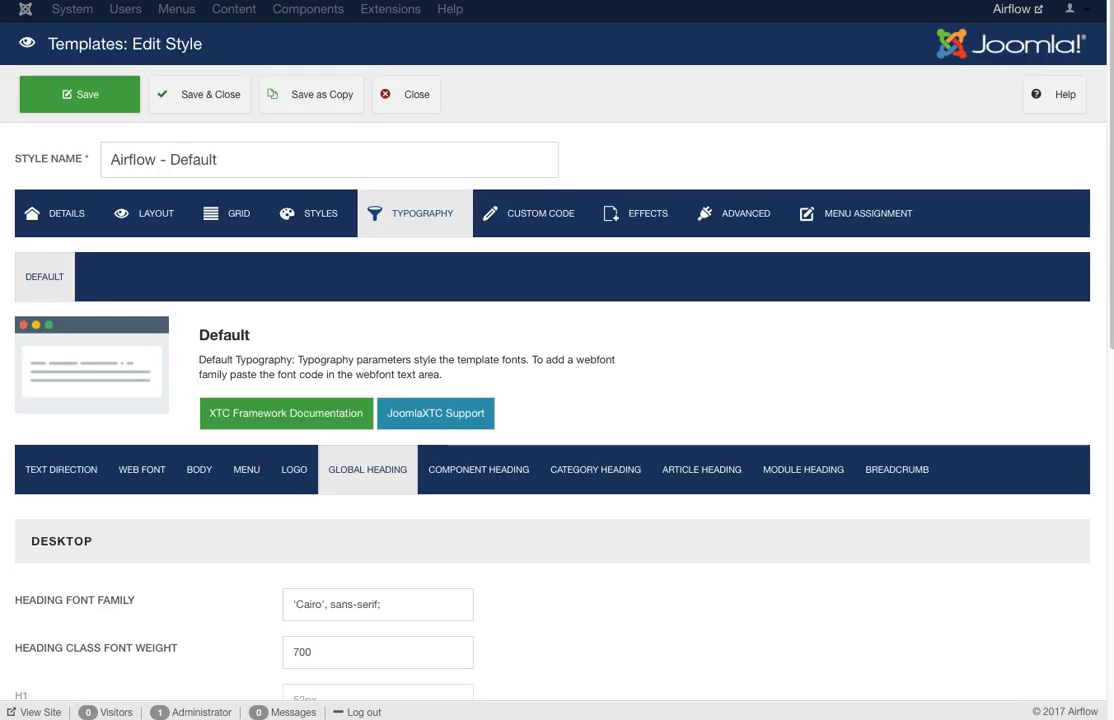
click(478, 469)
scroll(478, 469, down, 3)
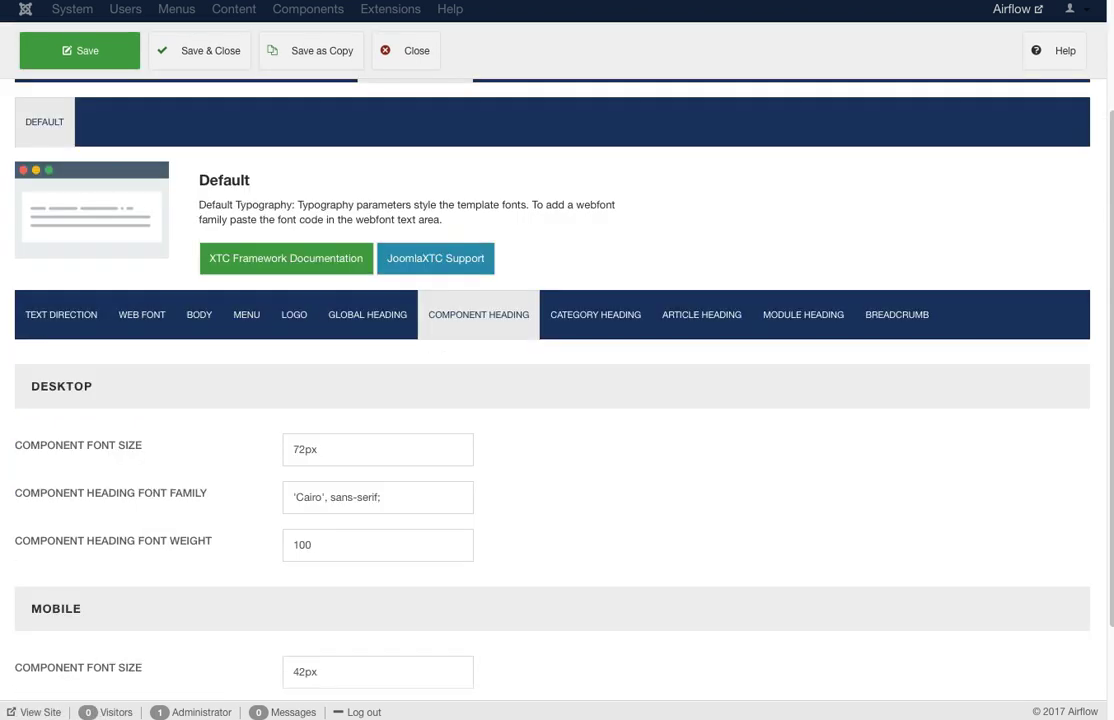
scroll(557, 400, down, 1)
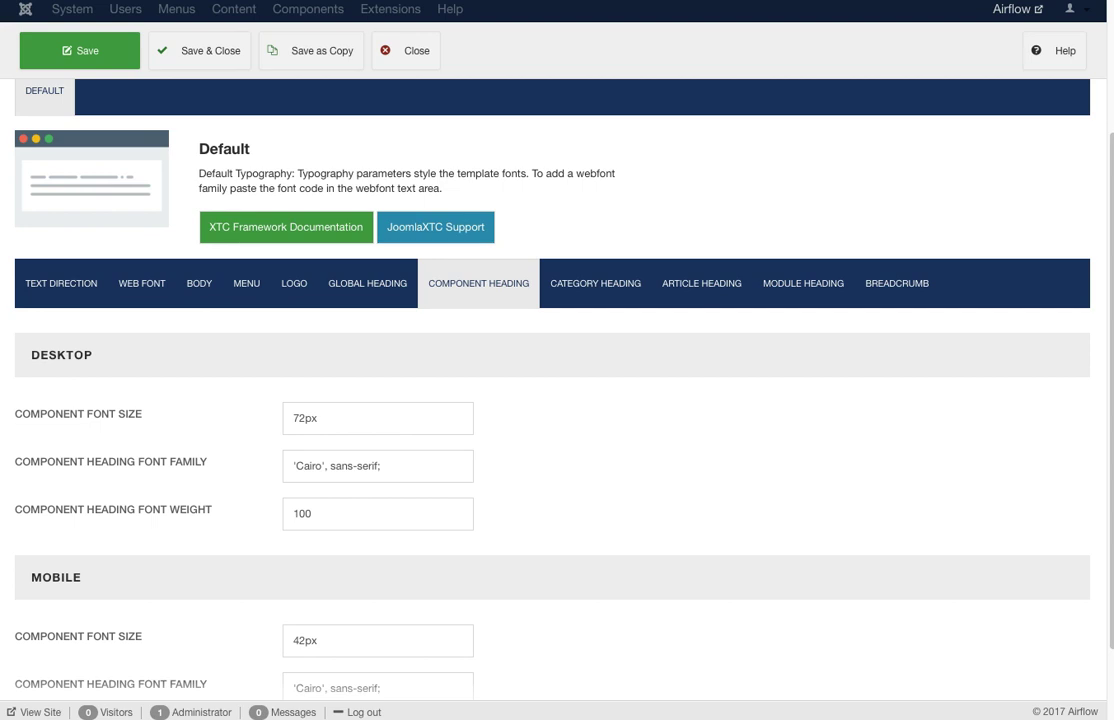
scroll(595, 469, down, 2)
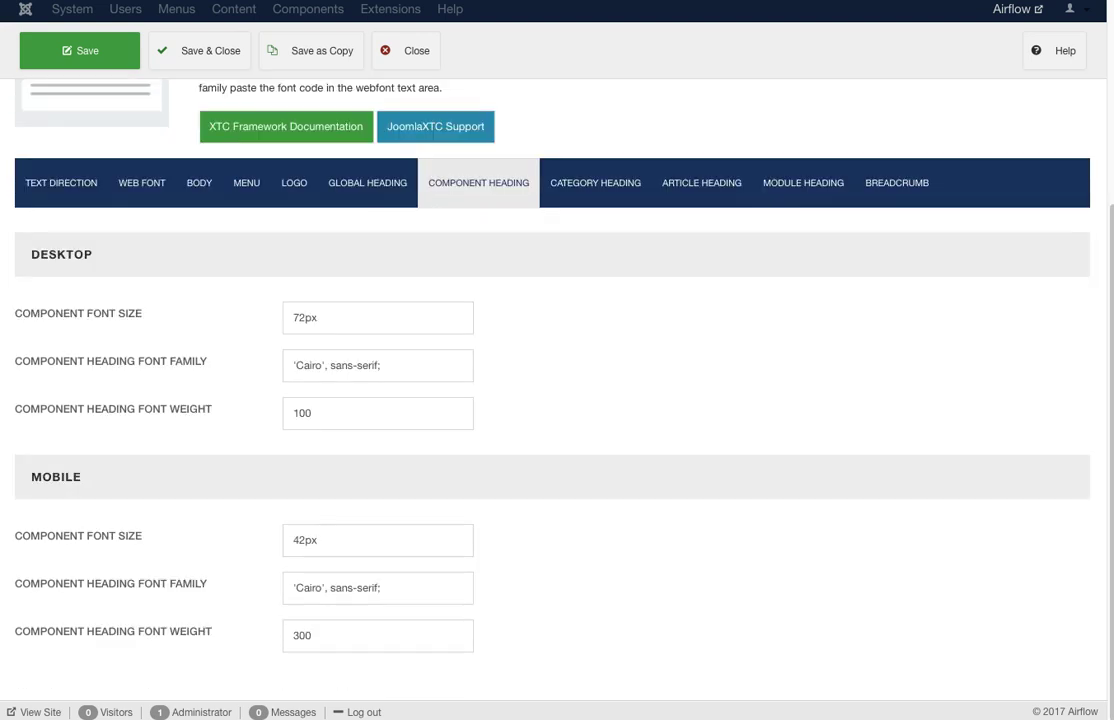
Show the category heading typography and review its desktop and mobile font size, family and weight.
scroll(595, 469, up, 5)
click(595, 469)
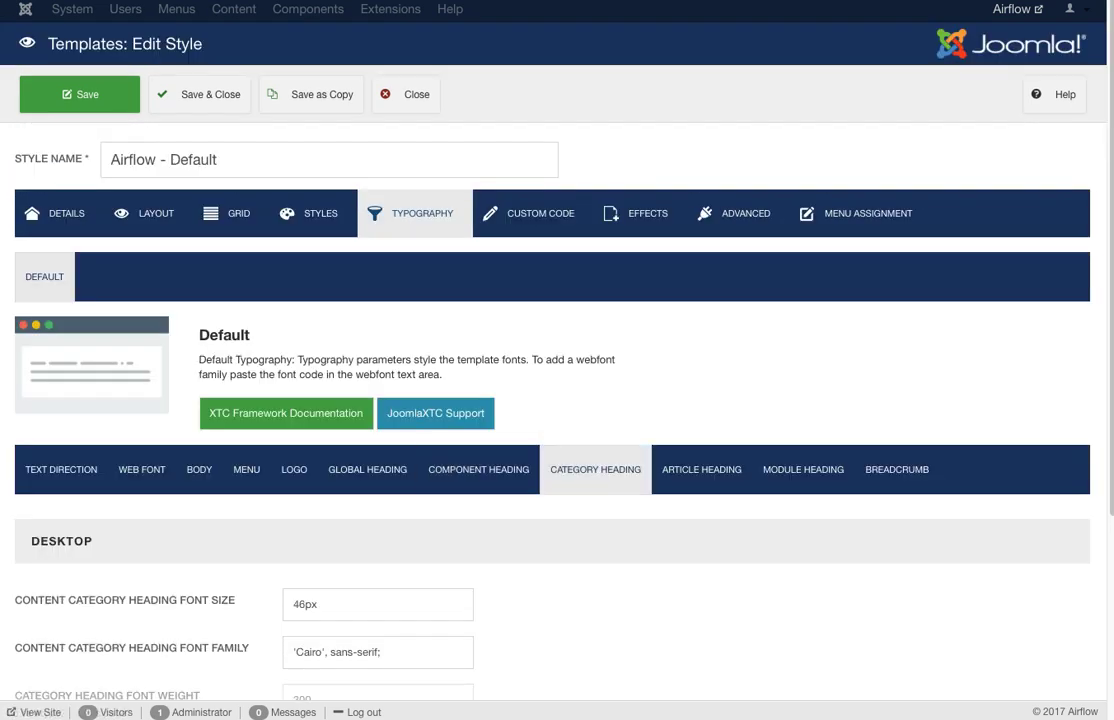
scroll(595, 469, down, 3)
scroll(552, 390, down, 3)
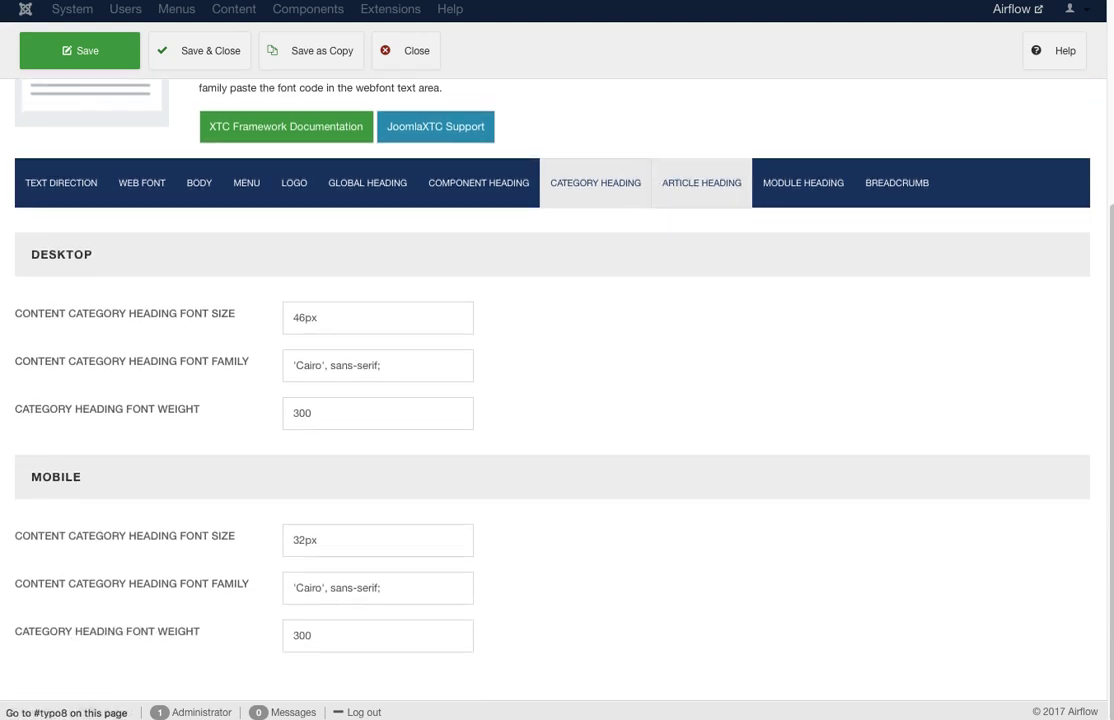
Go through the article heading, module heading and breadcrumb typography settings in turn.
click(702, 183)
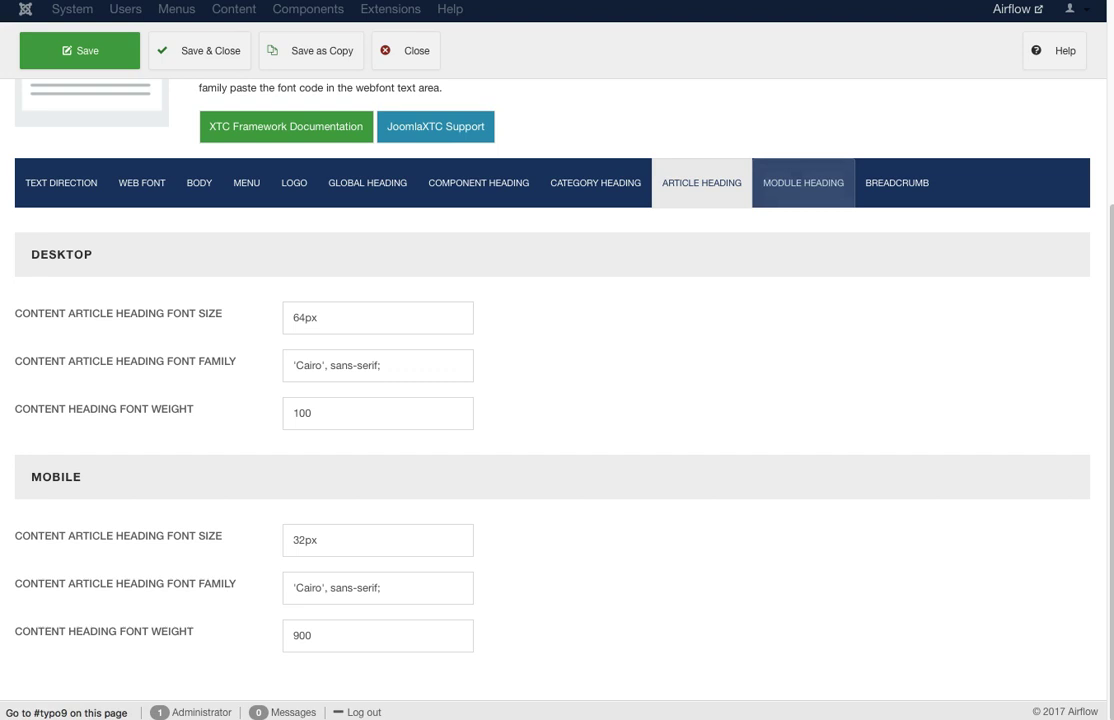
click(803, 183)
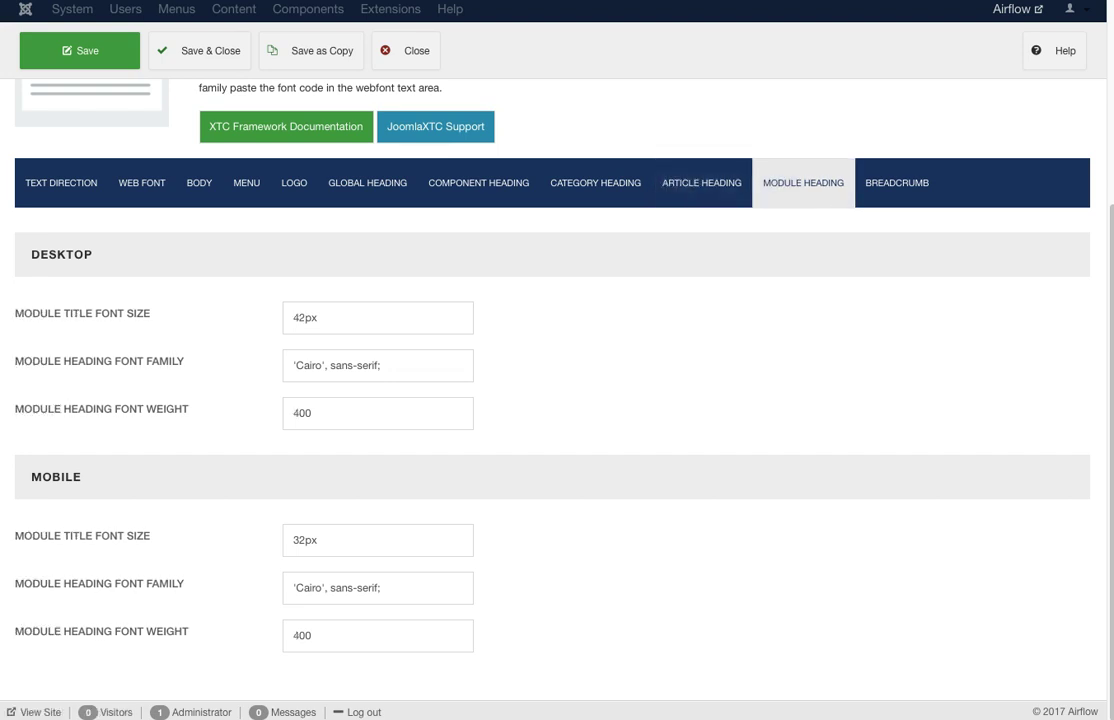
click(897, 183)
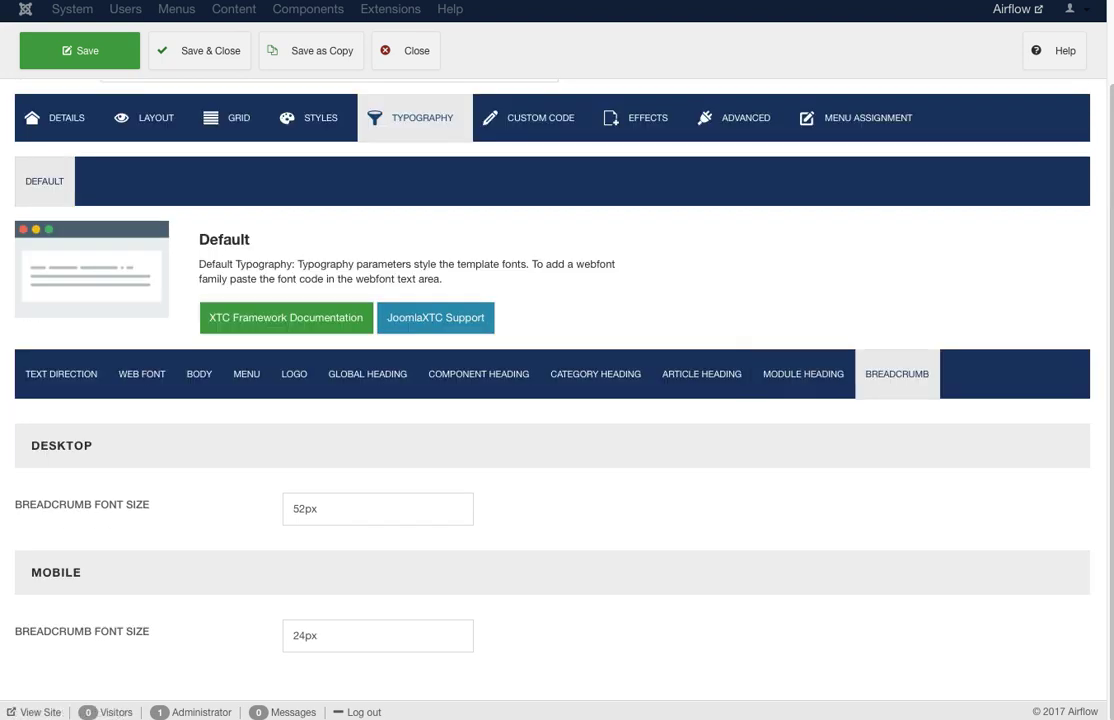
Review the custom head, body and JavaScript code settings, enlarging the head code and JavaScript code text areas.
click(530, 117)
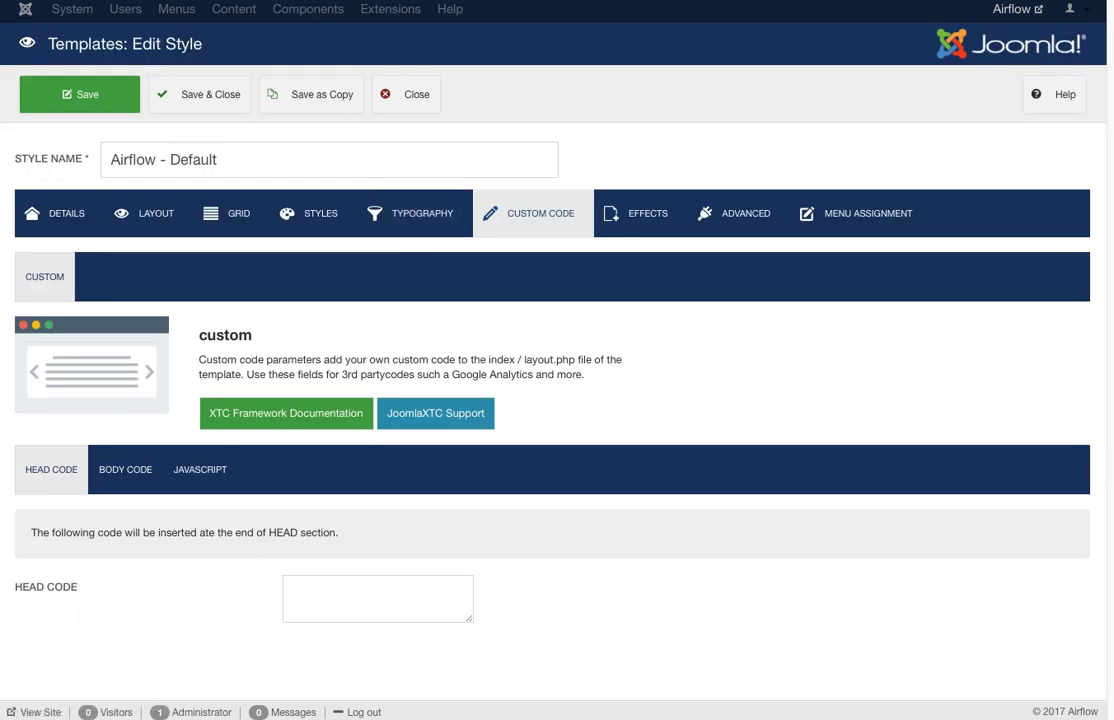
drag(470, 619, 780, 669)
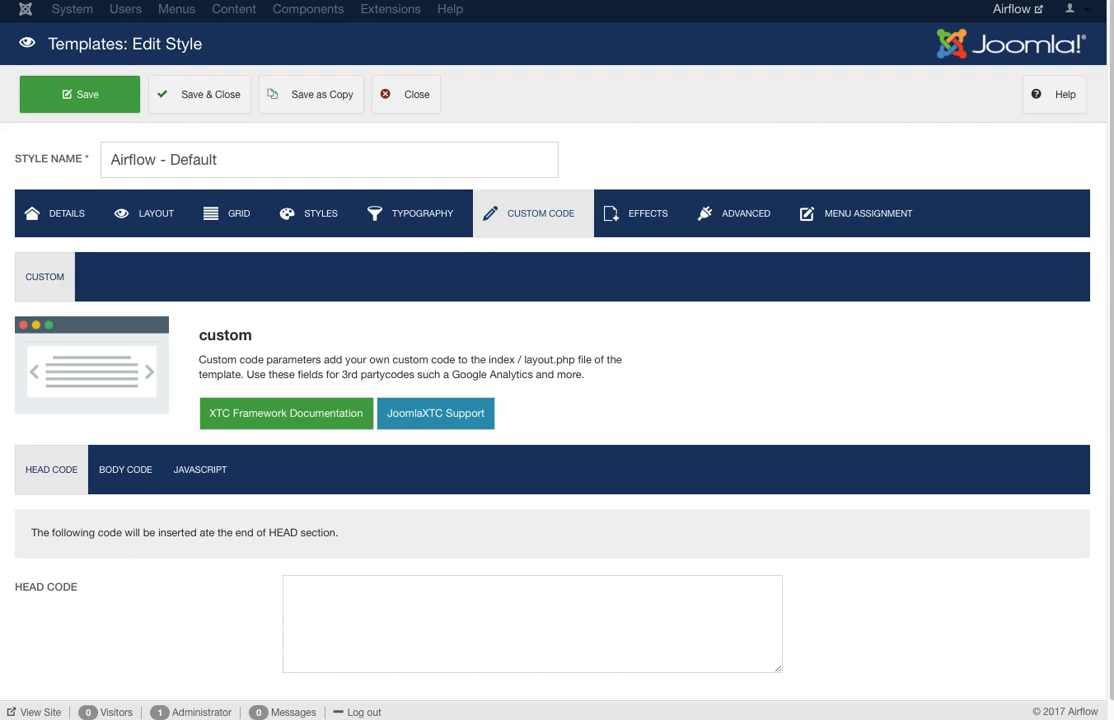
click(125, 469)
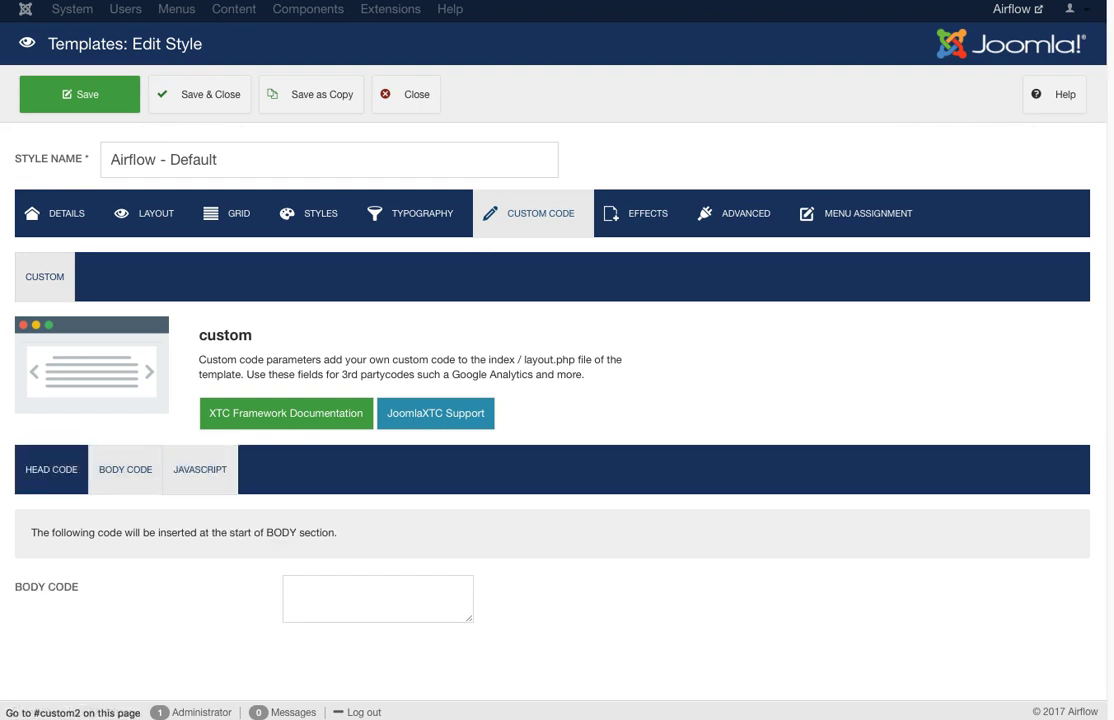
click(200, 469)
drag(470, 619, 602, 651)
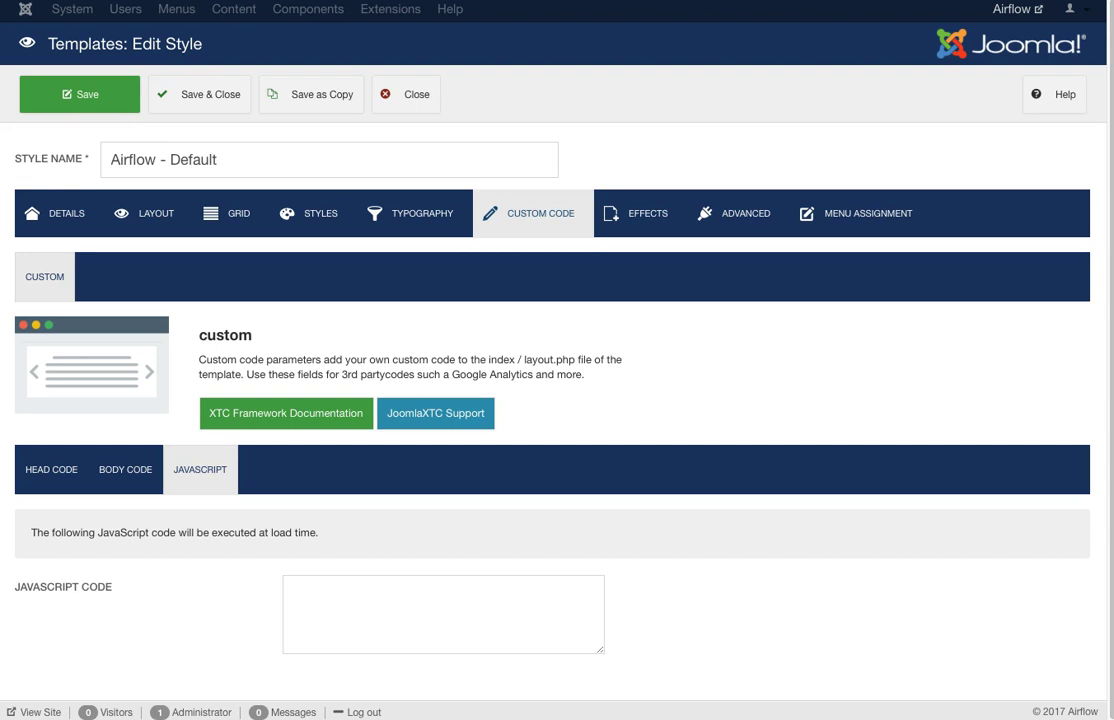
Show the background effects settings and highlight the area CSS selector in Background Effects Group 1.
click(636, 213)
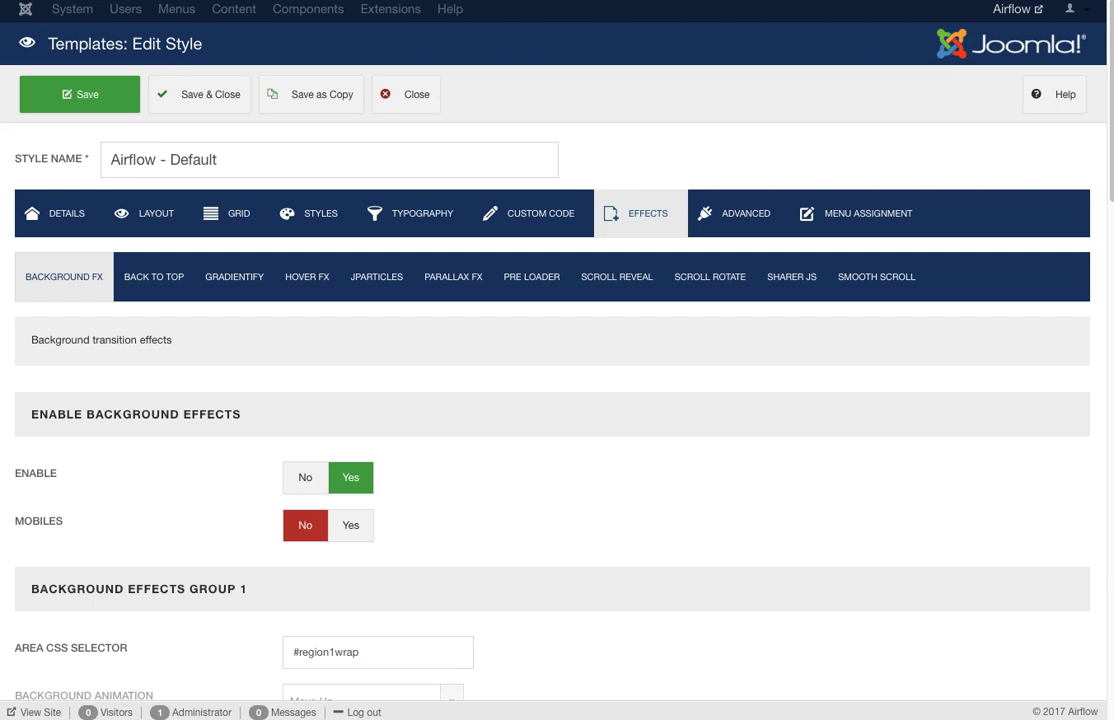
scroll(557, 400, down, 1)
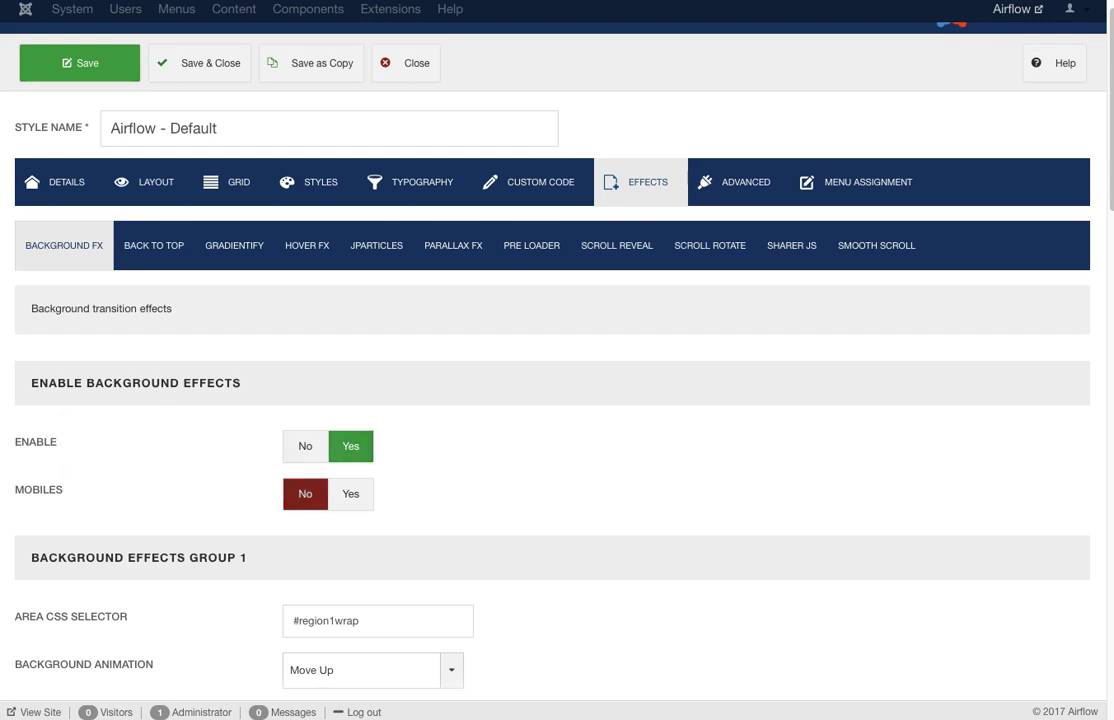
scroll(550, 400, down, 5)
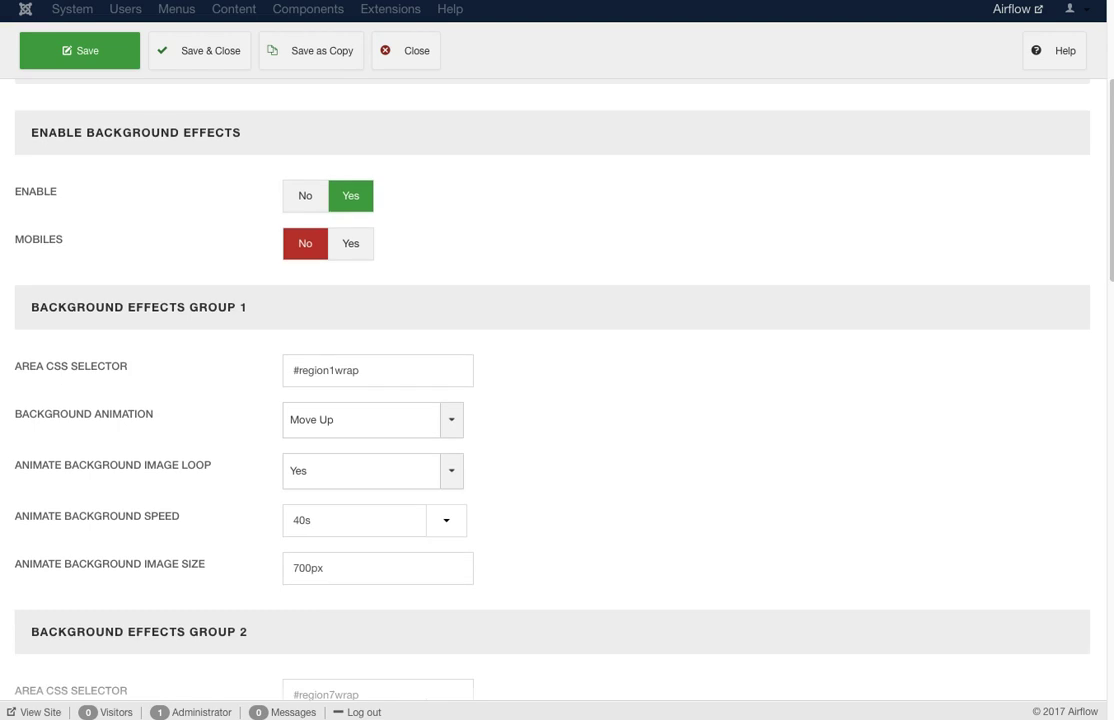
drag(360, 370, 292, 370)
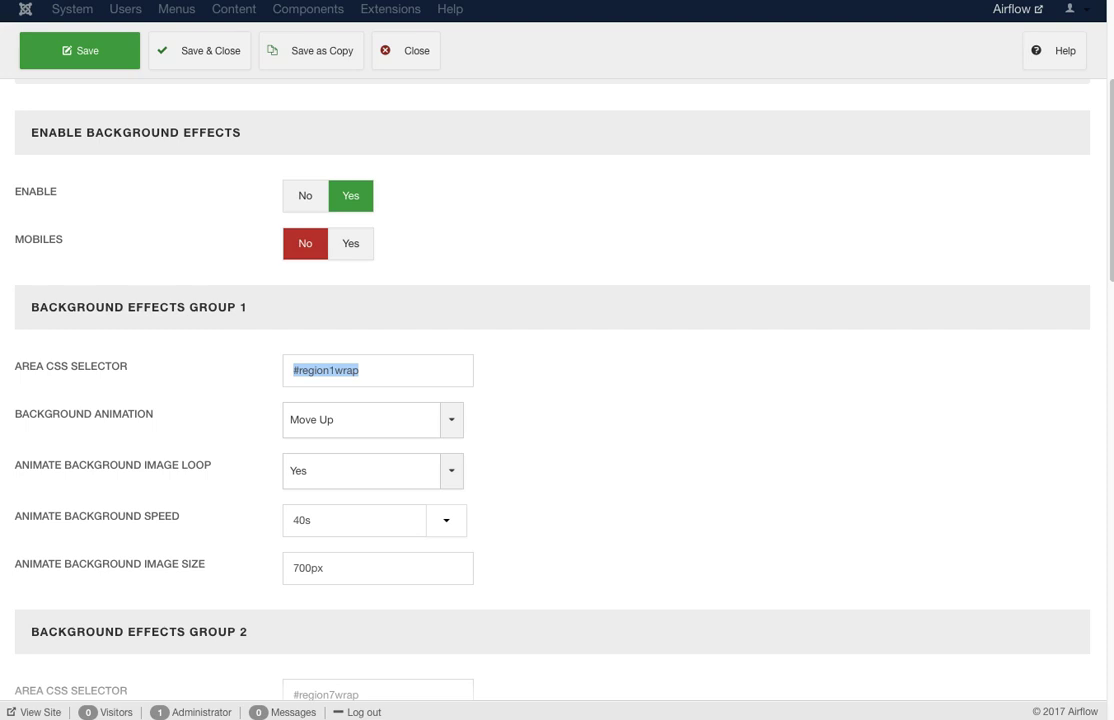
mouse_move(84, 413)
Browse the background animation speed options of Background Effects Group 1 and close the list without choosing one.
click(355, 520)
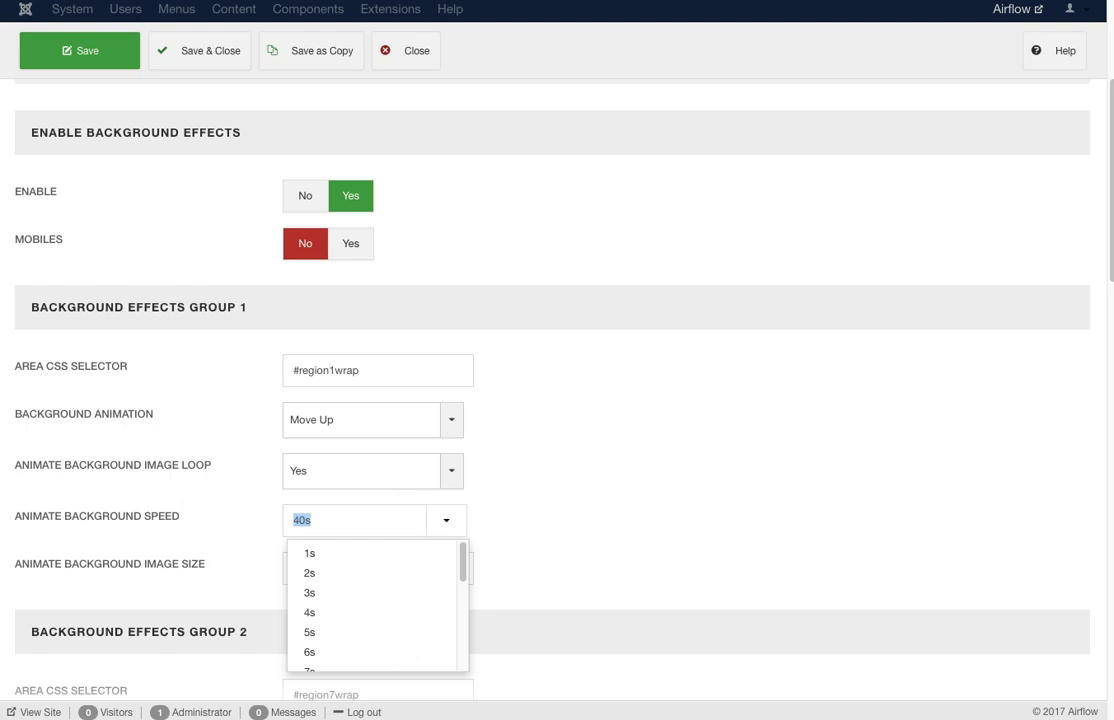
scroll(375, 605, down, 5)
scroll(375, 605, up, 4)
scroll(375, 605, up, 1)
key(Escape)
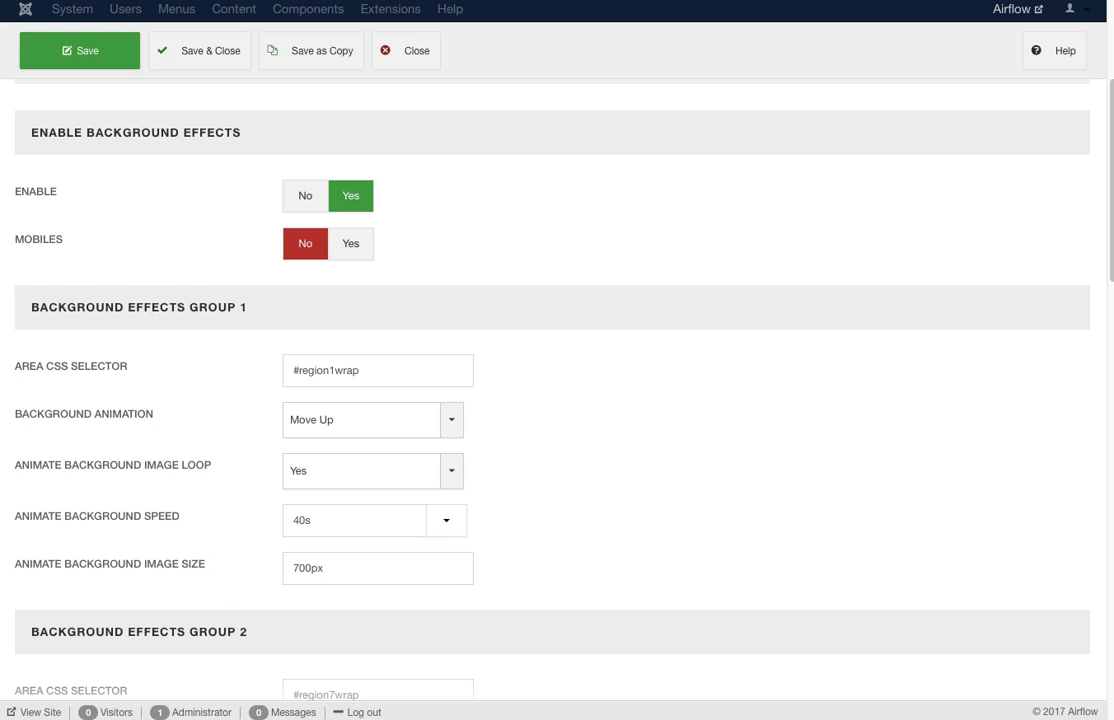
Review the CSS selector, animation, loop, speed and image size parameters of Background Effects Groups 2 and 3.
scroll(557, 390, down, 2)
scroll(557, 390, down, 2)
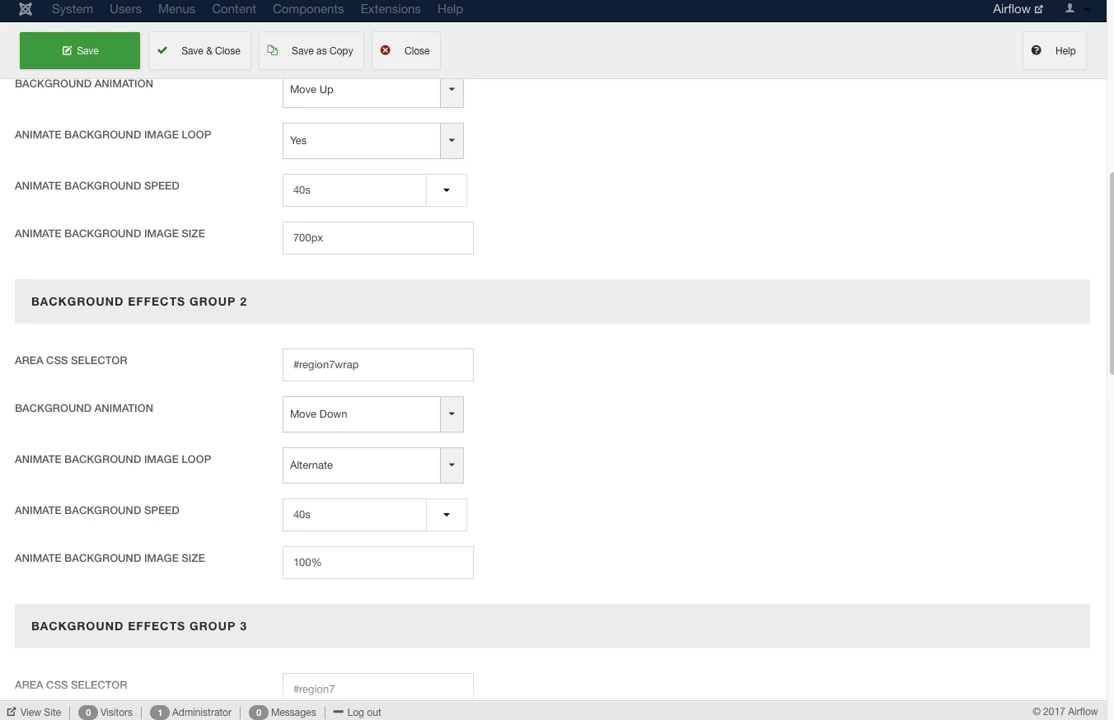
scroll(557, 390, down, 3)
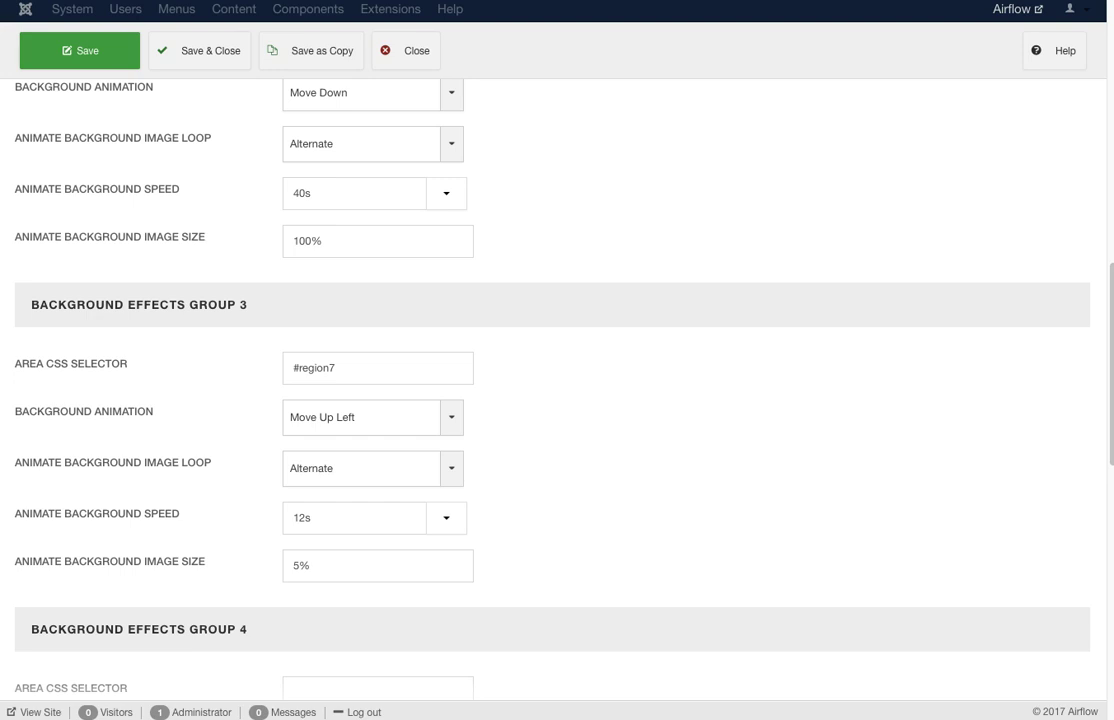
scroll(557, 390, up, 10)
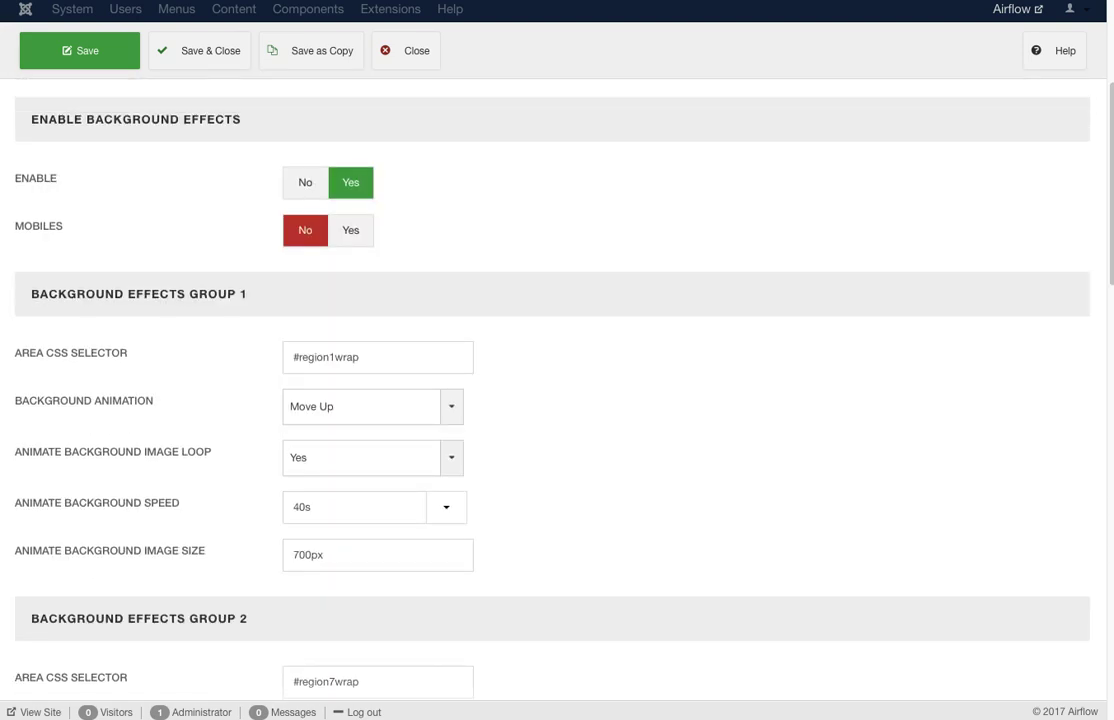
scroll(557, 390, up, 5)
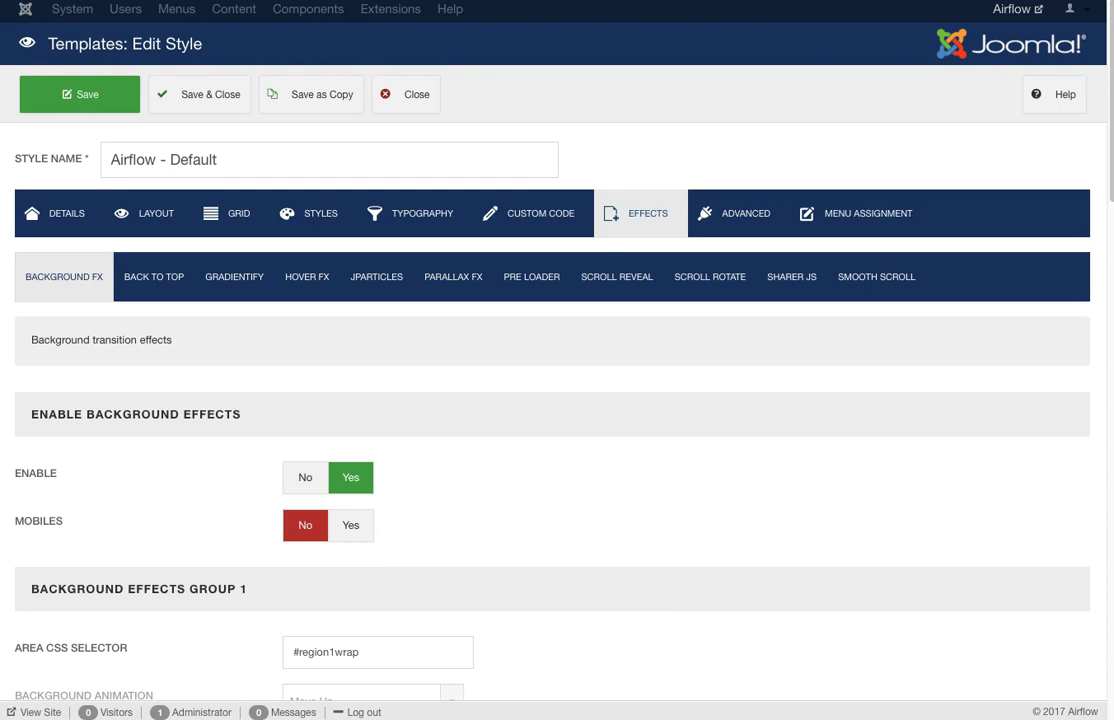
Show the Back to Top effect and review its position options, offset, offset opacity, scroll duration and icon parameters.
click(154, 276)
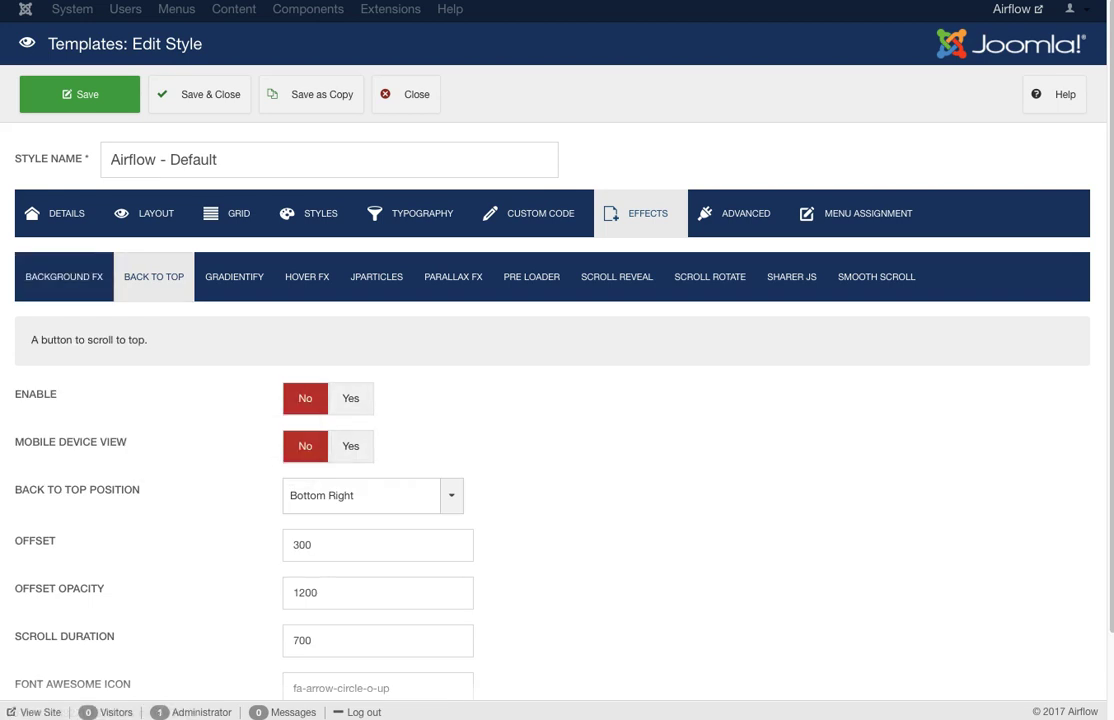
click(362, 495)
key(Return)
scroll(485, 400, down, 2)
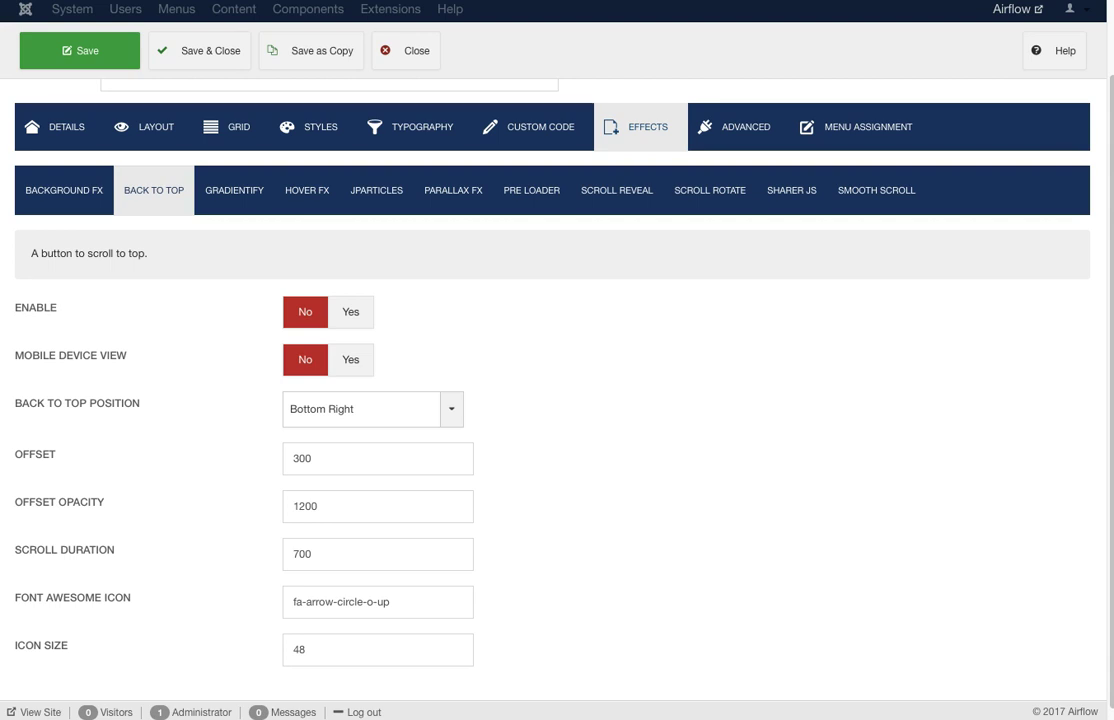
double_click(305, 506)
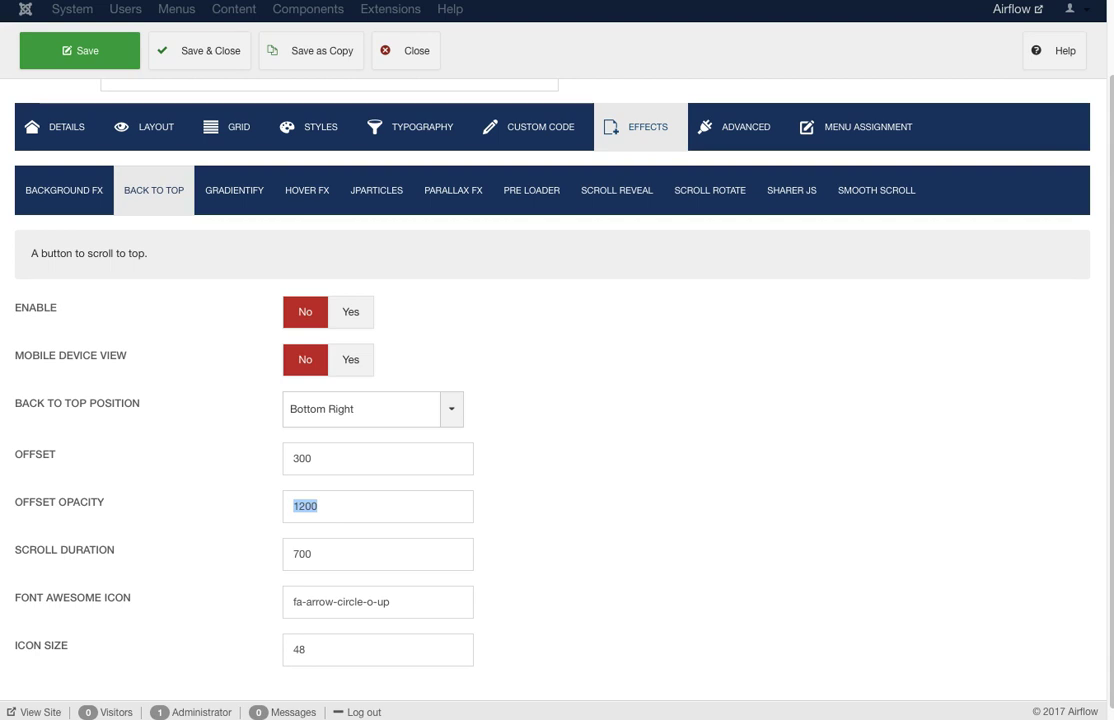
scroll(557, 400, down, 1)
mouse_move(64, 536)
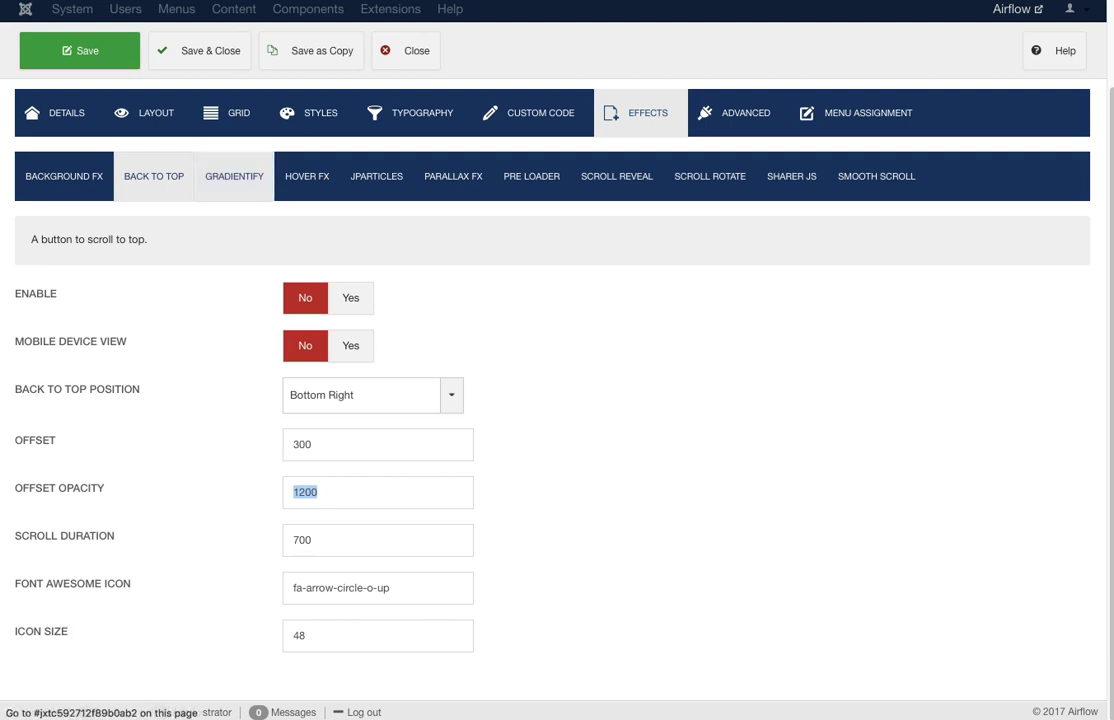
Show the Gradientify effect settings and enlarge the gradient color values text area to read all the values.
click(234, 176)
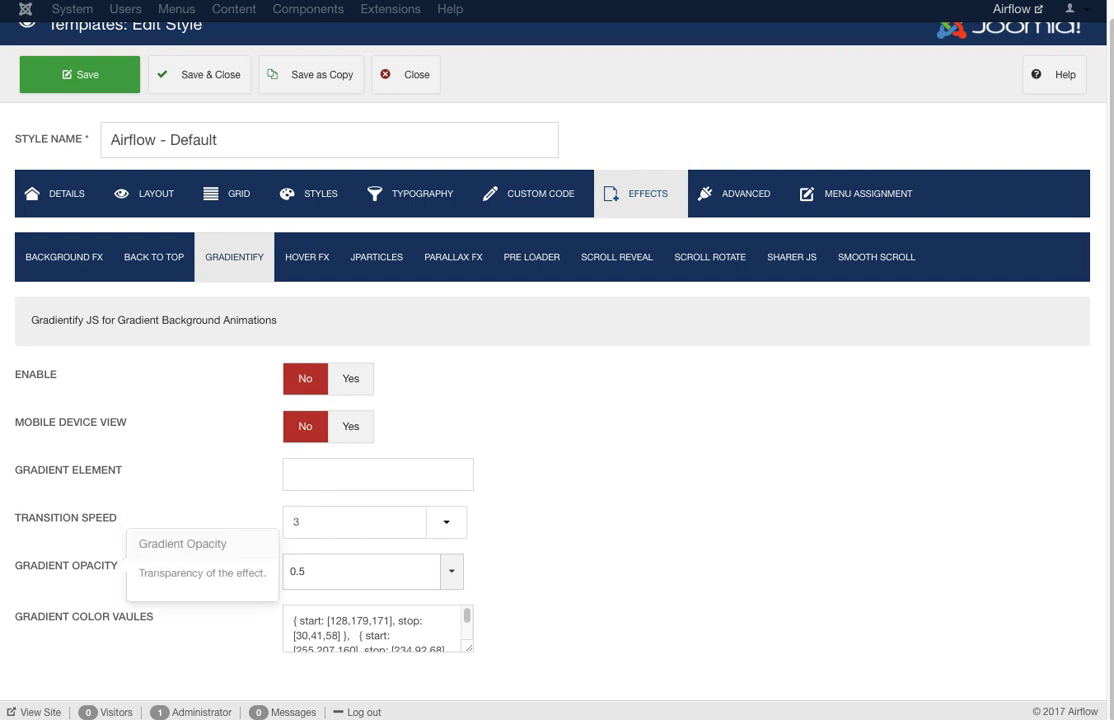
drag(469, 648, 696, 682)
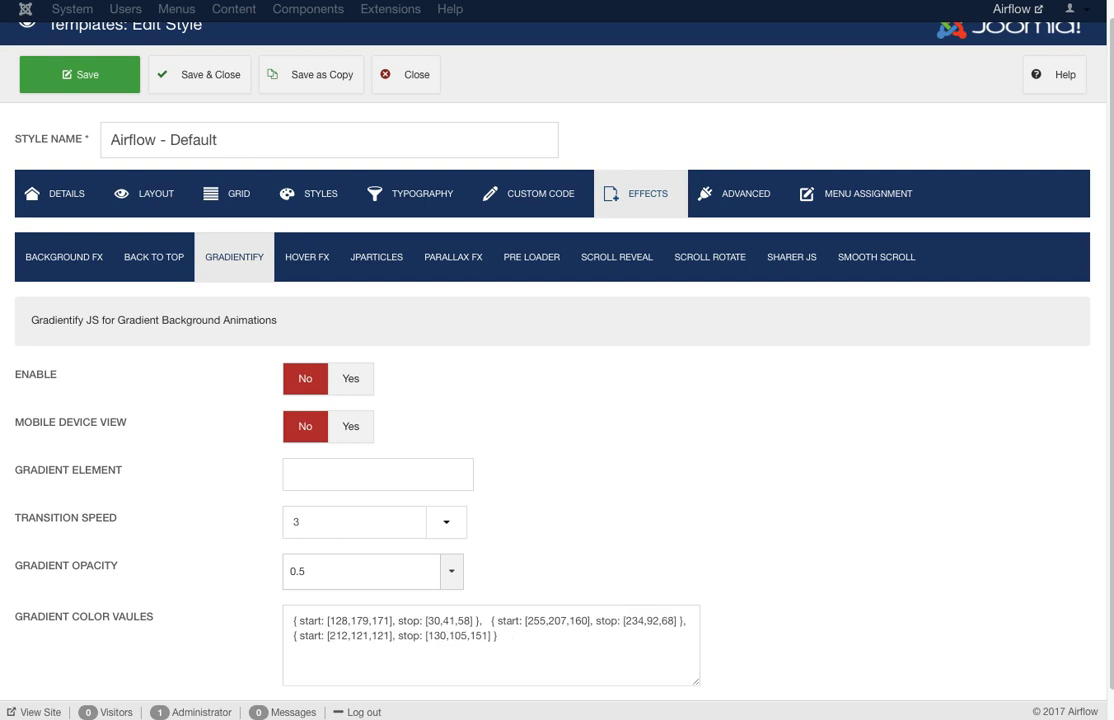
Highlight the first start color value, 128,179,171, in the gradient color values.
drag(497, 636, 425, 636)
drag(327, 621, 397, 621)
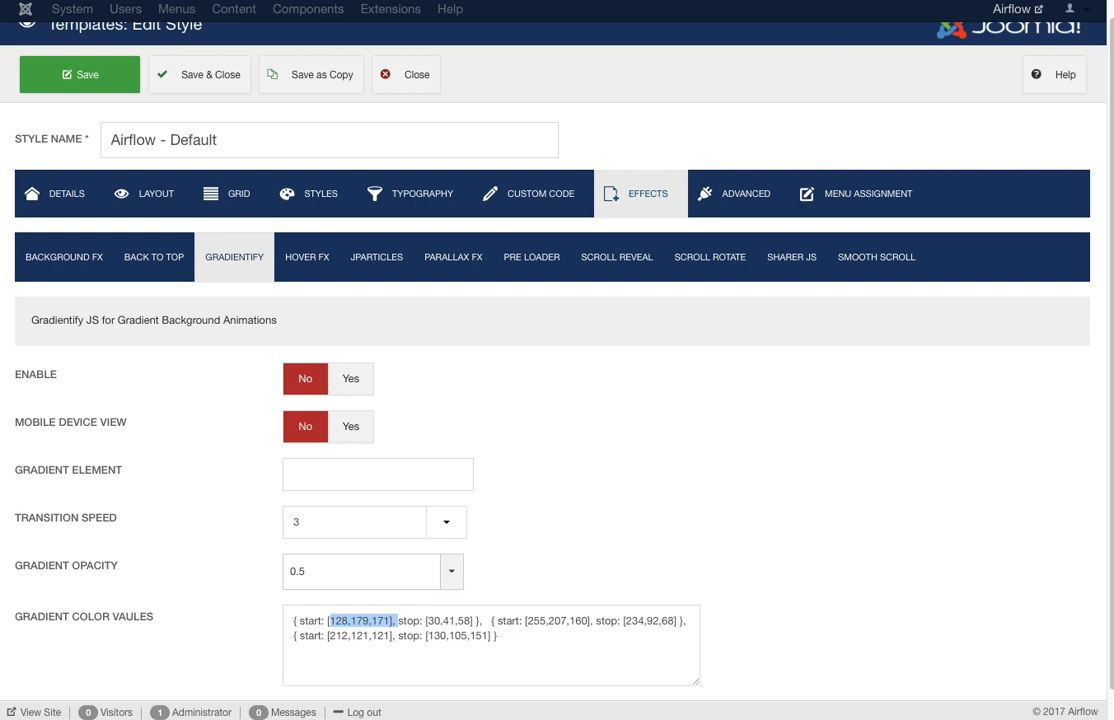
Show the Hover FX settings and review the transition speed, ease function and custom classes parameters.
click(307, 257)
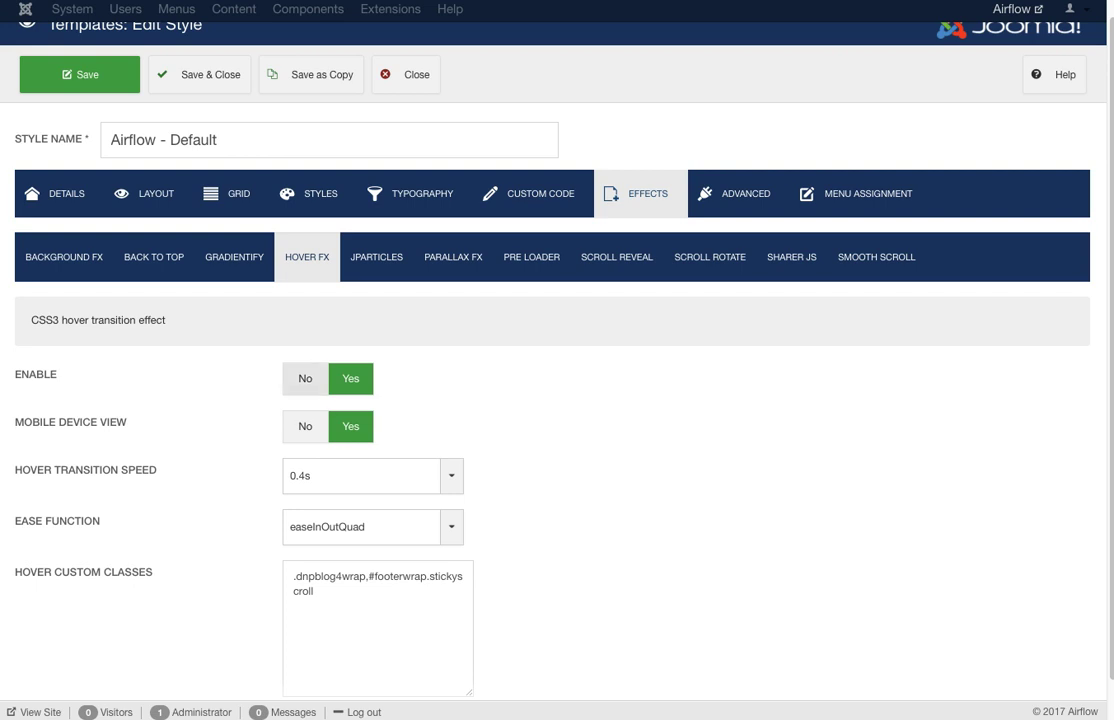
mouse_move(57, 521)
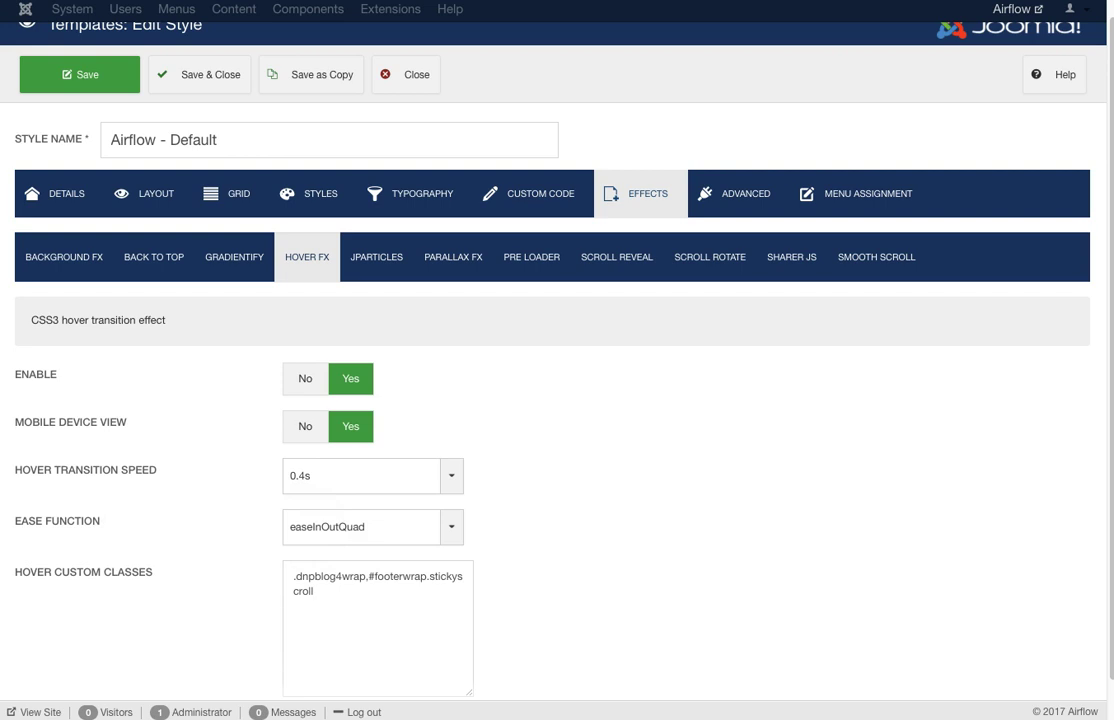
click(364, 526)
key(Escape)
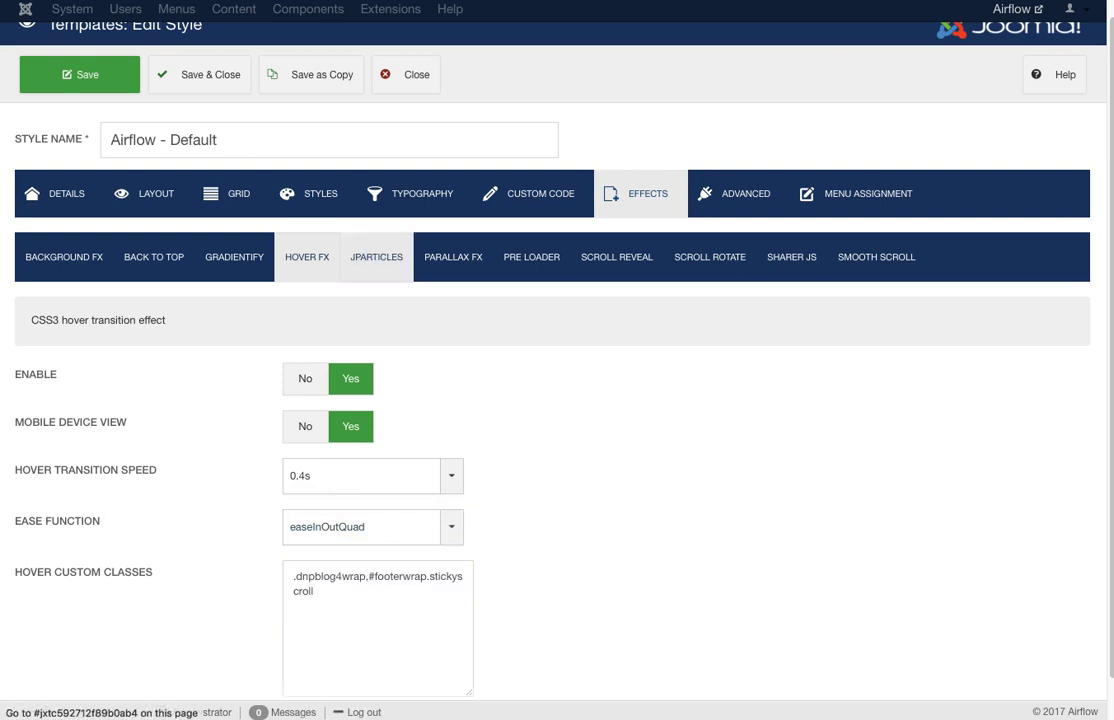
Show the JParticles effect settings and review the style class, size and custom parameters of Particle, Wave and Snow.
click(376, 257)
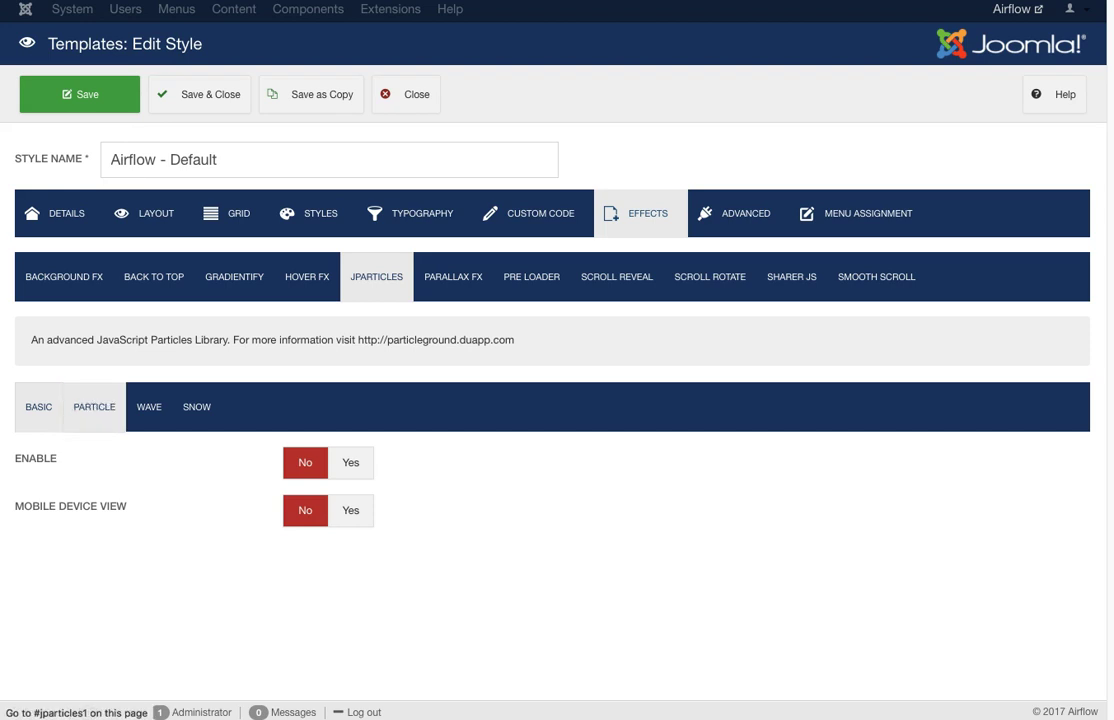
click(94, 406)
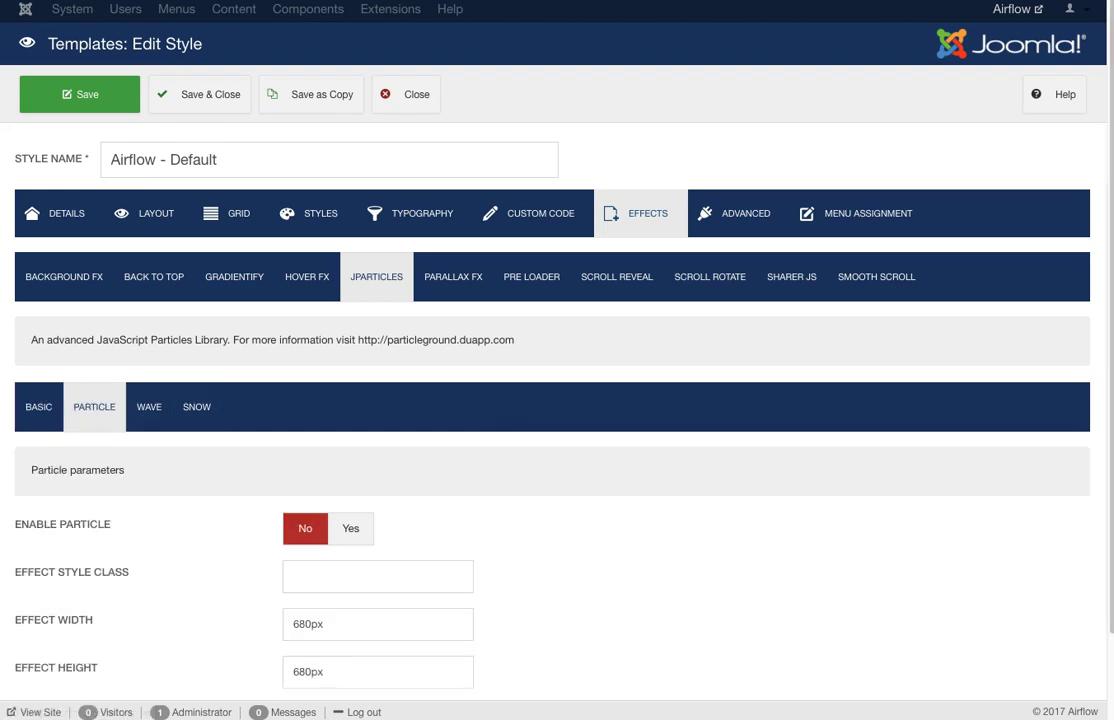
scroll(552, 400, down, 2)
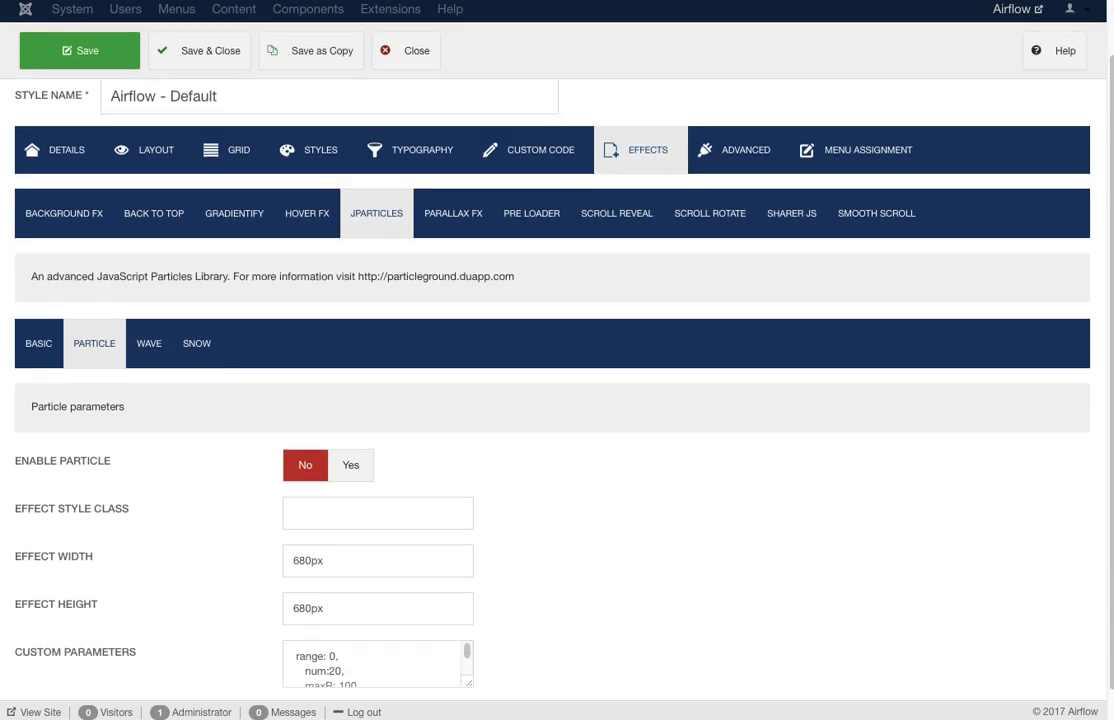
scroll(149, 330, up, 1)
click(149, 344)
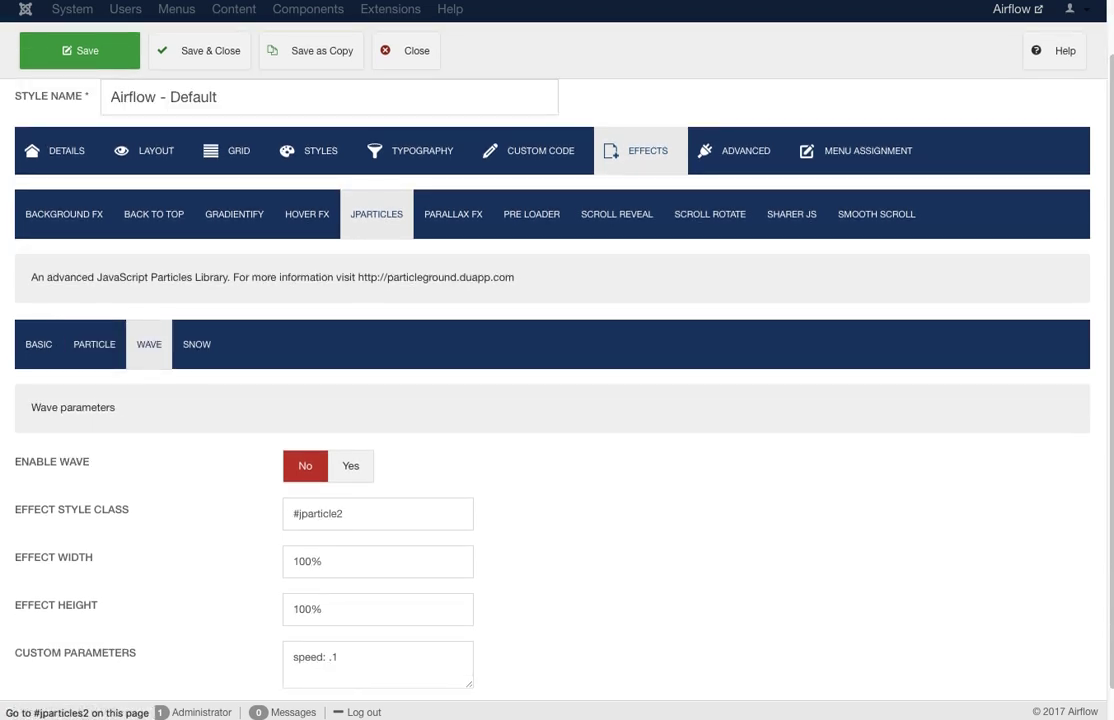
click(196, 344)
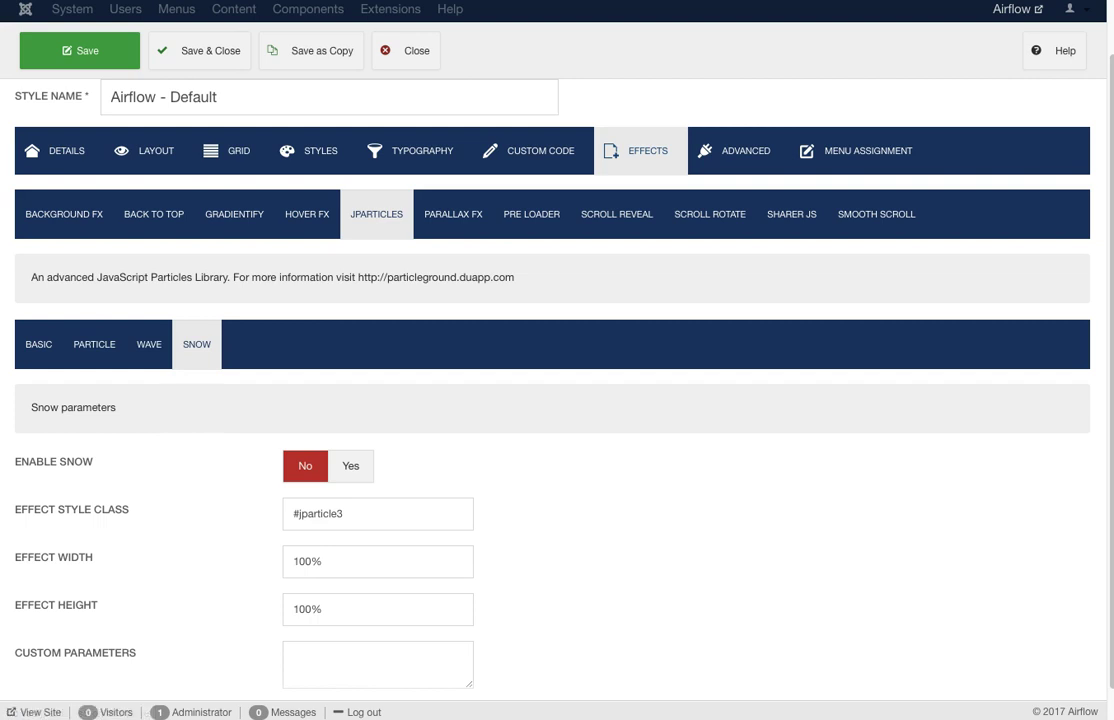
Show the Parallax FX settings and review the wrap and region switches for the numbered regions.
click(453, 214)
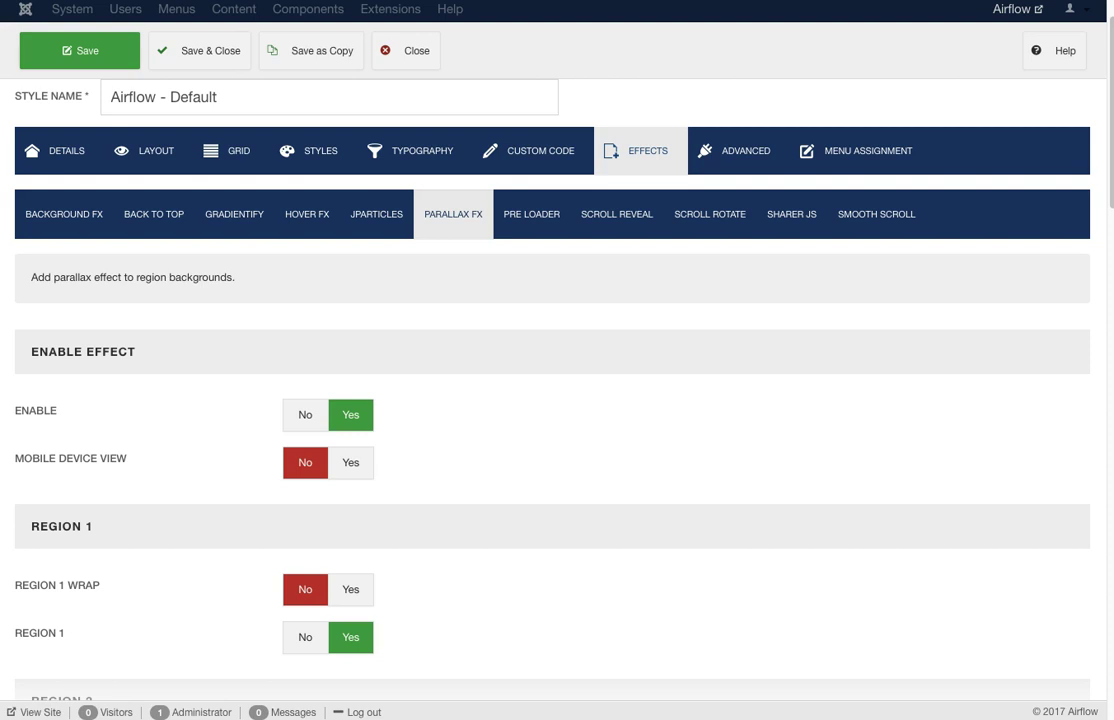
scroll(557, 400, down, 3)
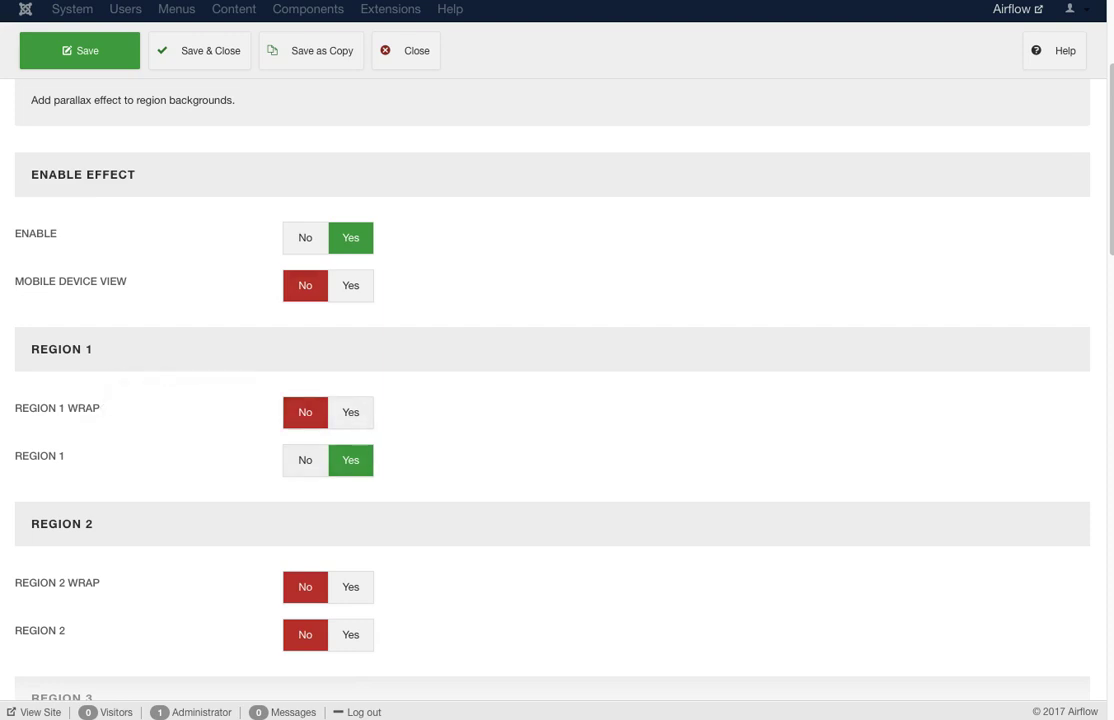
scroll(557, 400, down, 15)
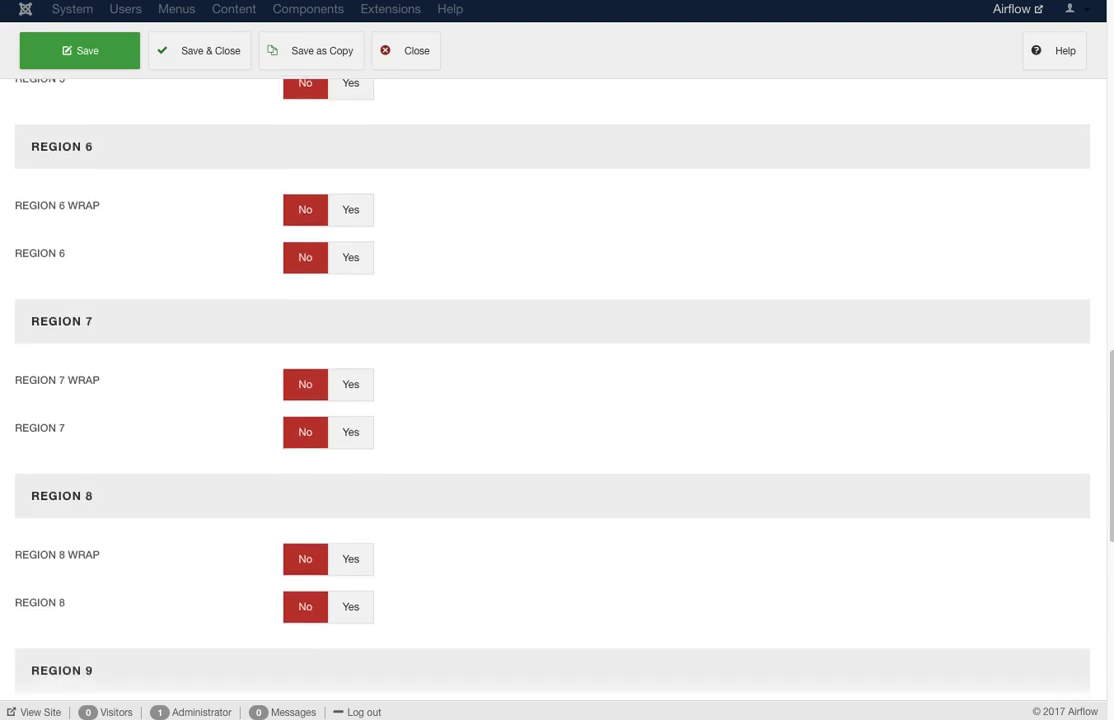
scroll(557, 400, up, 15)
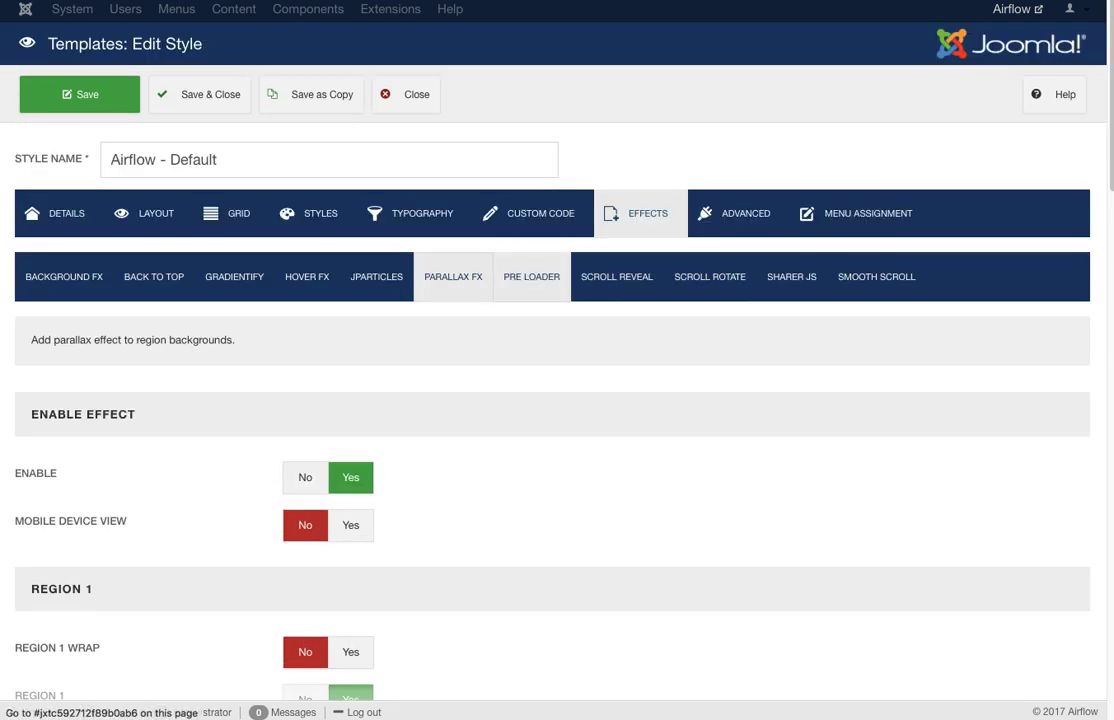
Show the Pre Loader settings and browse the preloader style and transition style options without choosing one.
click(531, 276)
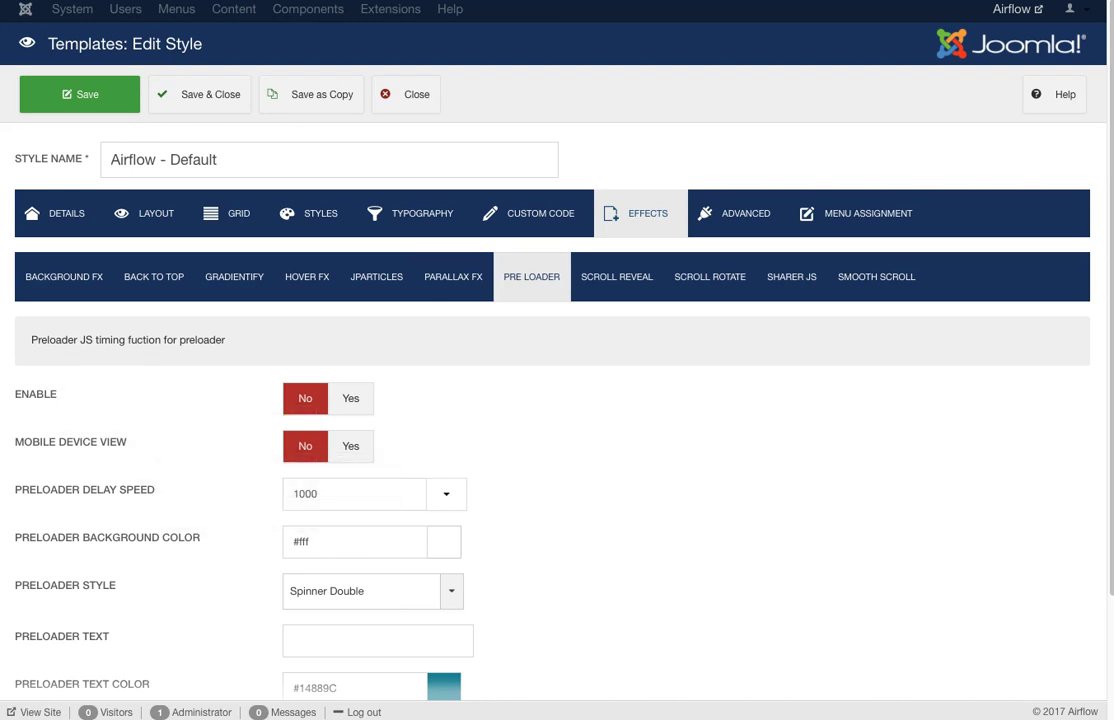
scroll(557, 400, down, 3)
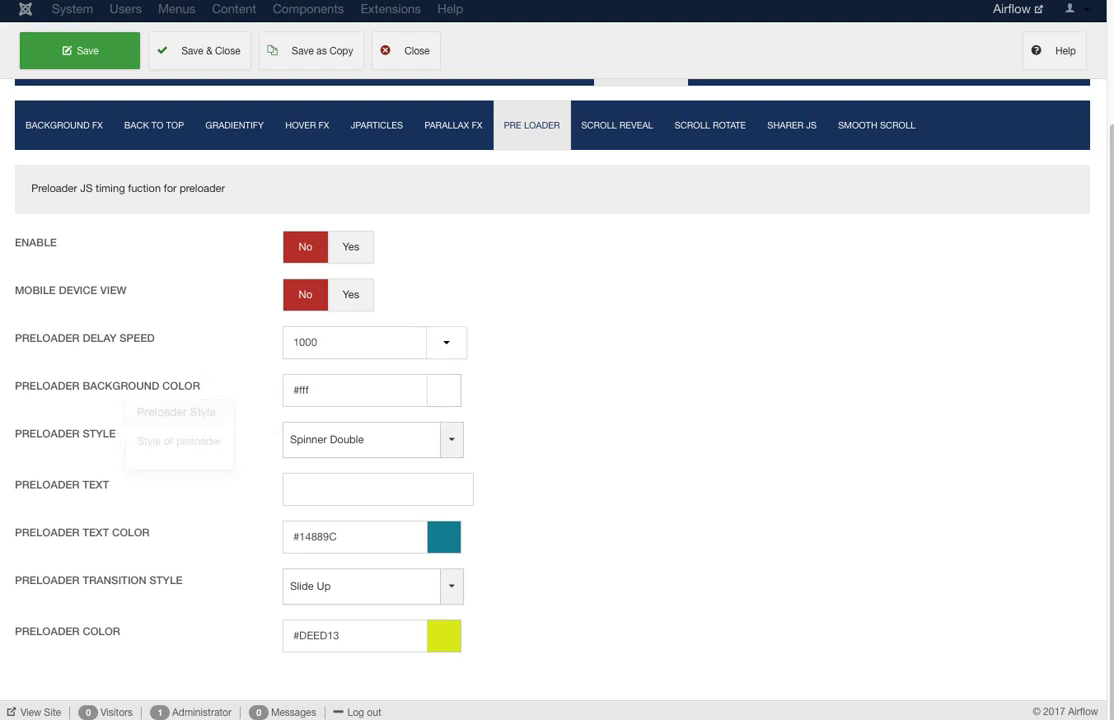
click(360, 439)
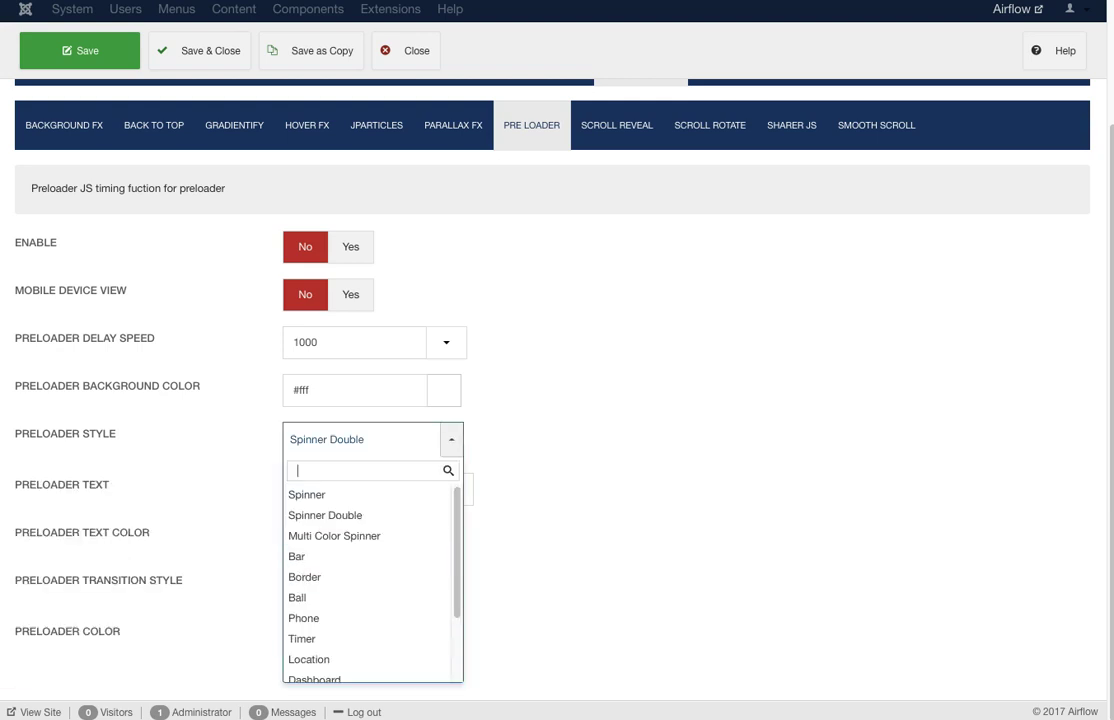
key(Escape)
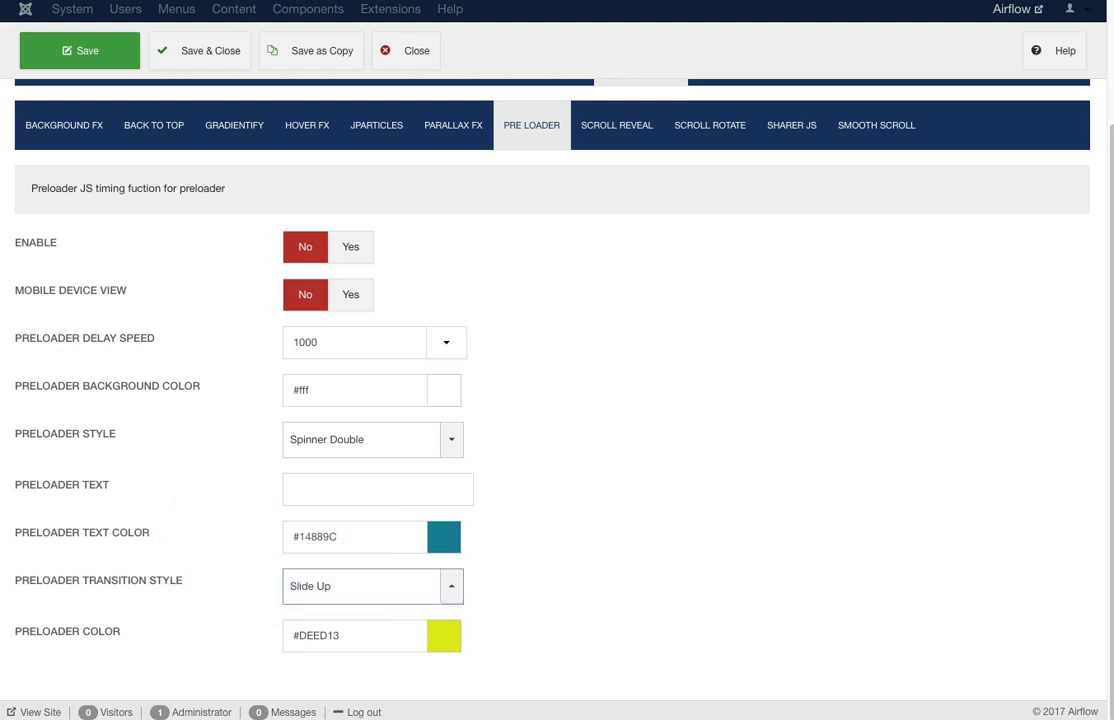
click(372, 586)
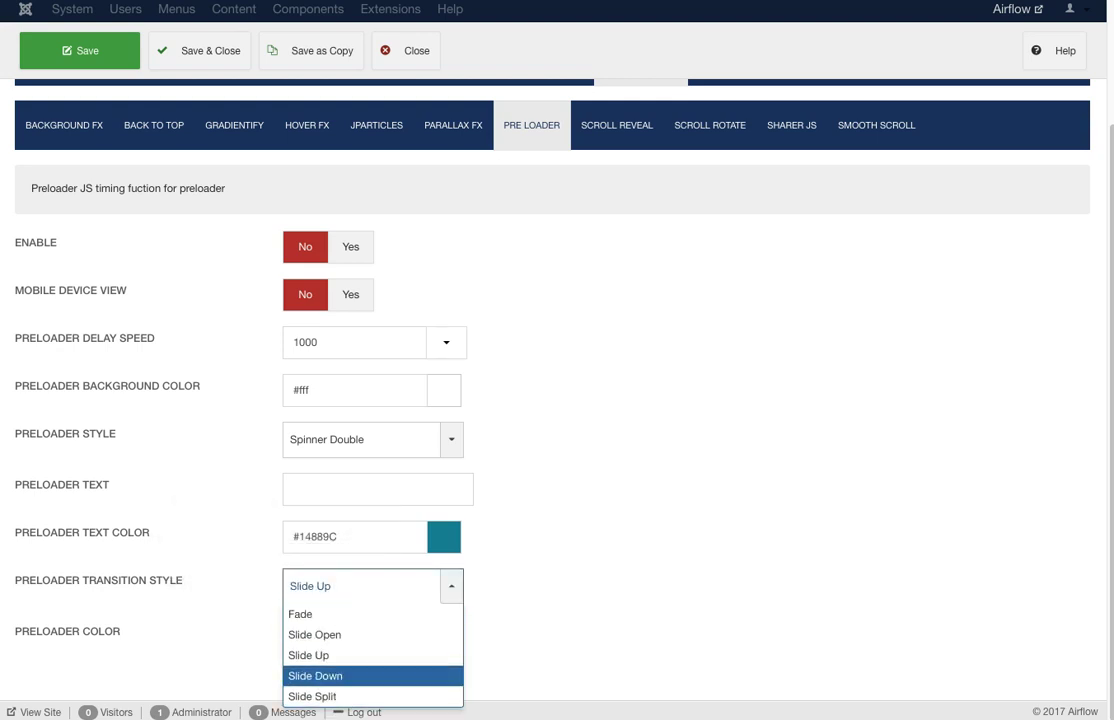
key(Escape)
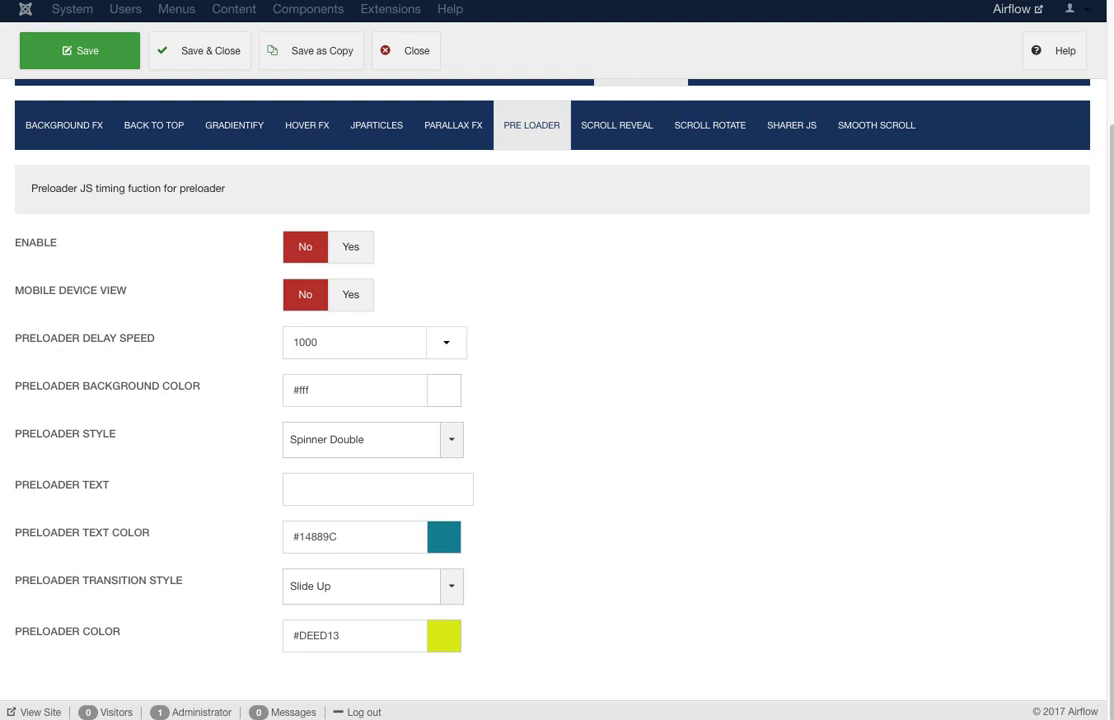
Review the Scroll Reveal, Scroll Rotate and Sharer JS effect settings one after another.
click(617, 125)
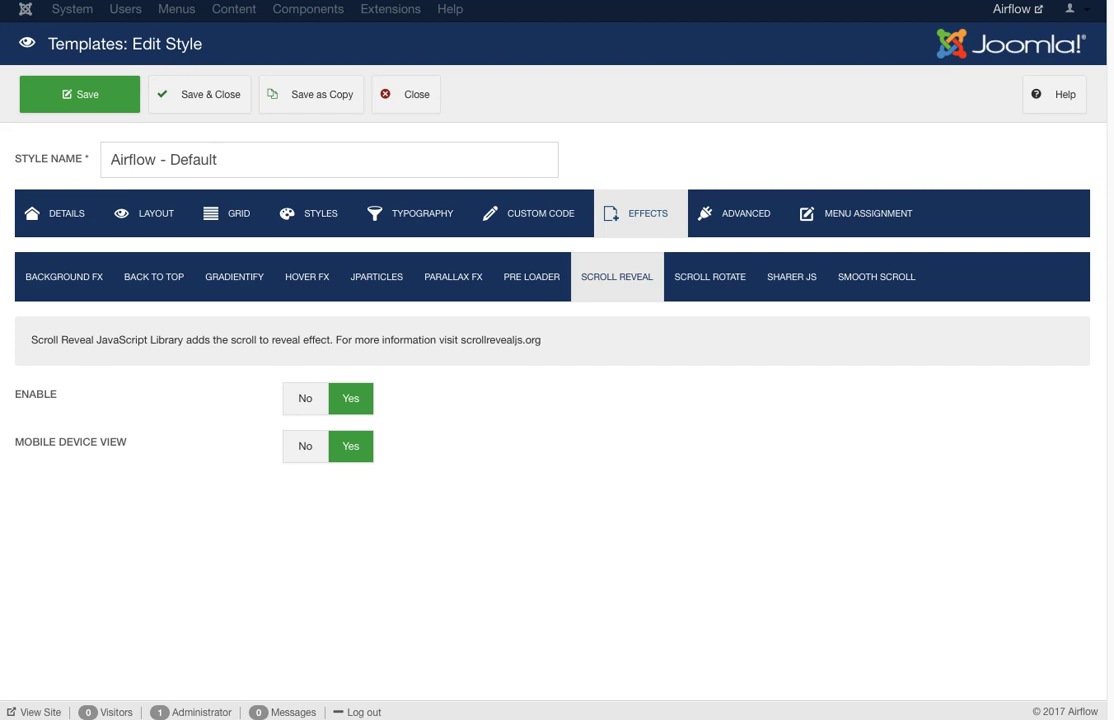
click(709, 276)
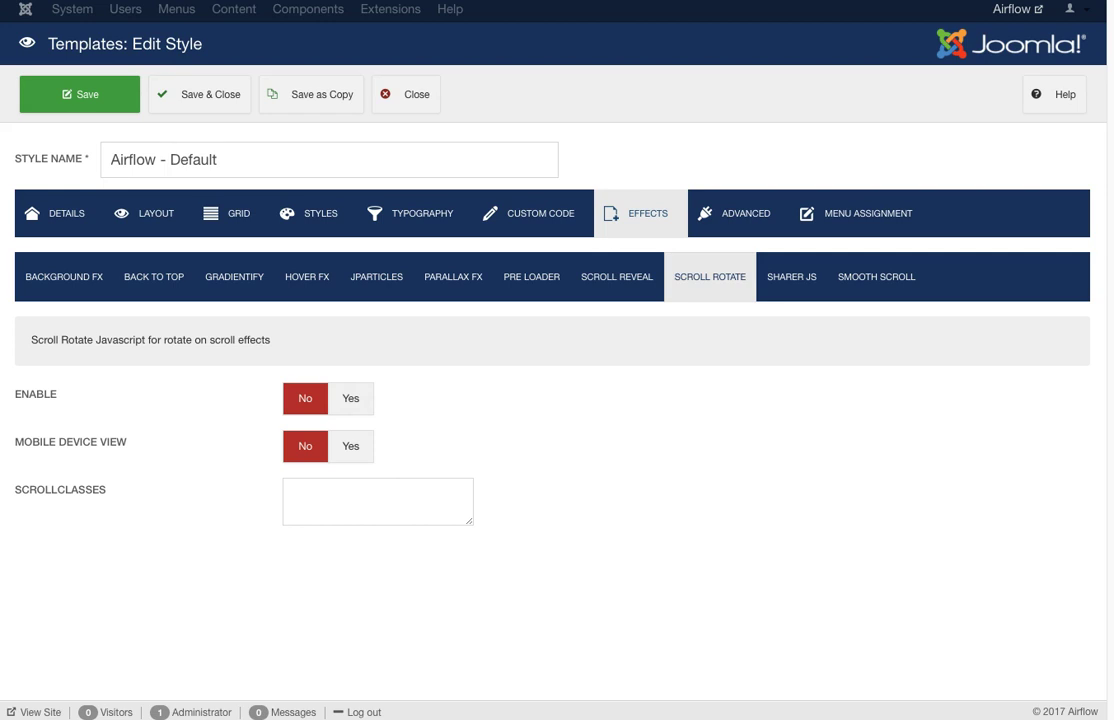
click(791, 276)
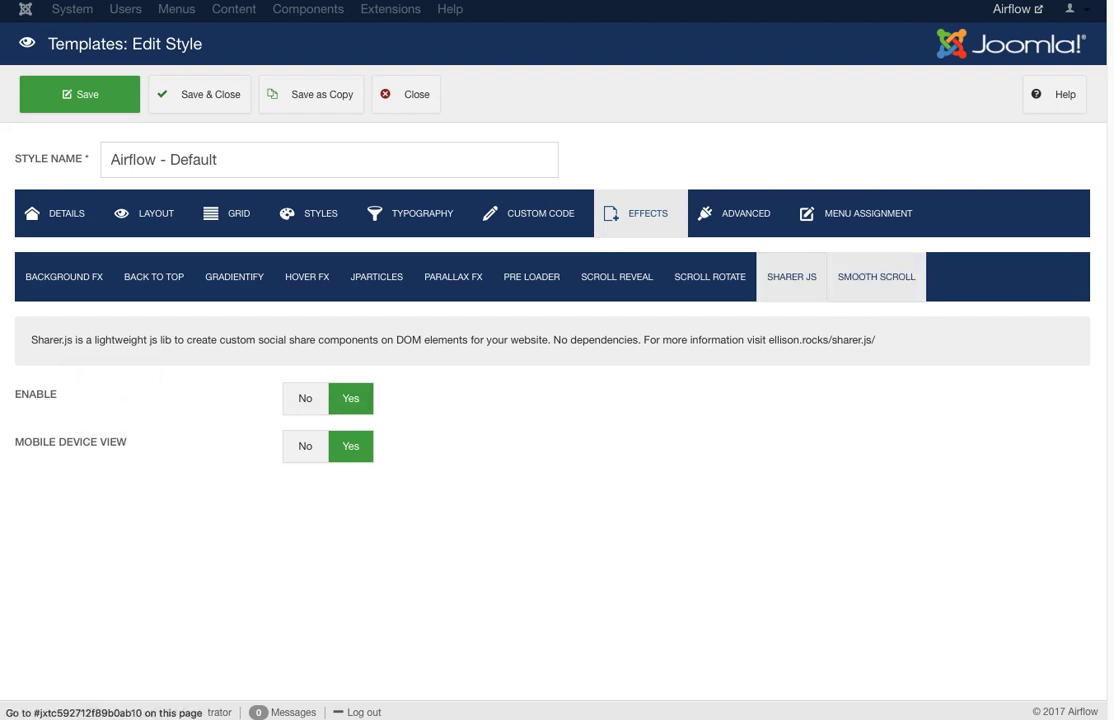
Show the Smooth Scroll settings and review the scrolling core parameters such as frame rate, animation time, step size and pulse.
click(876, 276)
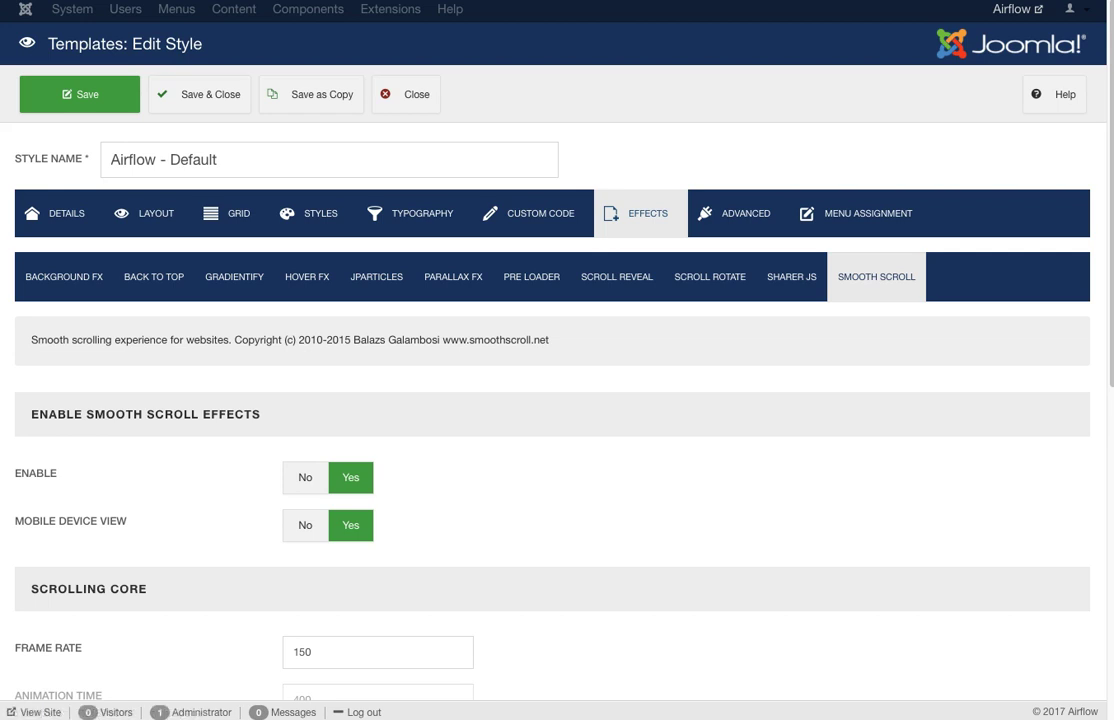
scroll(557, 400, down, 1)
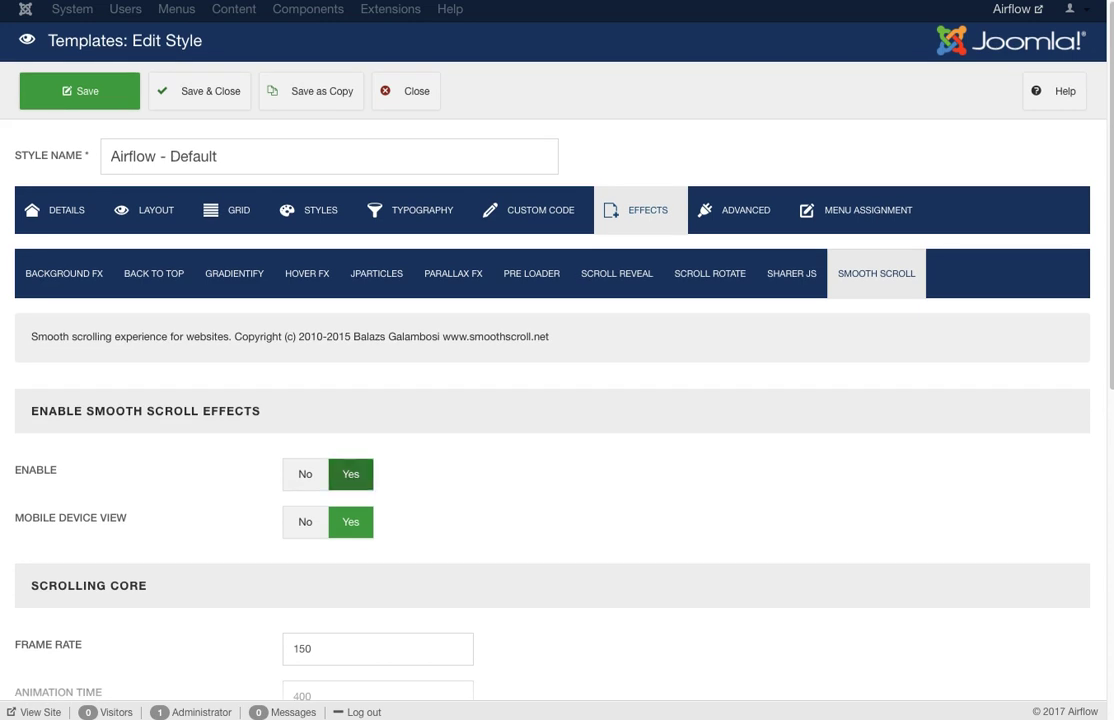
scroll(557, 400, down, 3)
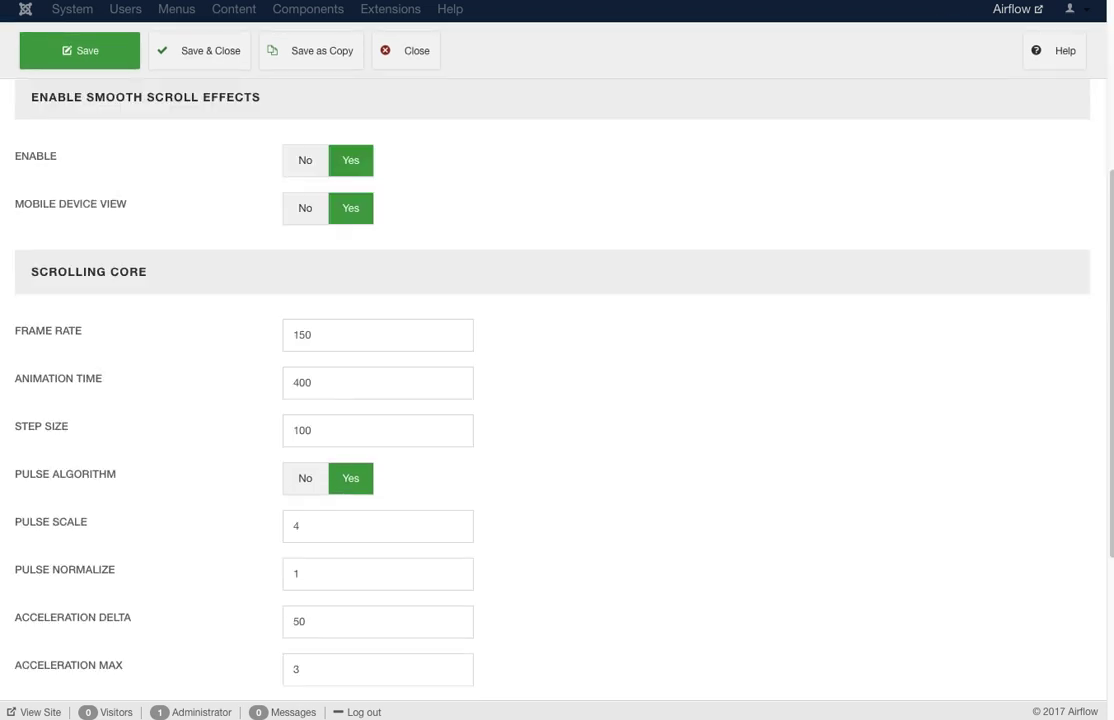
scroll(557, 400, up, 3)
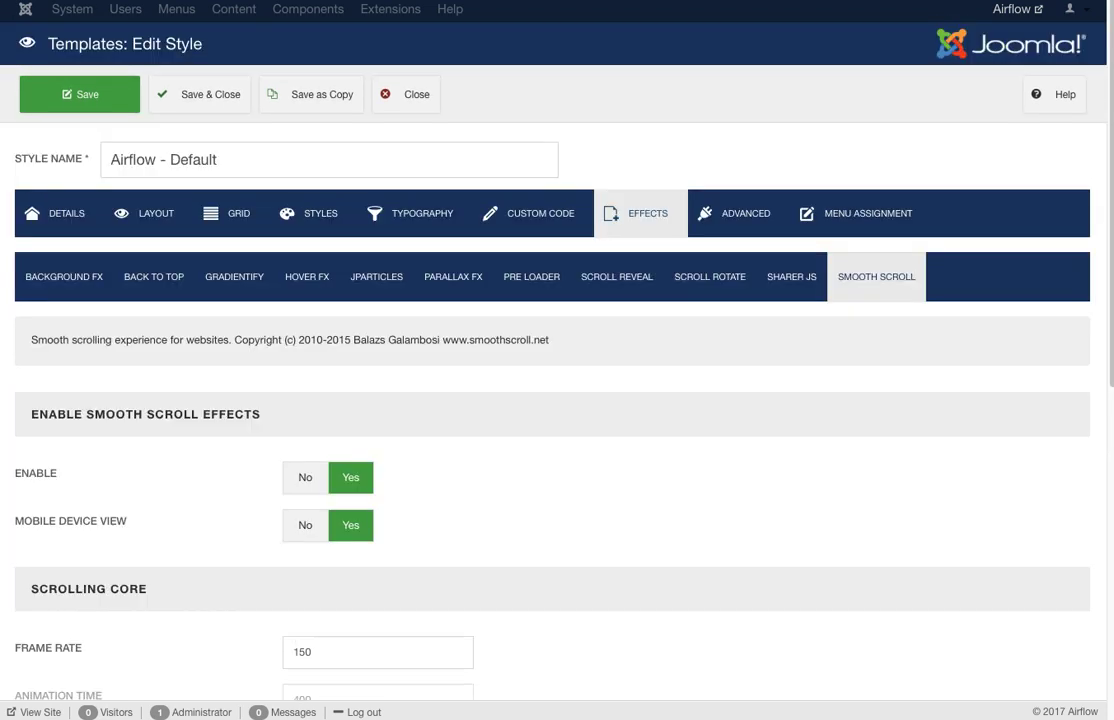
Review the Advanced template settings, trying CSS mode Single File and restoring Separate Files.
click(740, 213)
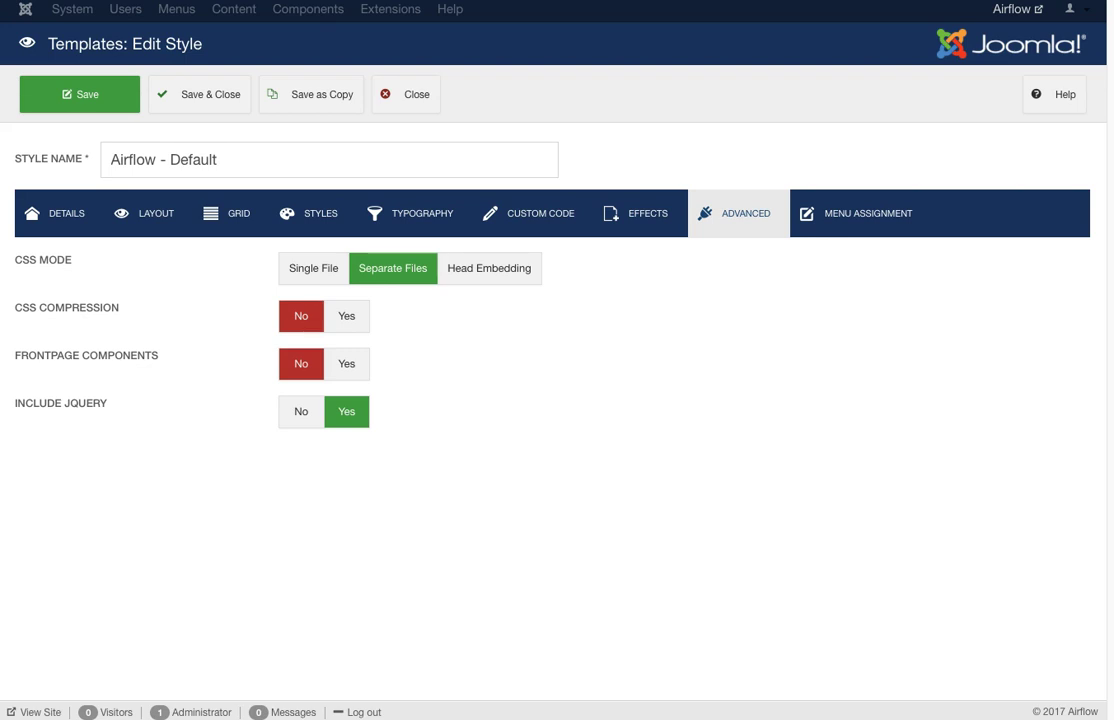
click(313, 268)
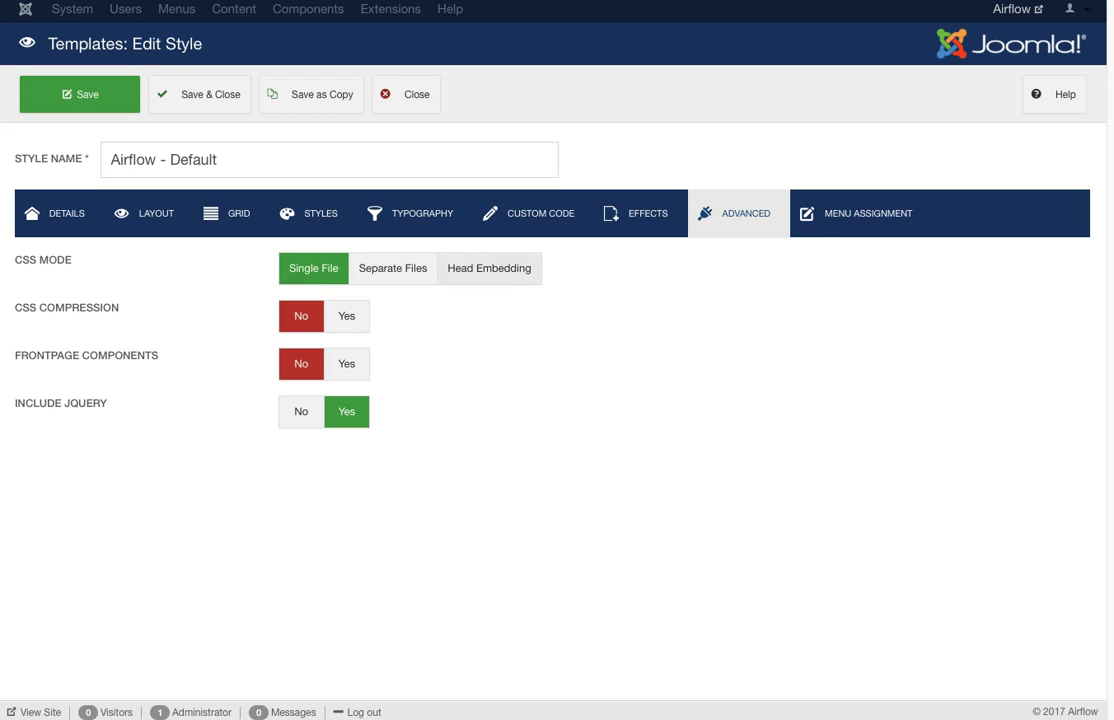
click(392, 268)
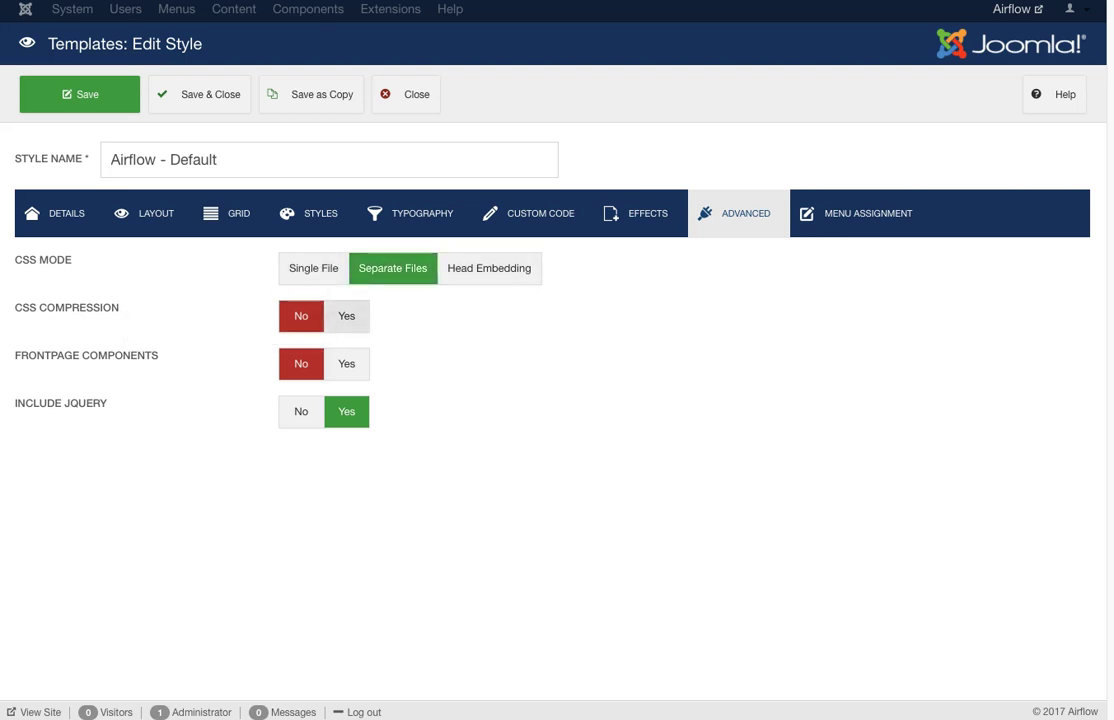
mouse_move(86, 355)
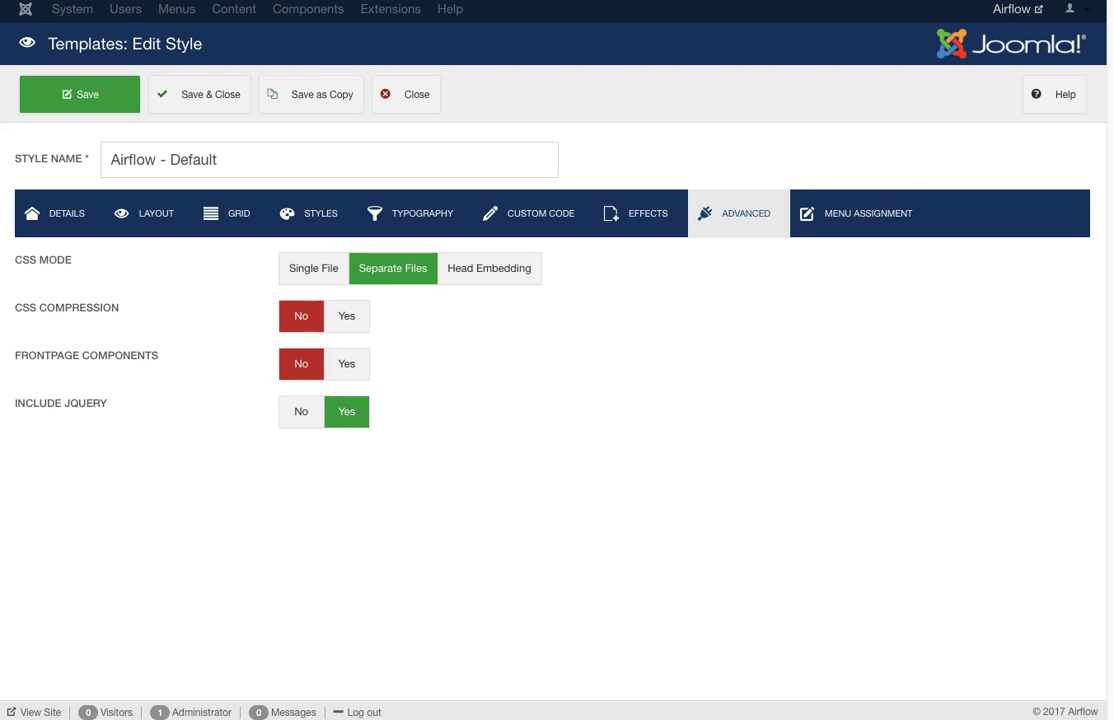
Show the template style's menu assignment and review the selectable items of the Bottom, Dummy, Main and User menus.
click(860, 213)
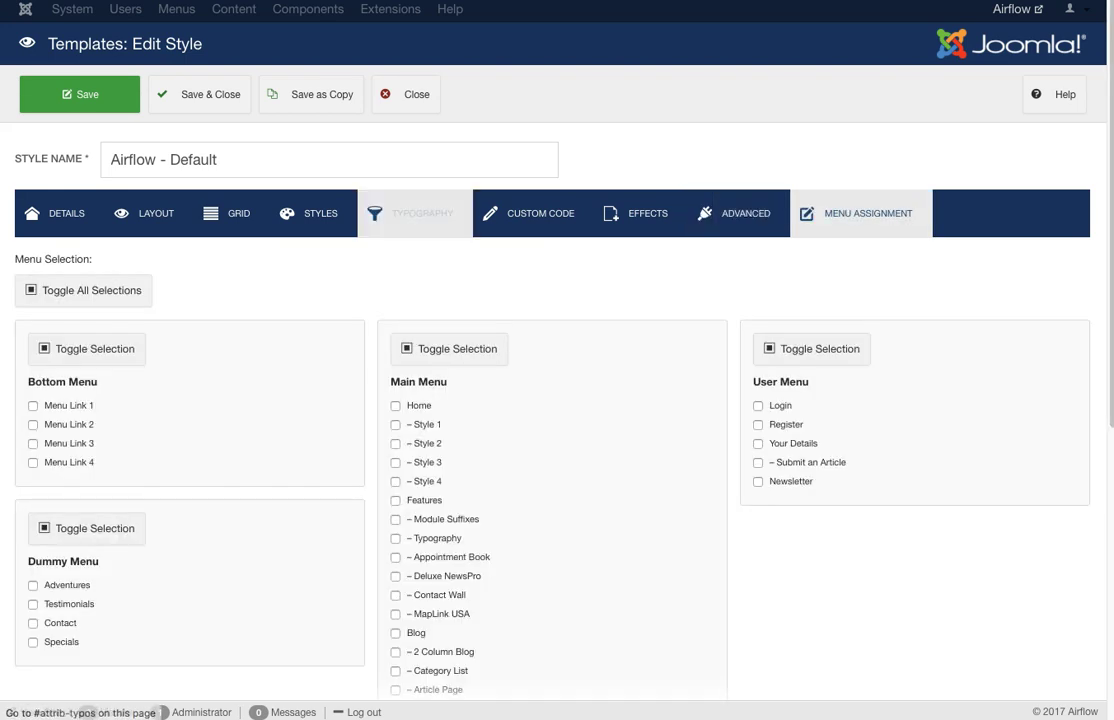
scroll(557, 400, down, 5)
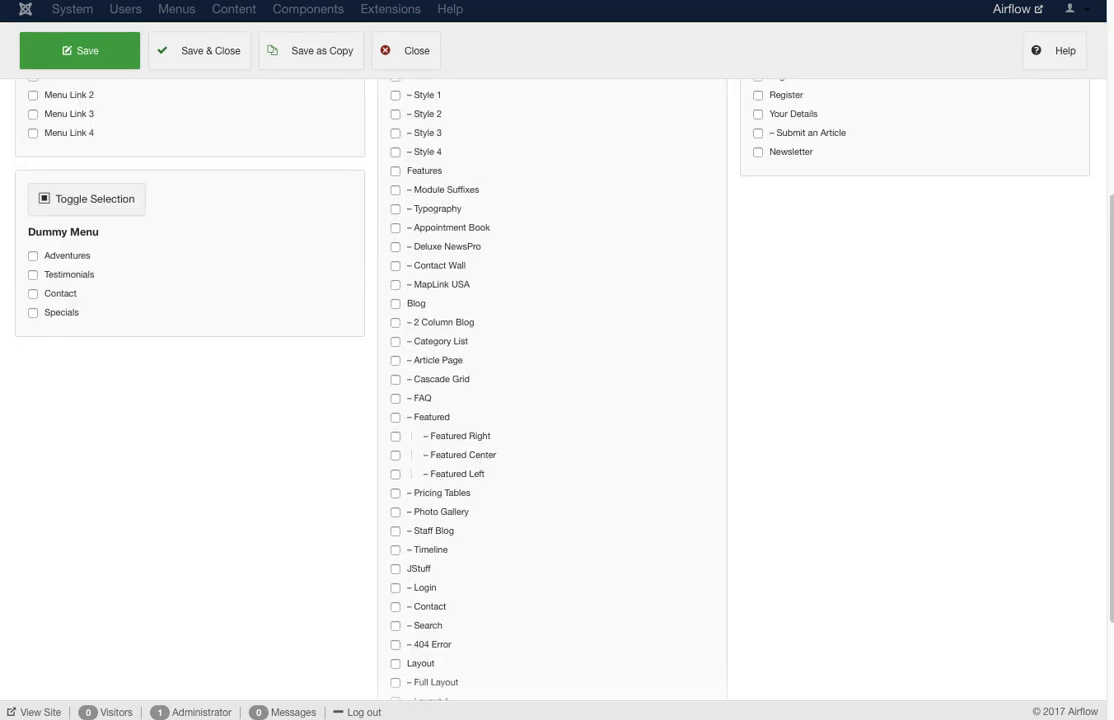
scroll(557, 400, up, 5)
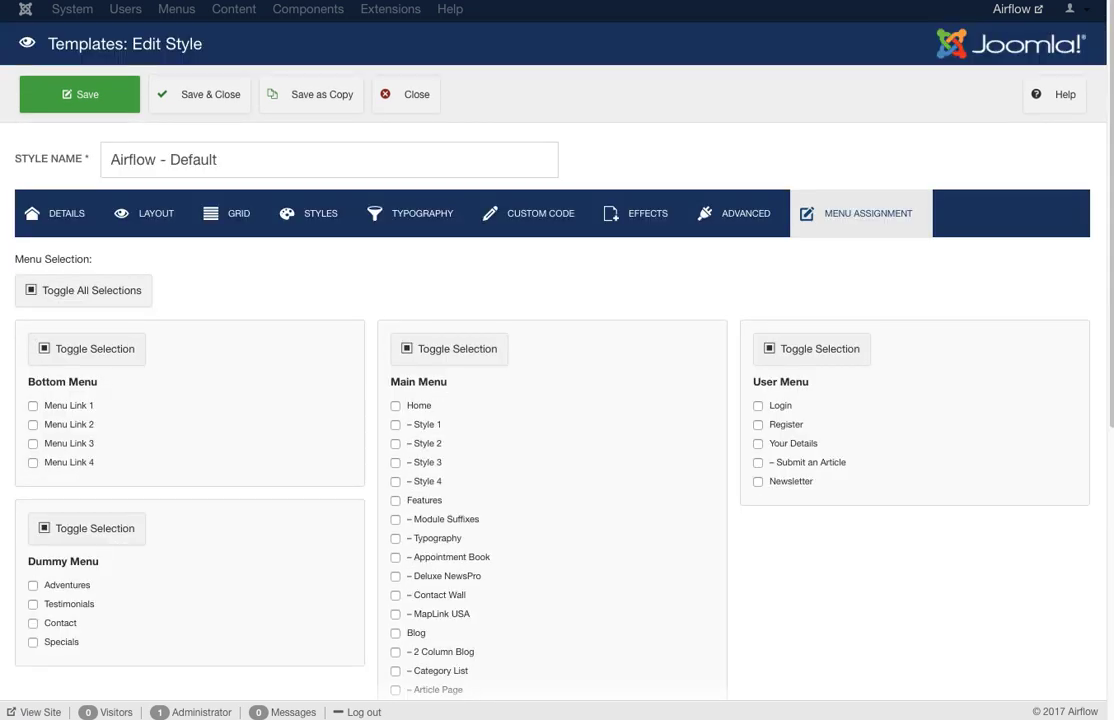